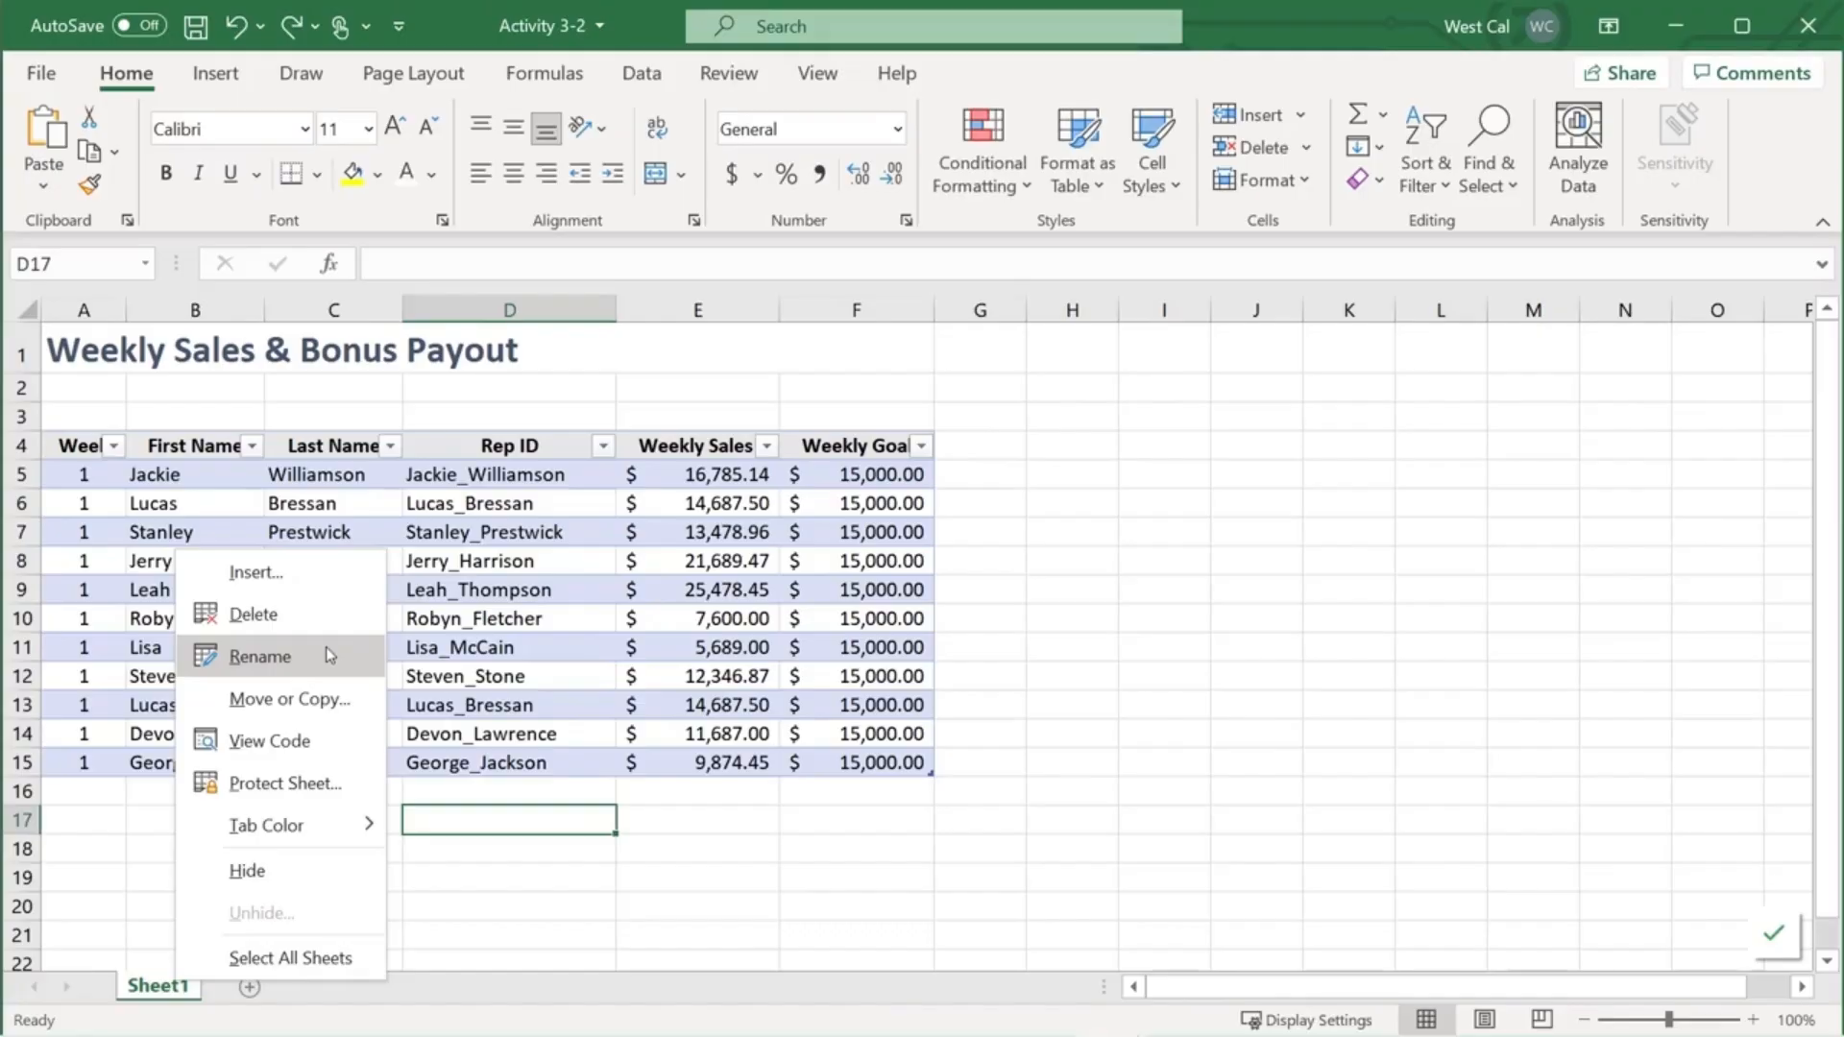
- Rename the Sheet1 worksheet tab to Sales
click(329, 654)
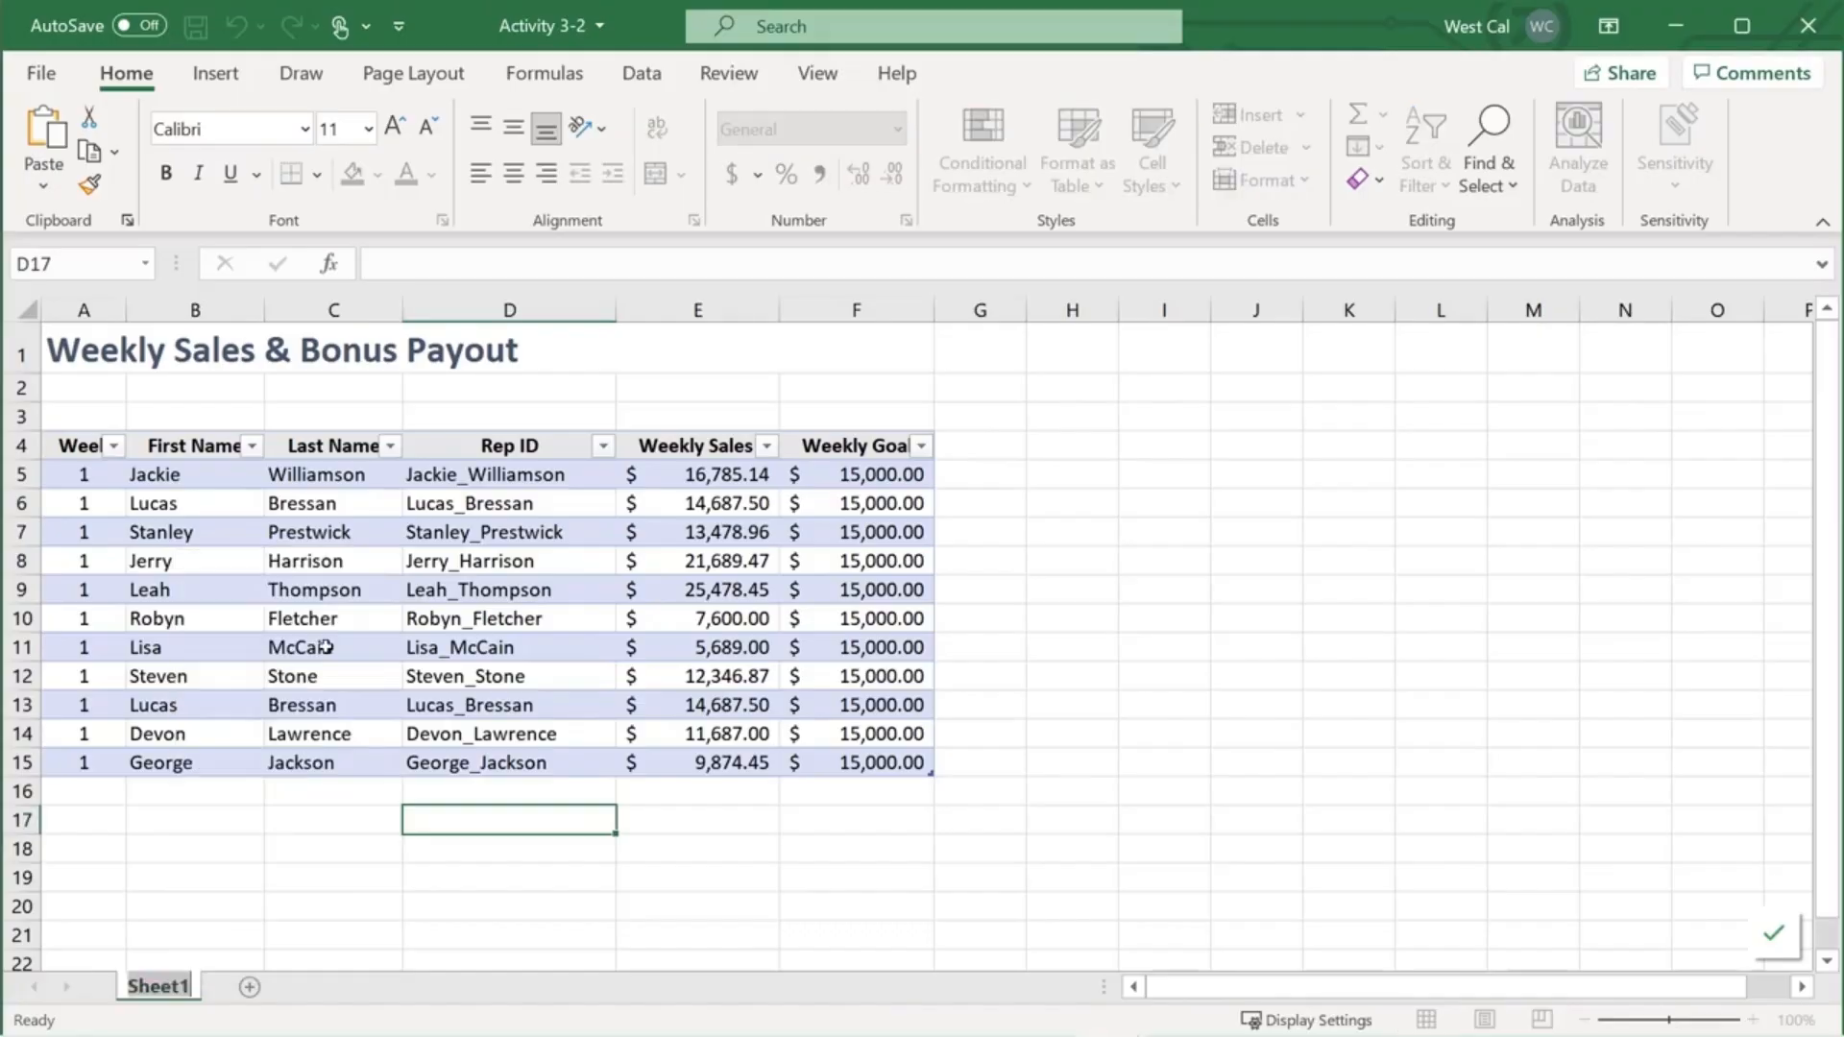
text(Sales)
key(Return)
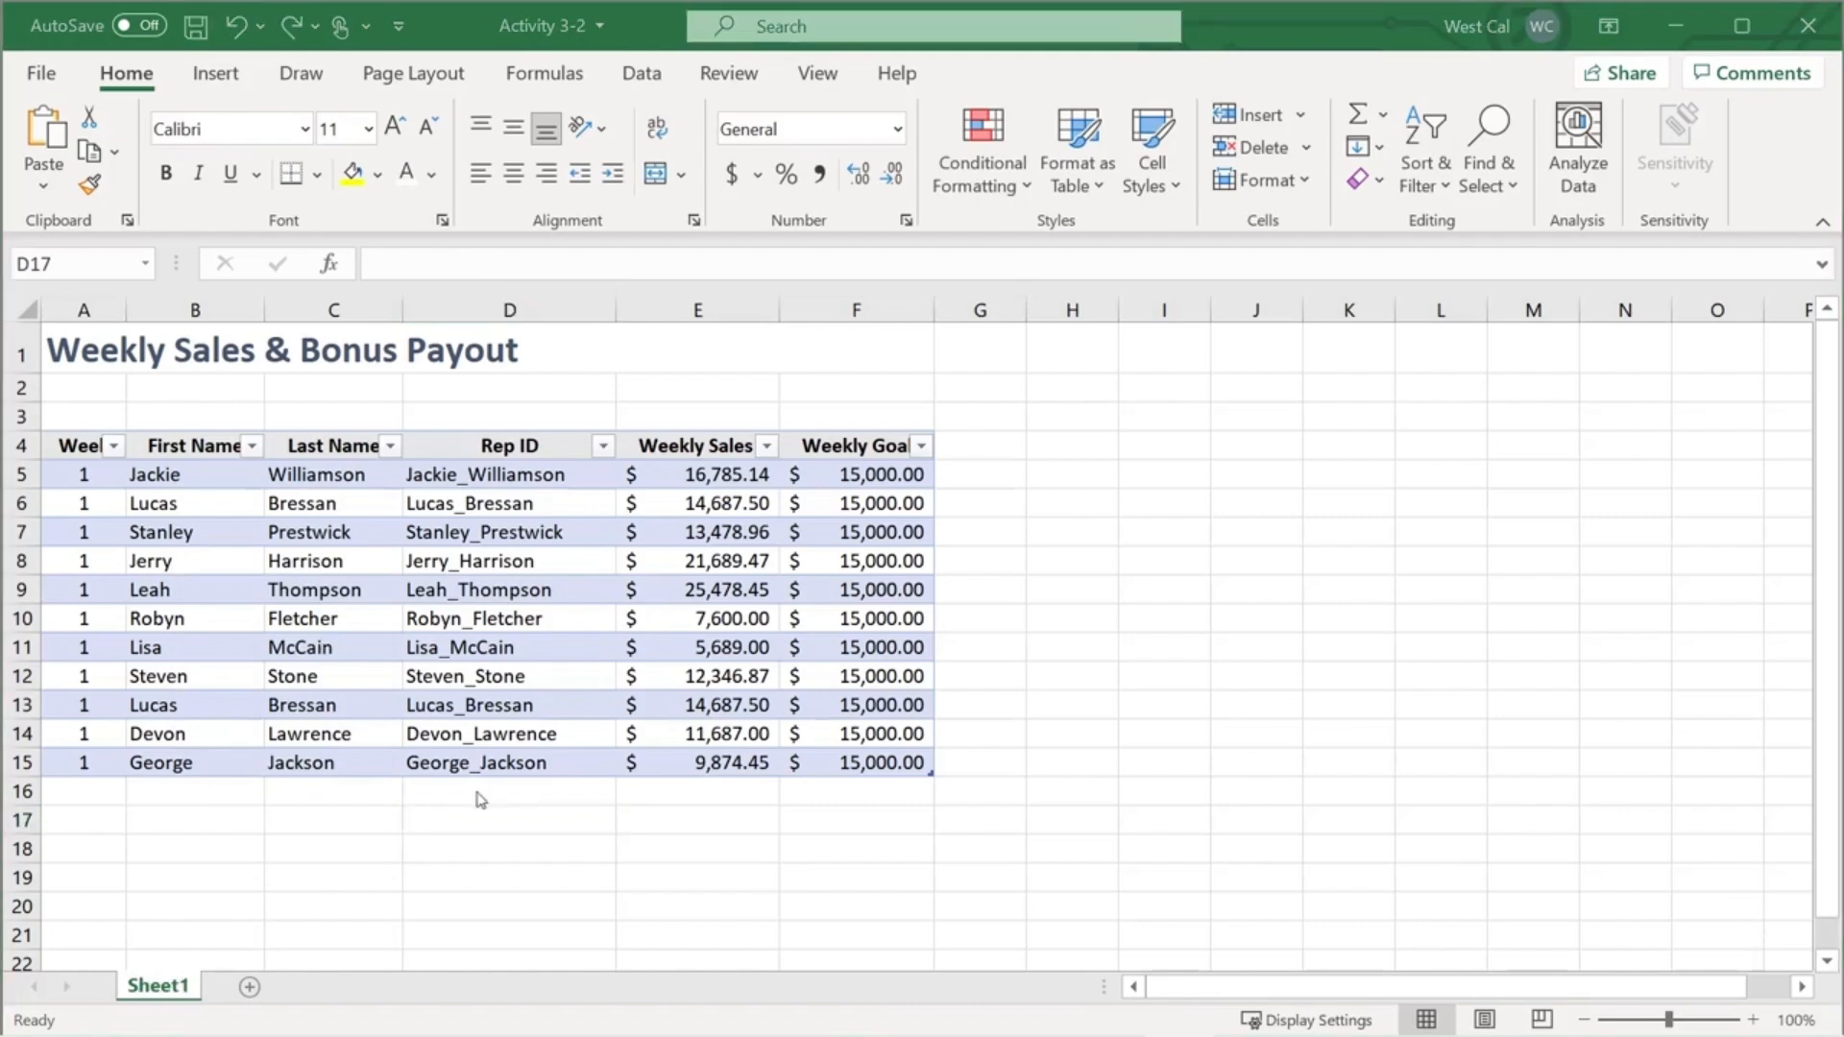
double_click(153, 989)
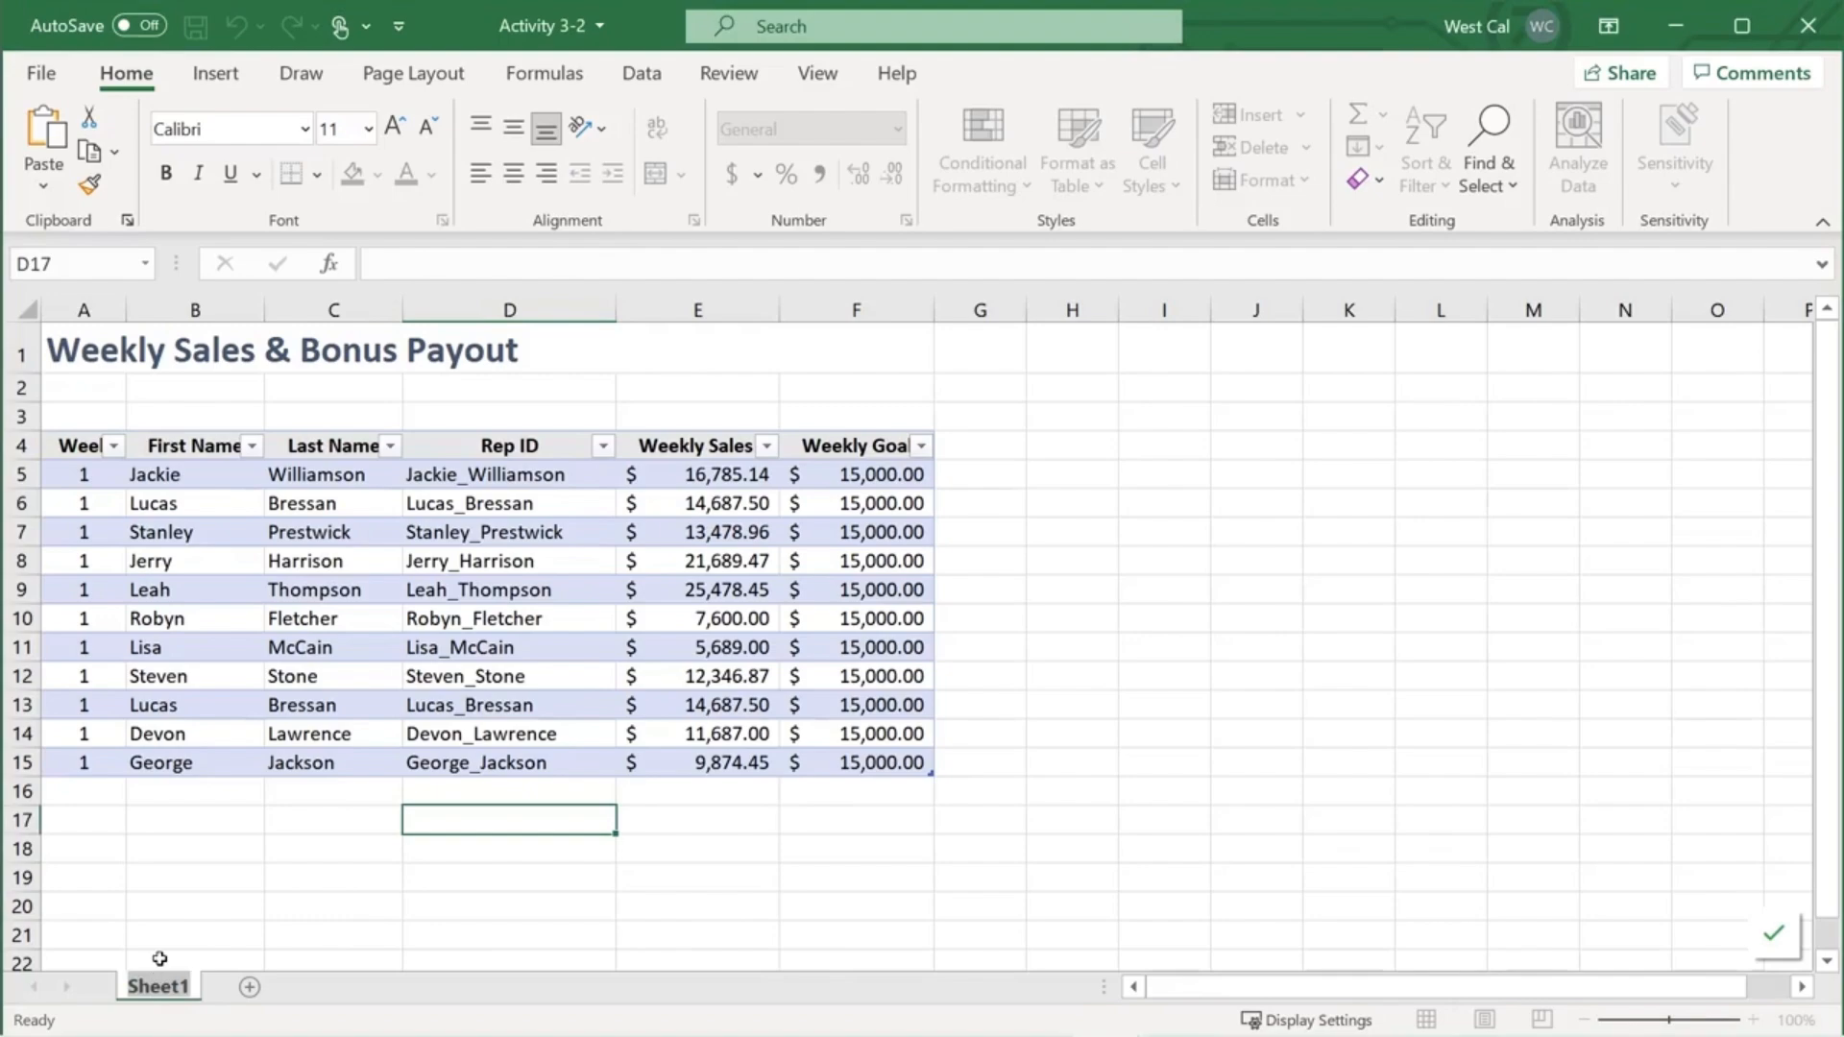
text(Sales)
key(Return)
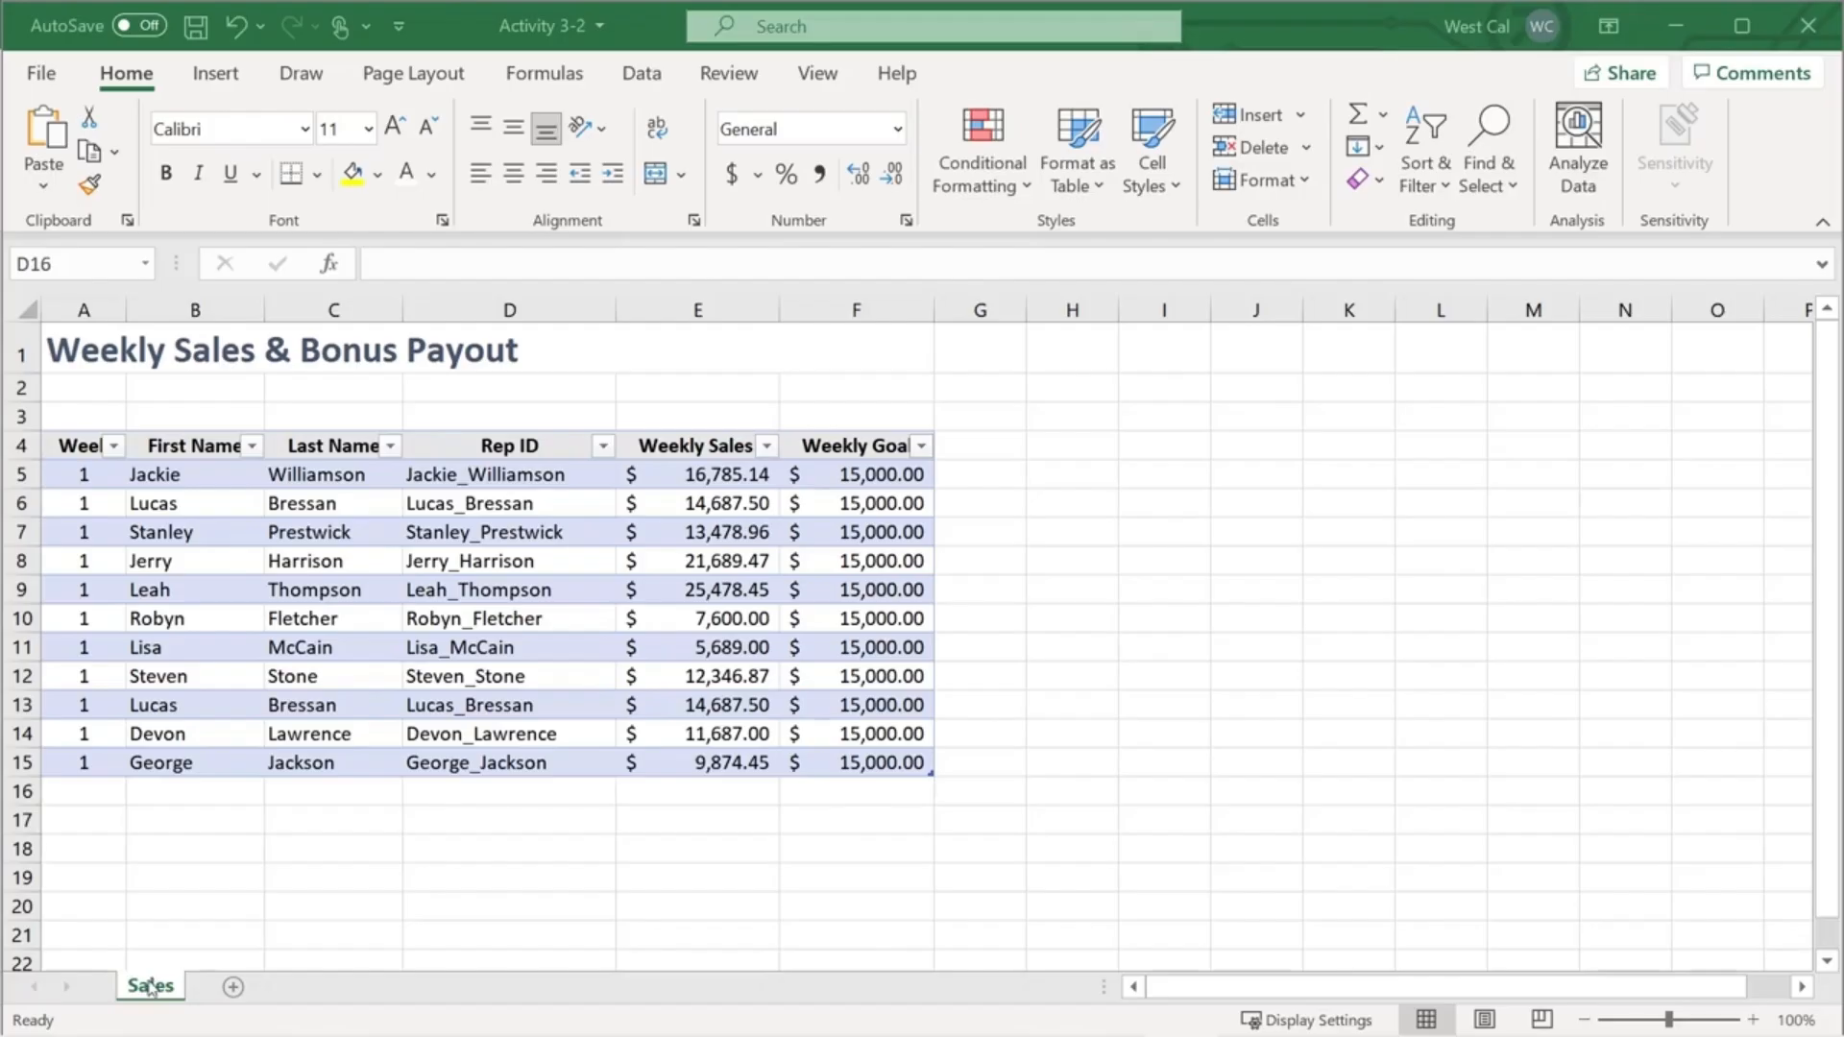
- Colour the Sales tab orange
right_click(151, 992)
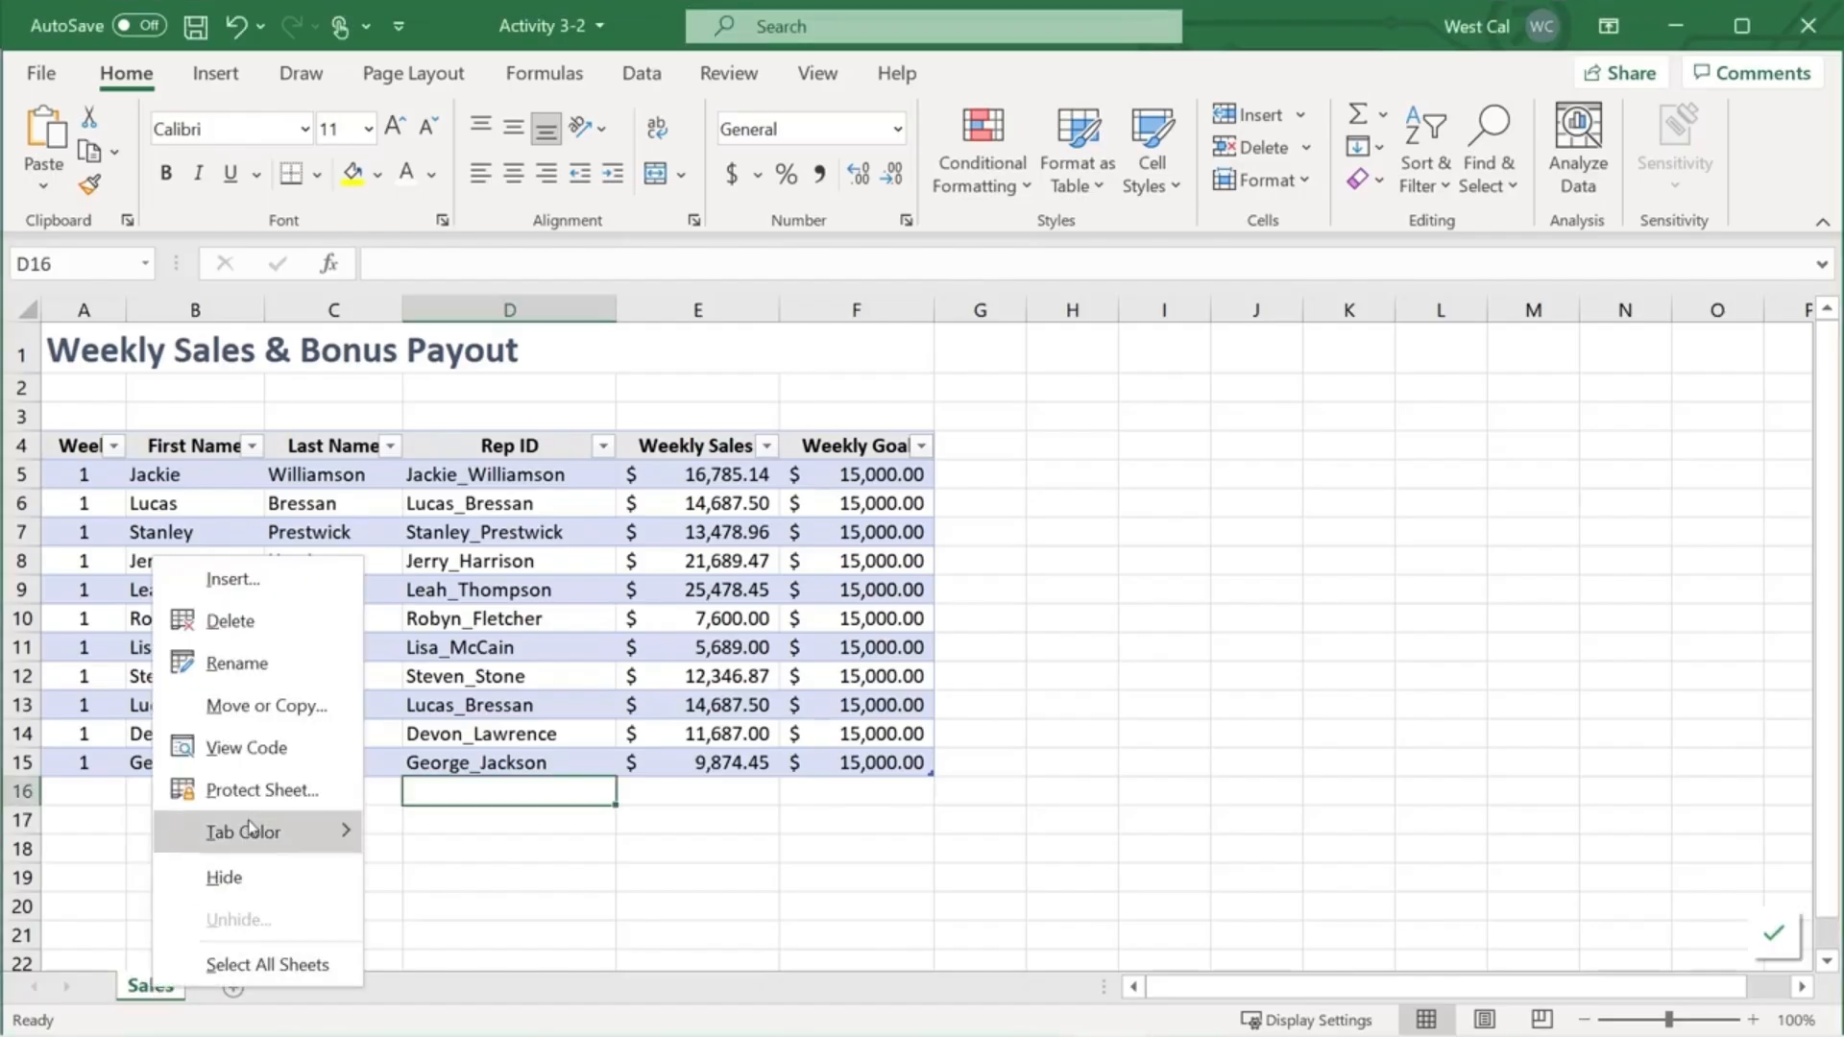
mouse_move(347, 837)
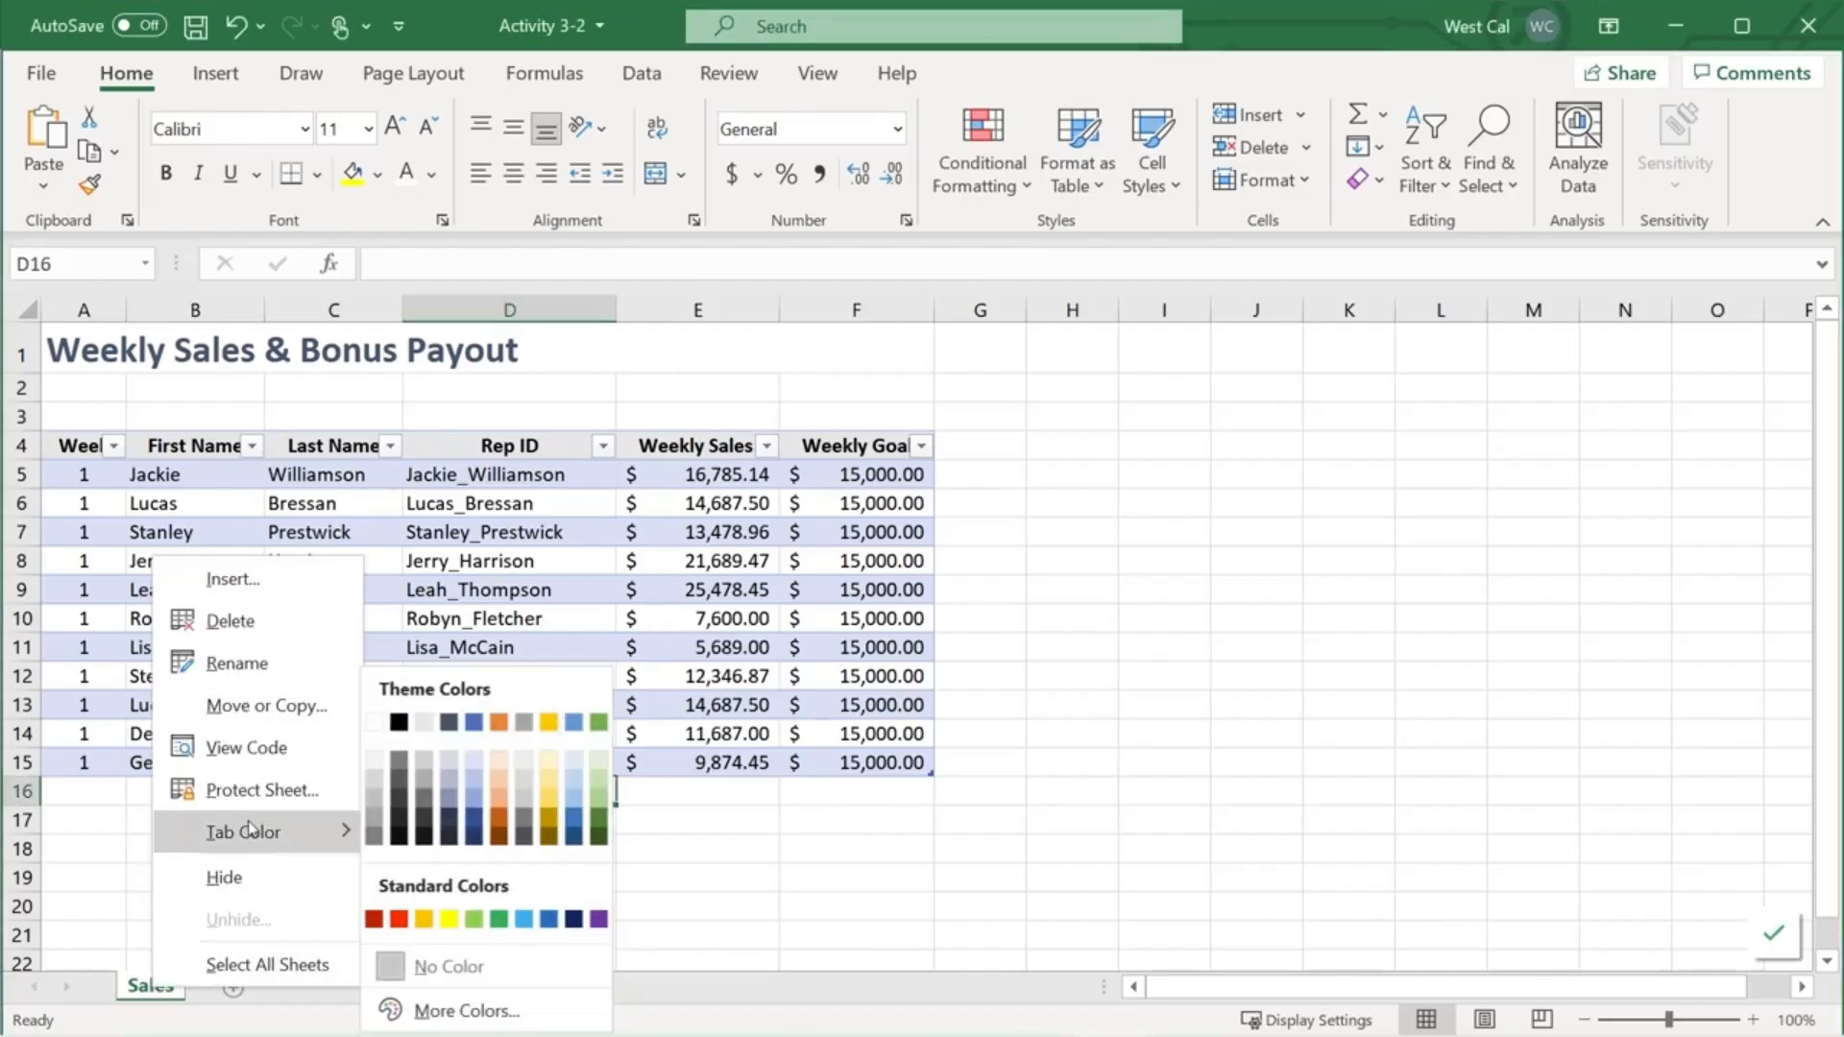
click(501, 722)
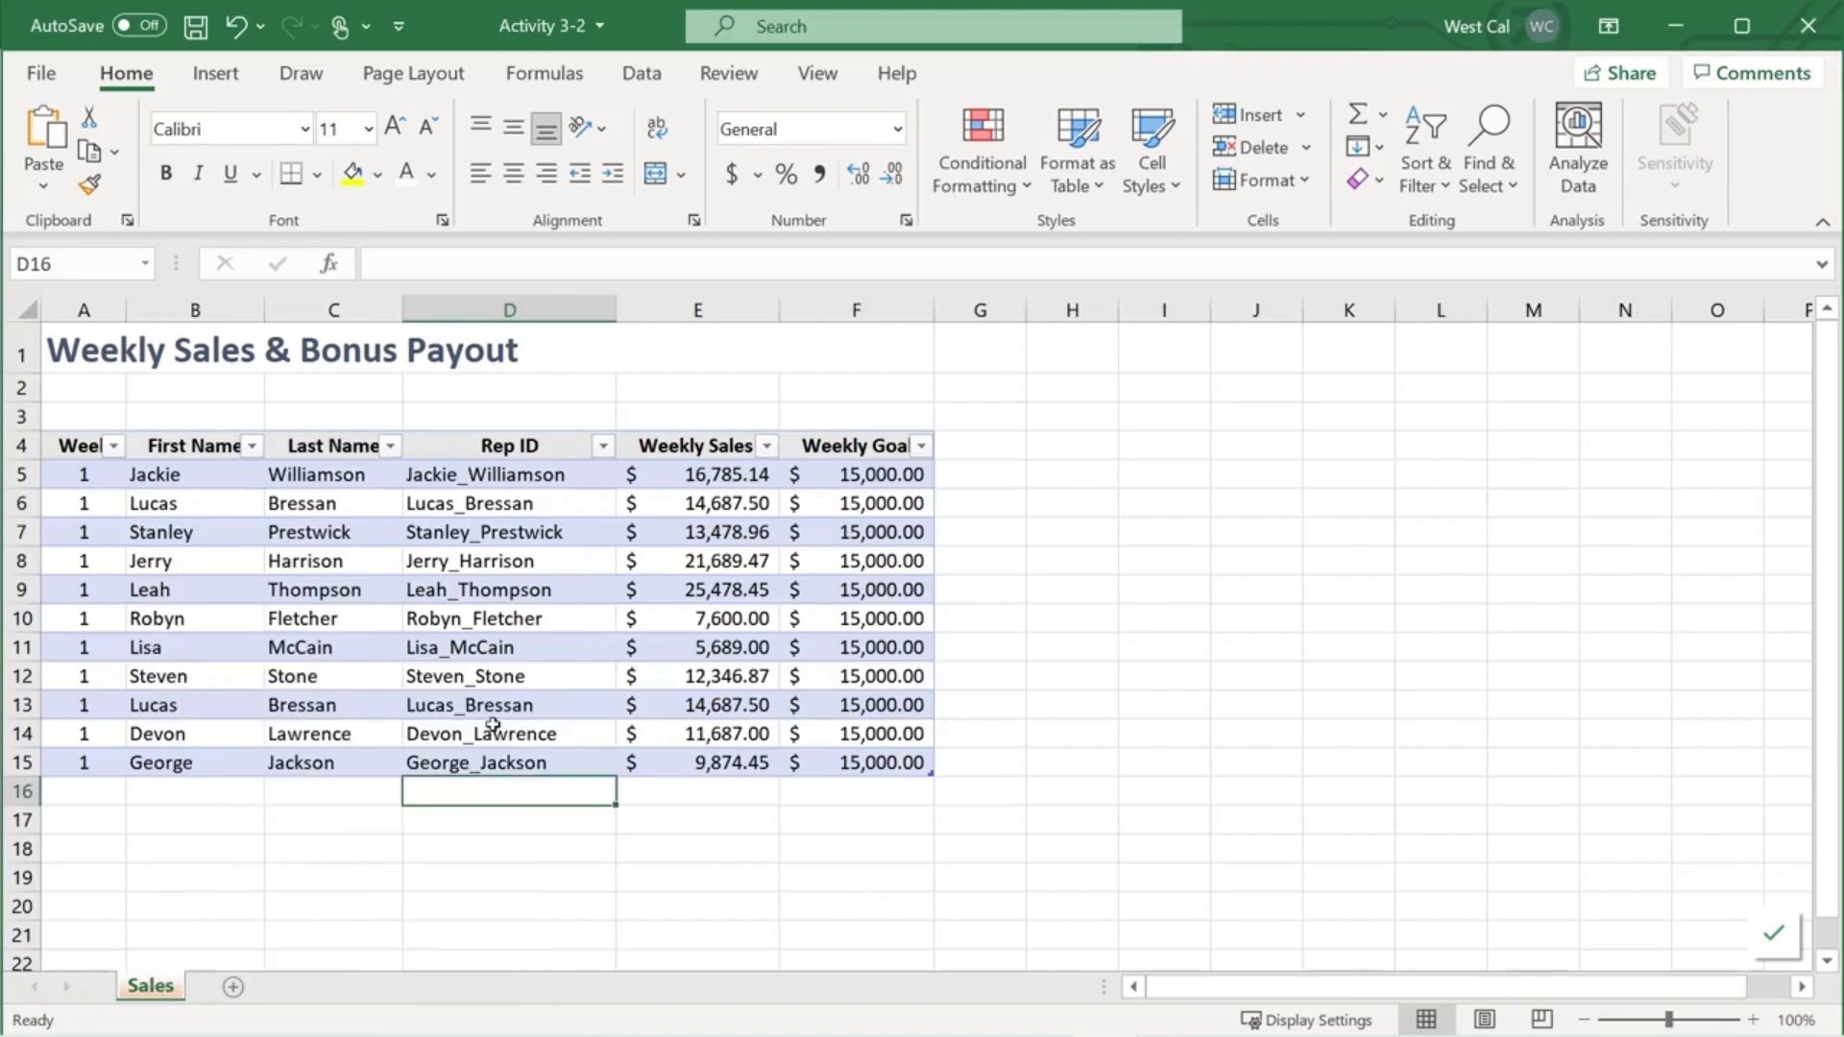
- Add two blank sheets, Sheet1 and Sheet2, and colour both tabs blue
click(233, 987)
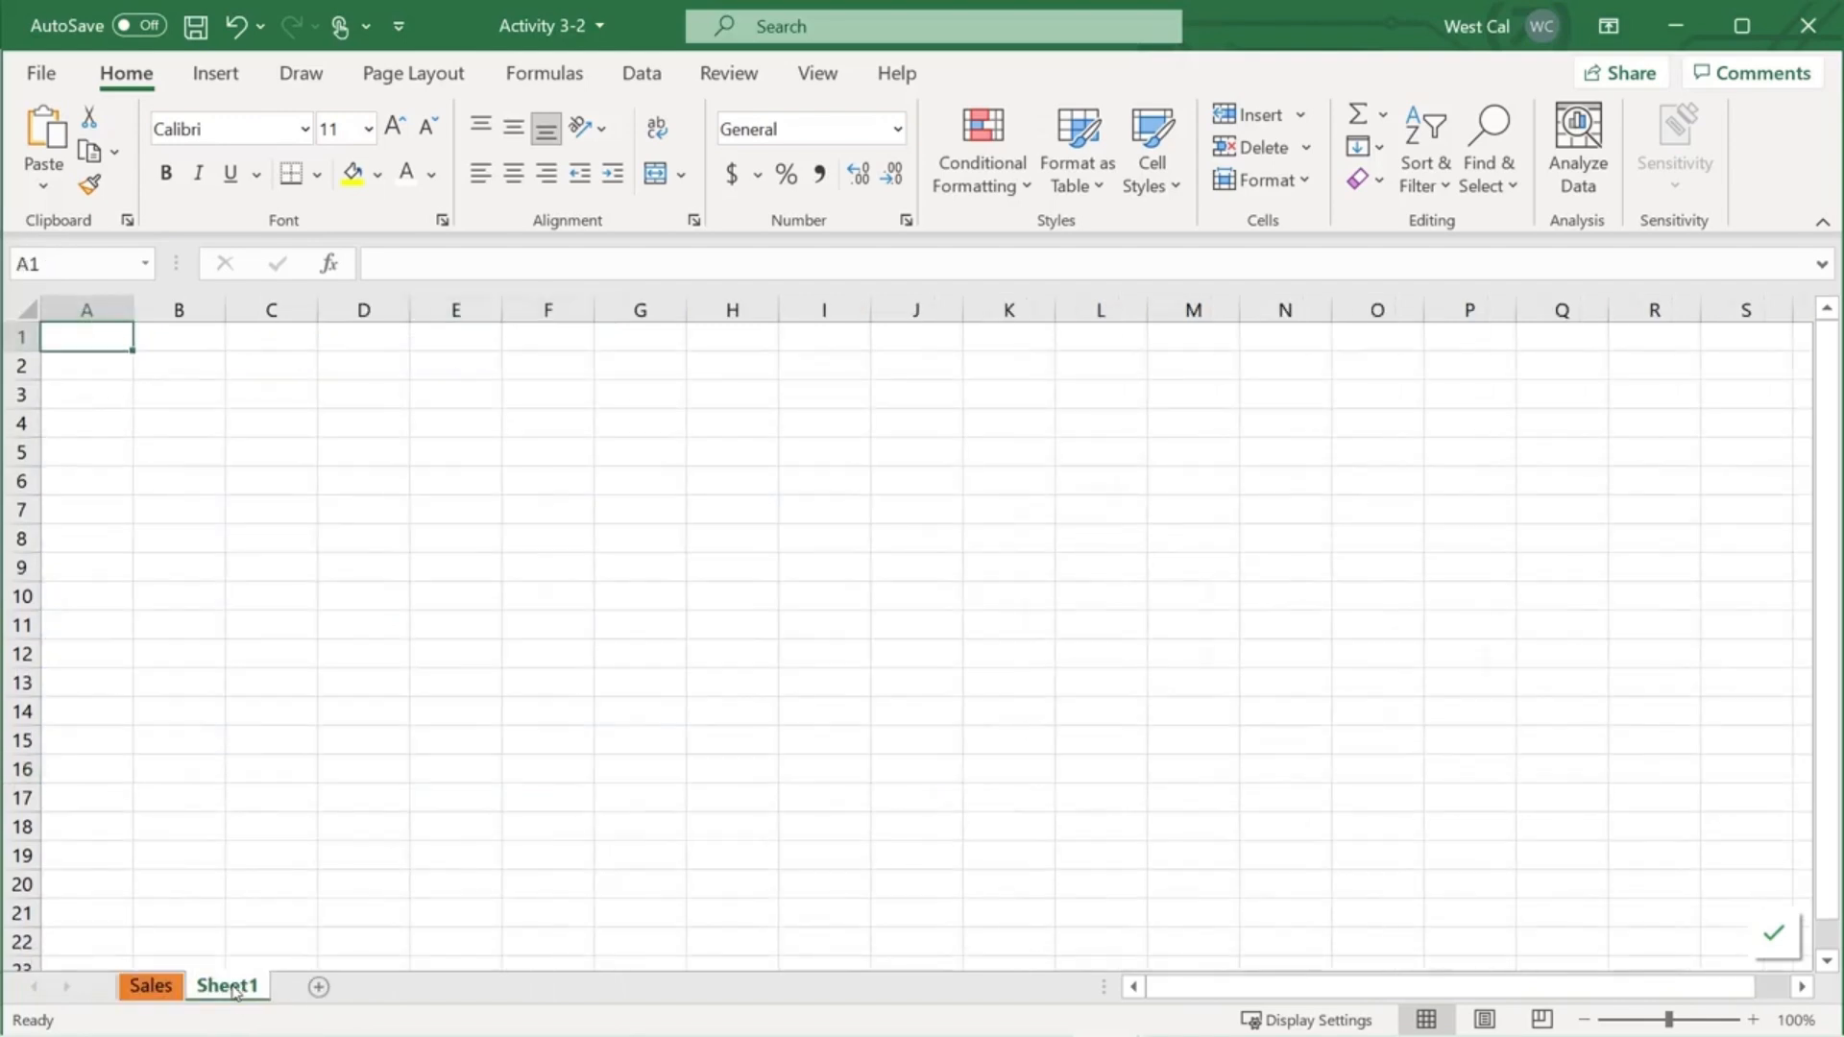
click(319, 987)
ctrl+click(227, 986)
right_click(231, 987)
mouse_move(429, 797)
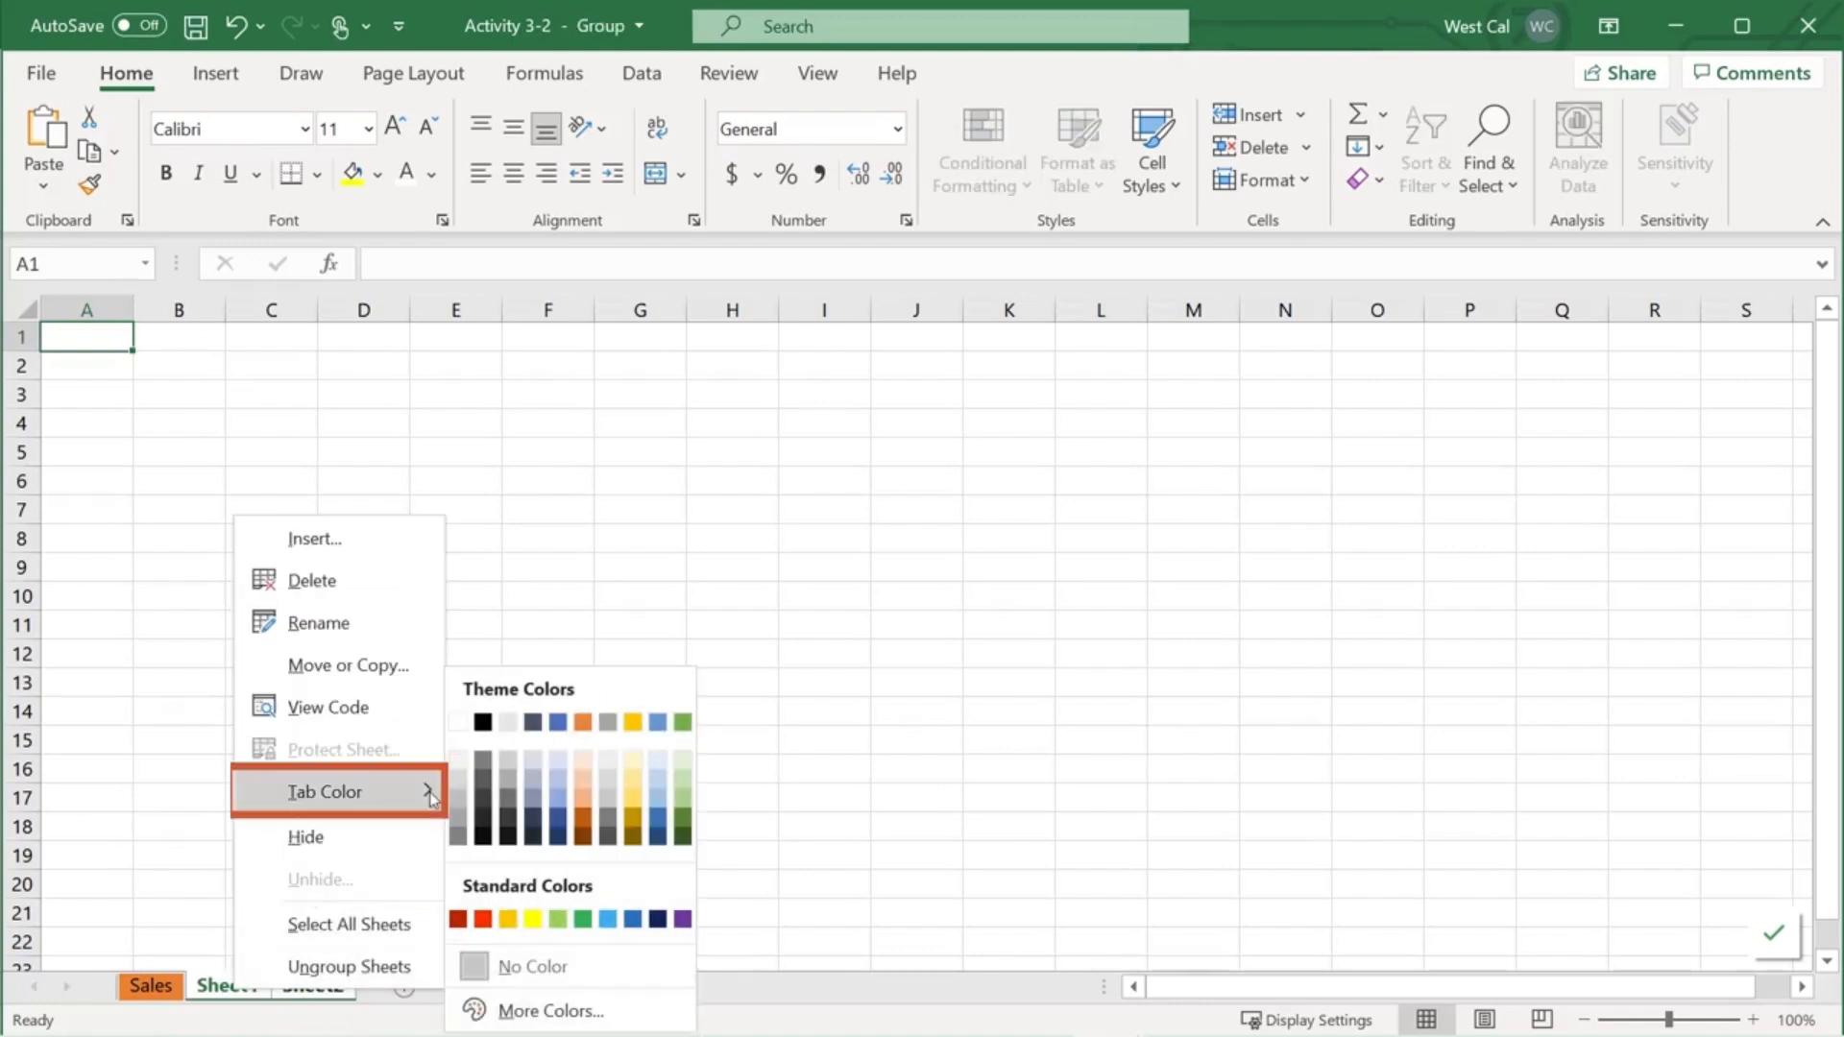
click(554, 725)
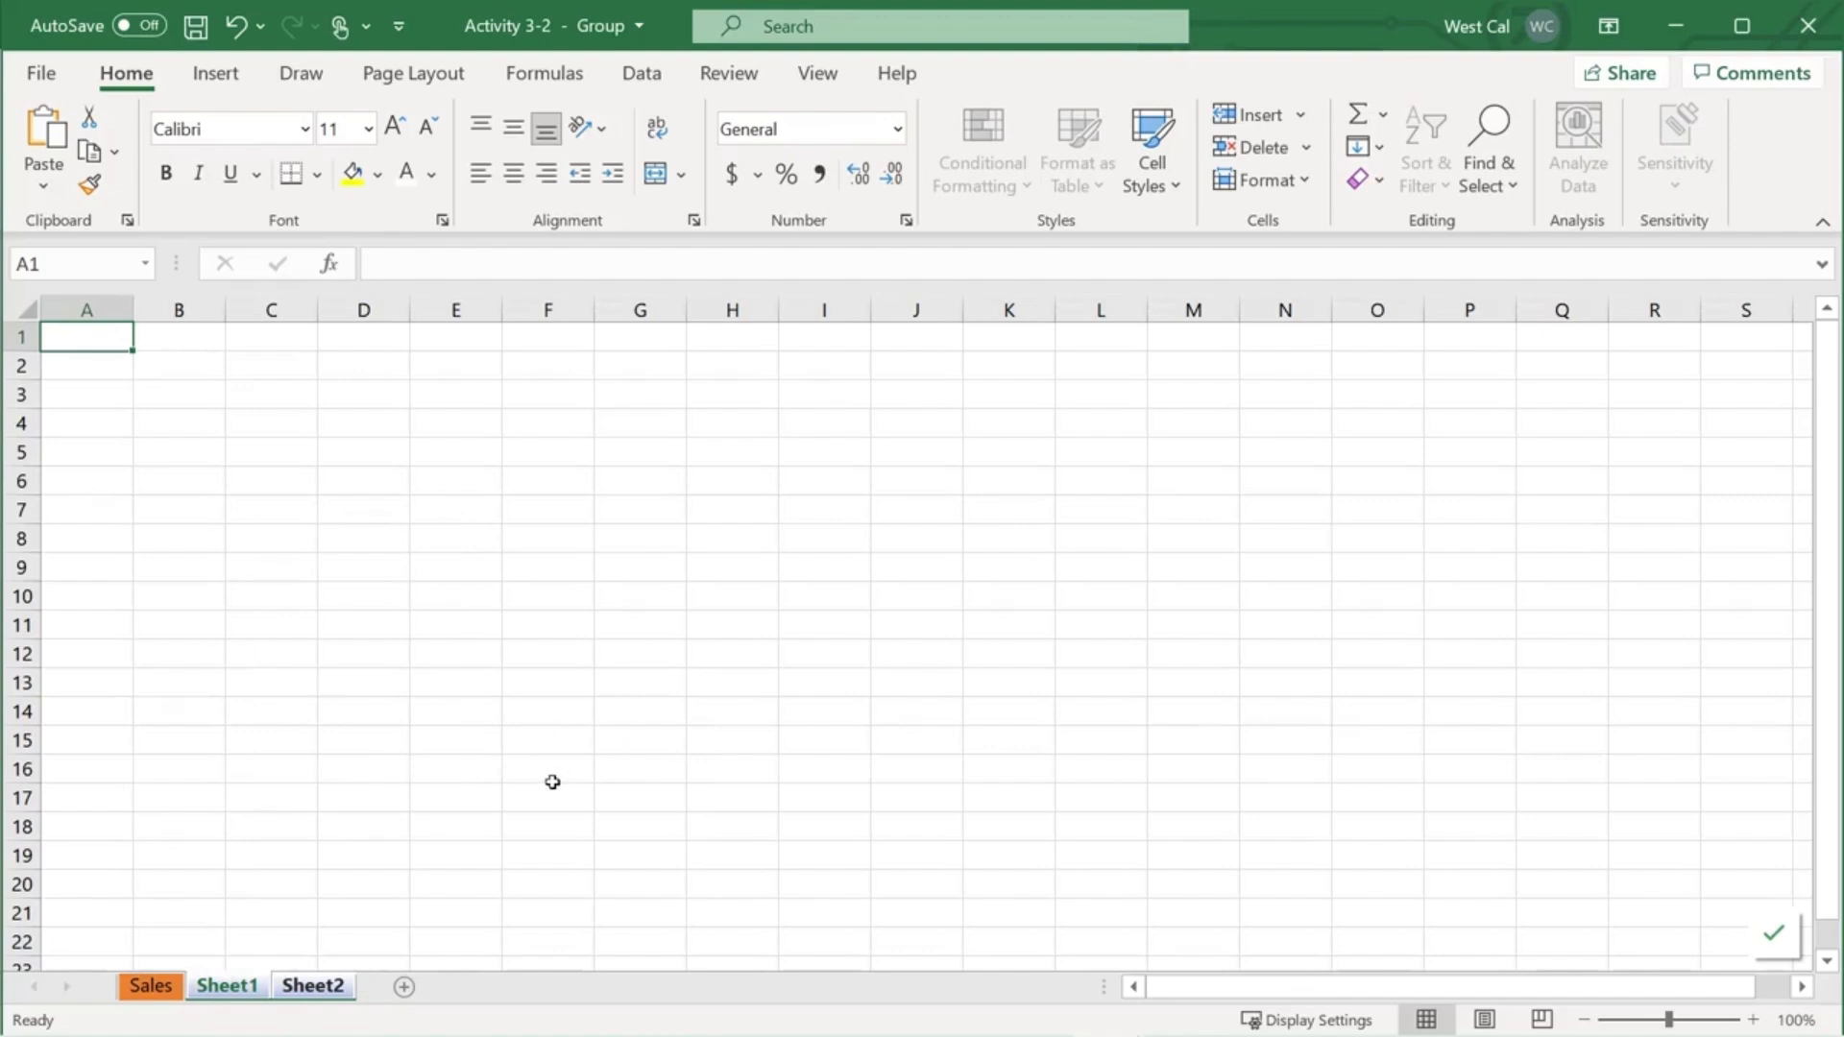
- Group all sheets in the workbook and give their tabs a green colour
right_click(323, 989)
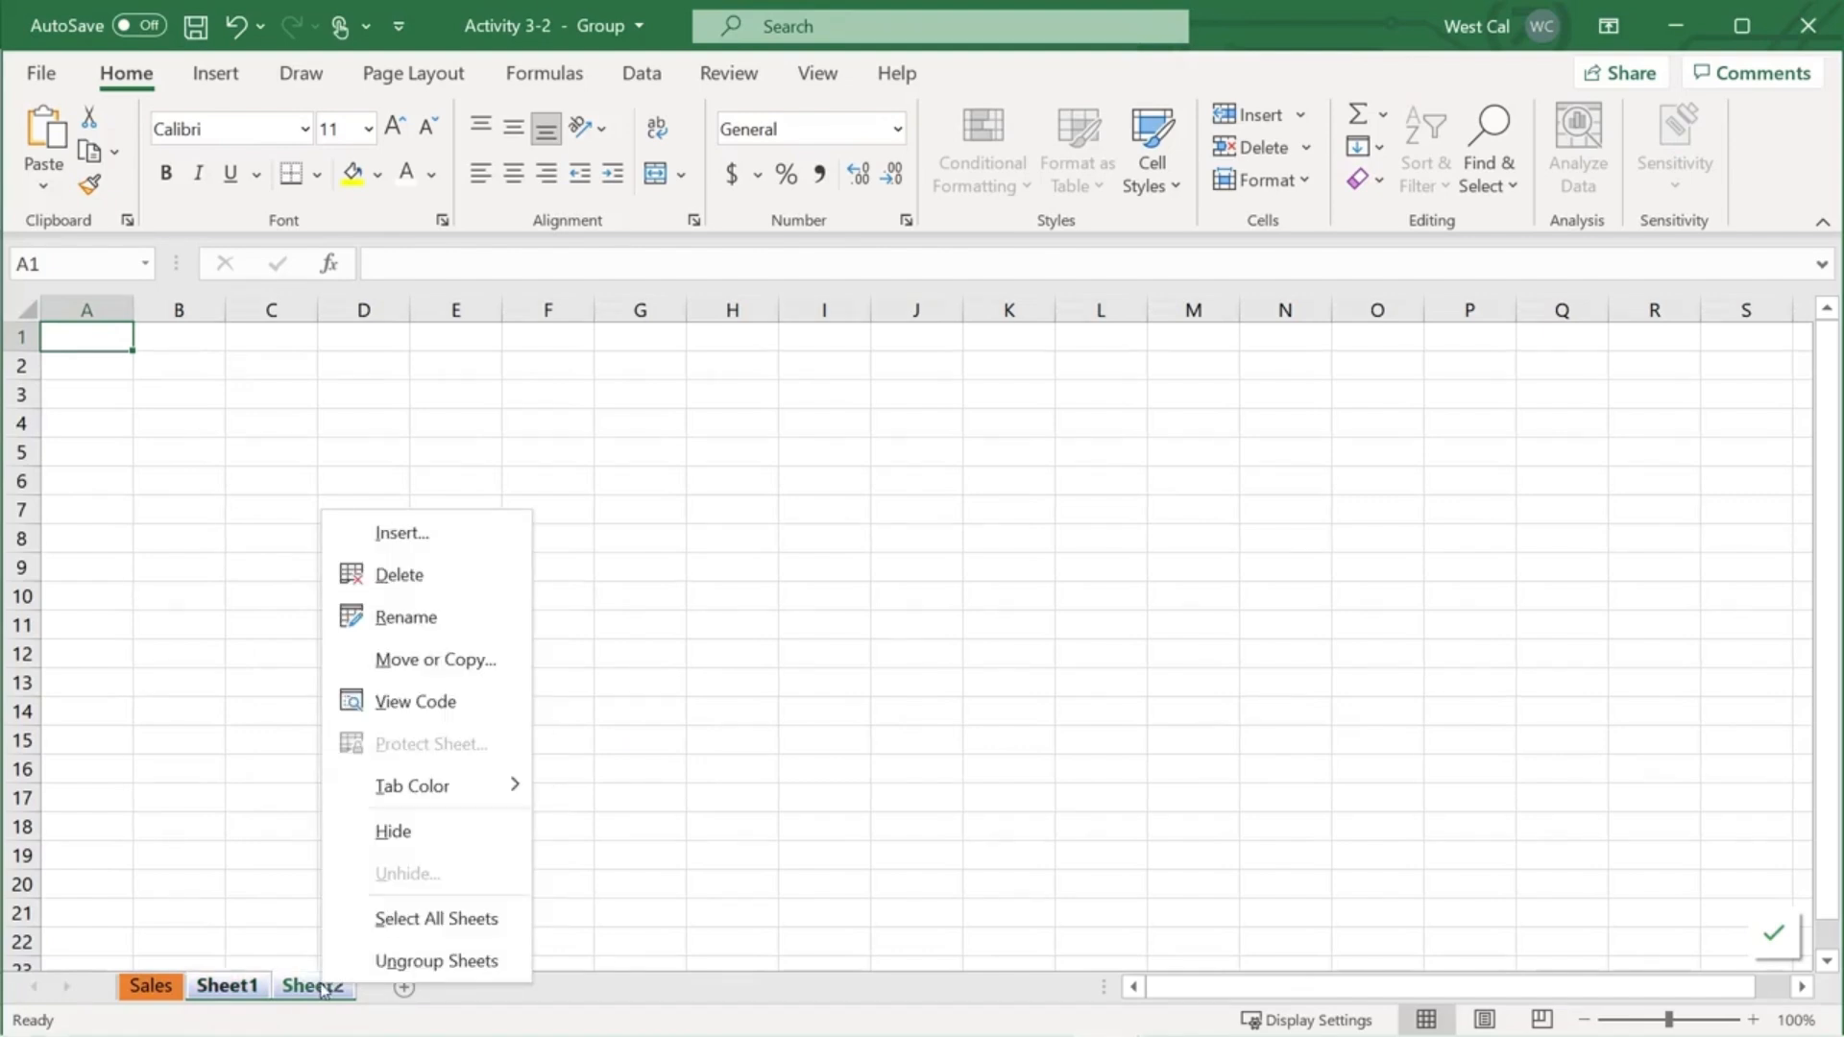
click(423, 920)
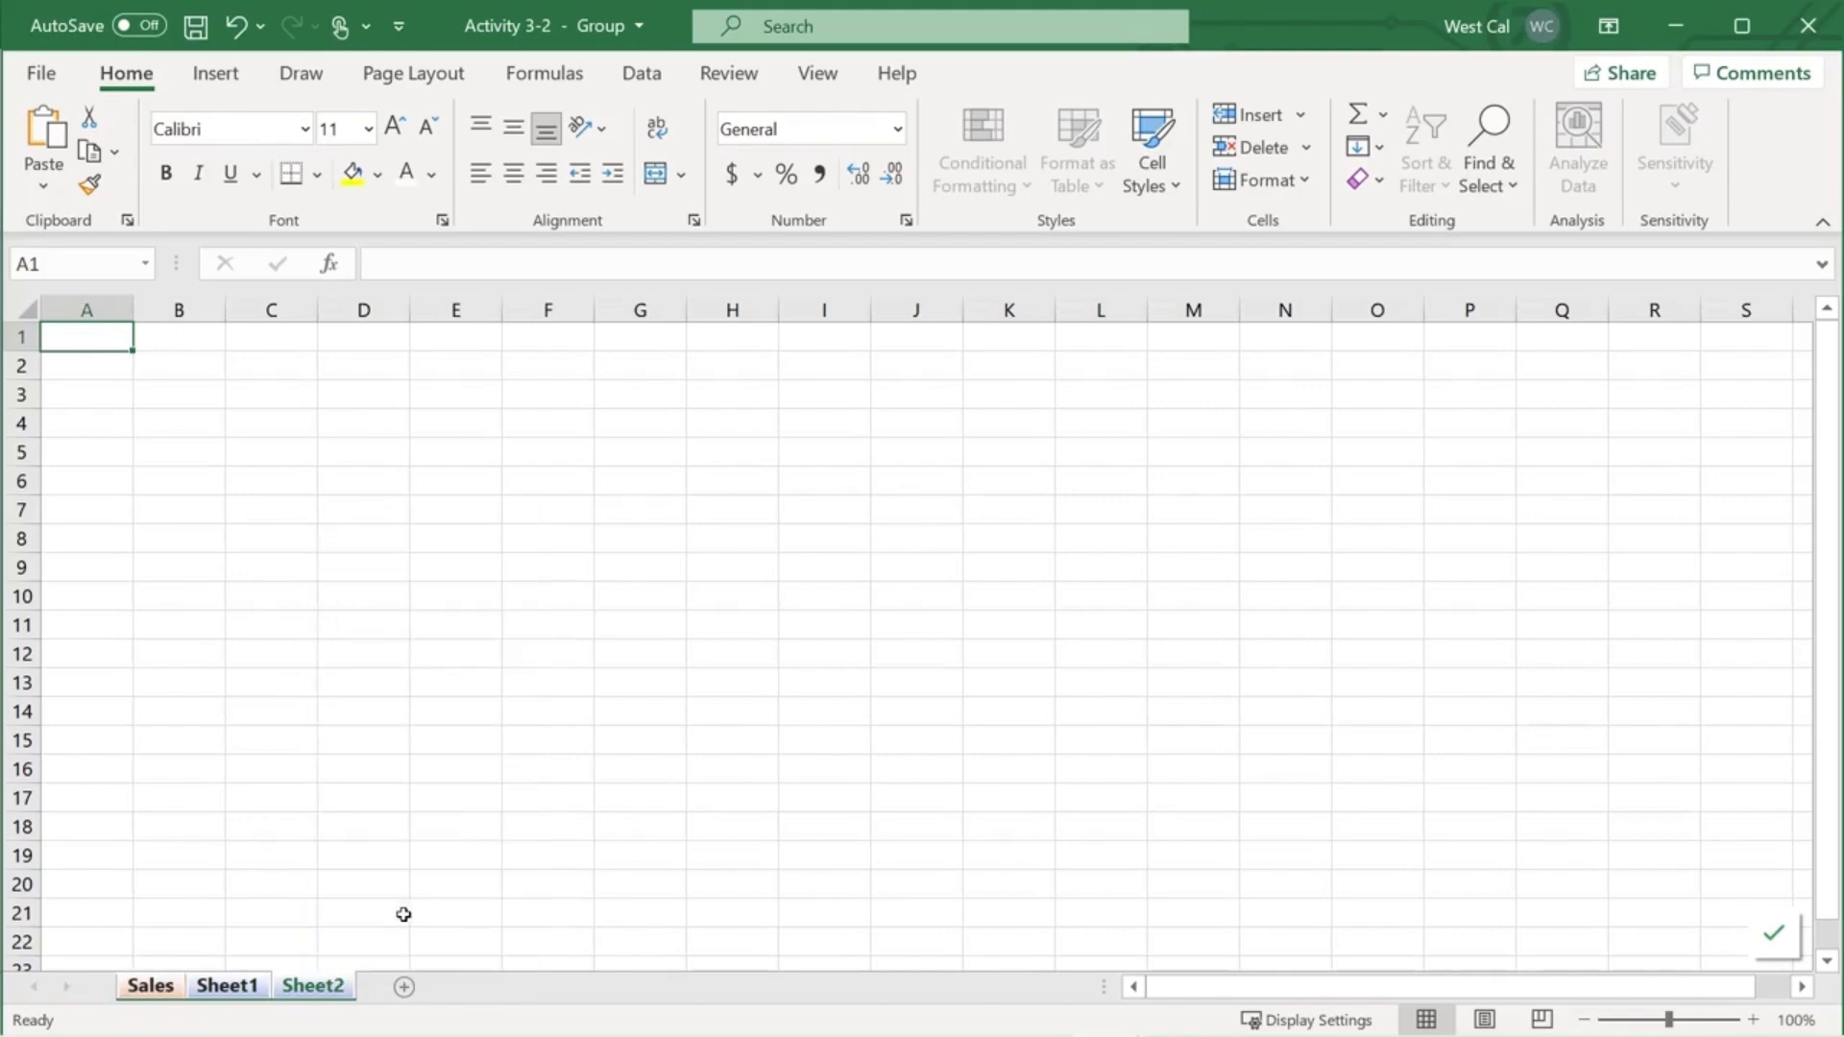
right_click(323, 989)
mouse_move(475, 785)
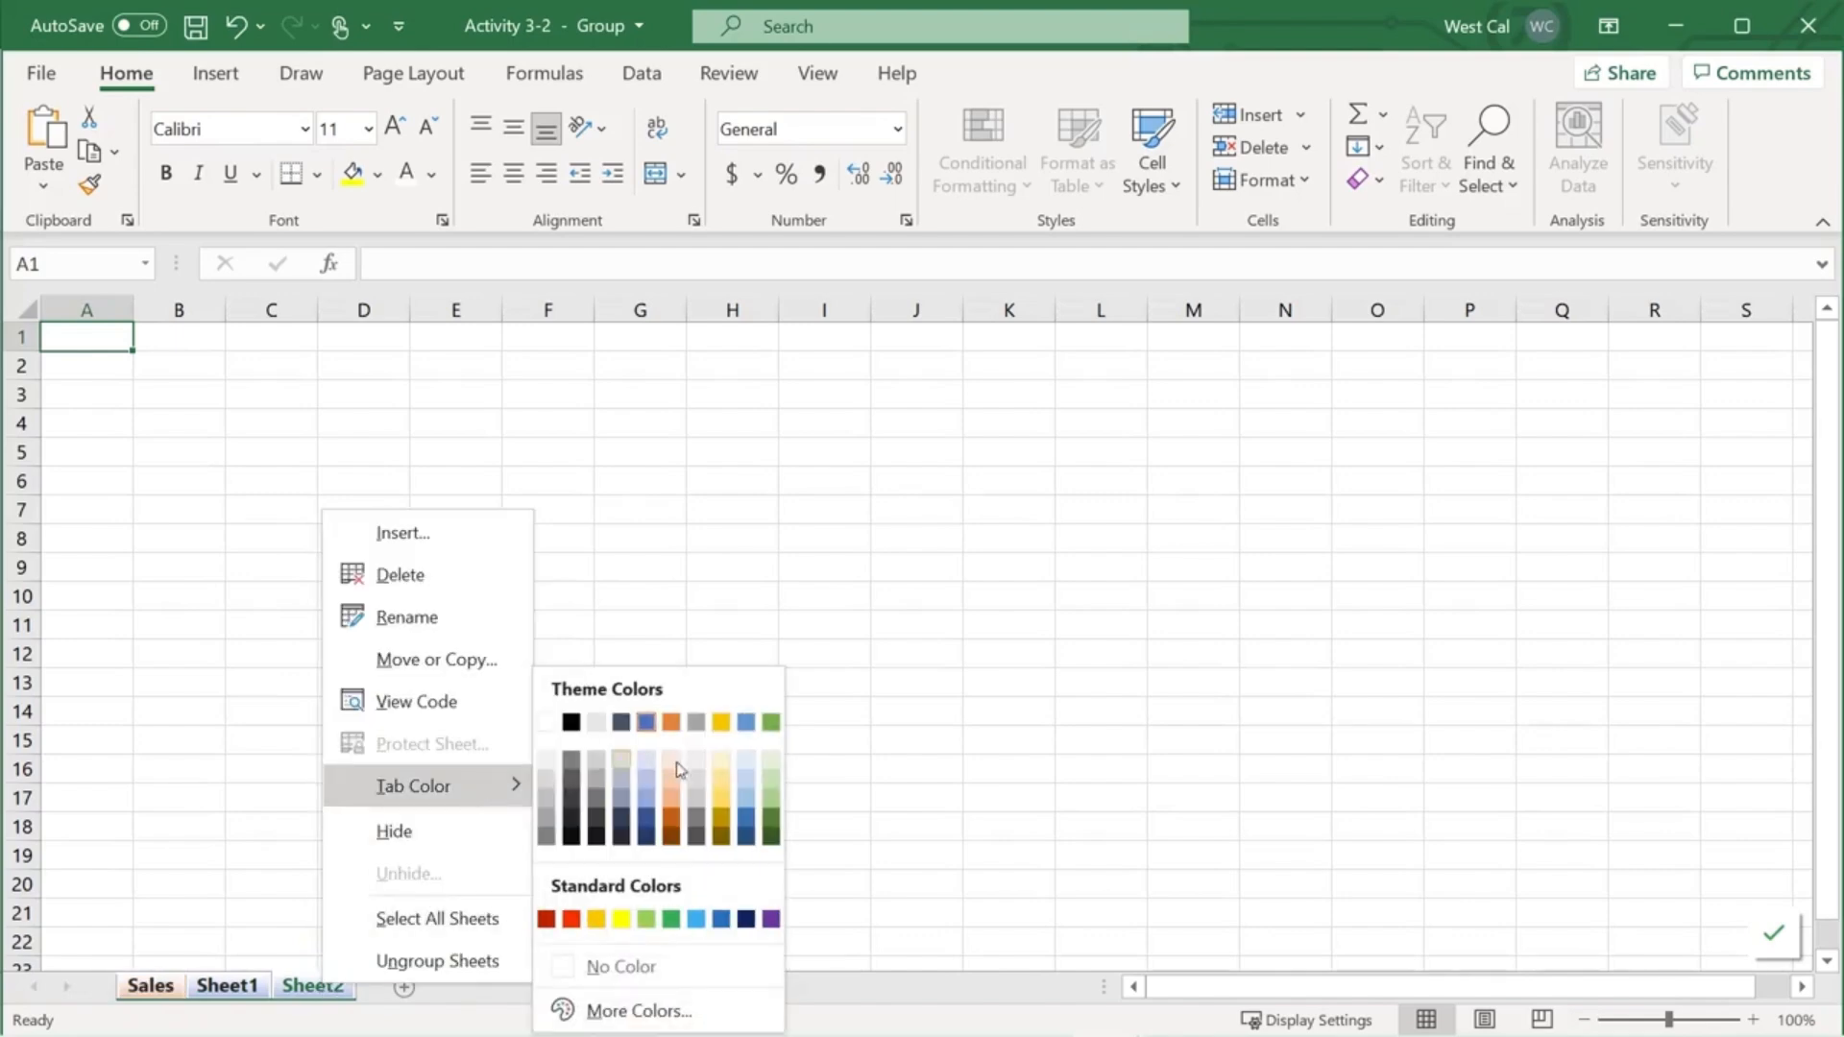
click(765, 722)
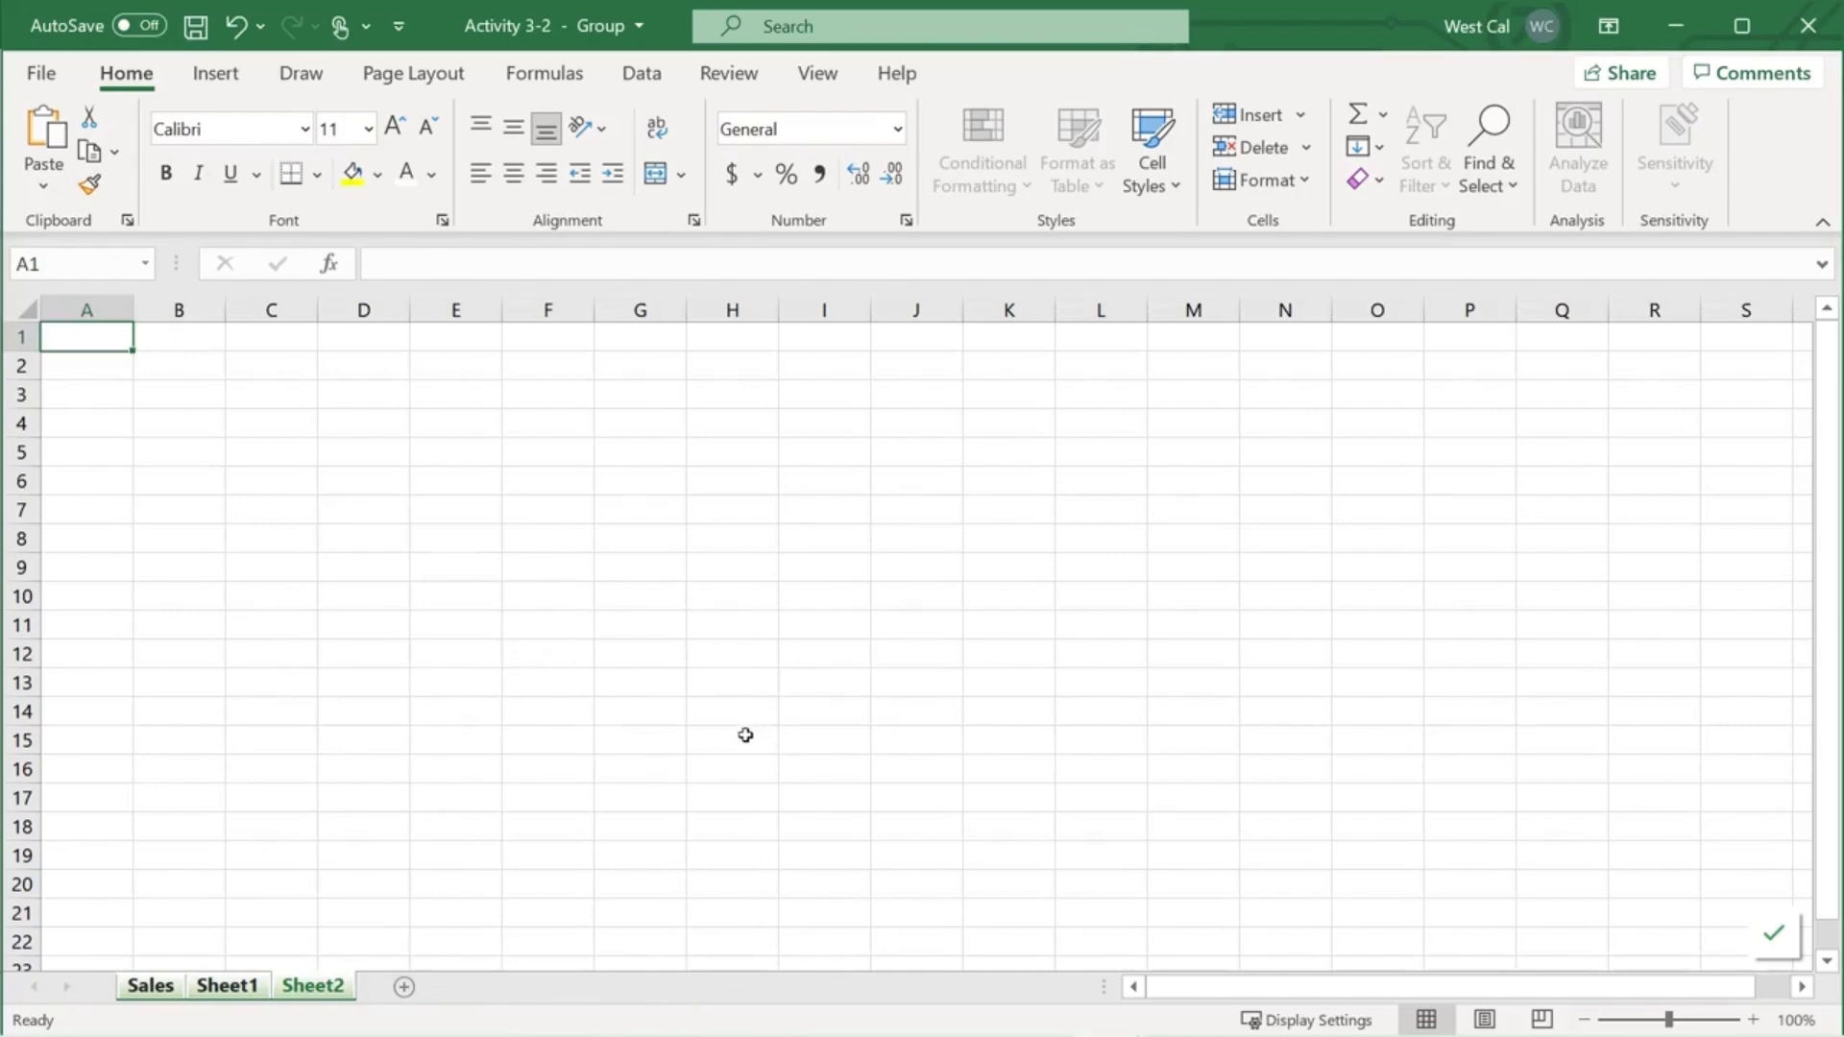
click(1302, 179)
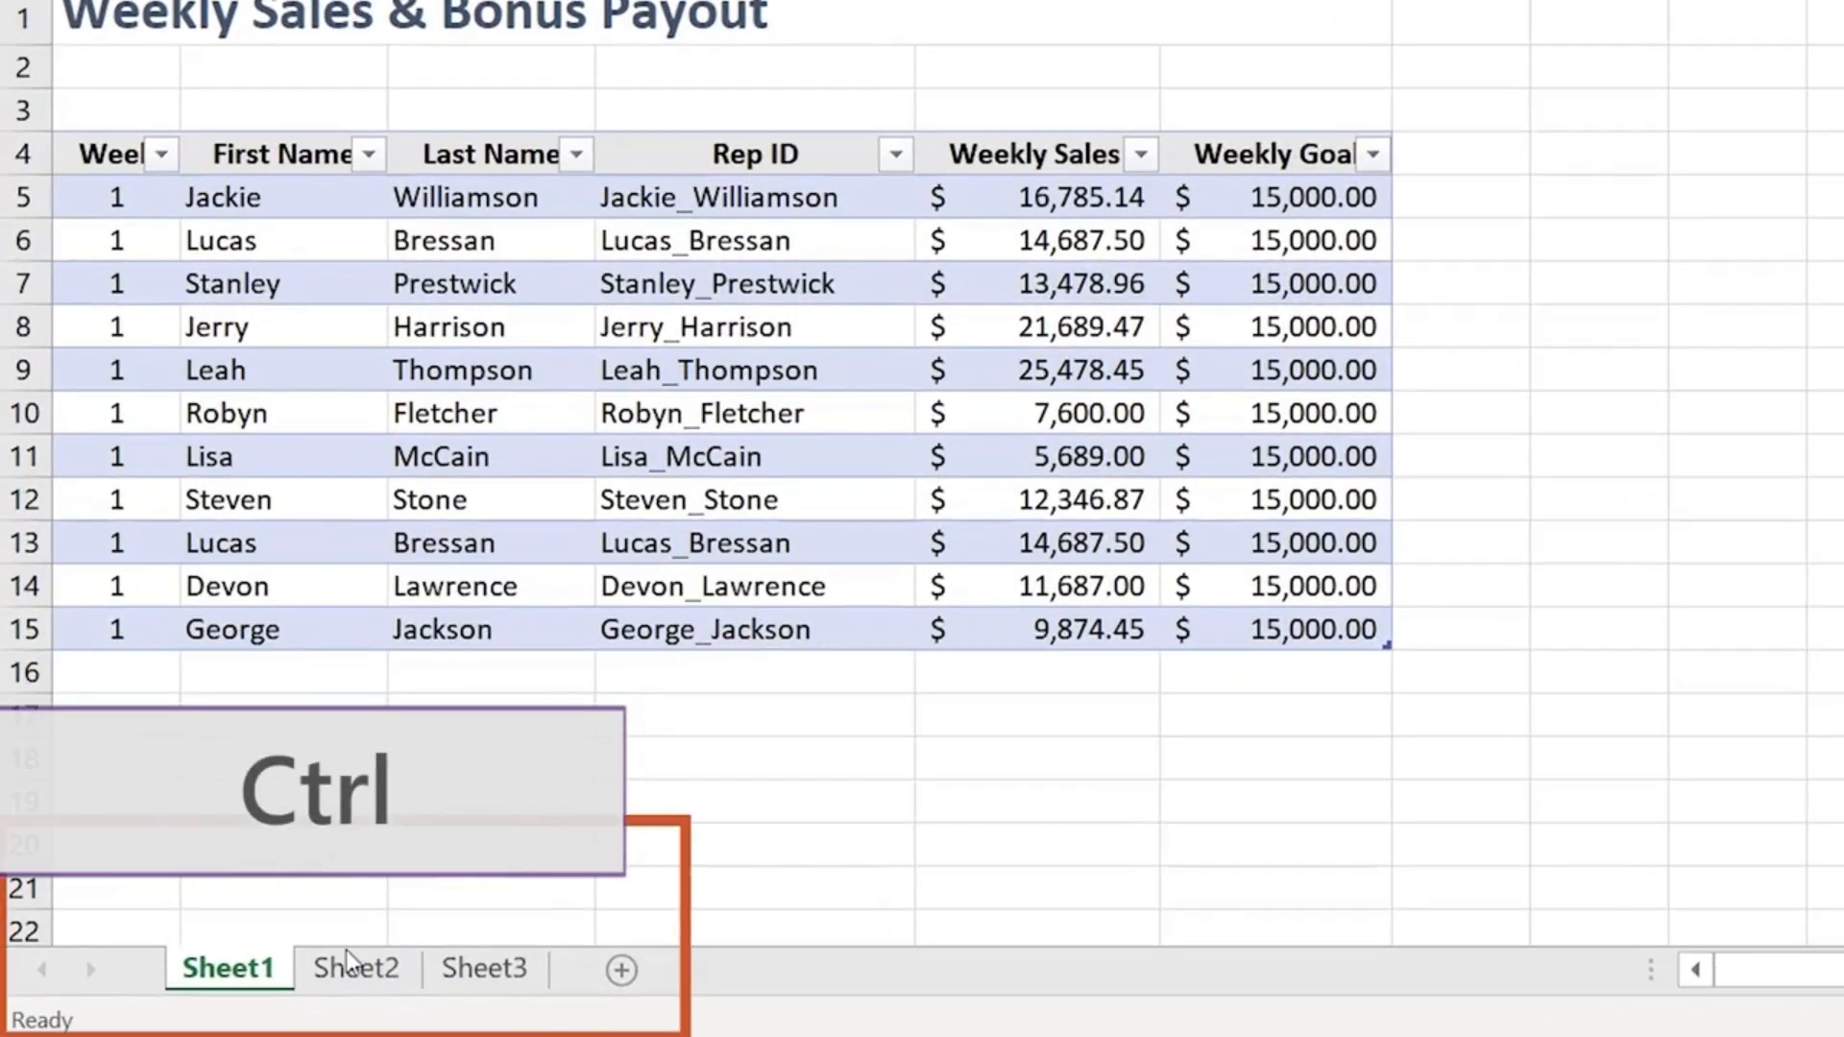
- Group Sheet1, Sheet2 and Sheet3 together with Select All Sheets
ctrl+click(350, 977)
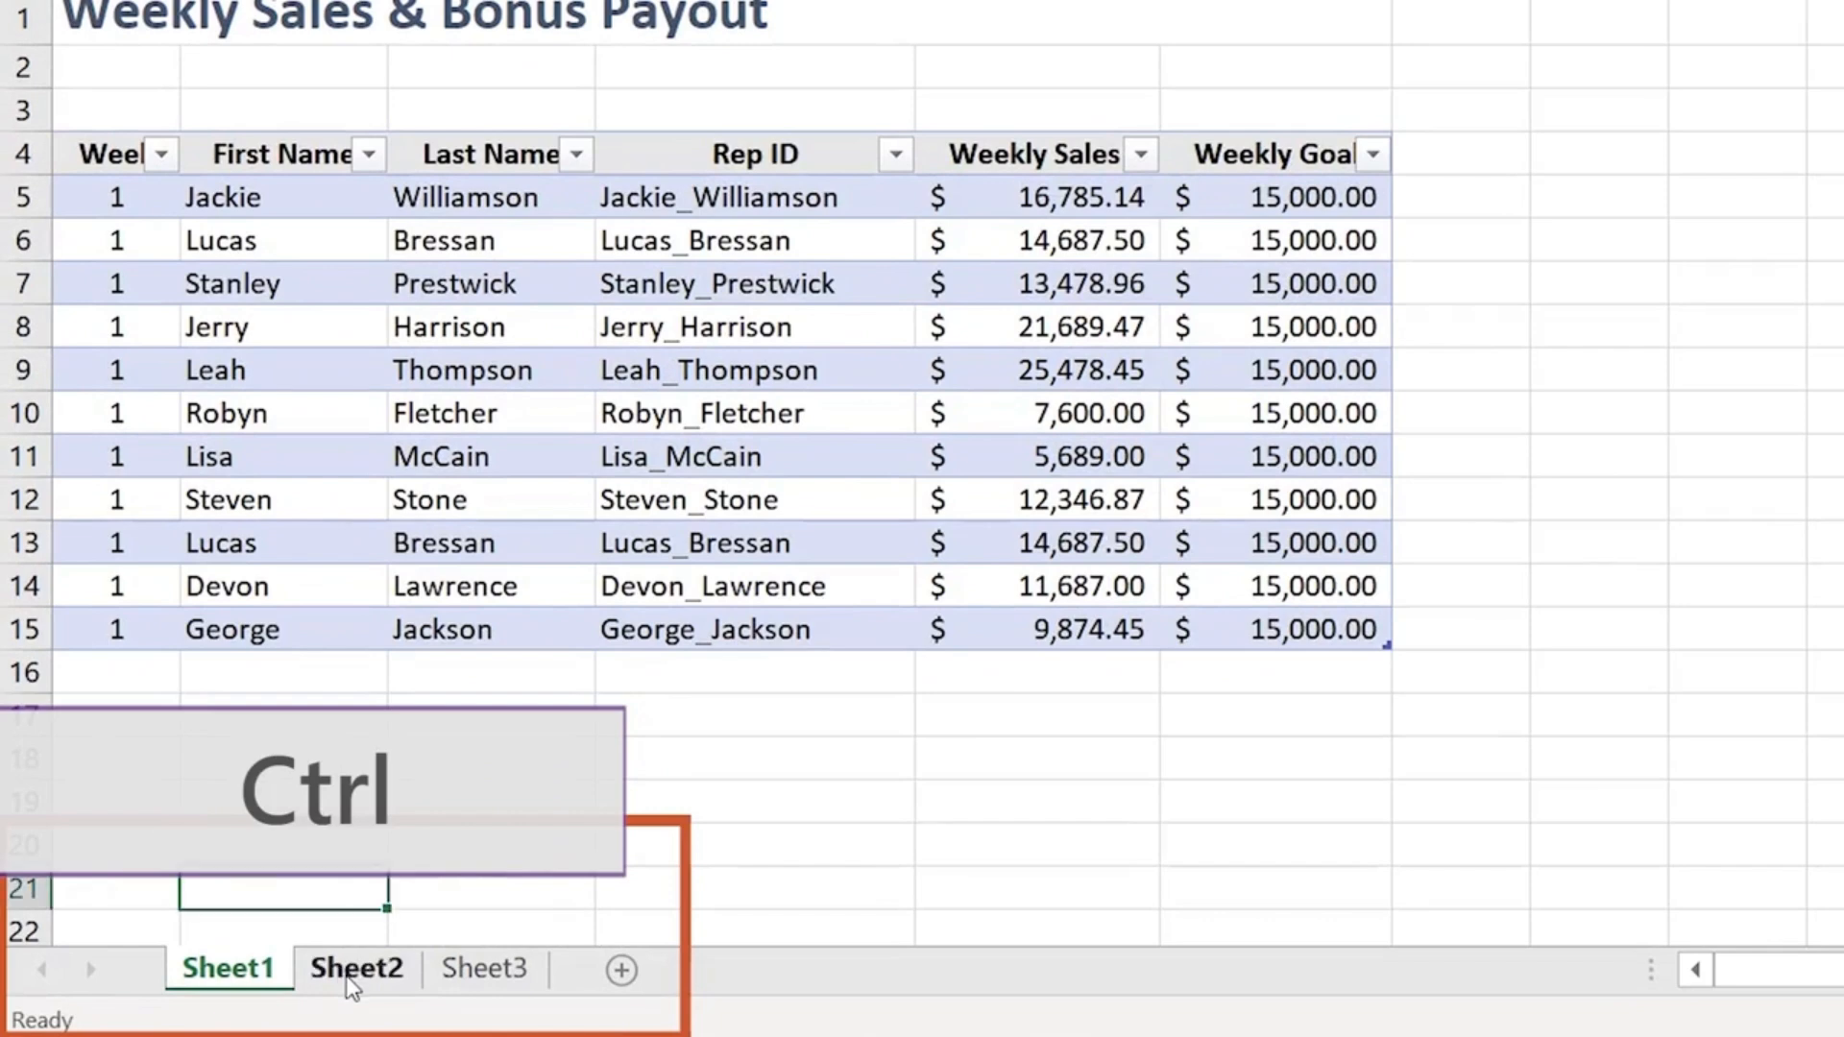
ctrl+click(480, 970)
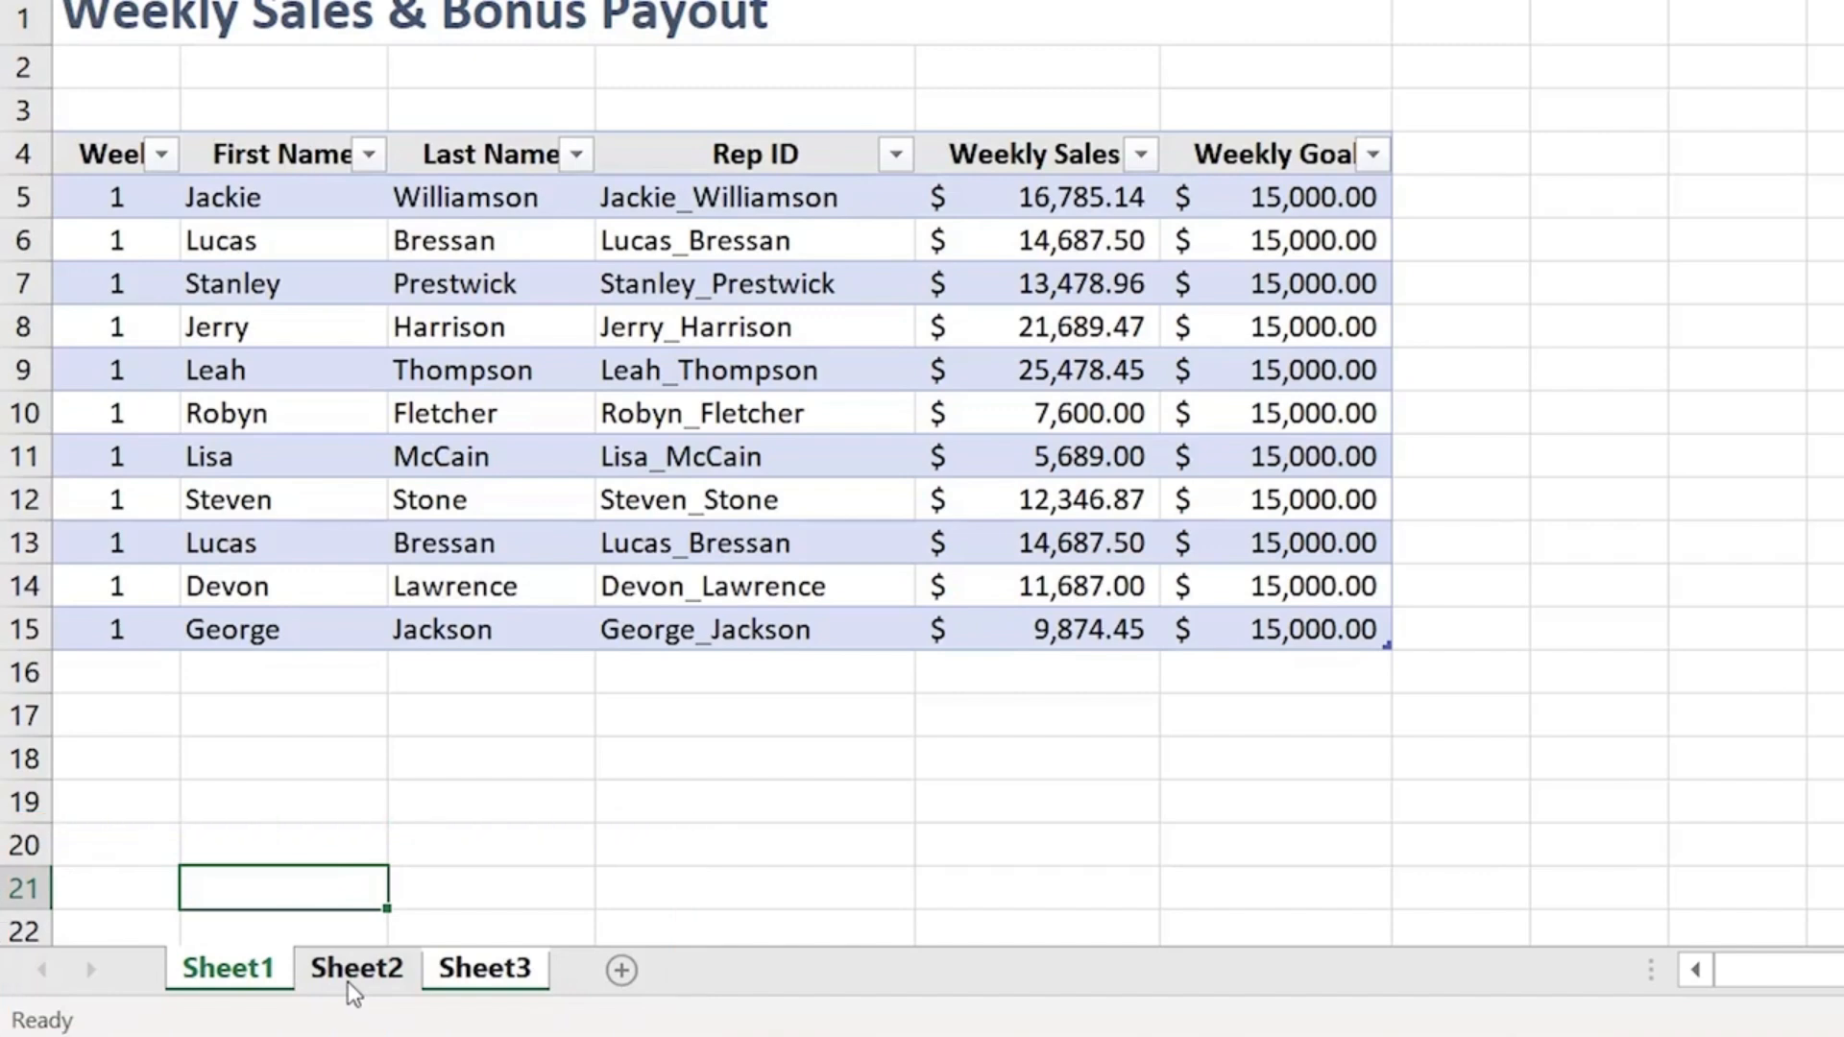
click(350, 970)
right_click(356, 970)
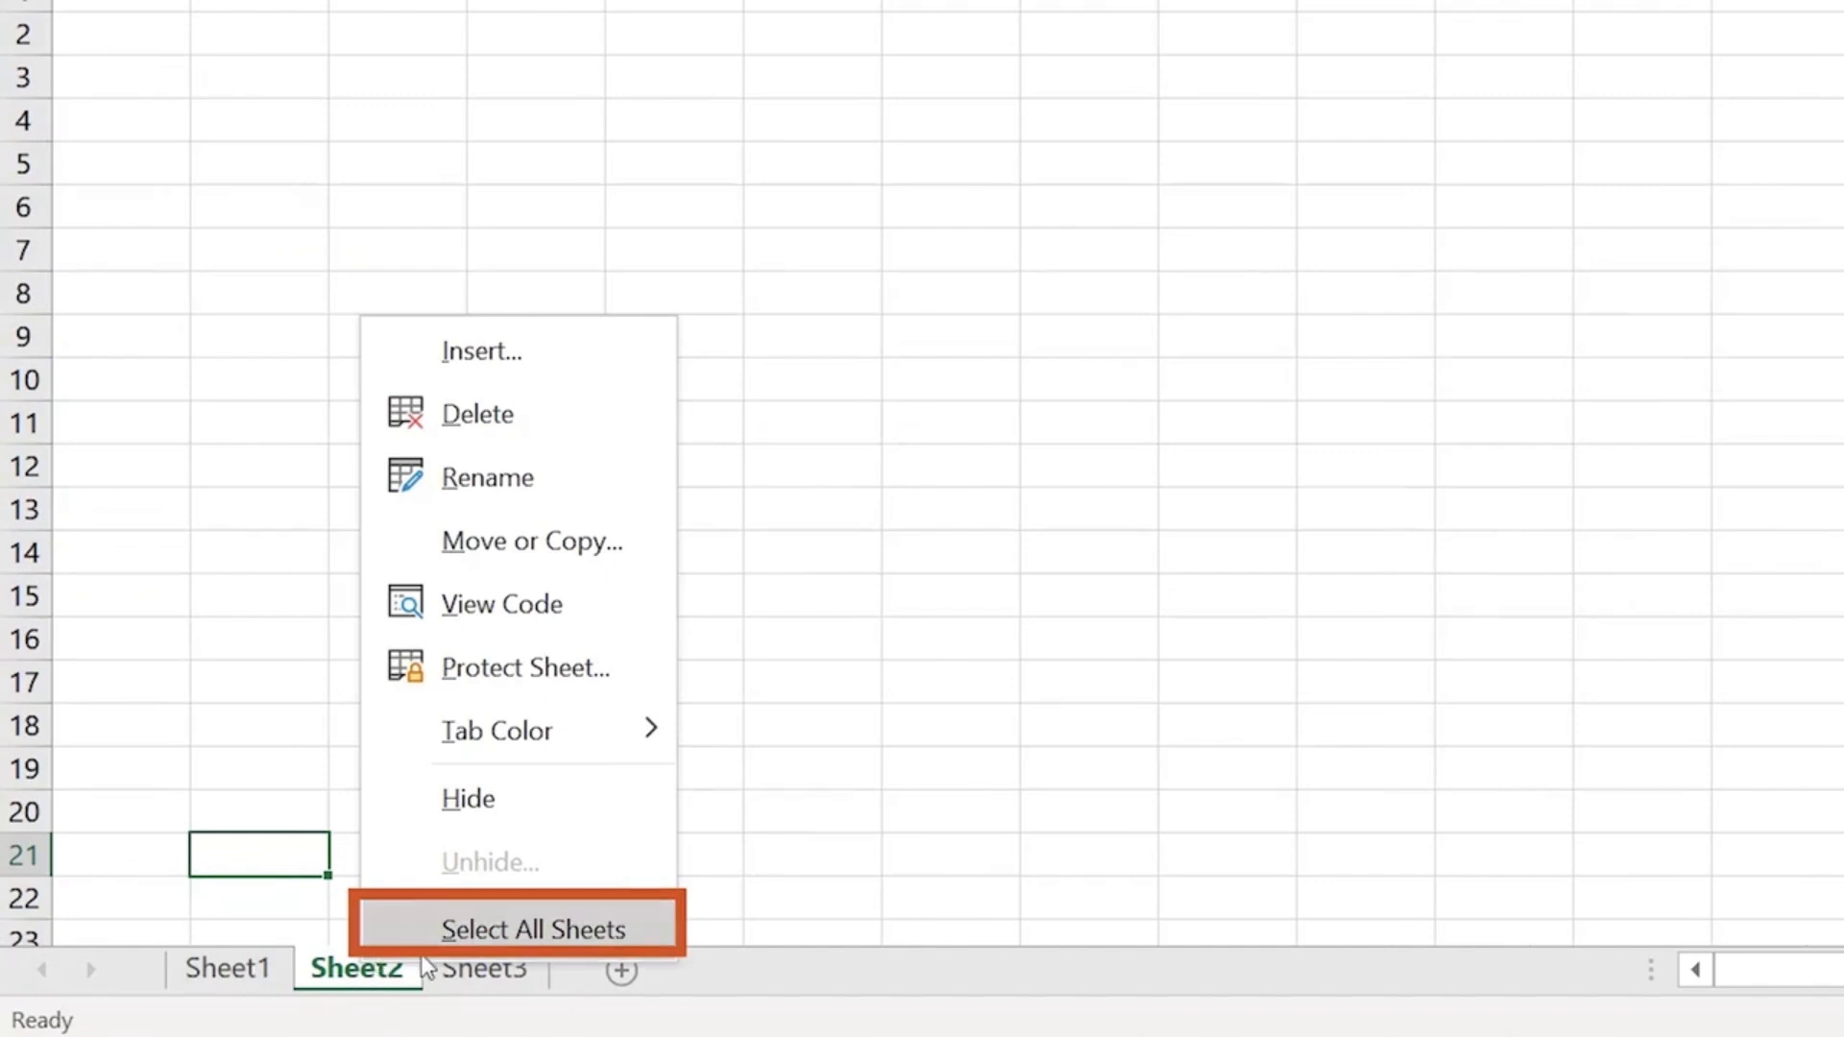
click(472, 931)
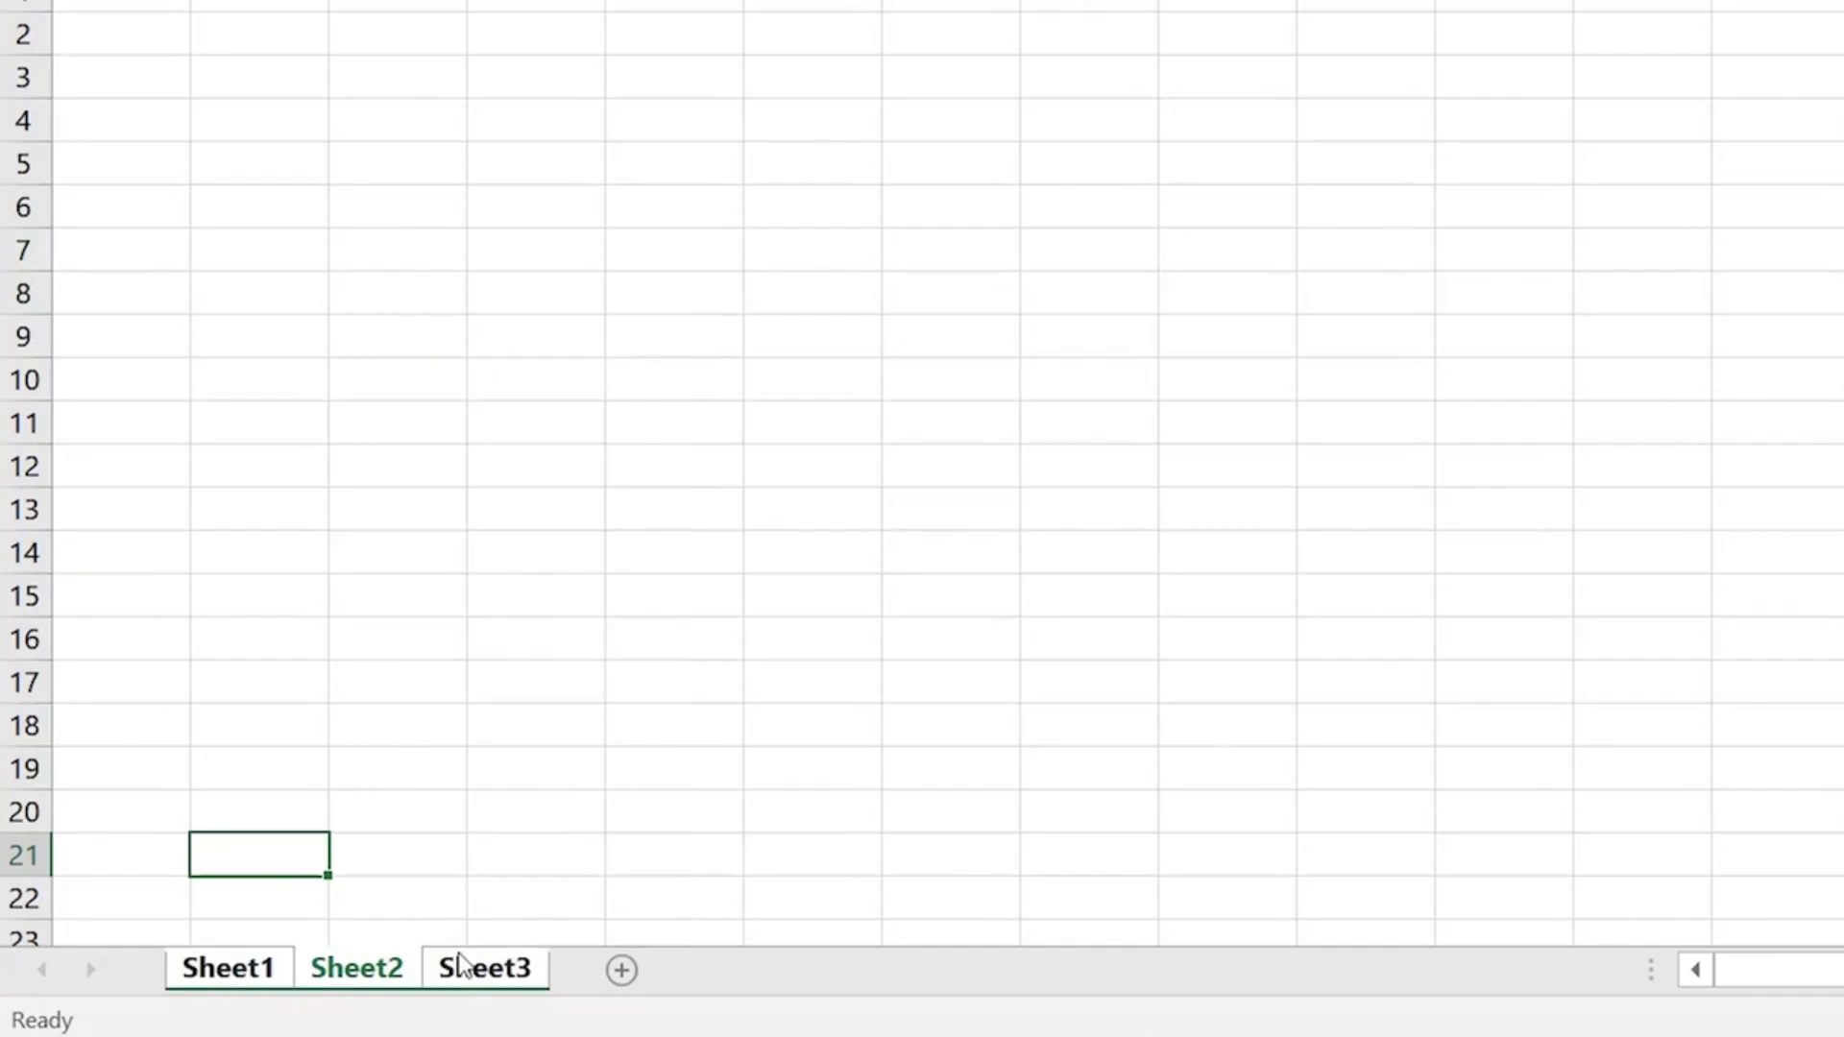
- Ungroup the sheets and drag Sheet1 toward the end of the tabs
right_click(394, 972)
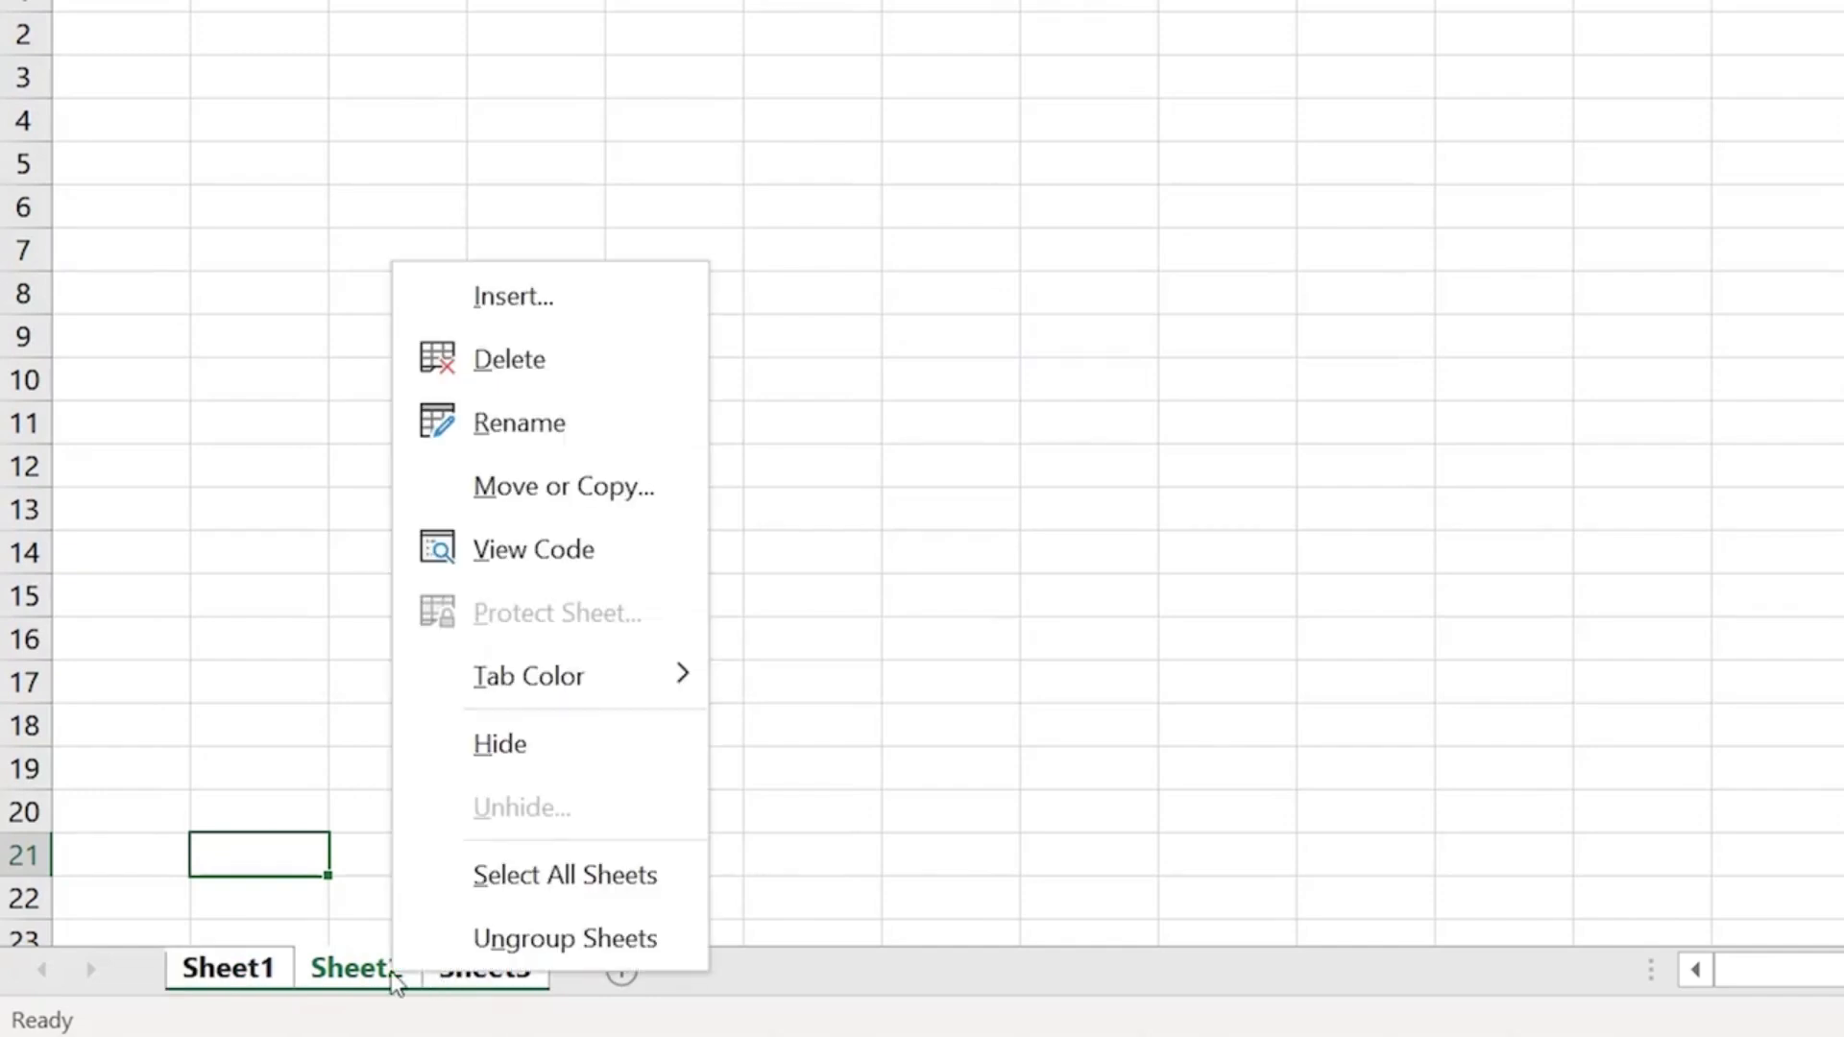
click(554, 946)
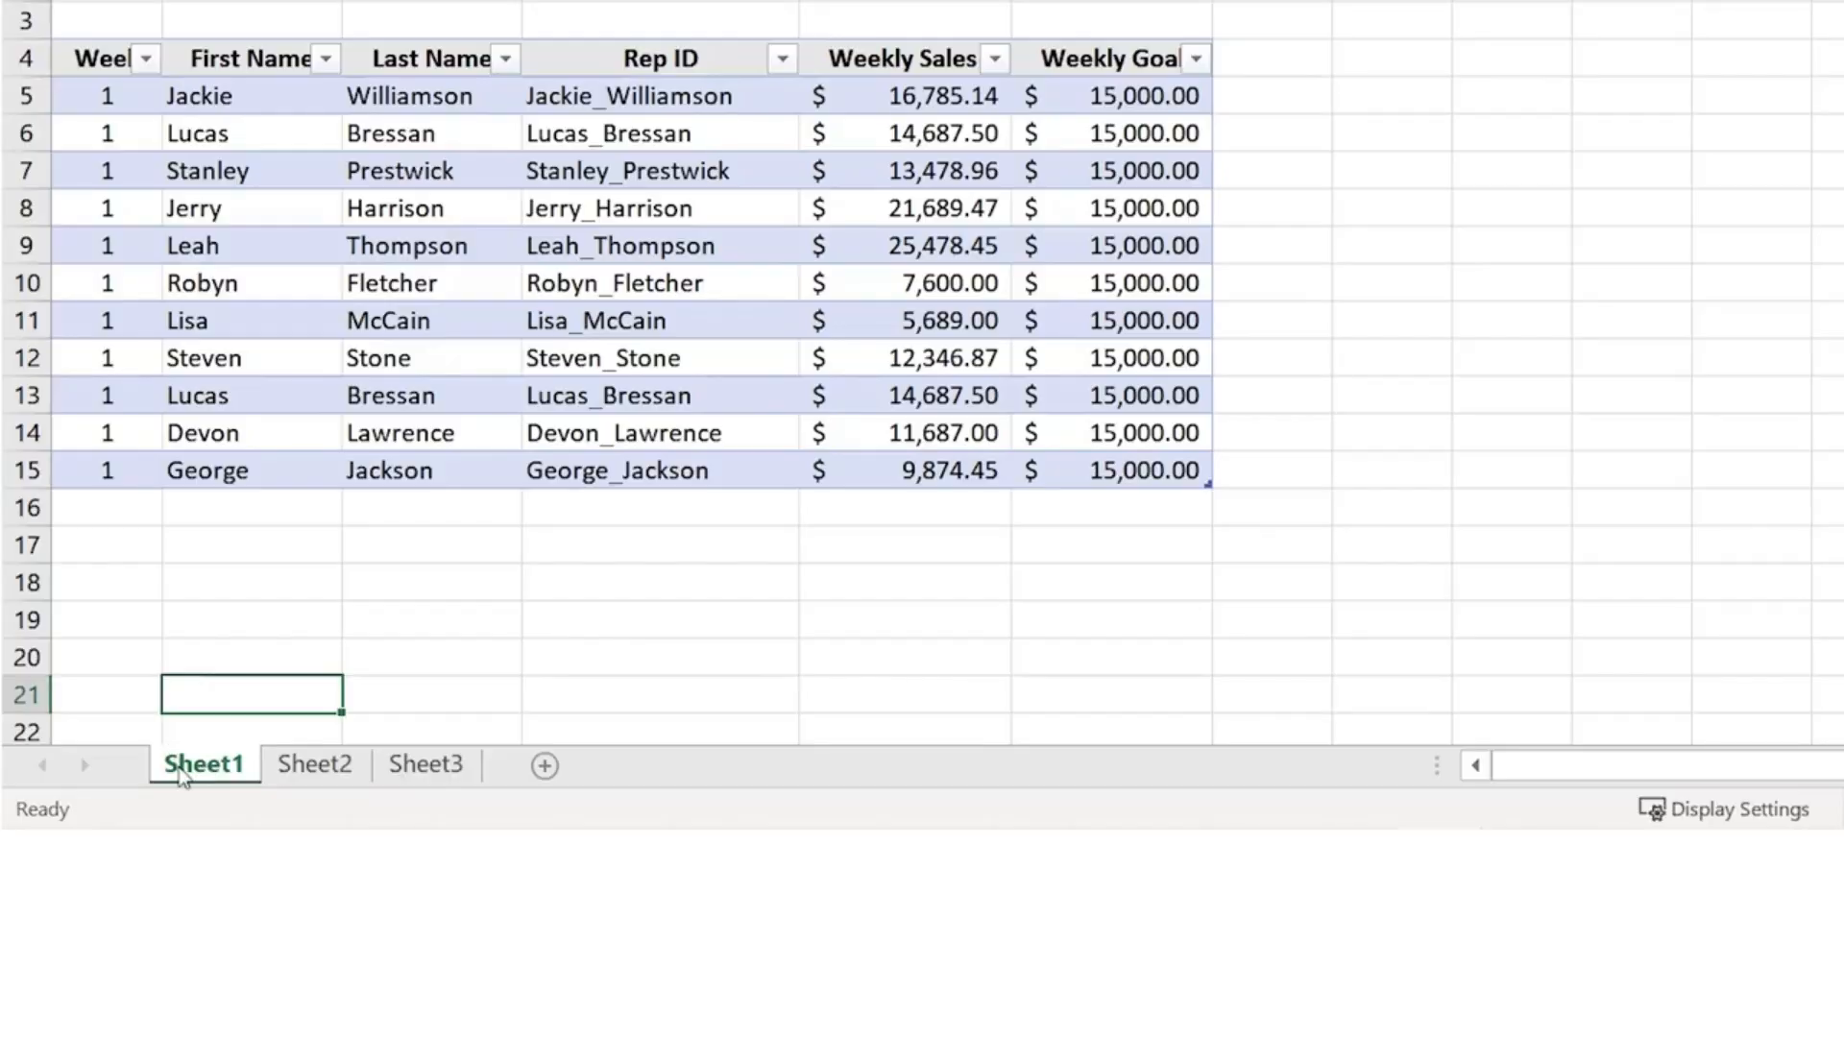
drag(183, 778, 481, 749)
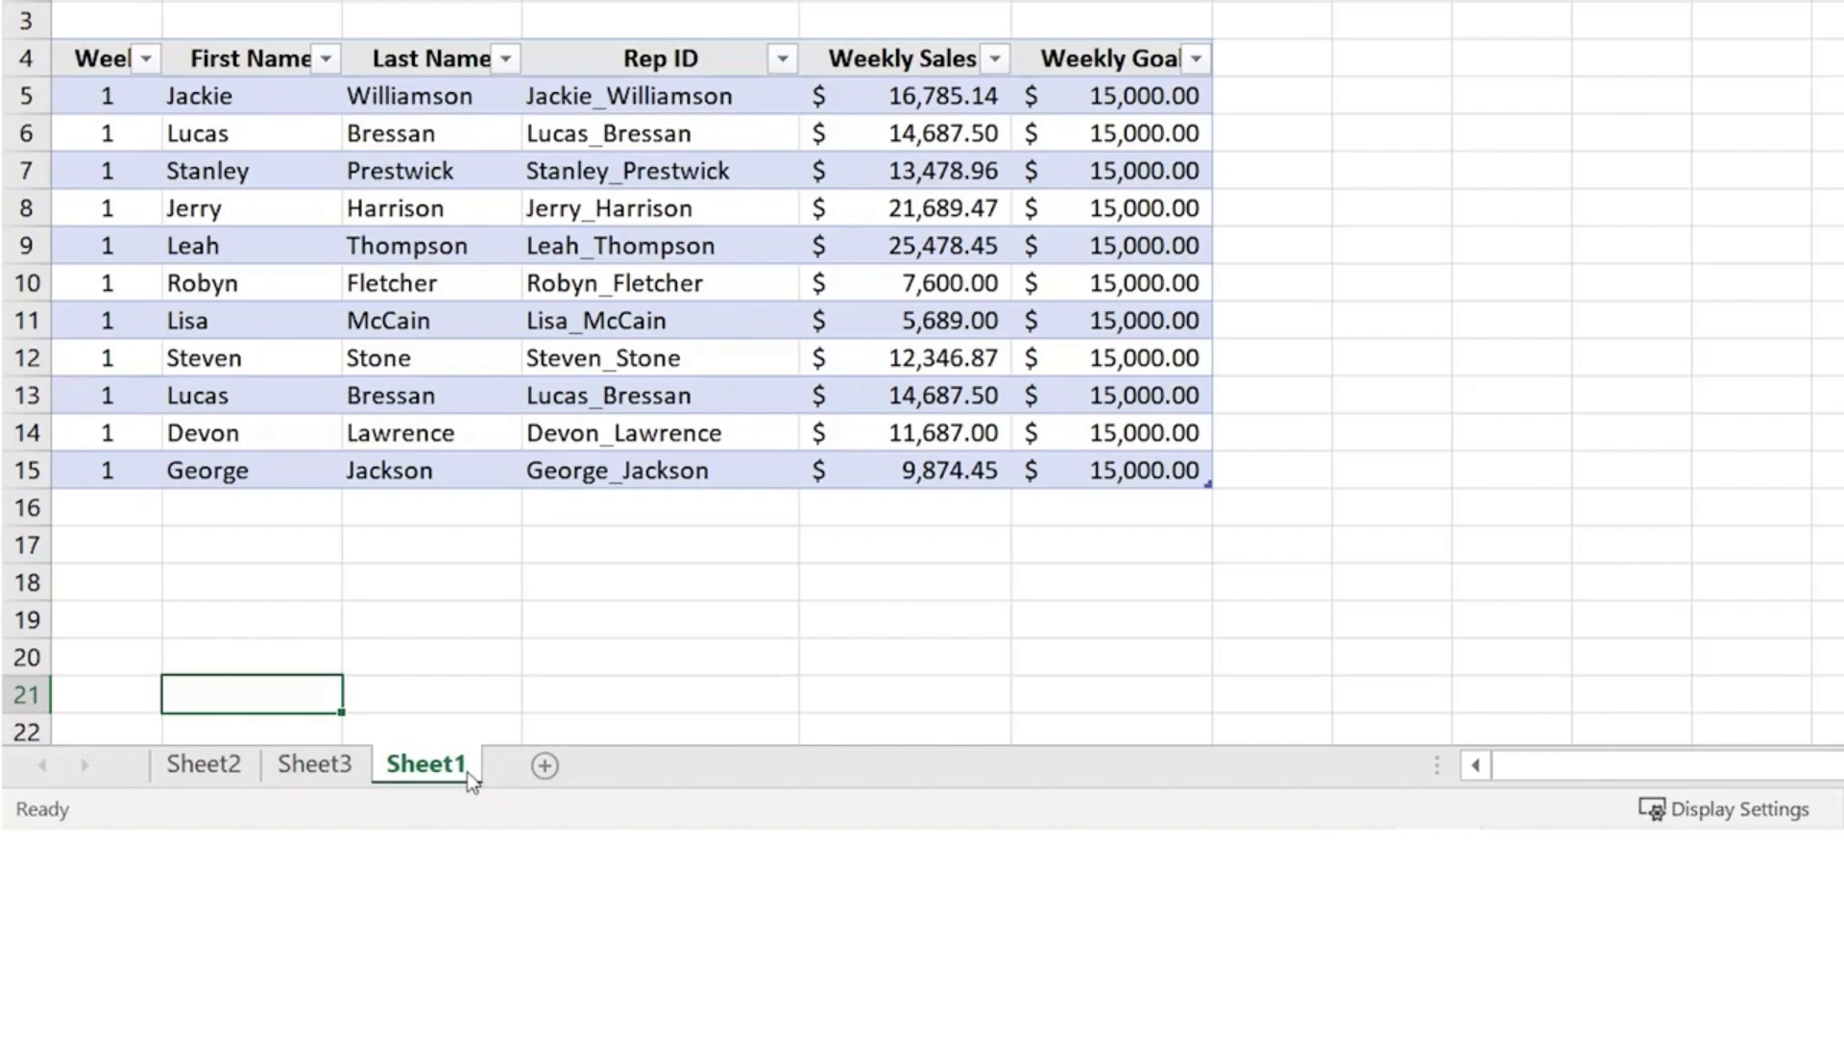
- Open Move or Copy for Sheet1 to review its placement after Sheet2 and Sheet3
right_click(471, 778)
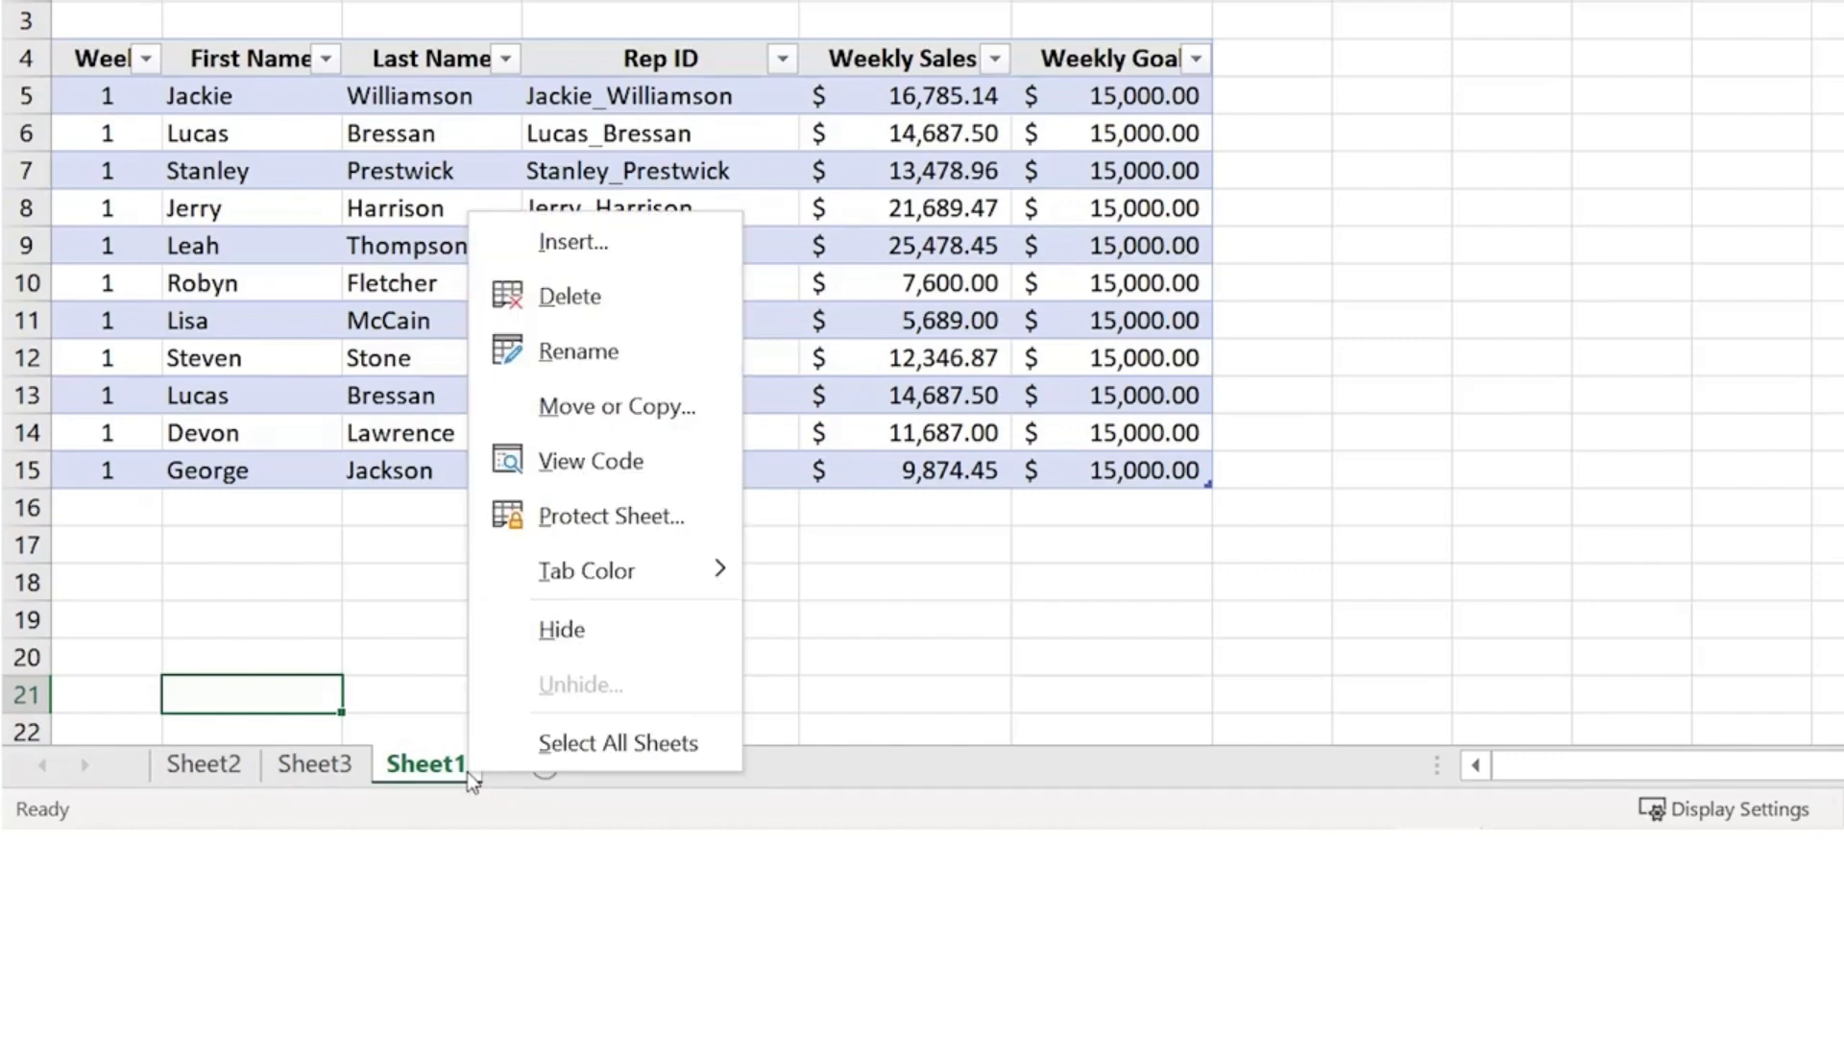
click(657, 427)
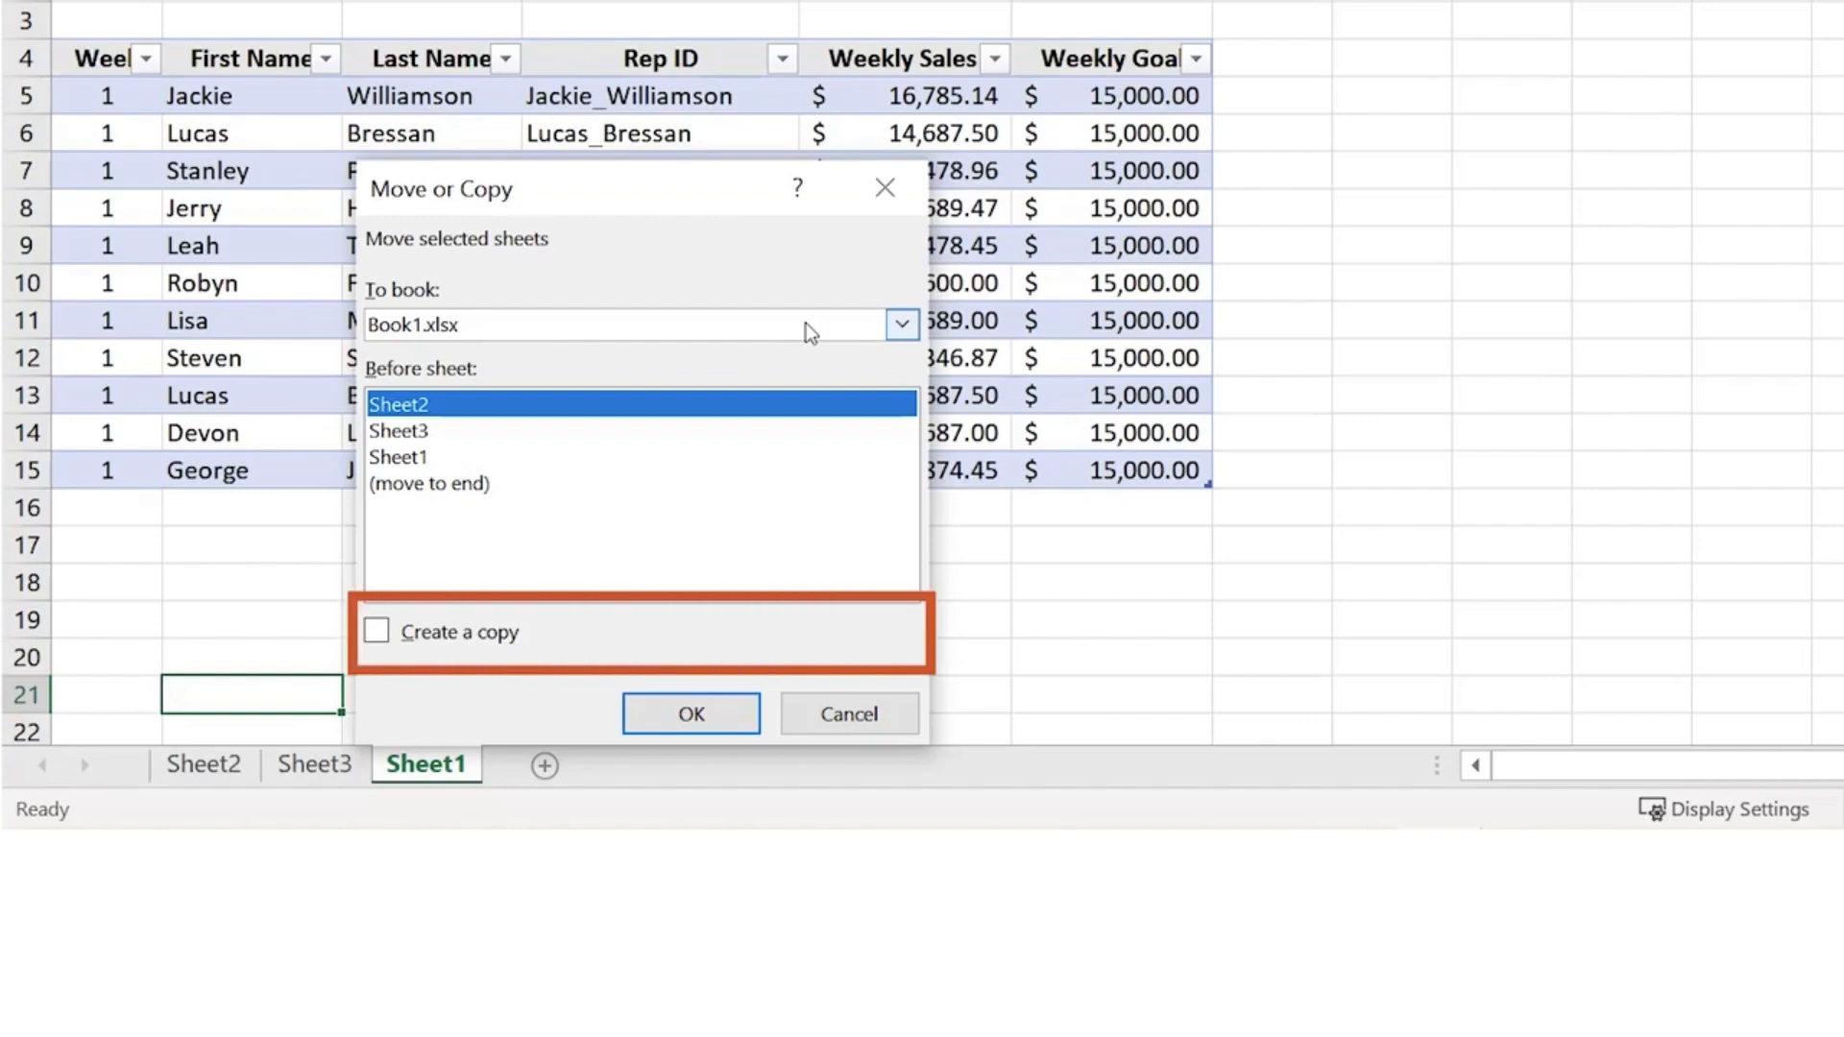
click(377, 632)
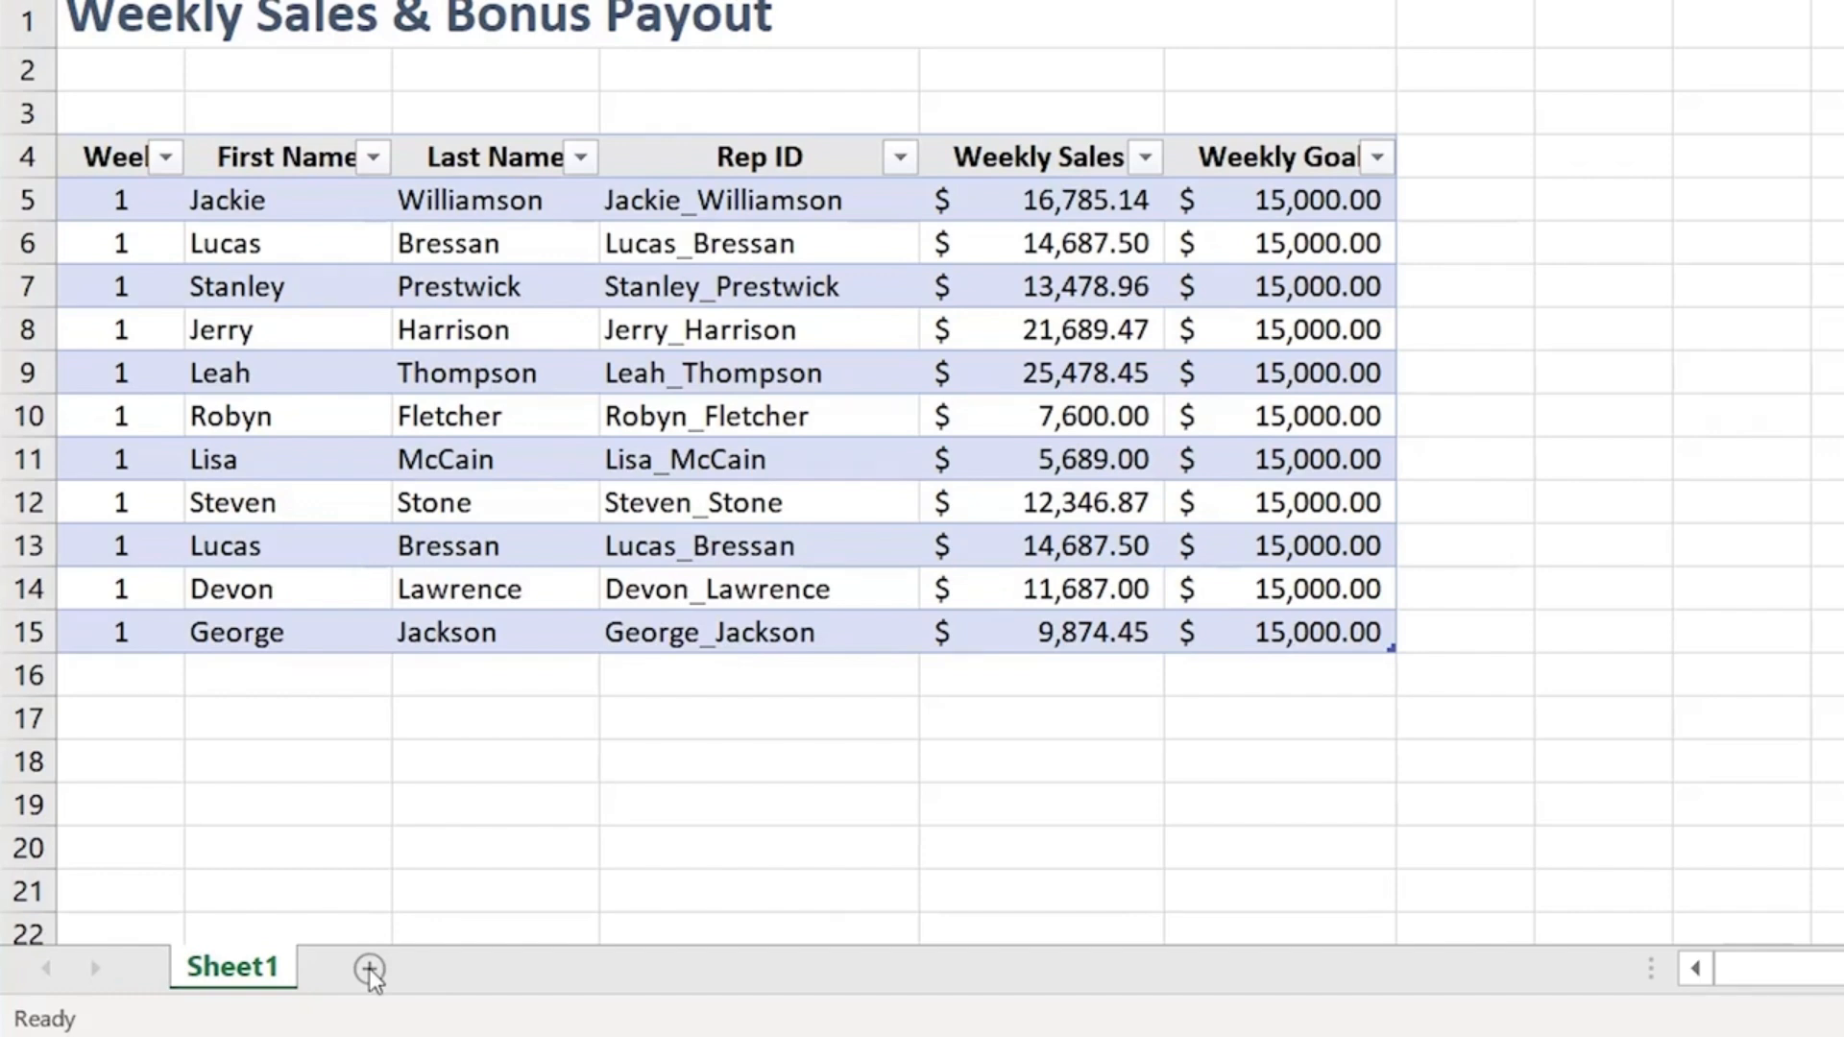
- Add new blank worksheets using the + button, Home Insert Sheet, and the tab's Insert command
click(369, 968)
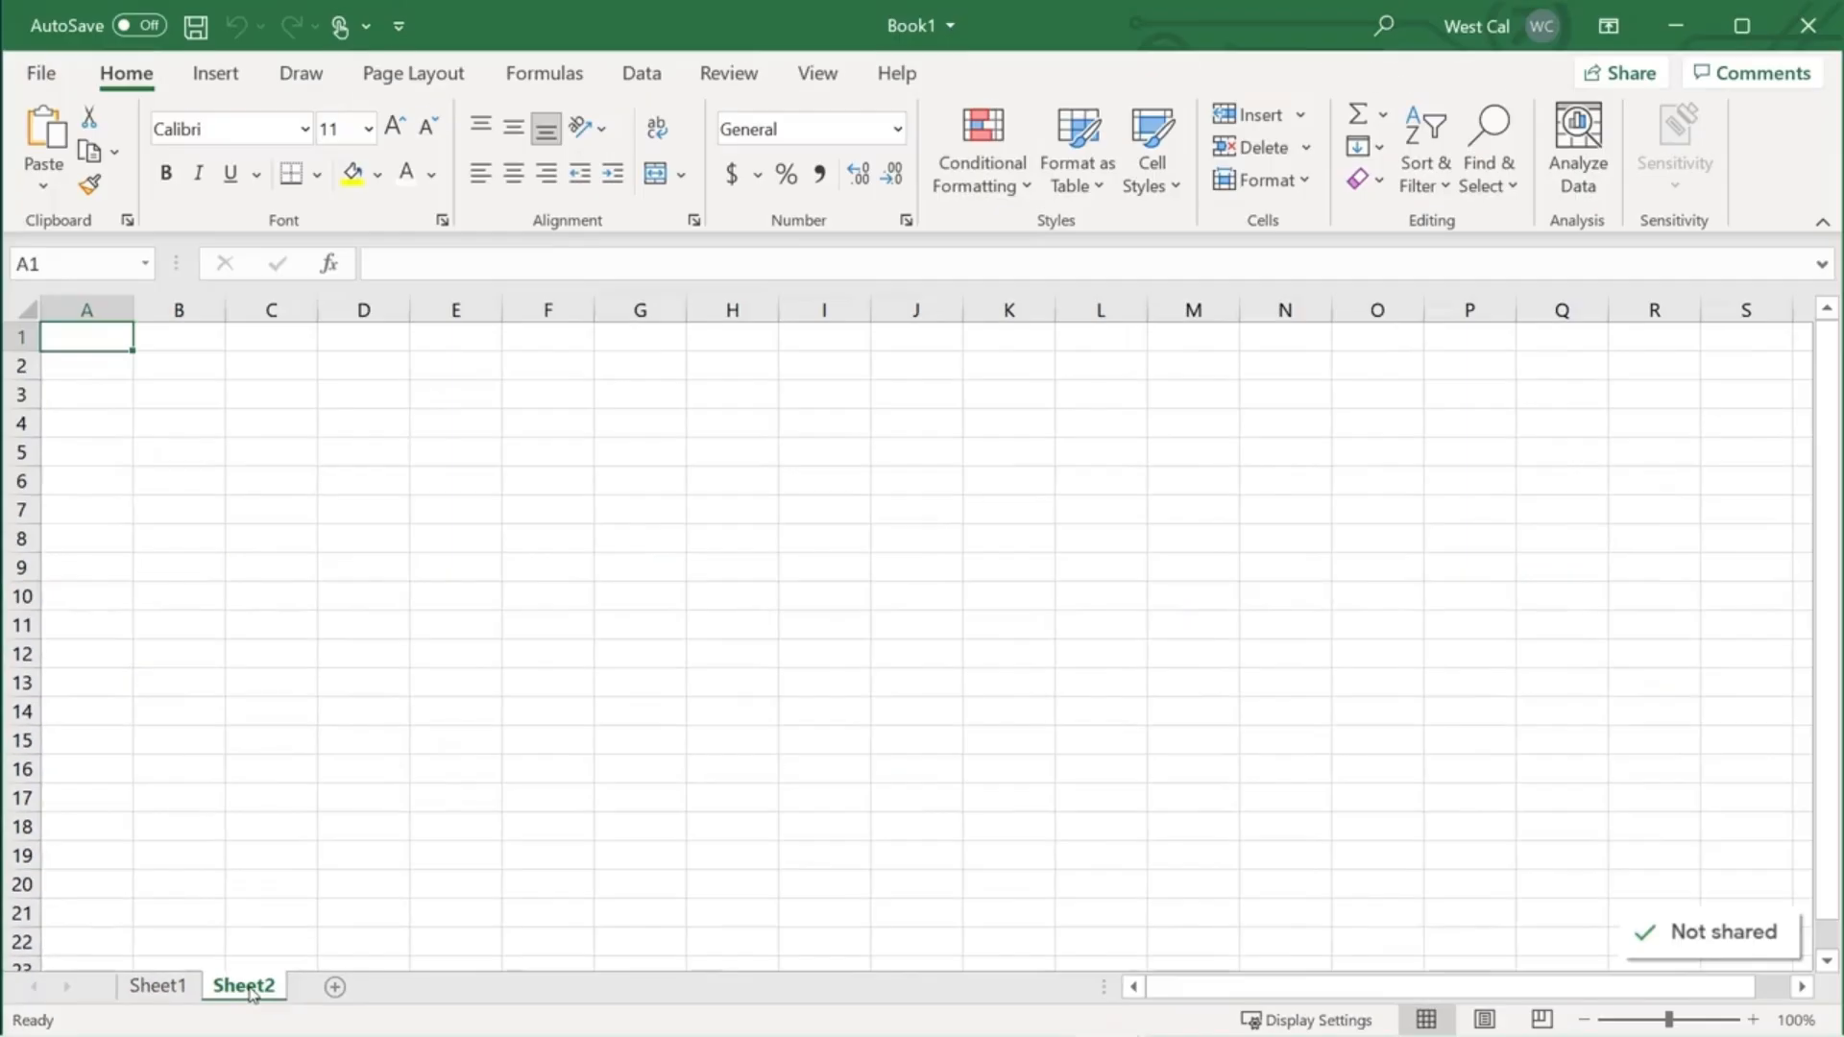
click(1306, 121)
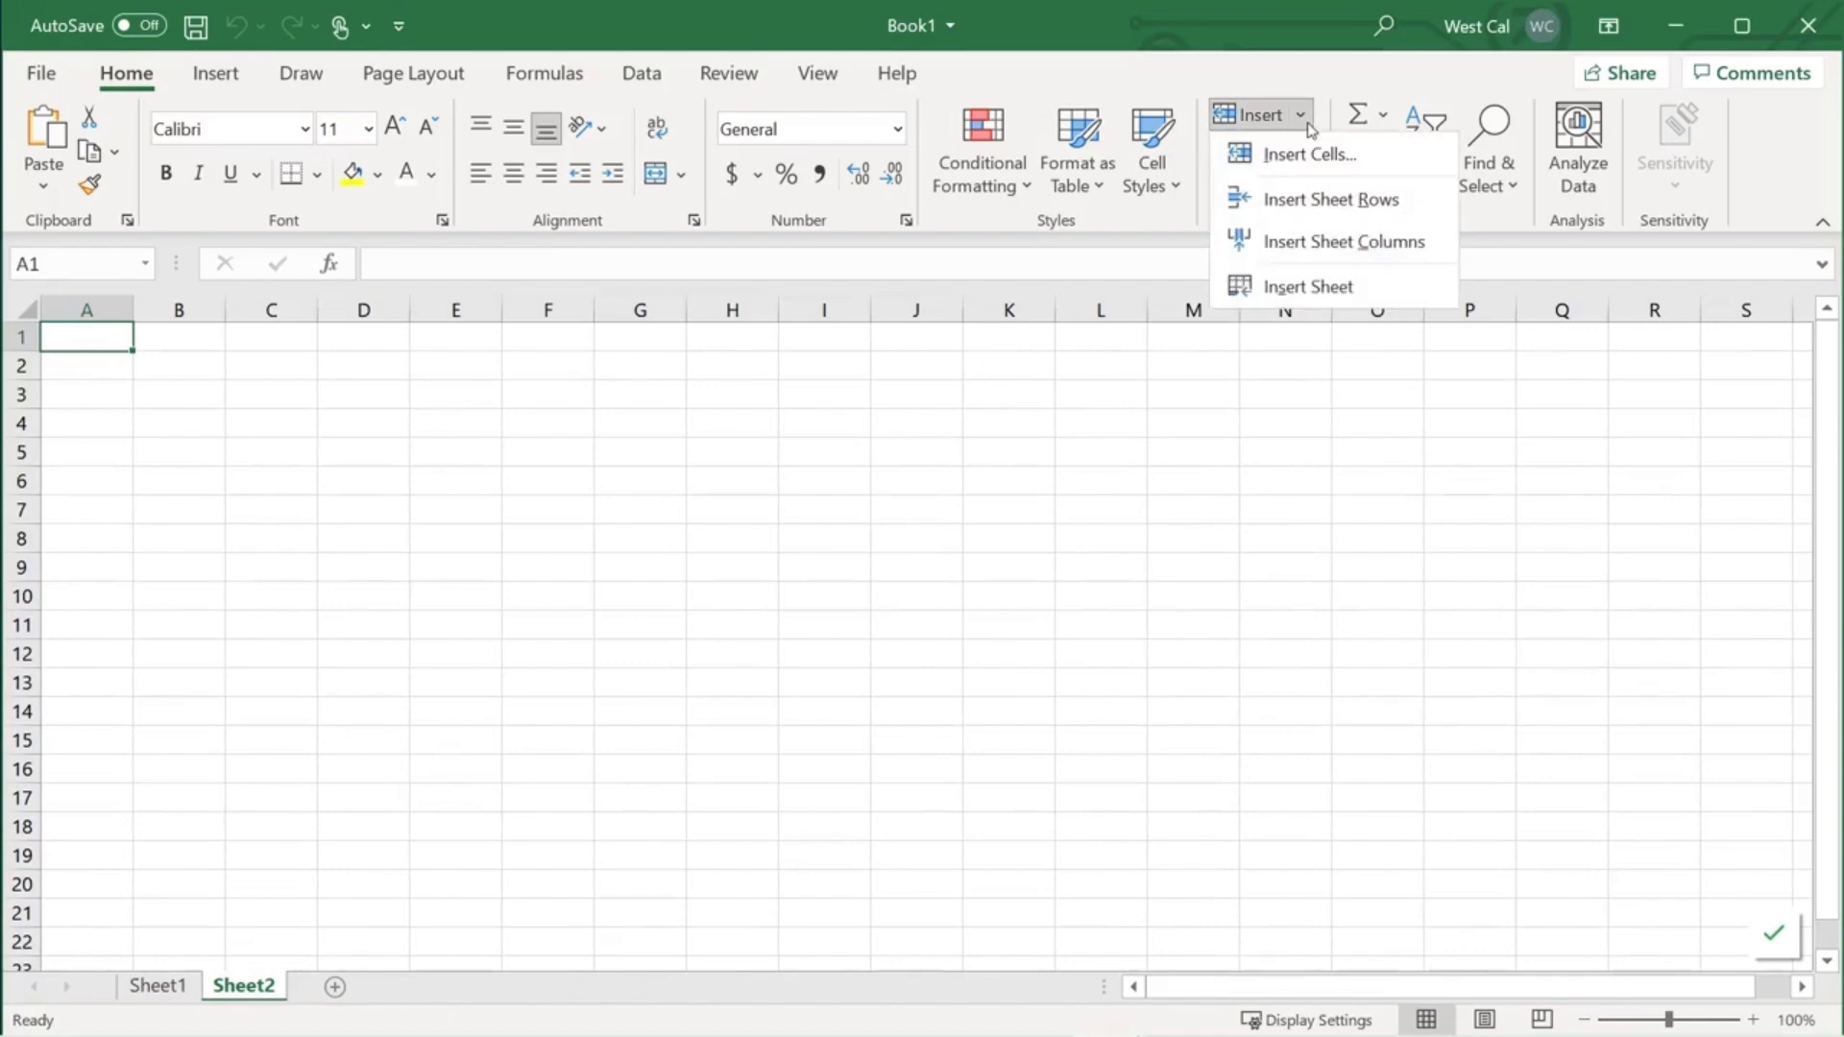
click(1306, 286)
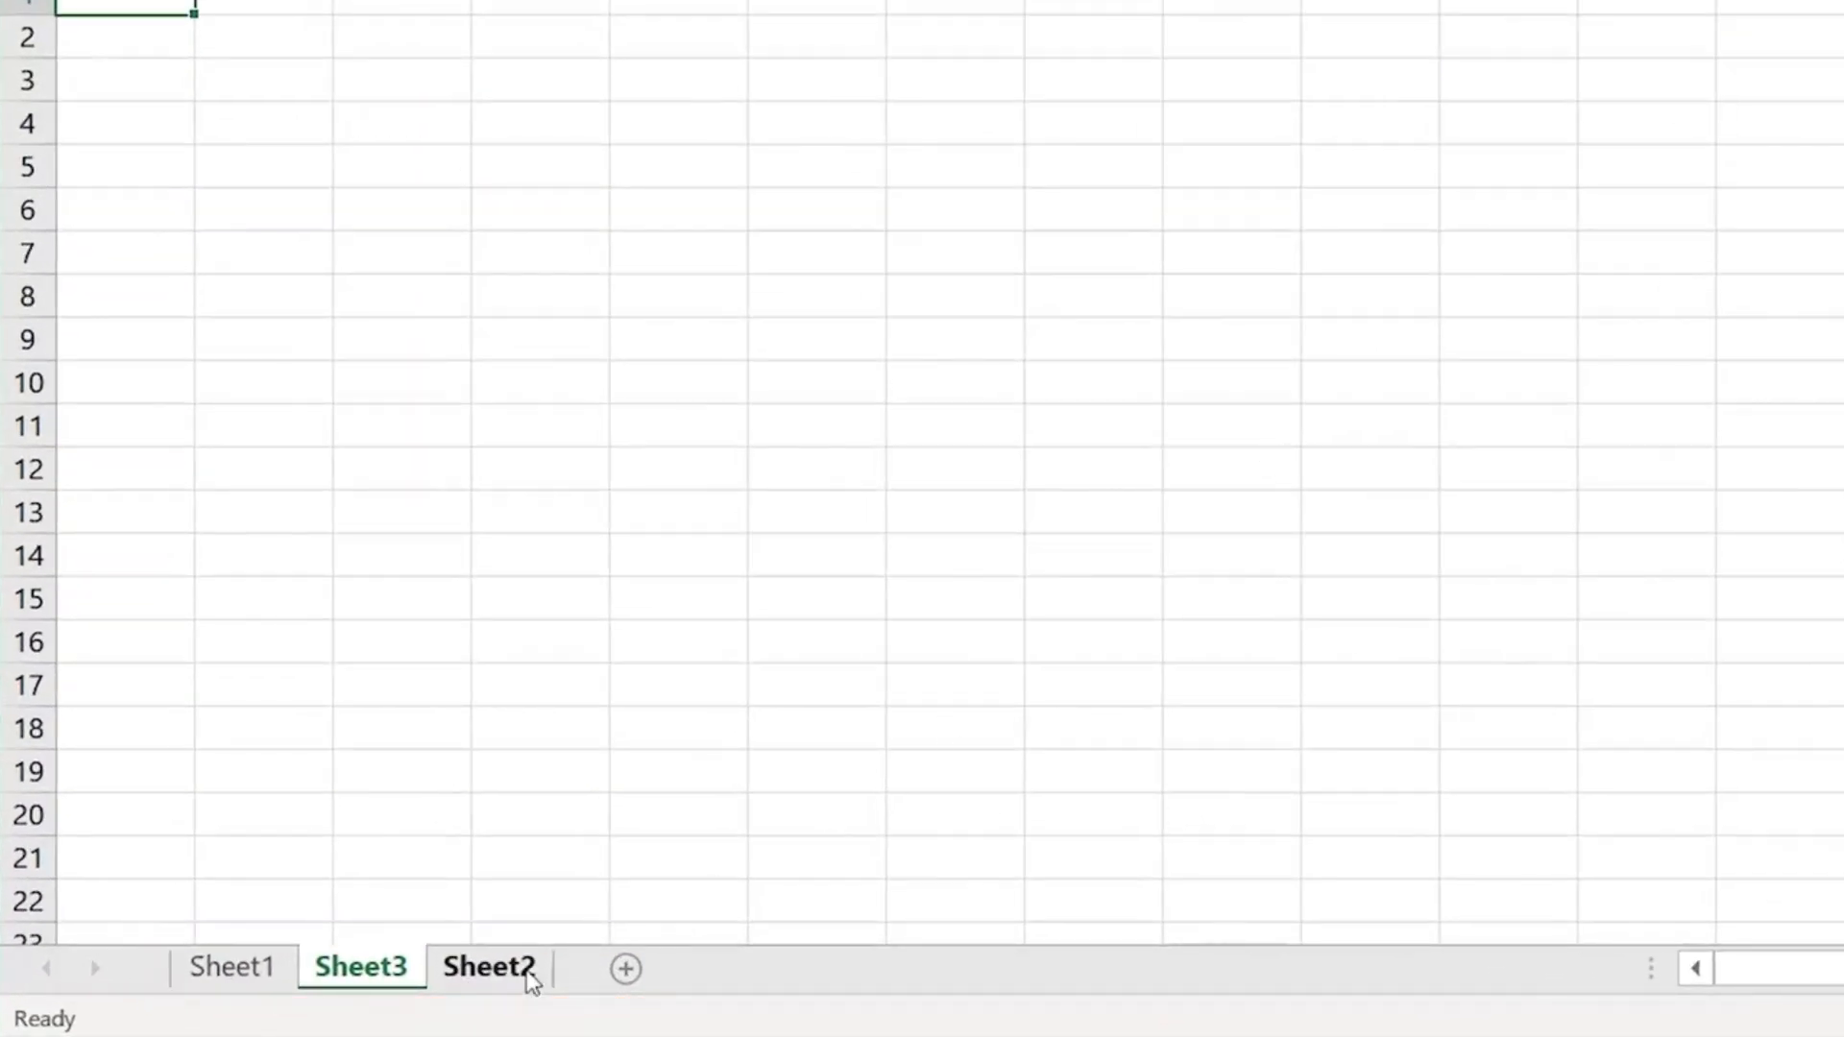
right_click(402, 975)
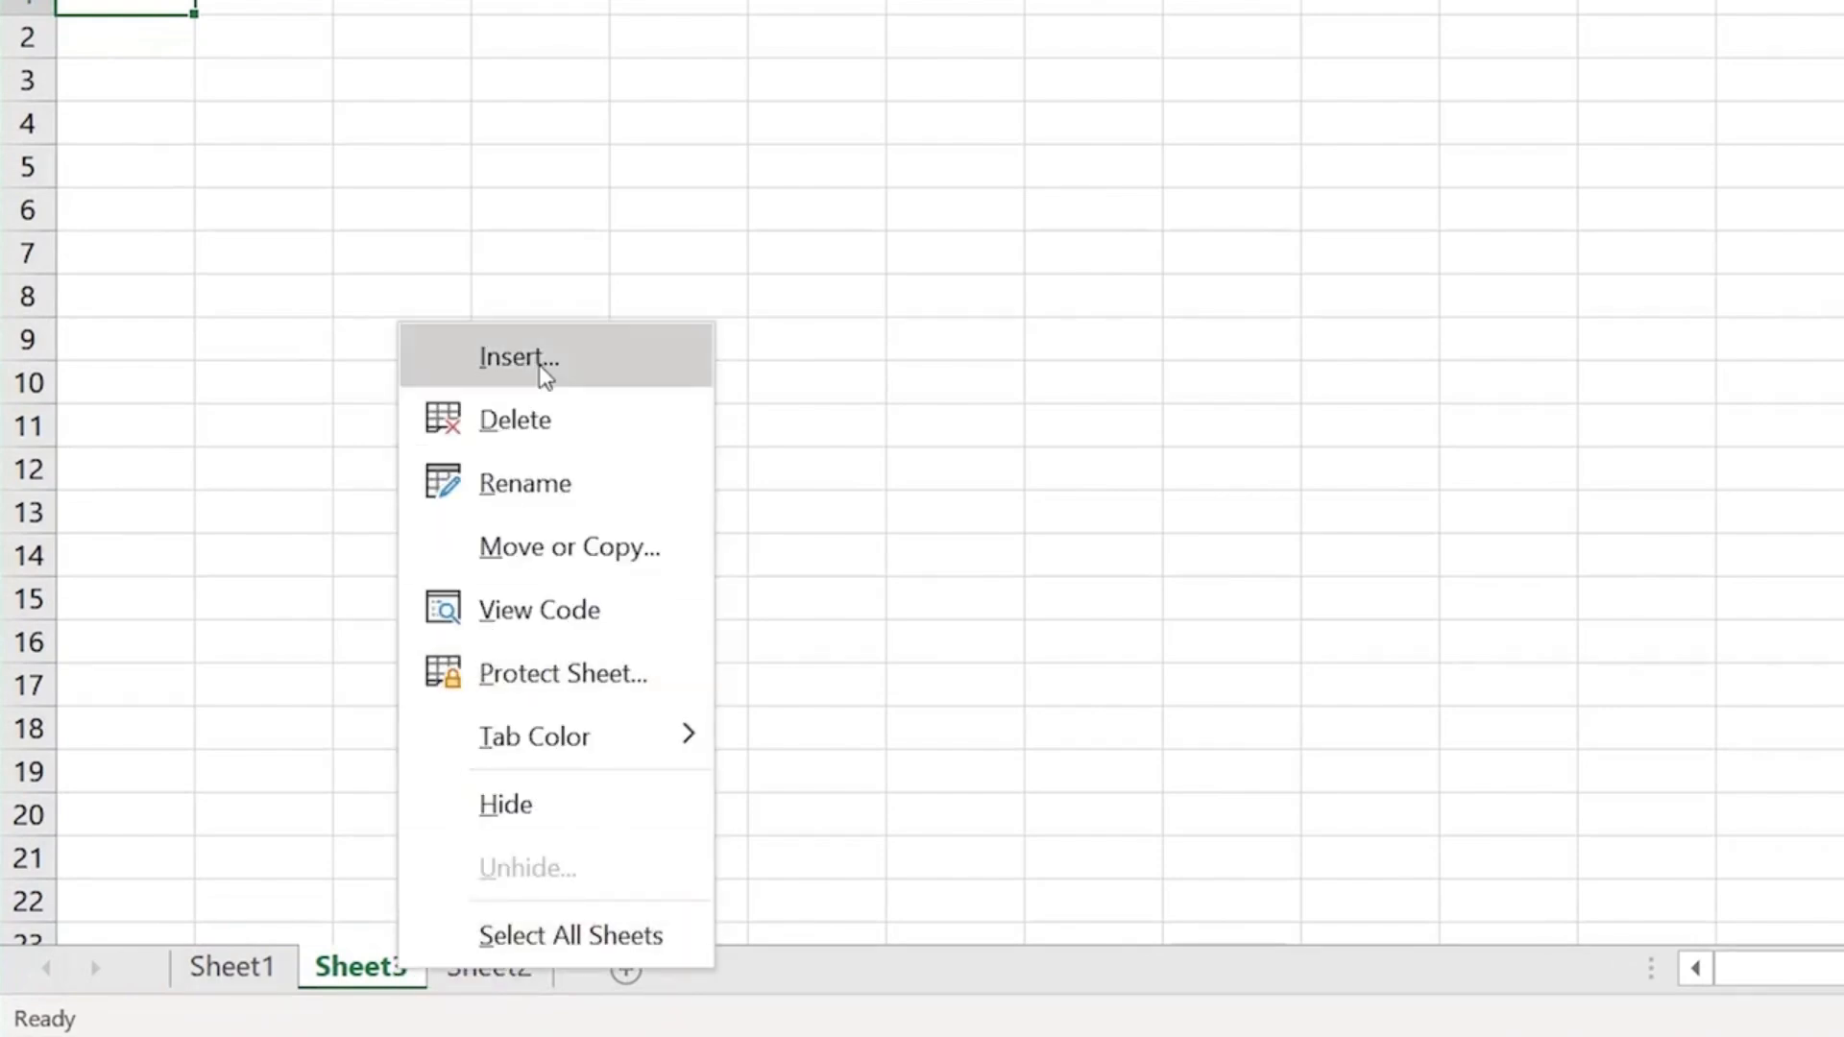
click(538, 375)
click(1843, 970)
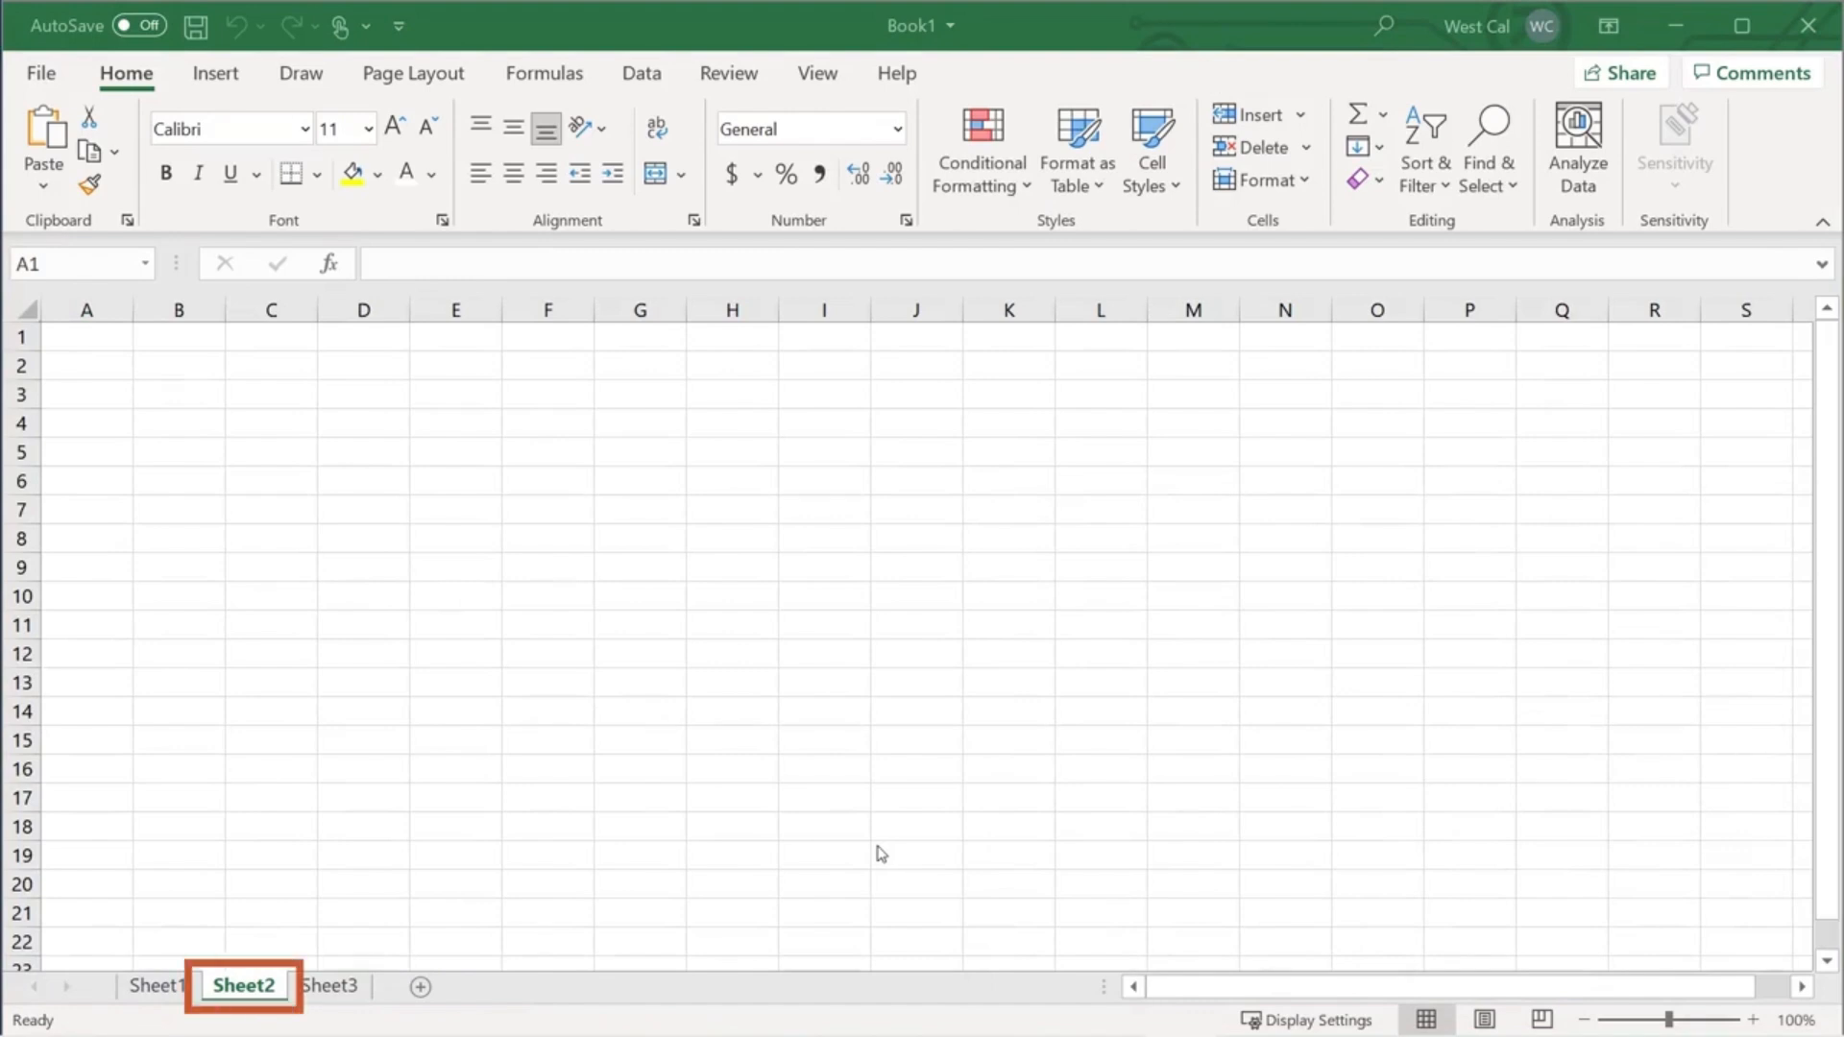
- Delete Sheet2 and the sales-table Sheet1, leaving only Sheet3
click(1306, 152)
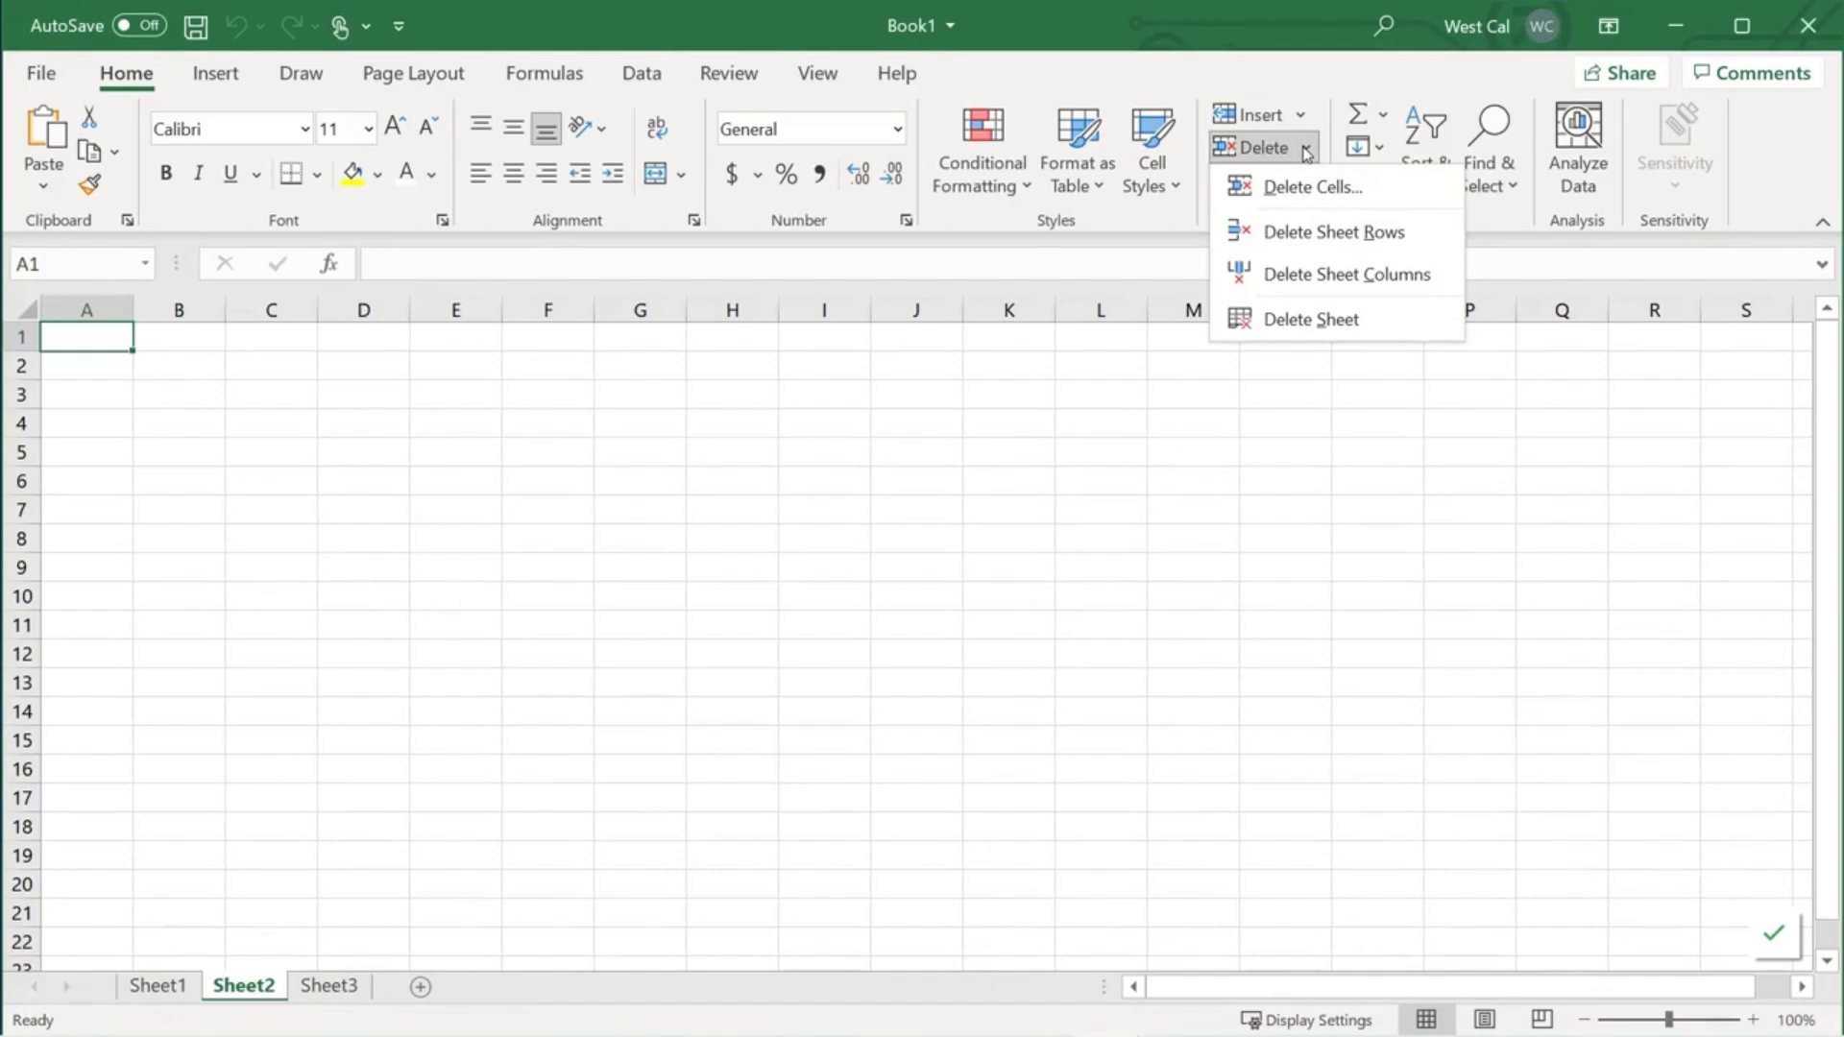
click(1267, 321)
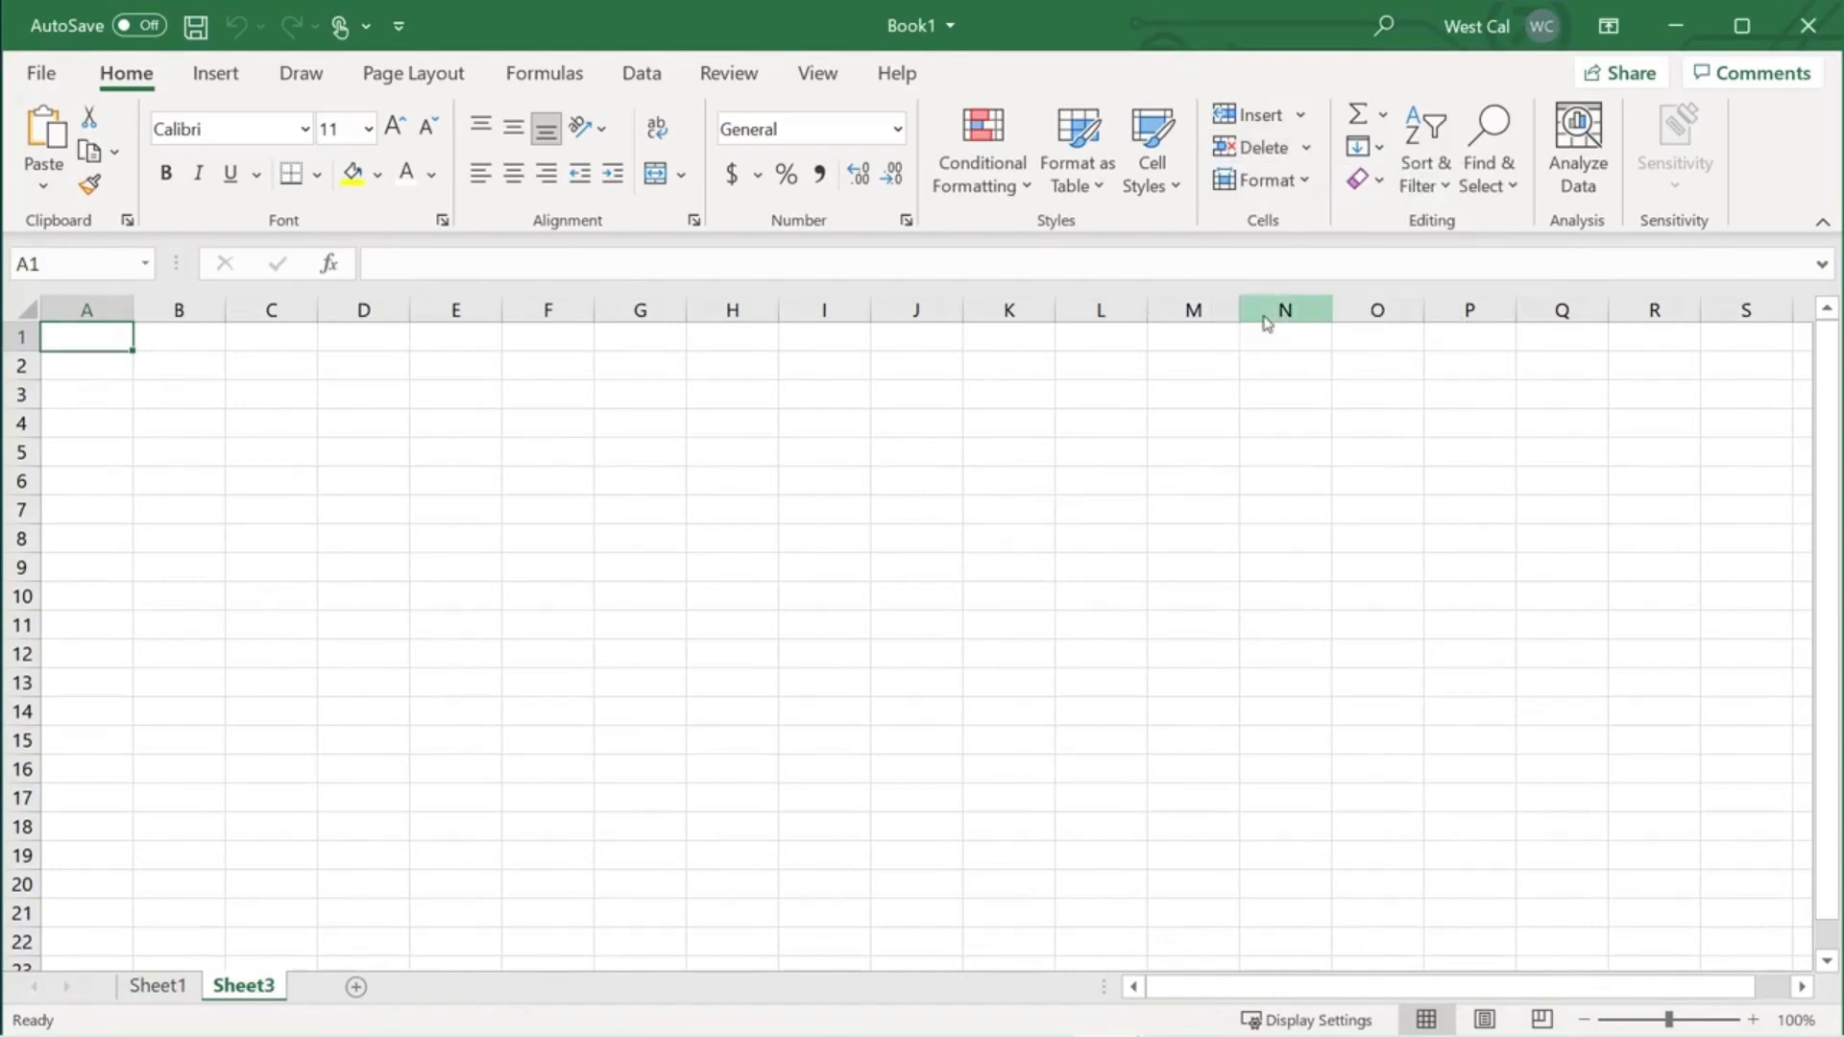
click(160, 989)
right_click(160, 989)
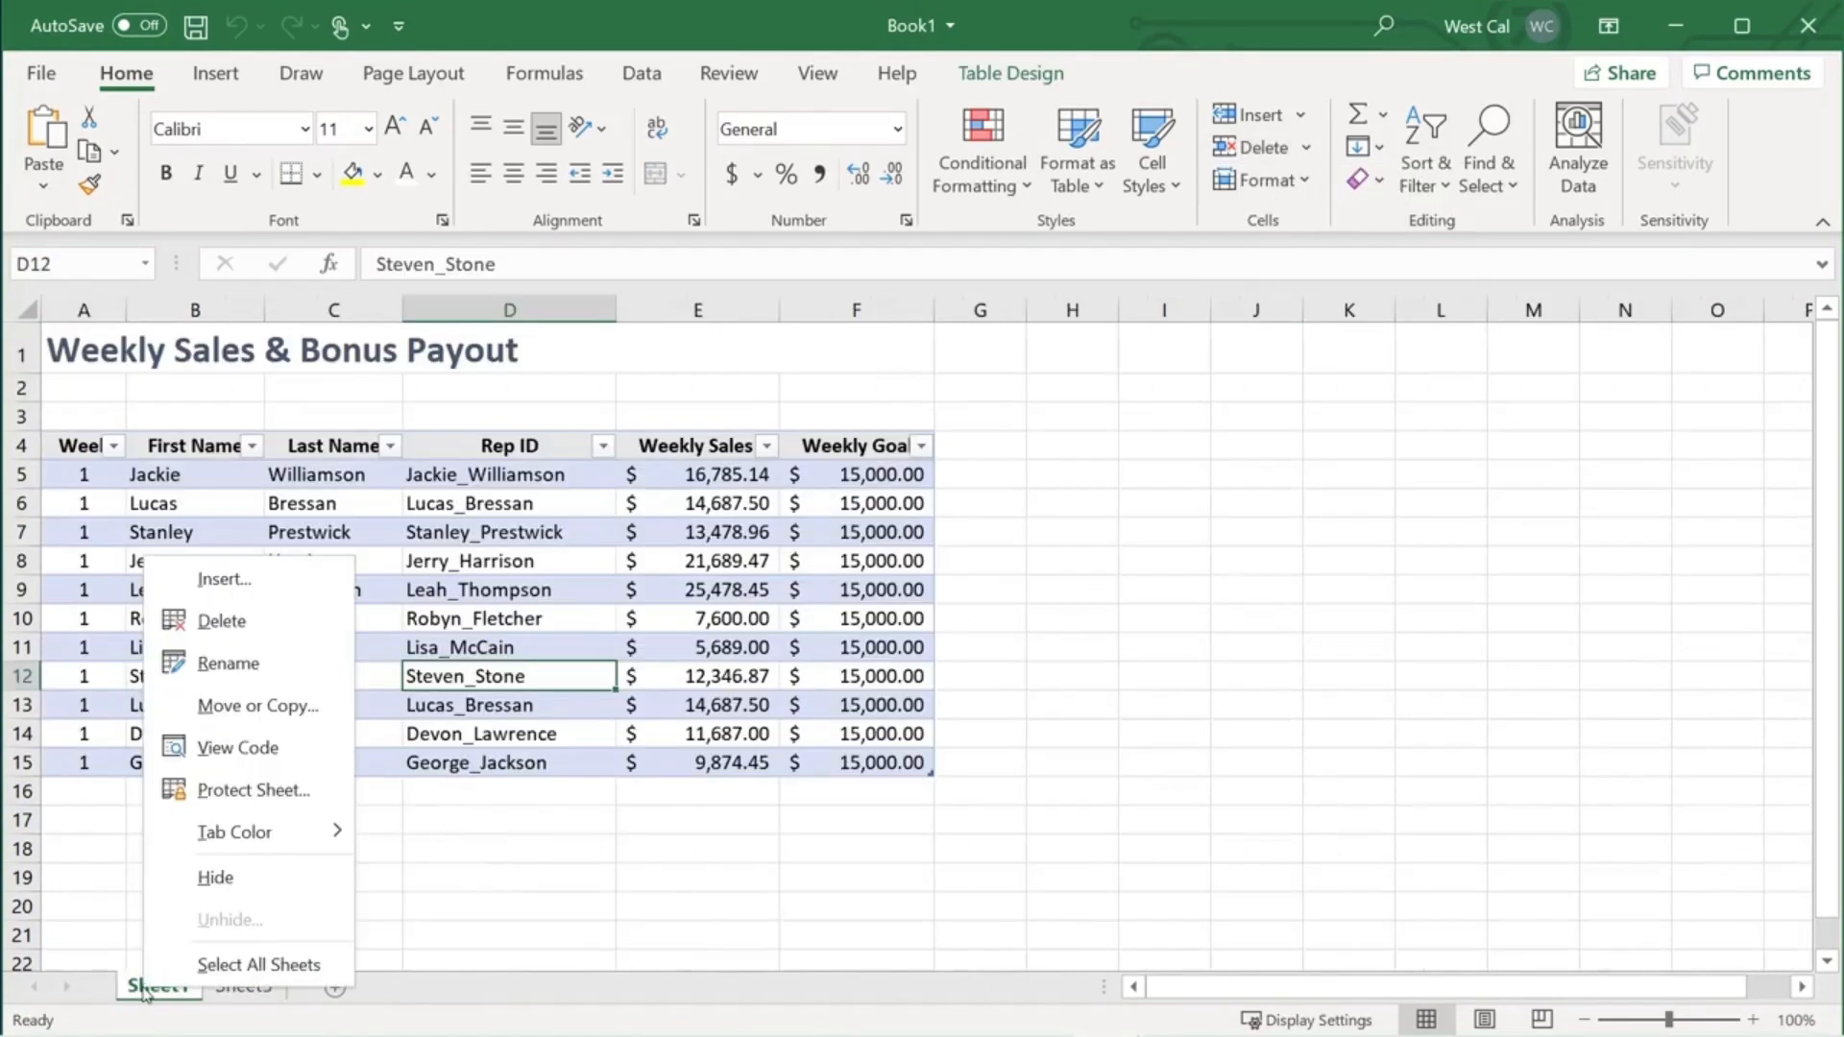
click(283, 633)
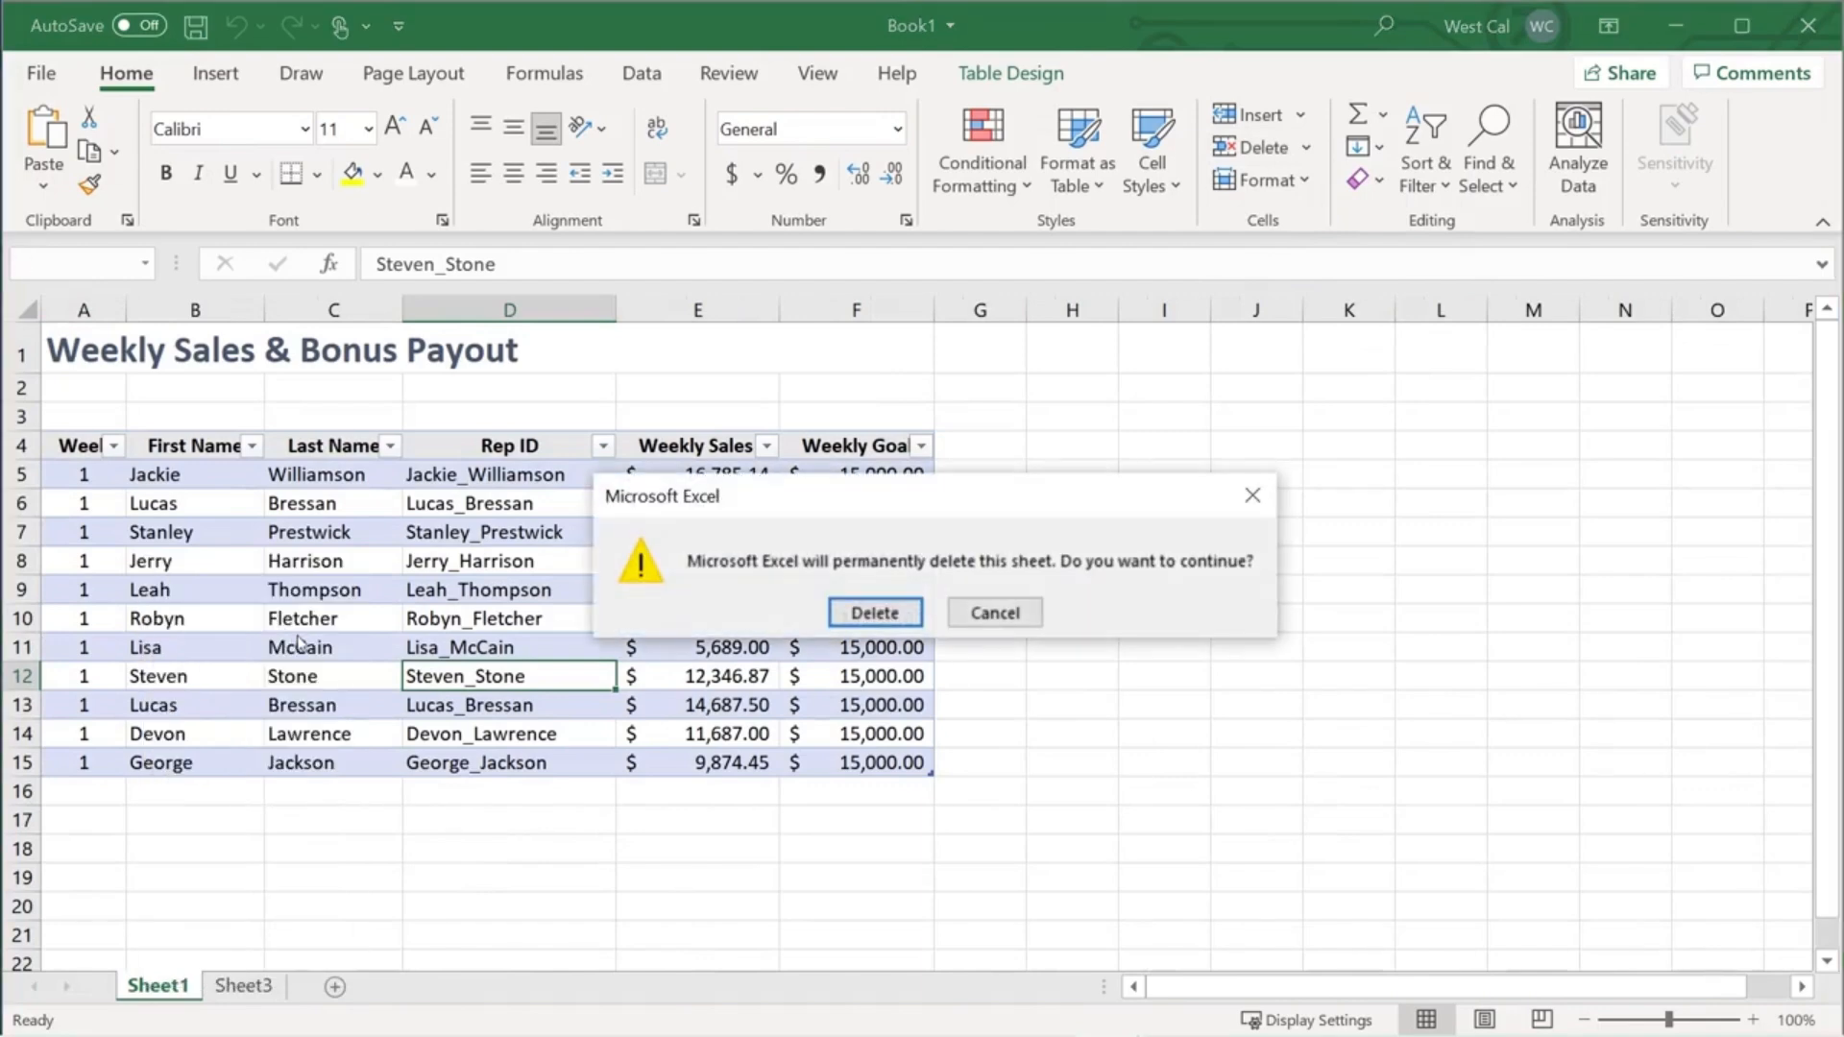
click(858, 624)
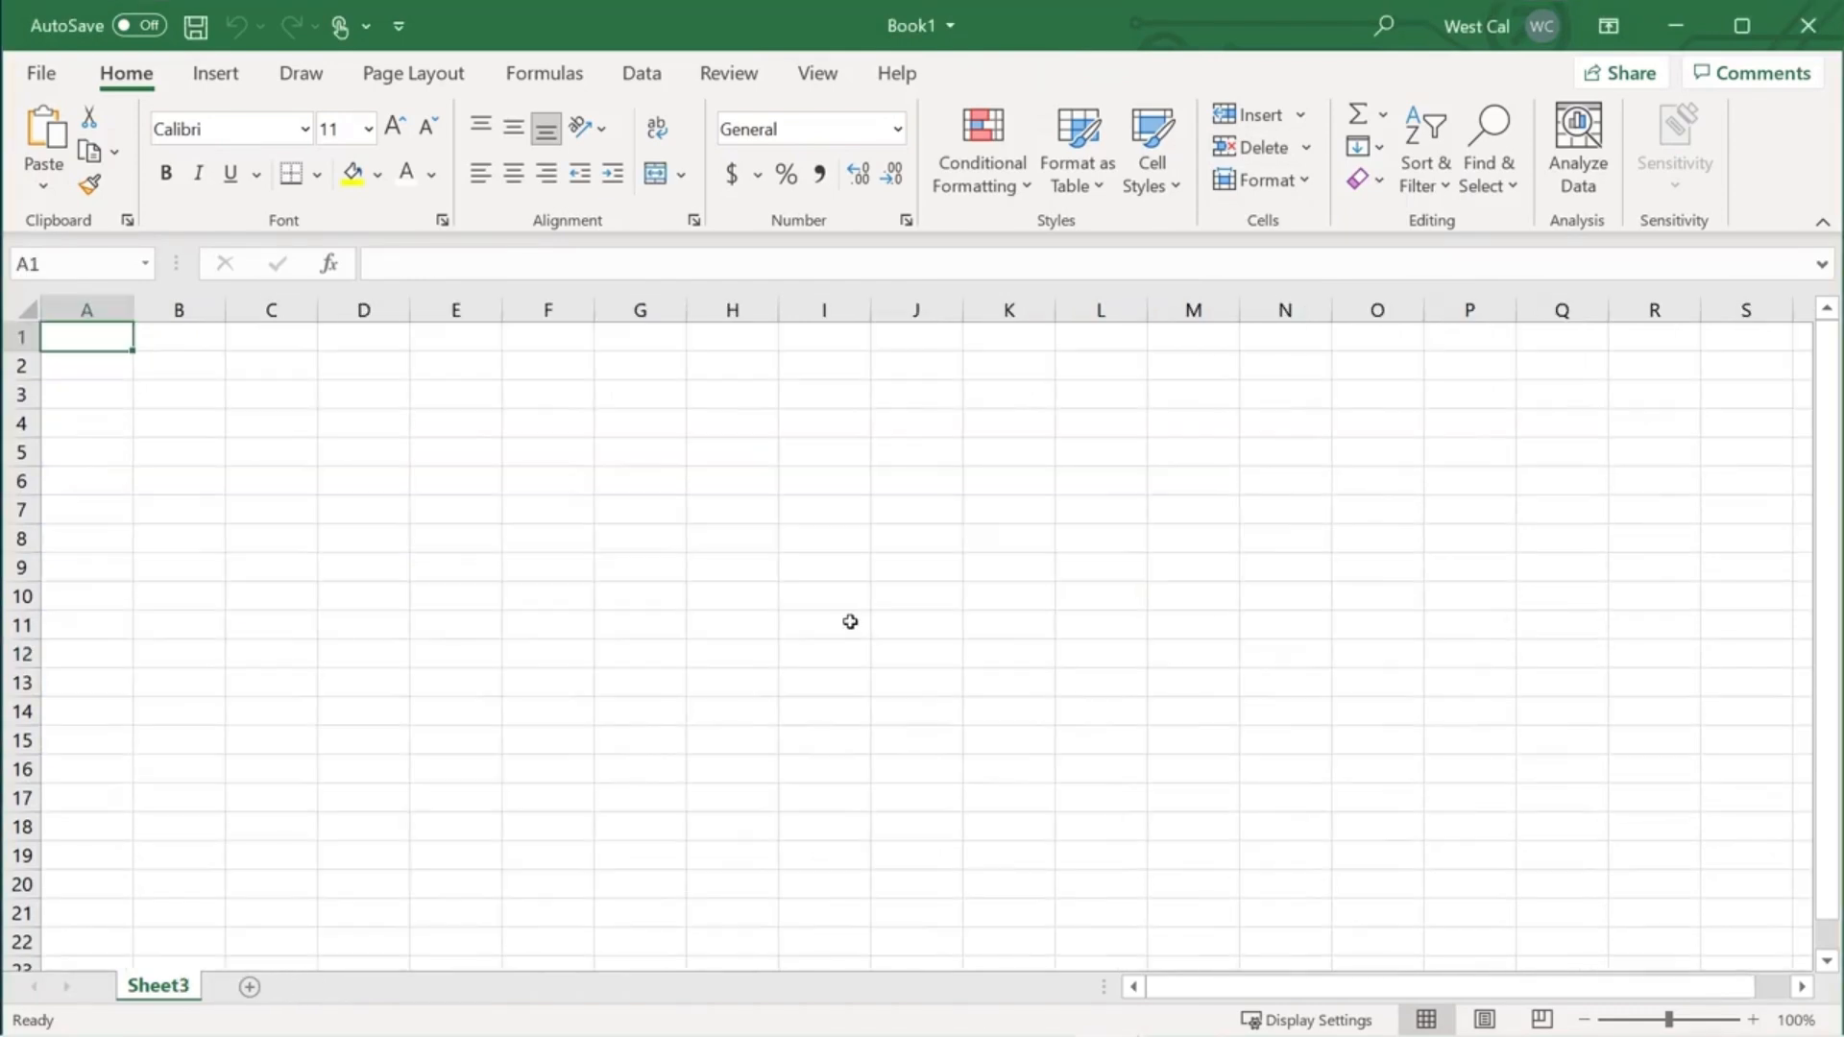
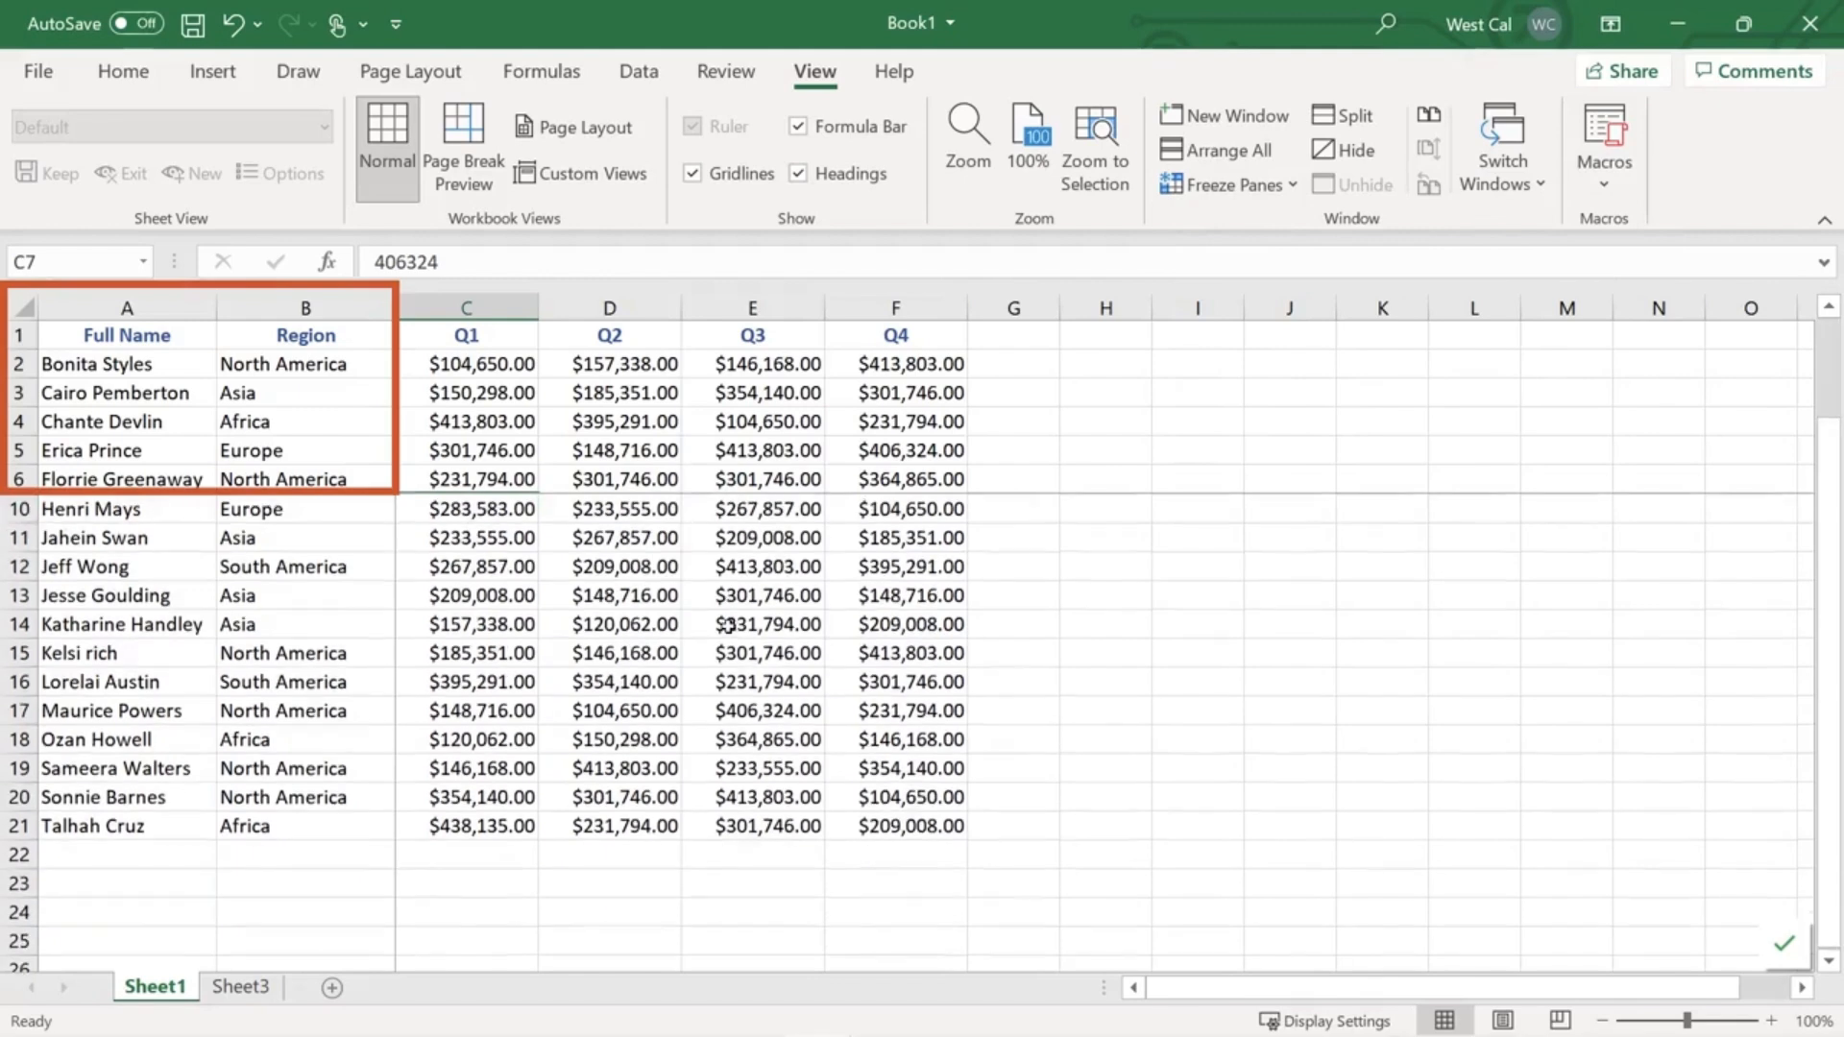
- Freeze the top header row and scroll down to confirm it stays fixed
drag(1202, 987, 1247, 995)
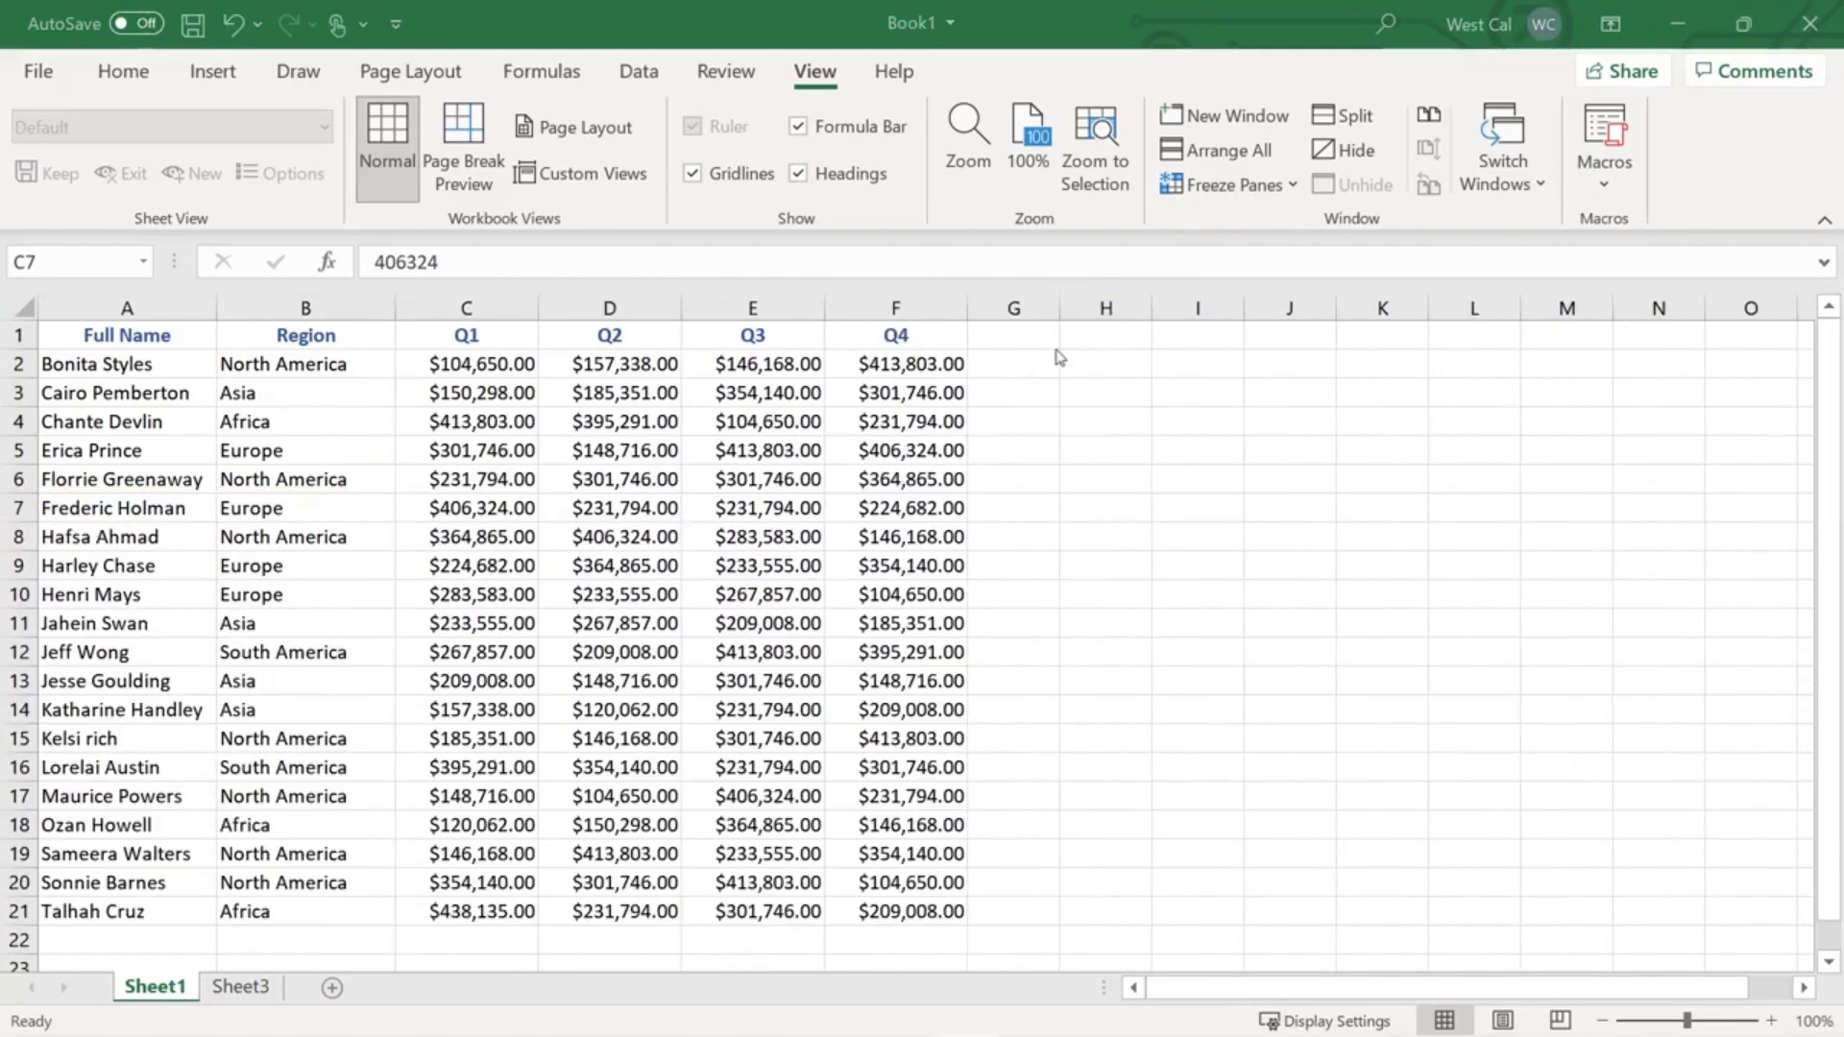
click(1210, 188)
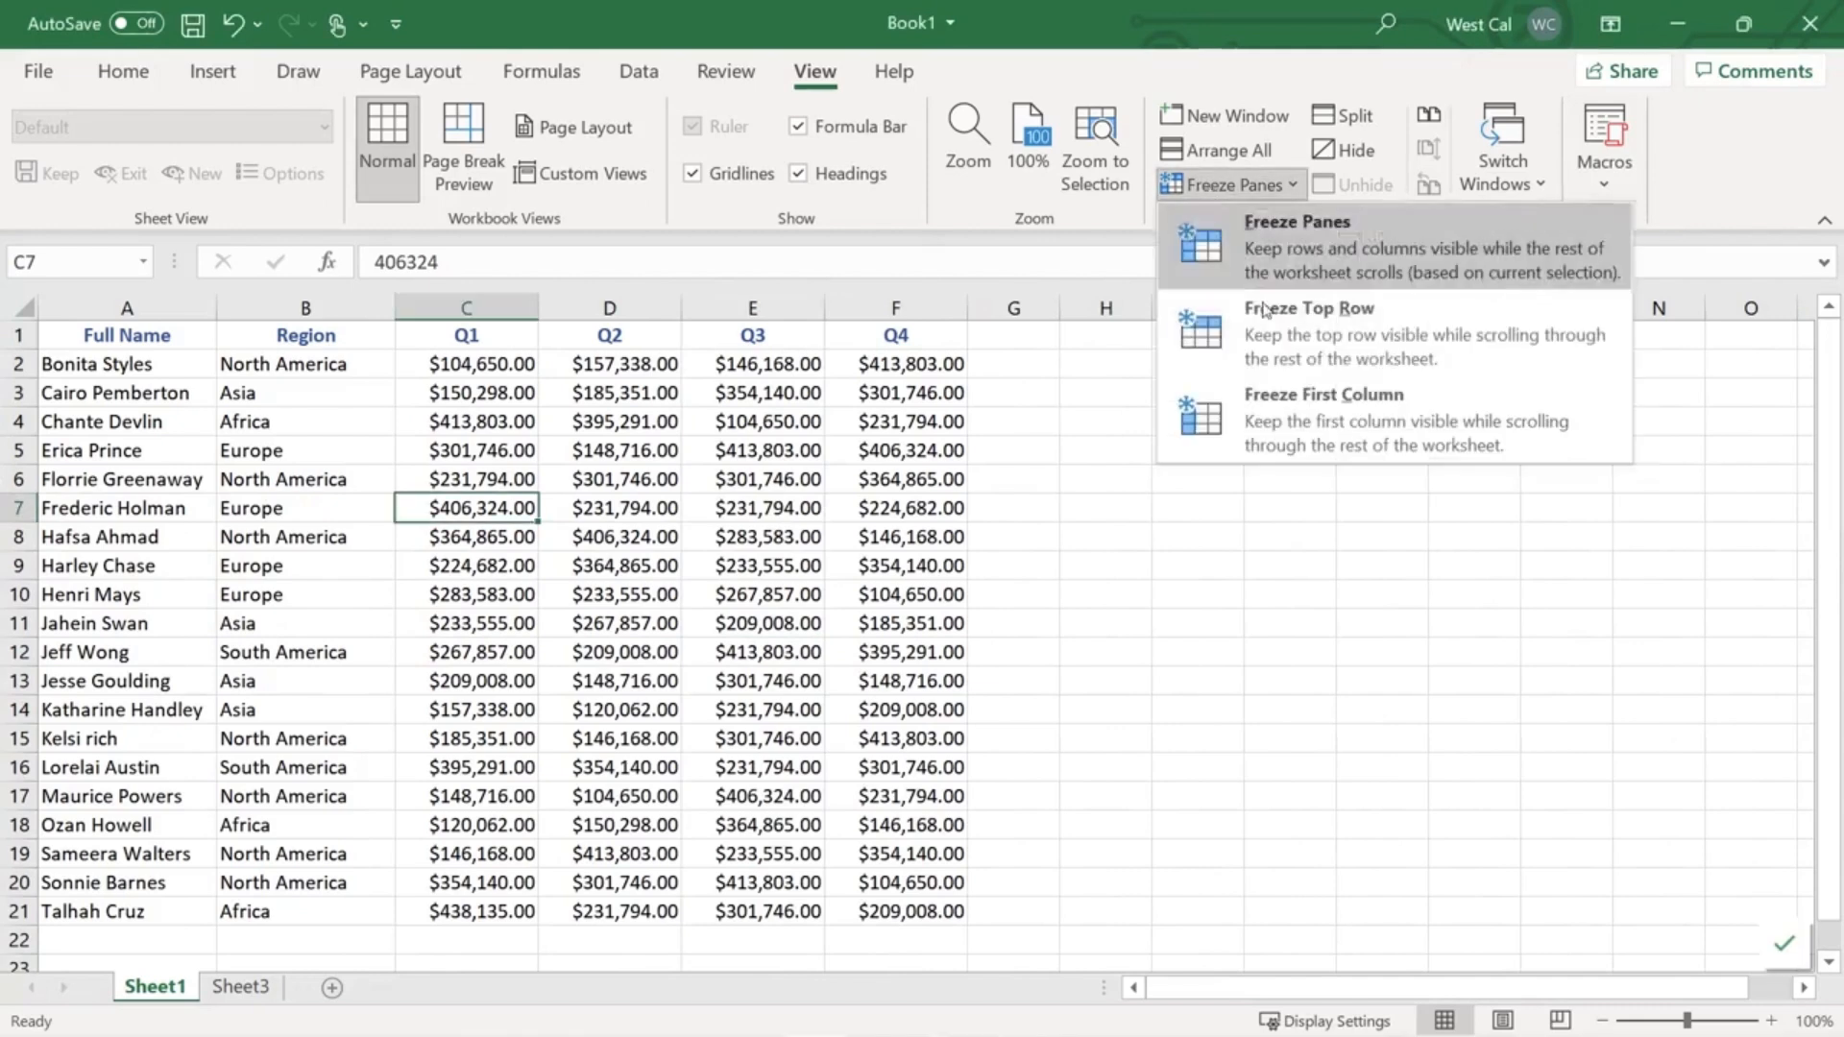
click(1262, 322)
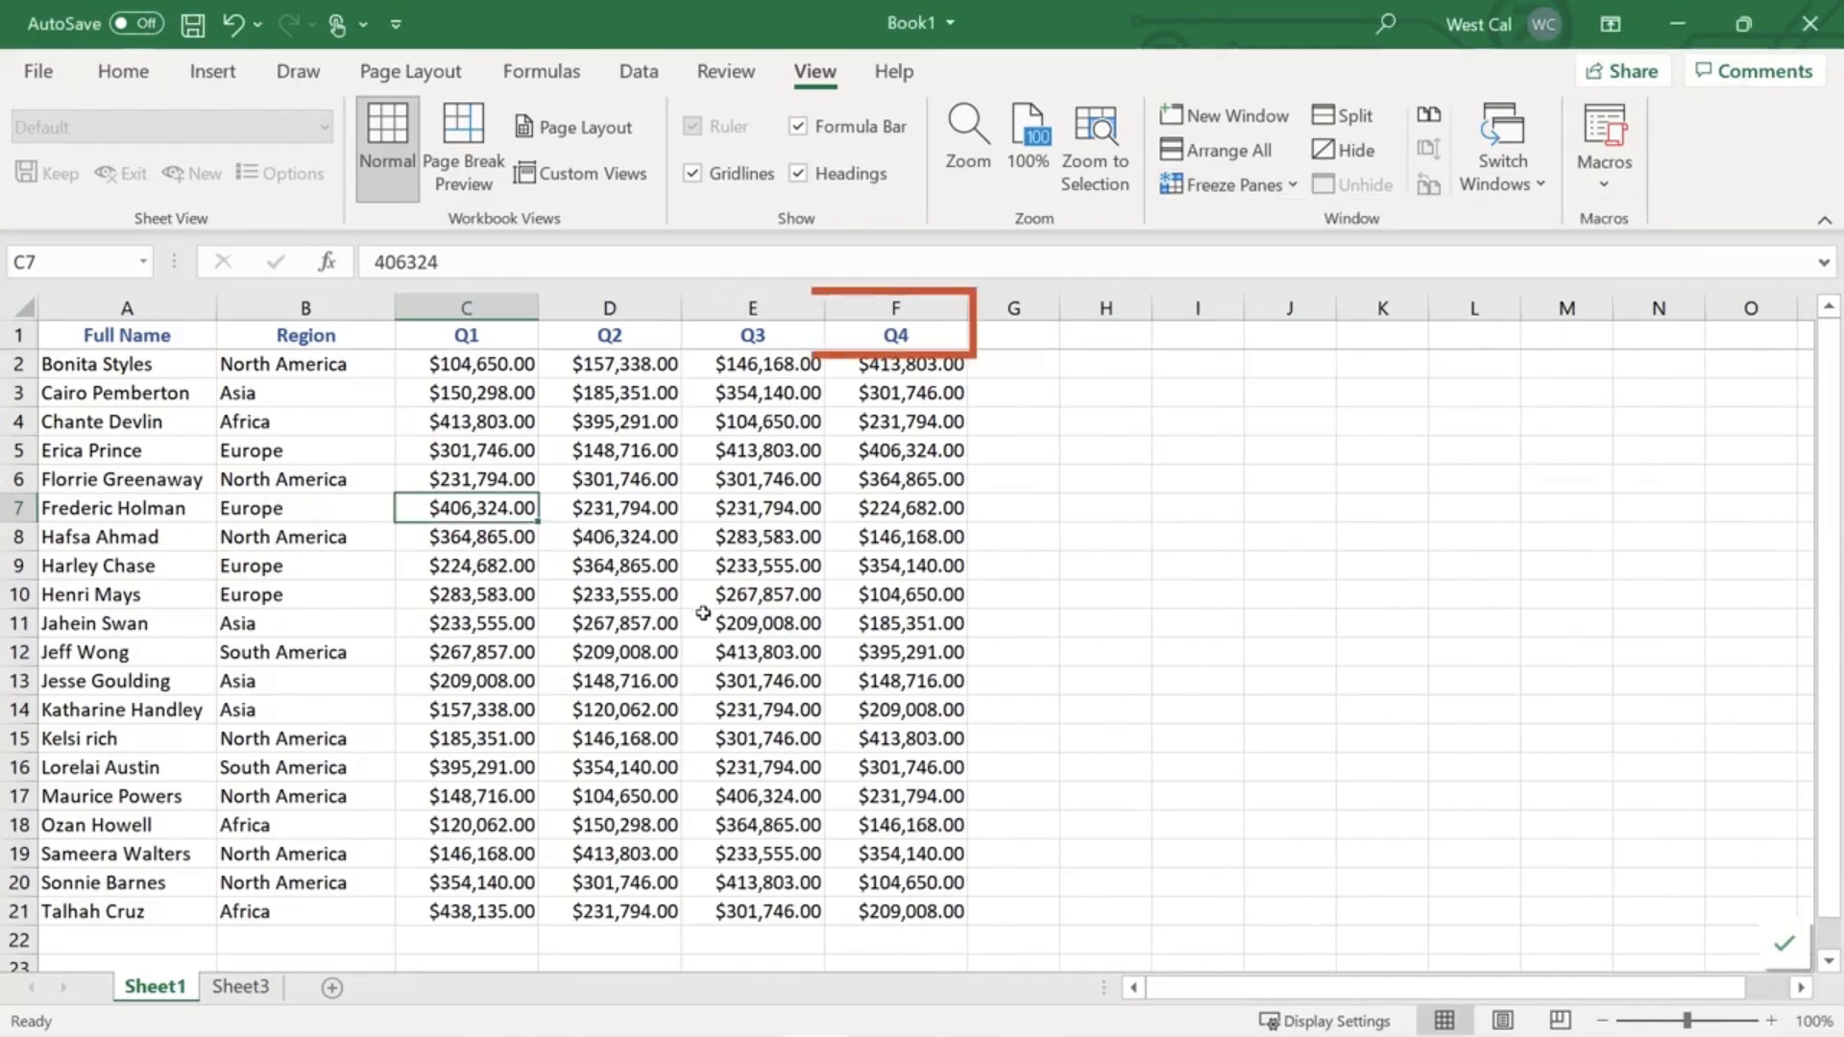
scroll(703, 613, down, 1)
scroll(703, 612, down, 2)
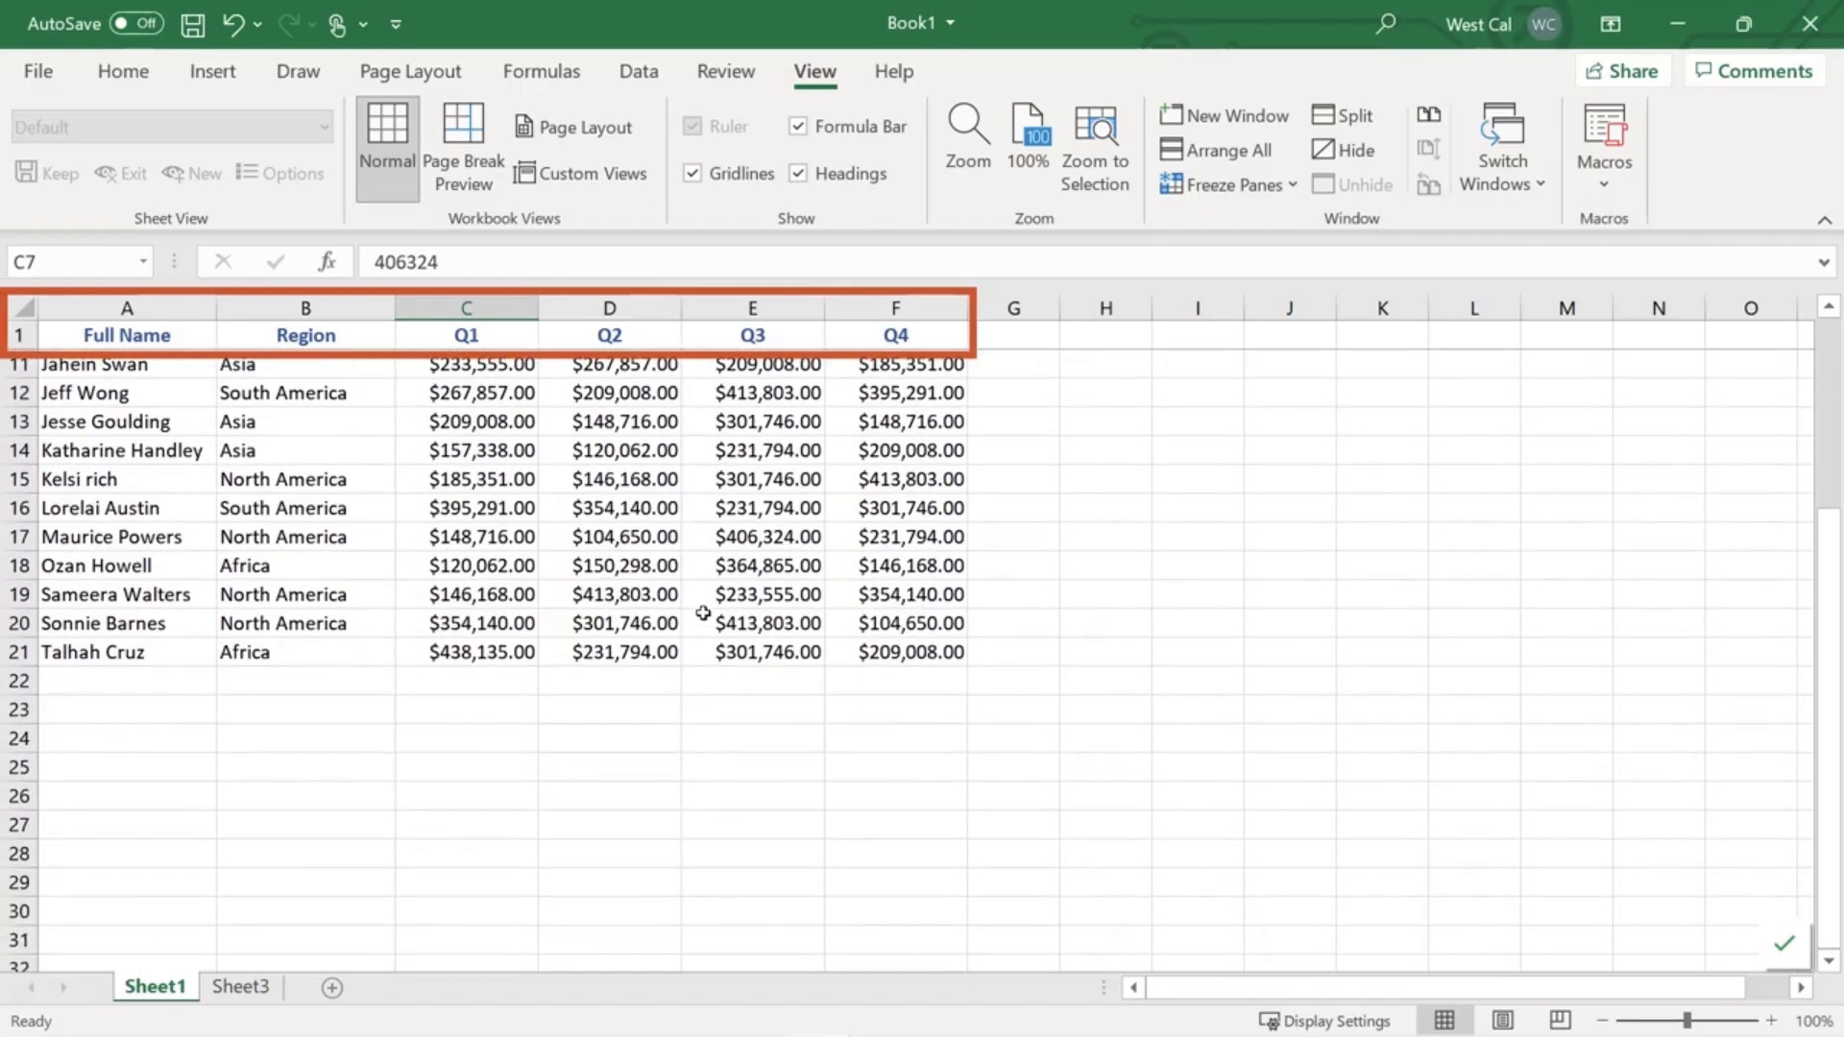
scroll(703, 613, down, 1)
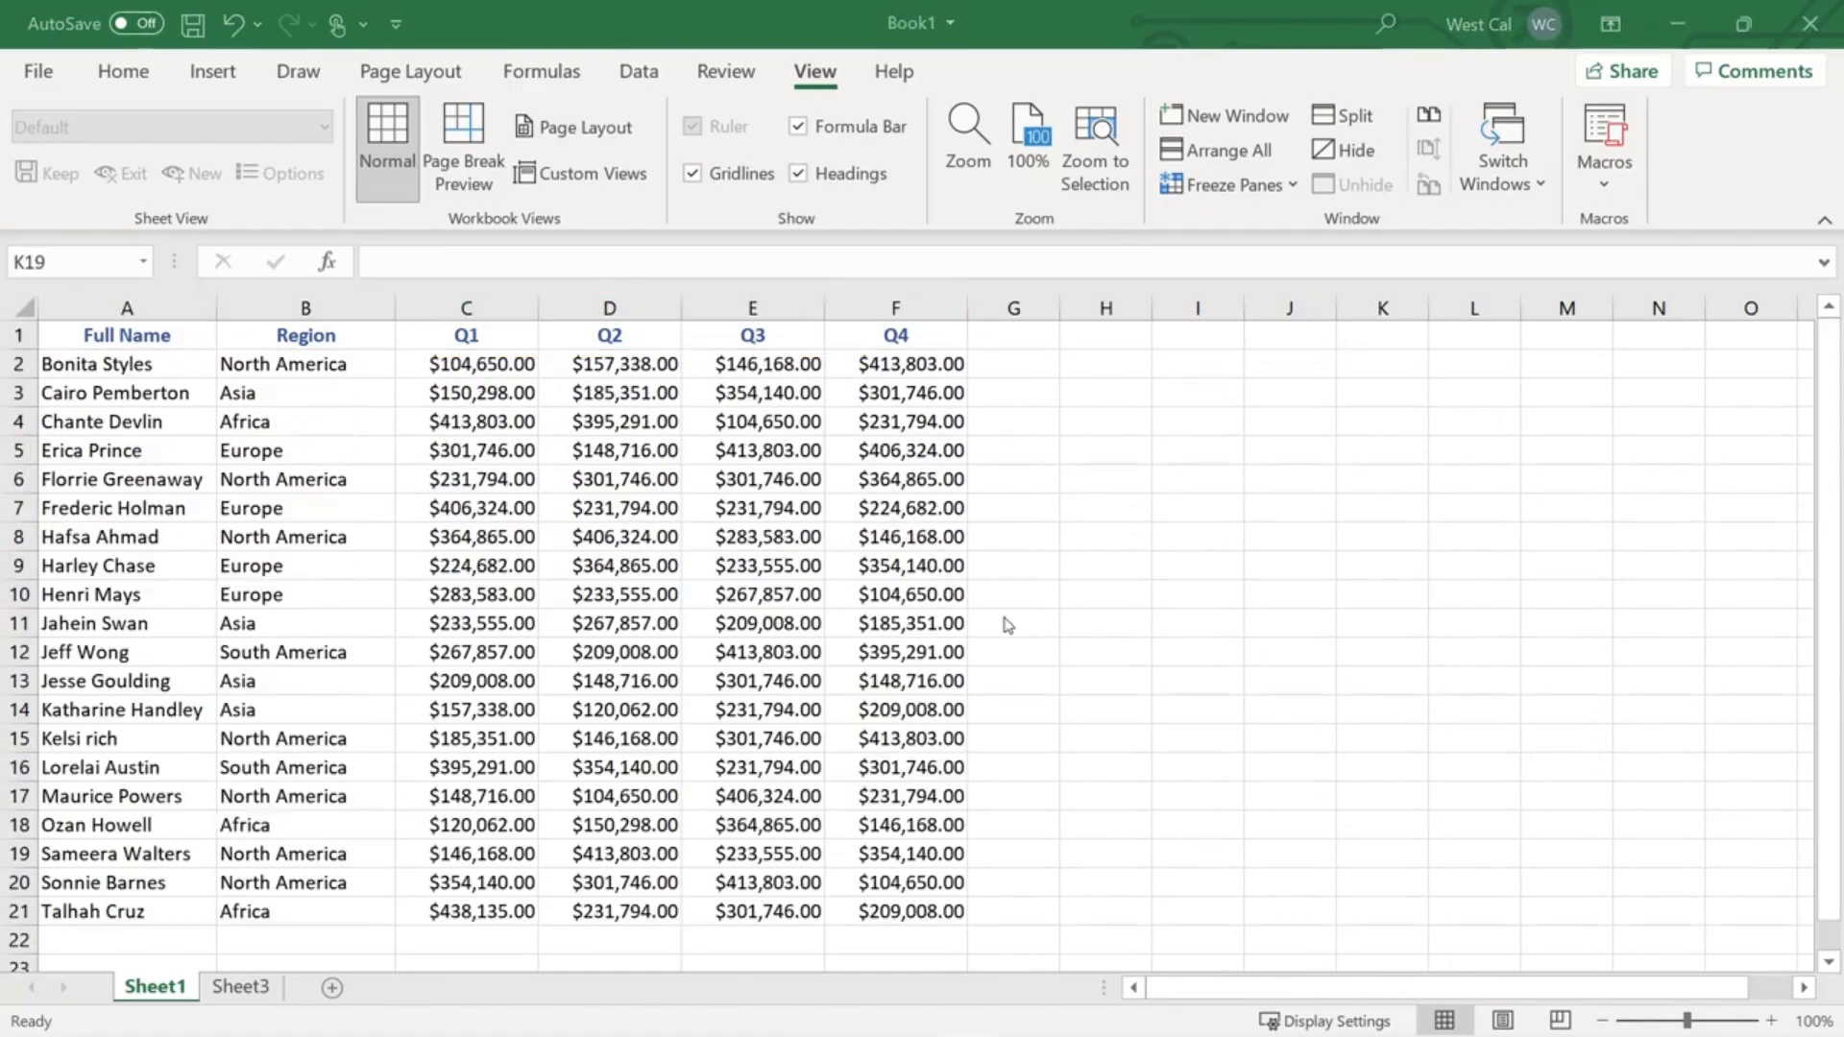
- Freeze the Full Name column, scroll sideways to test it, then unfreeze all panes
click(1225, 185)
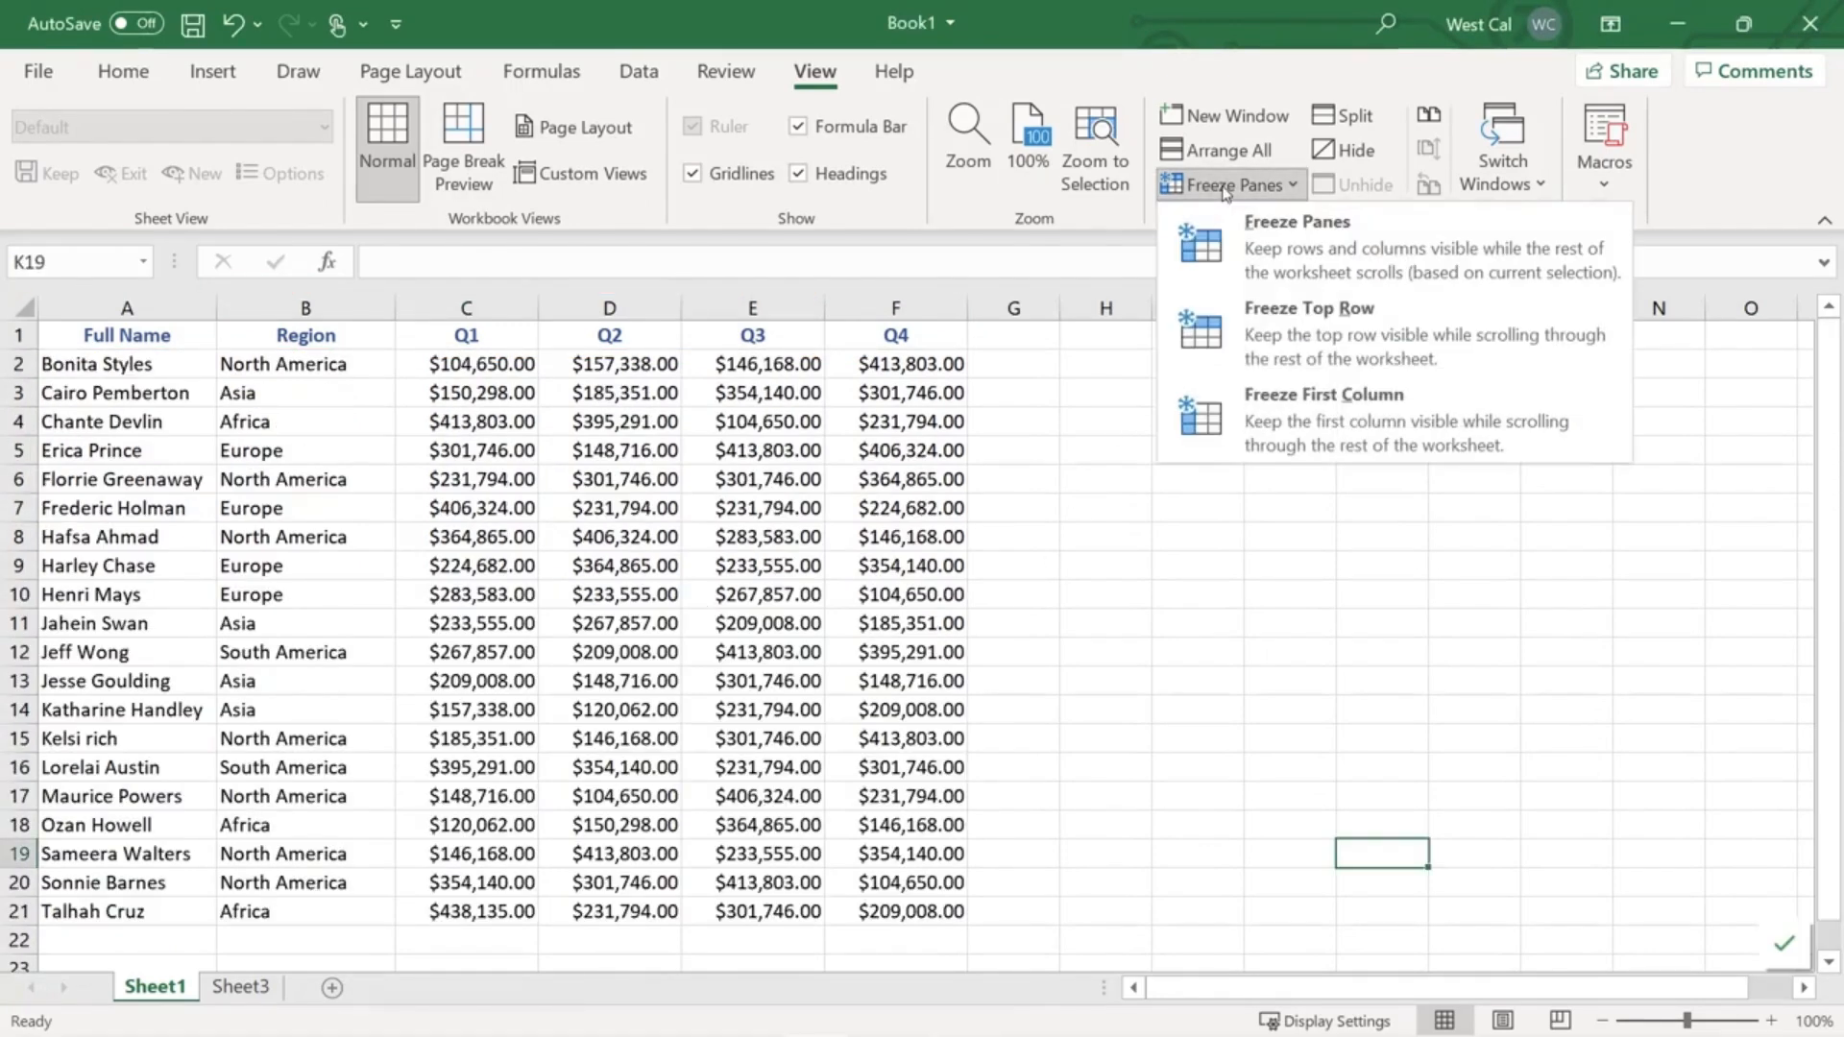
click(1281, 401)
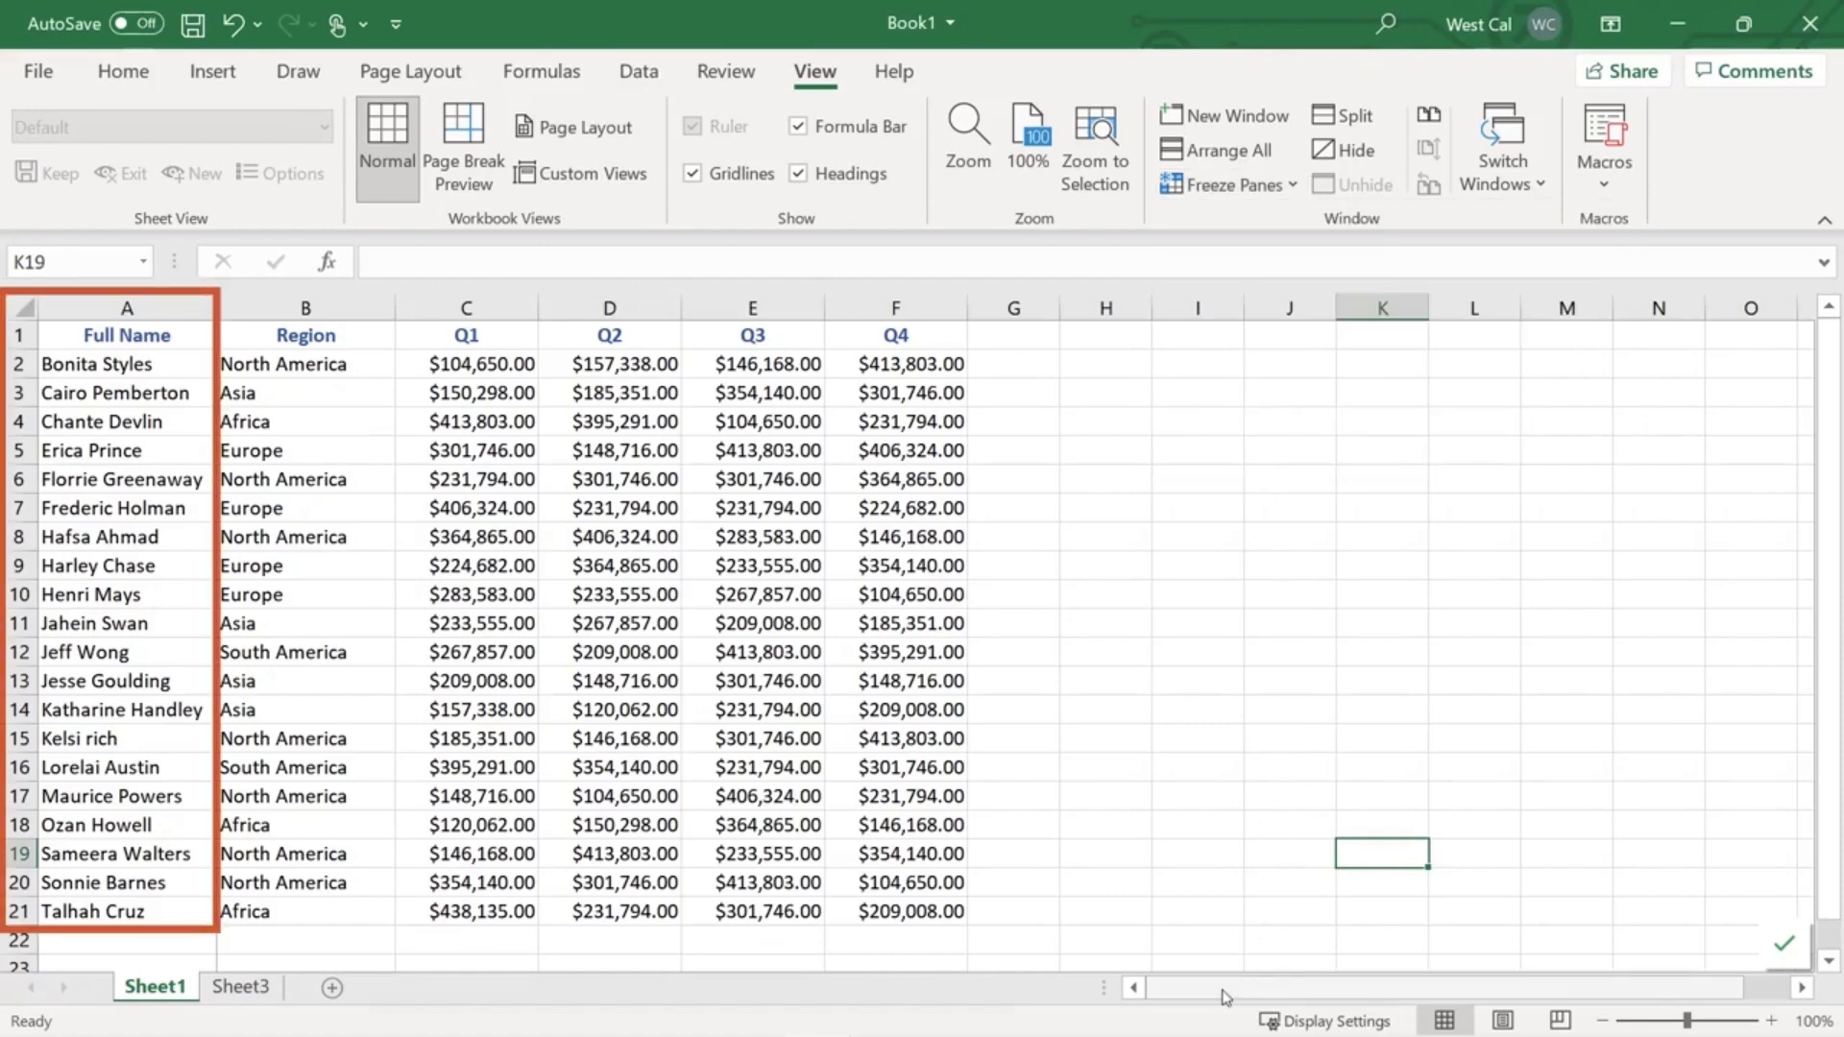
drag(1237, 987, 1346, 949)
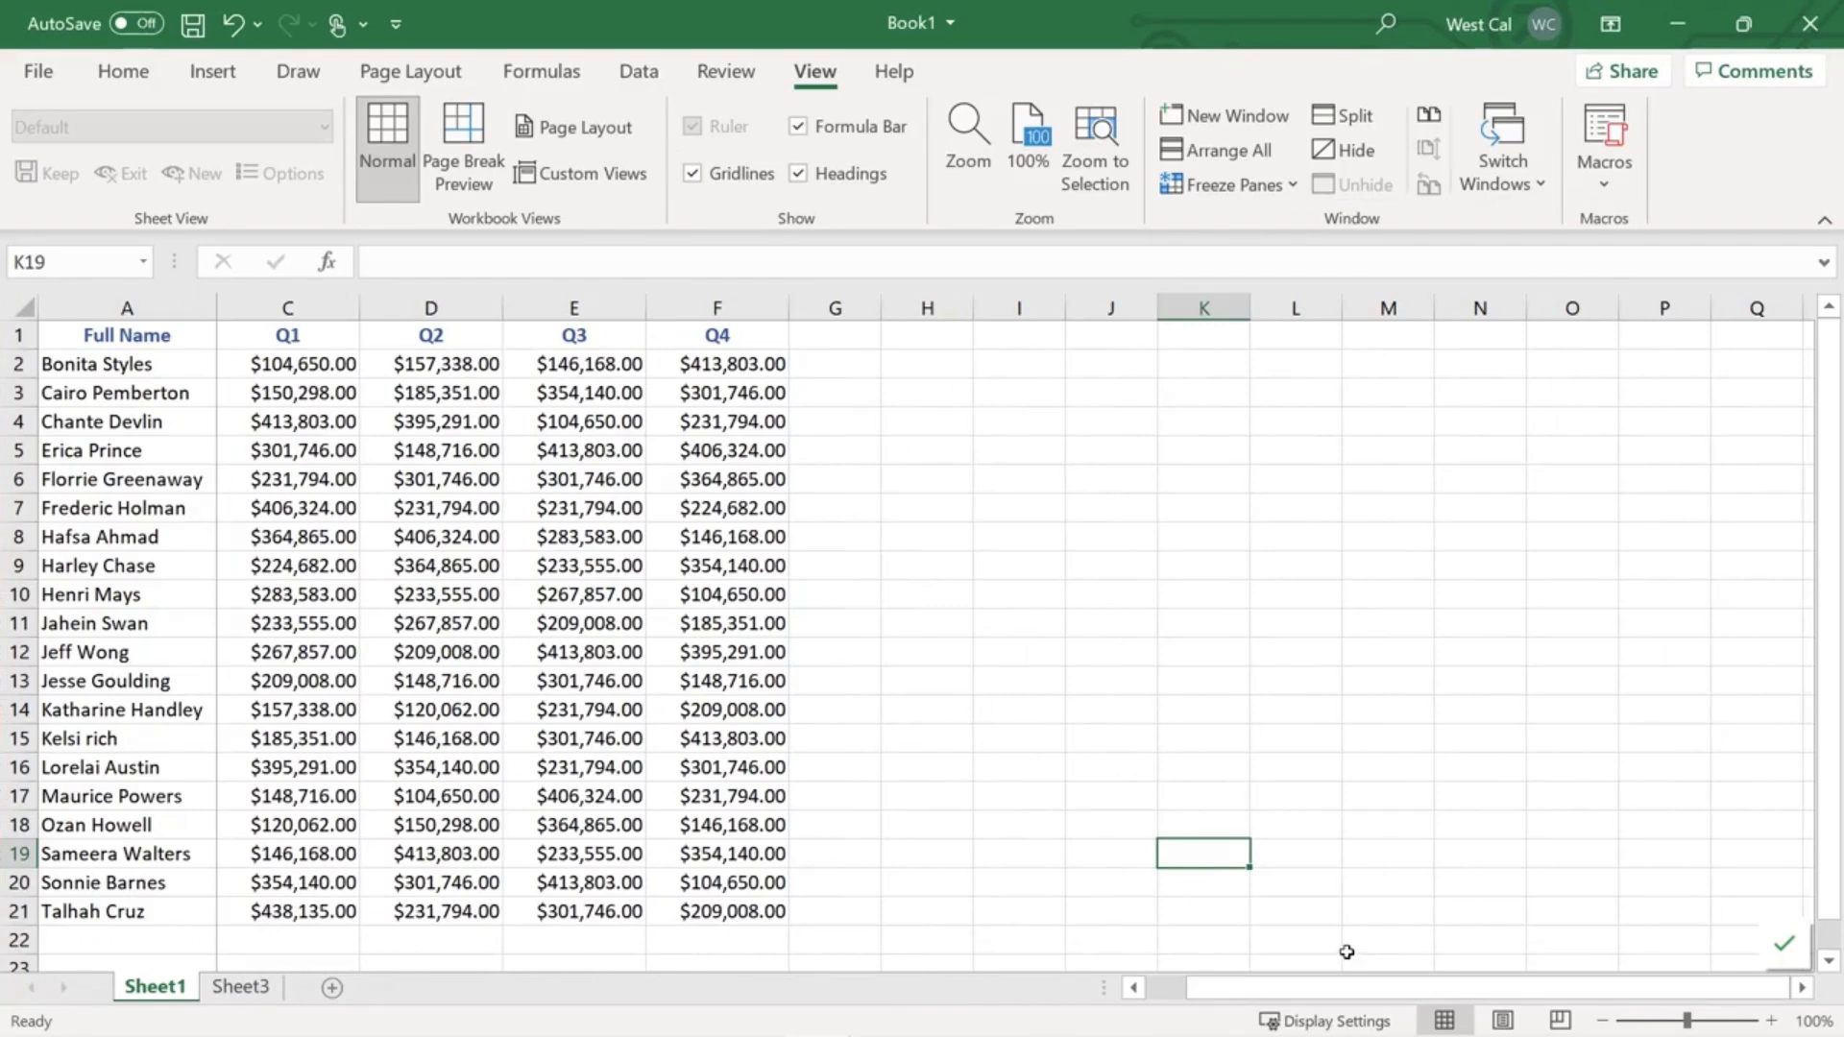
click(1231, 184)
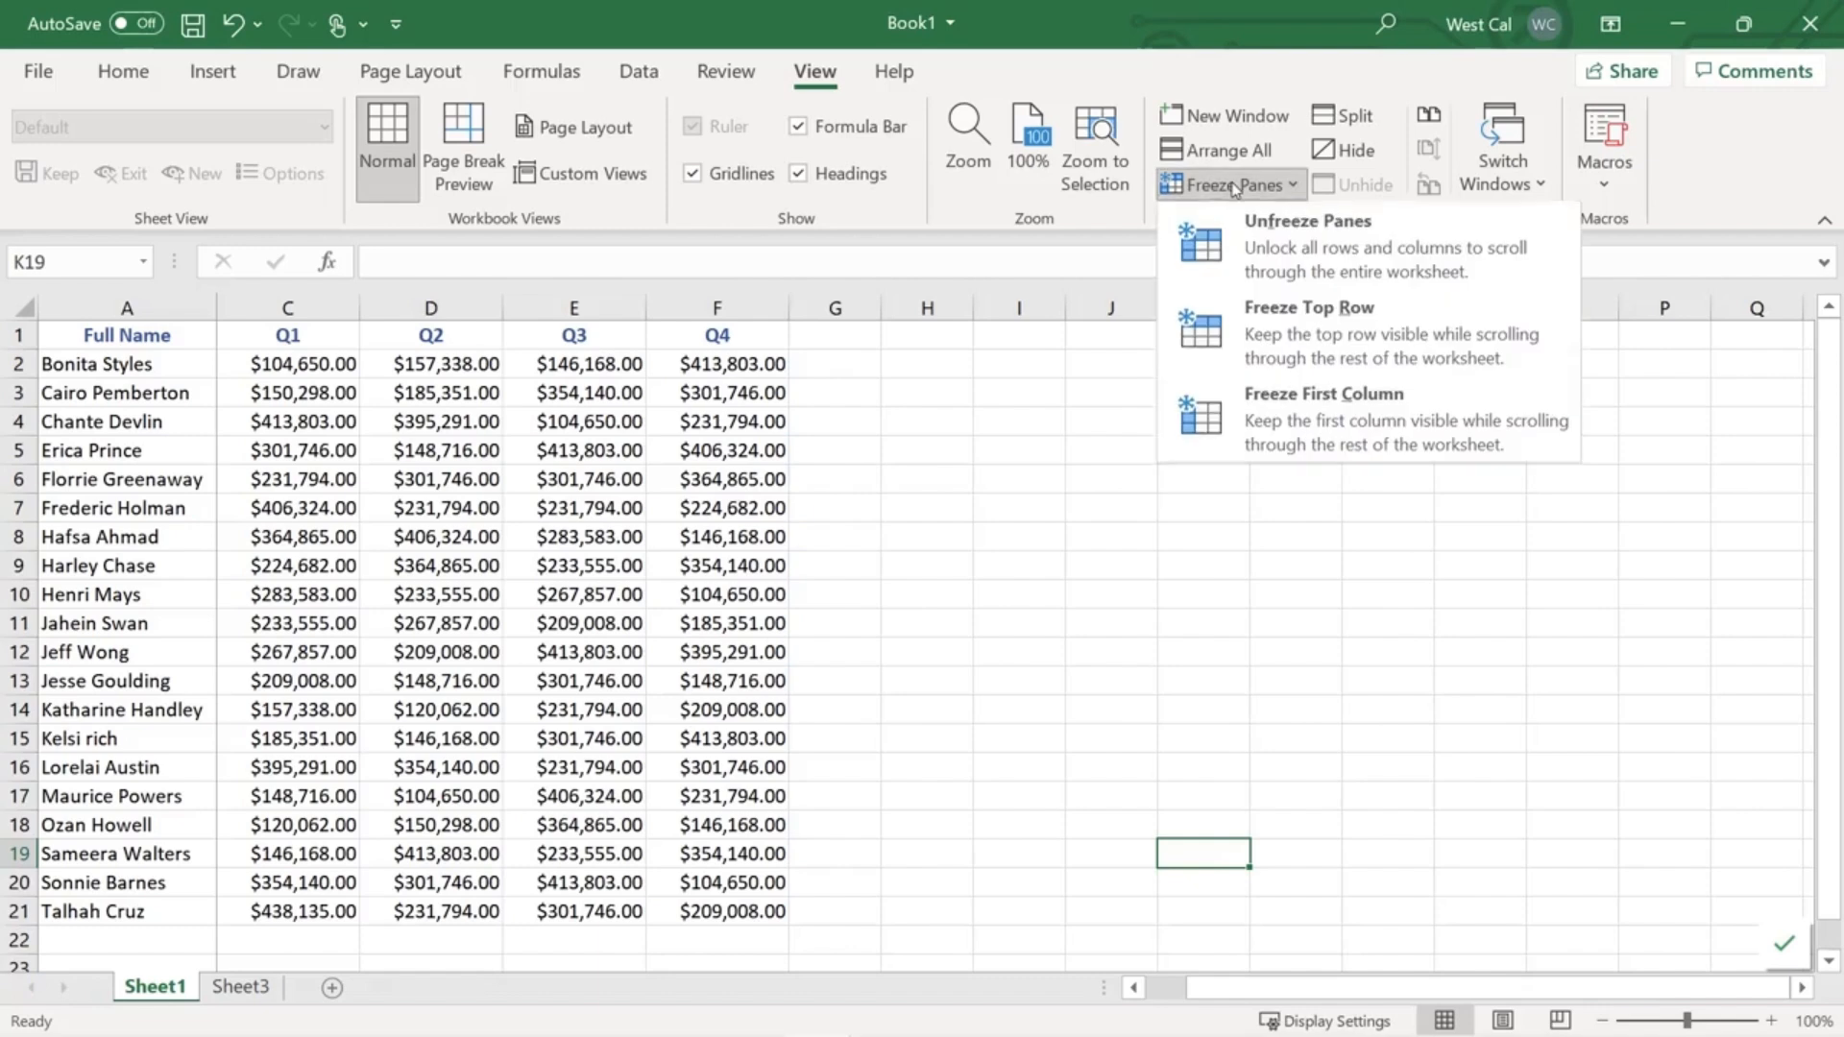
click(1248, 246)
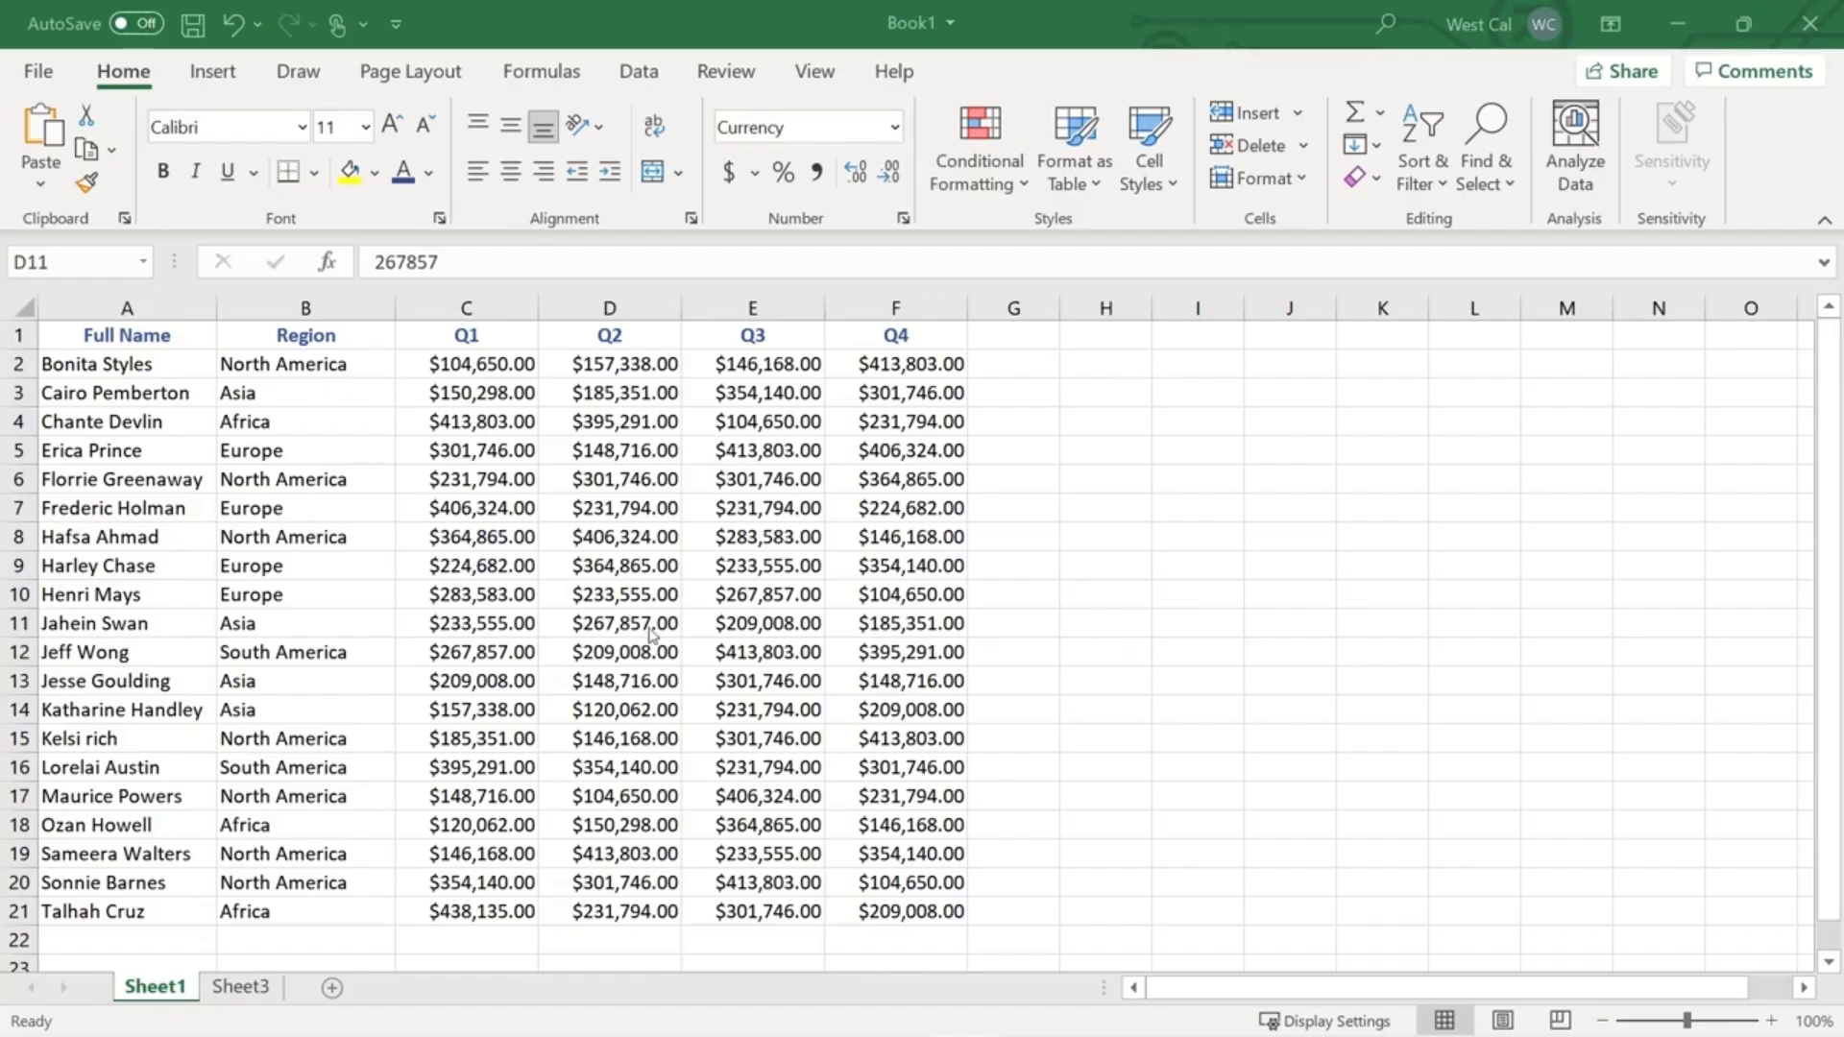
- Split the sheet into panes at cell D11, toggling the split off and back on
click(647, 626)
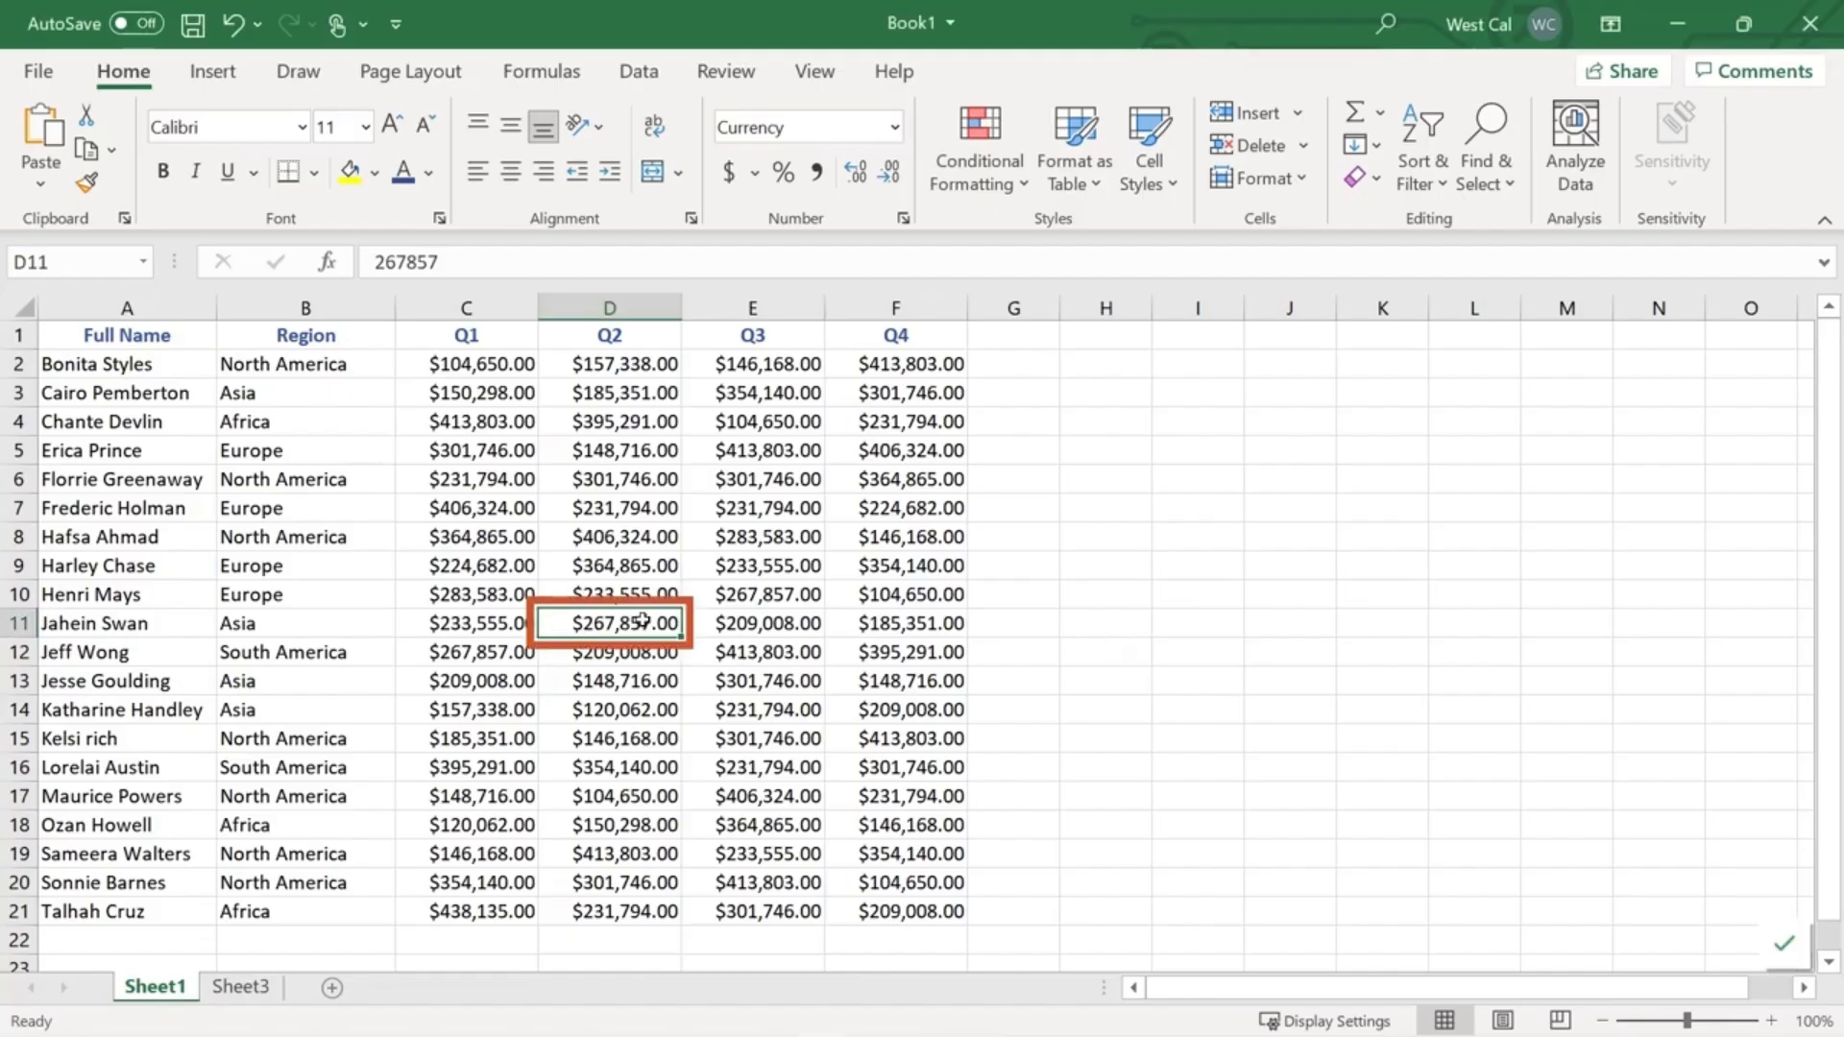
click(828, 75)
click(1349, 117)
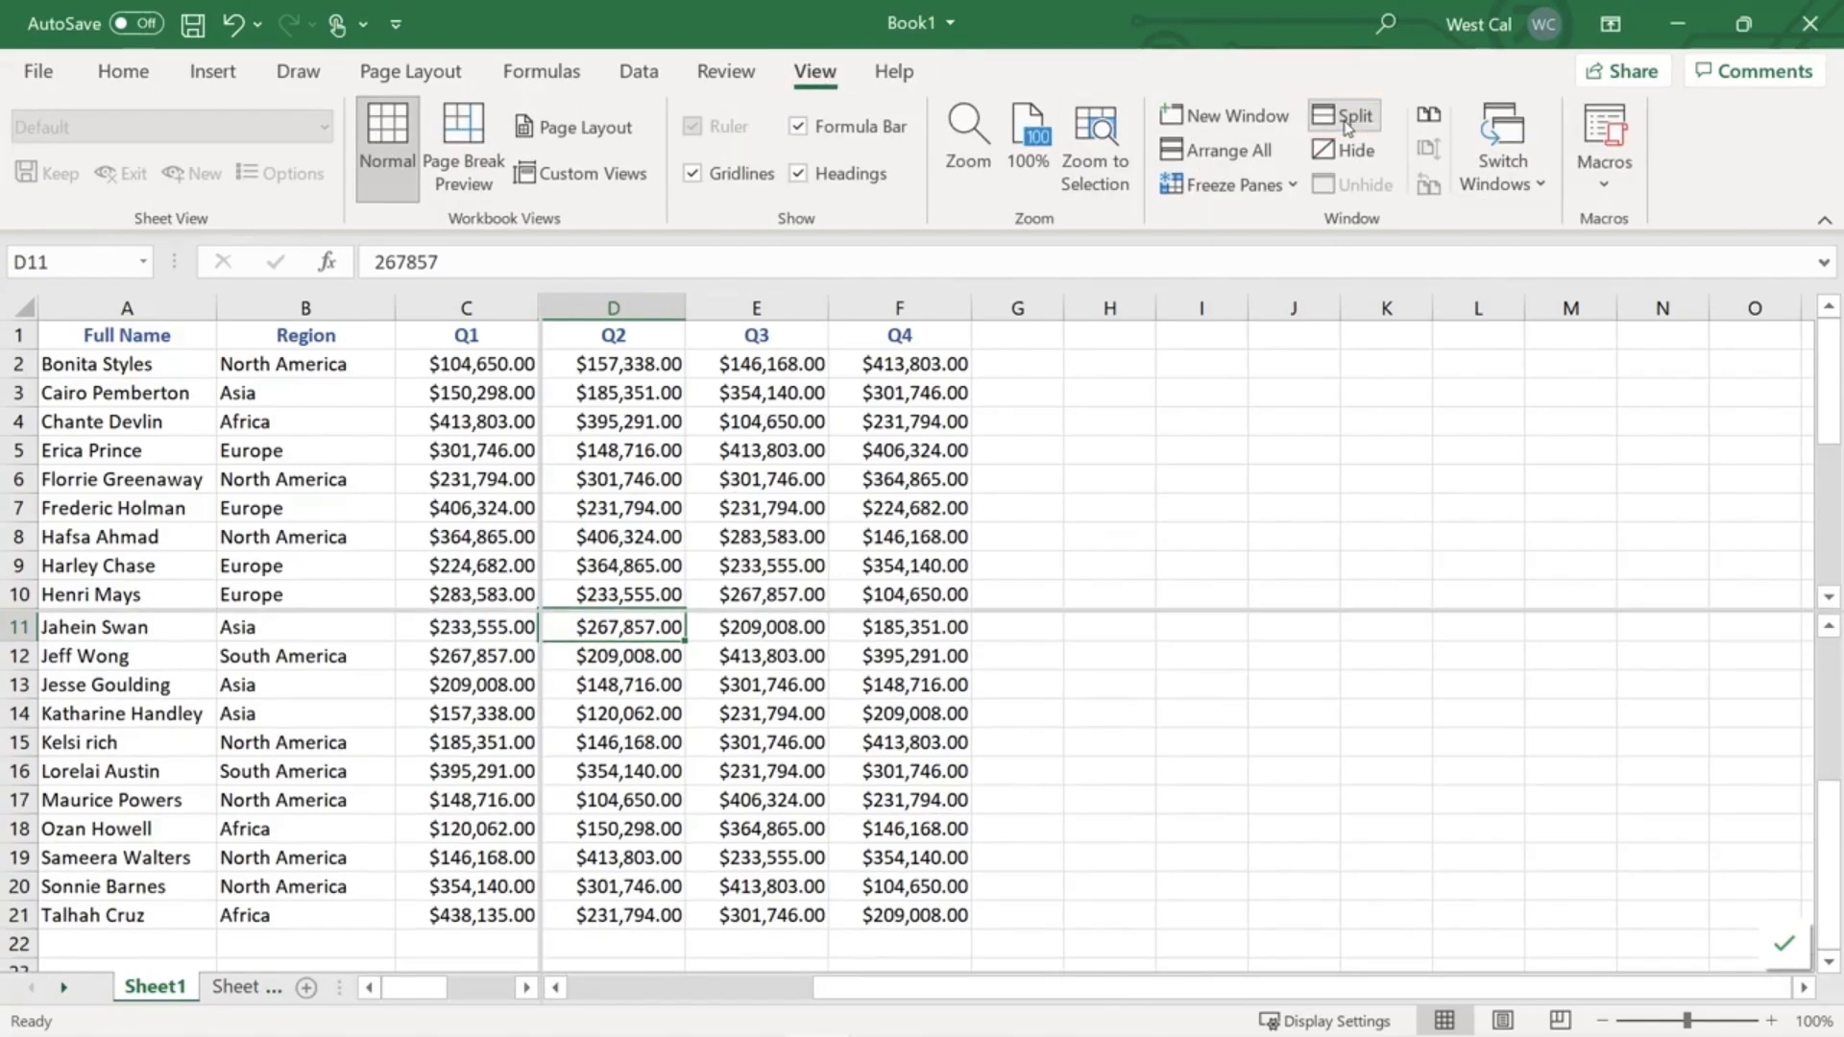
click(1349, 125)
click(1349, 124)
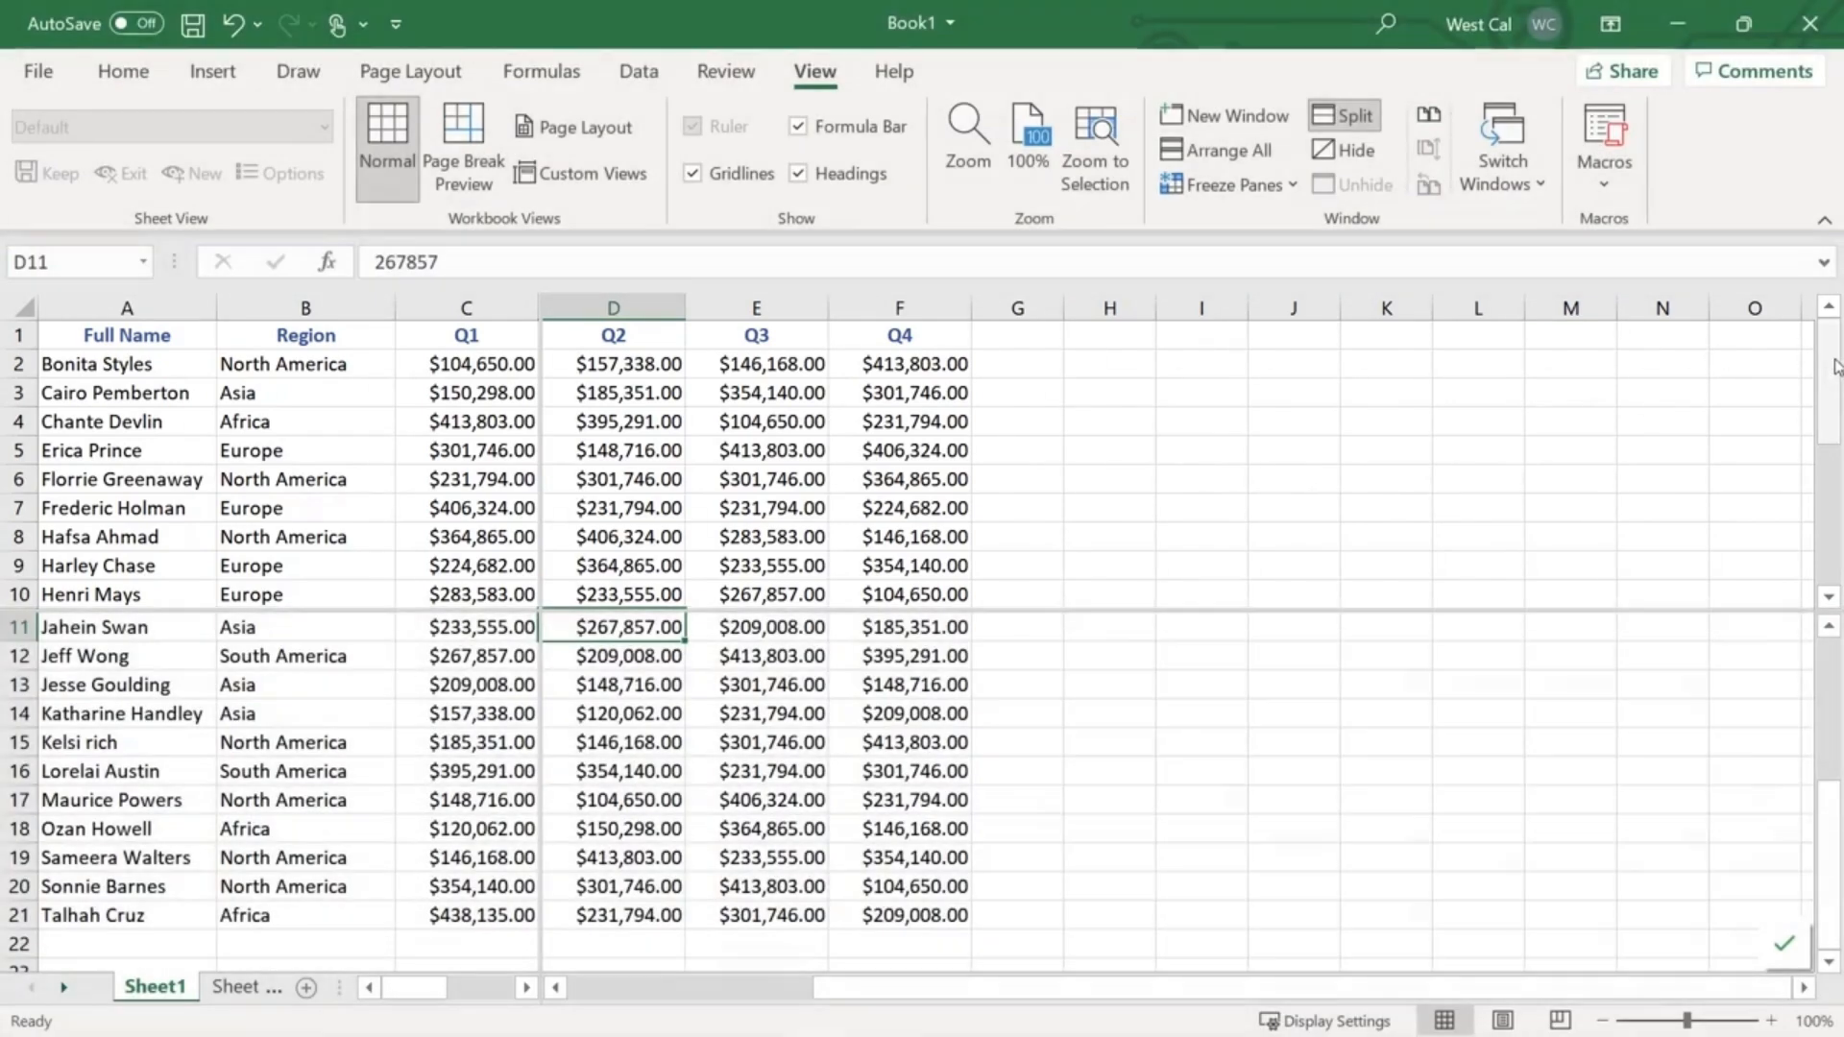
- Scroll each of the four panes independently, then remove and reapply the D11 split
drag(1828, 369, 1828, 331)
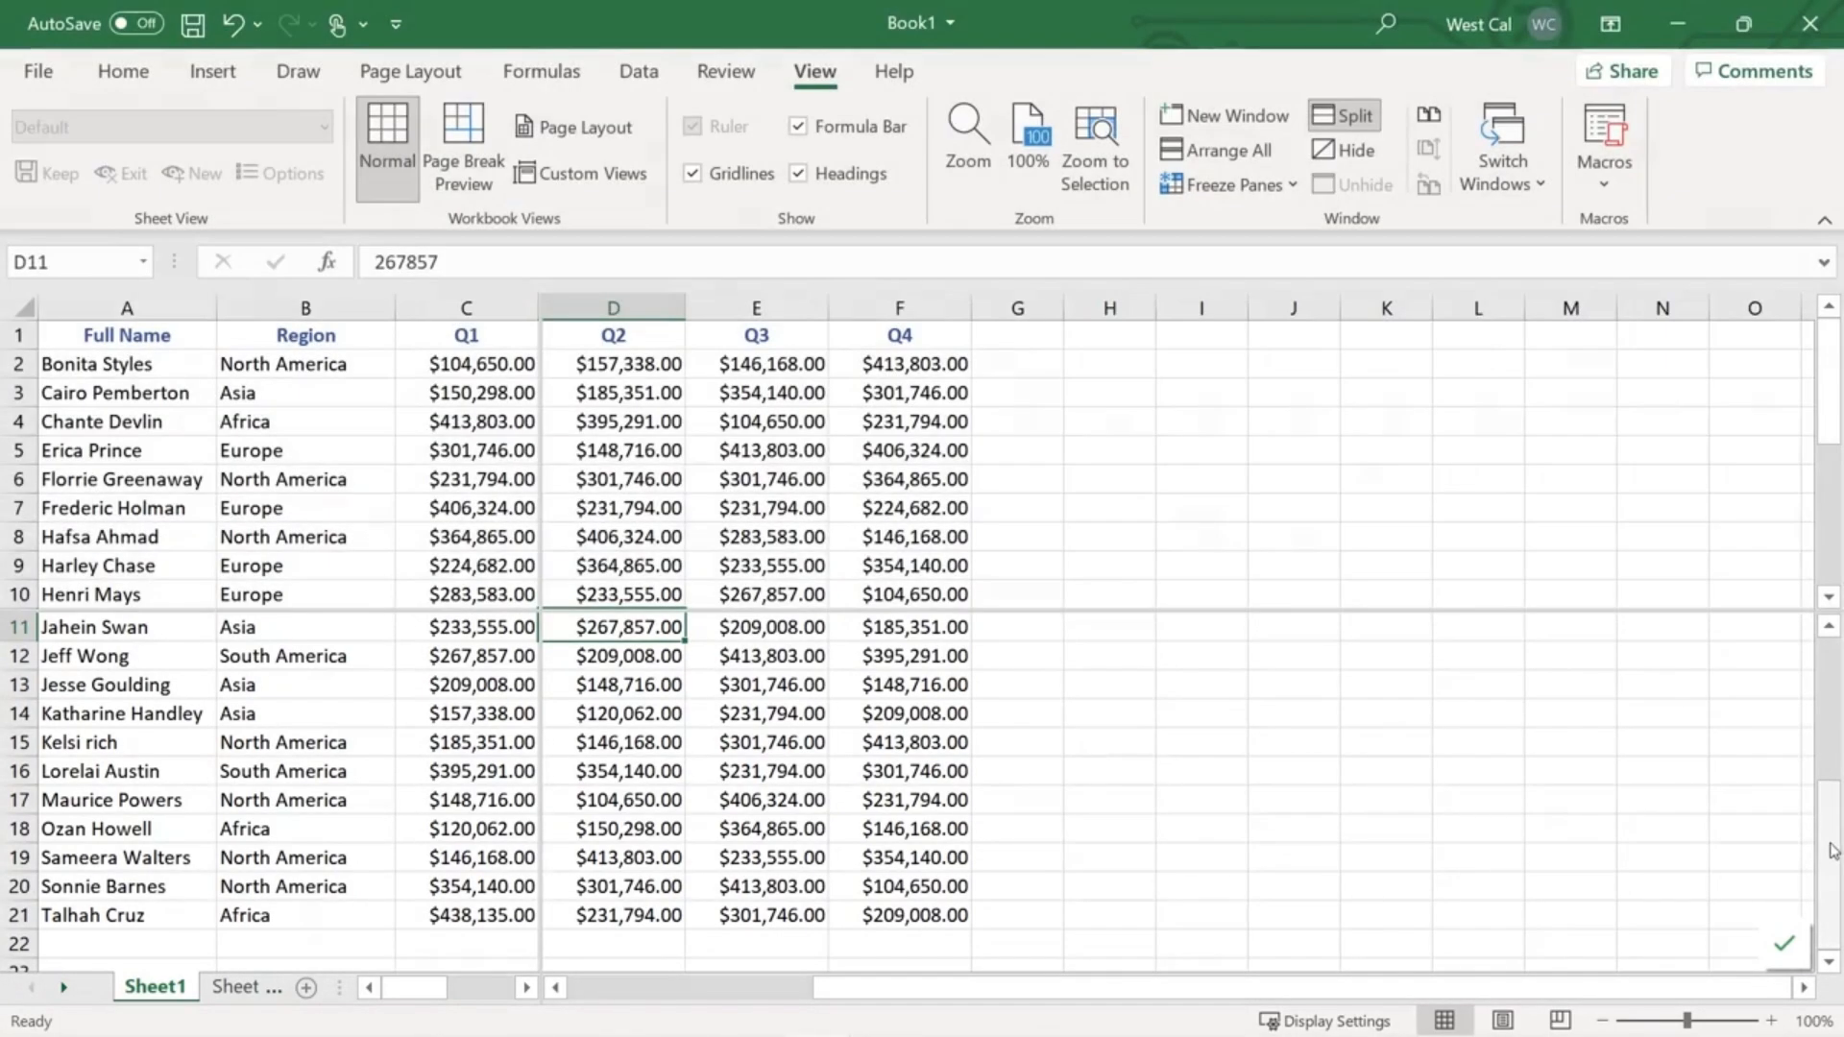
drag(1827, 859, 1834, 908)
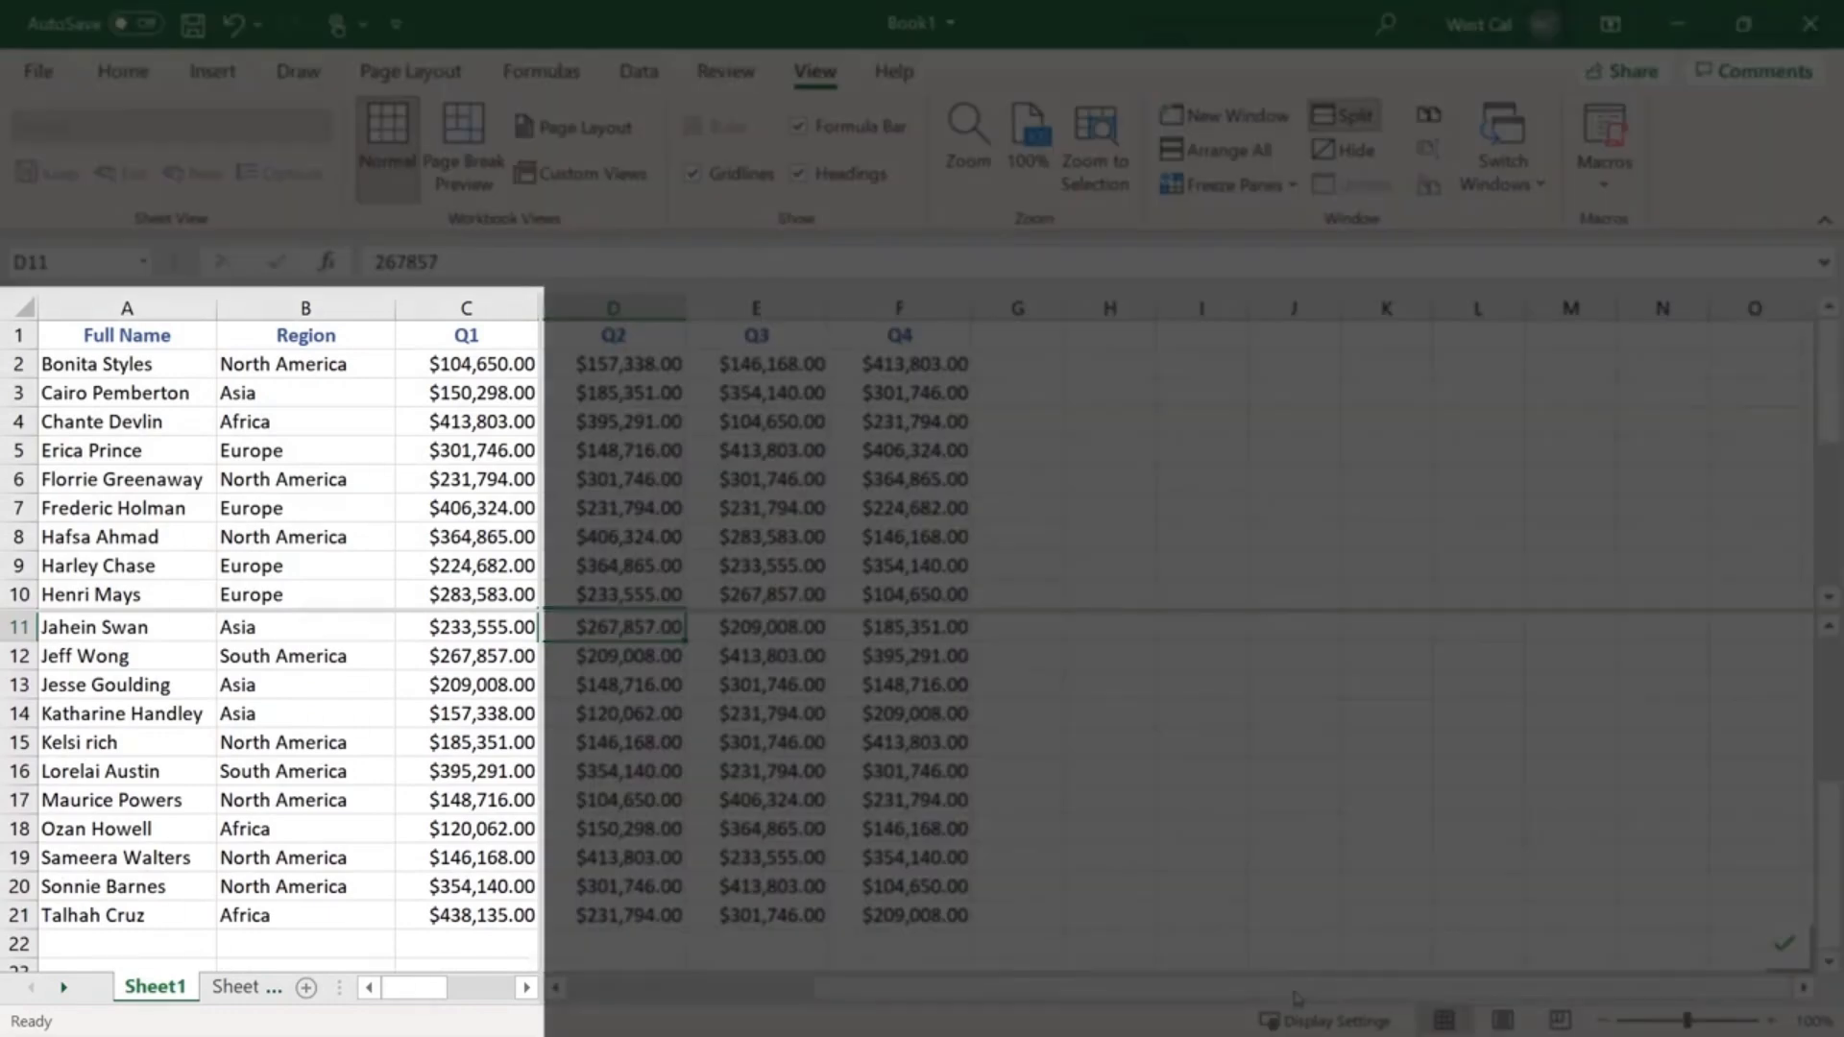
mouse_move(1293, 992)
mouse_down()
mouse_move(1056, 991)
mouse_move(1312, 956)
mouse_up()
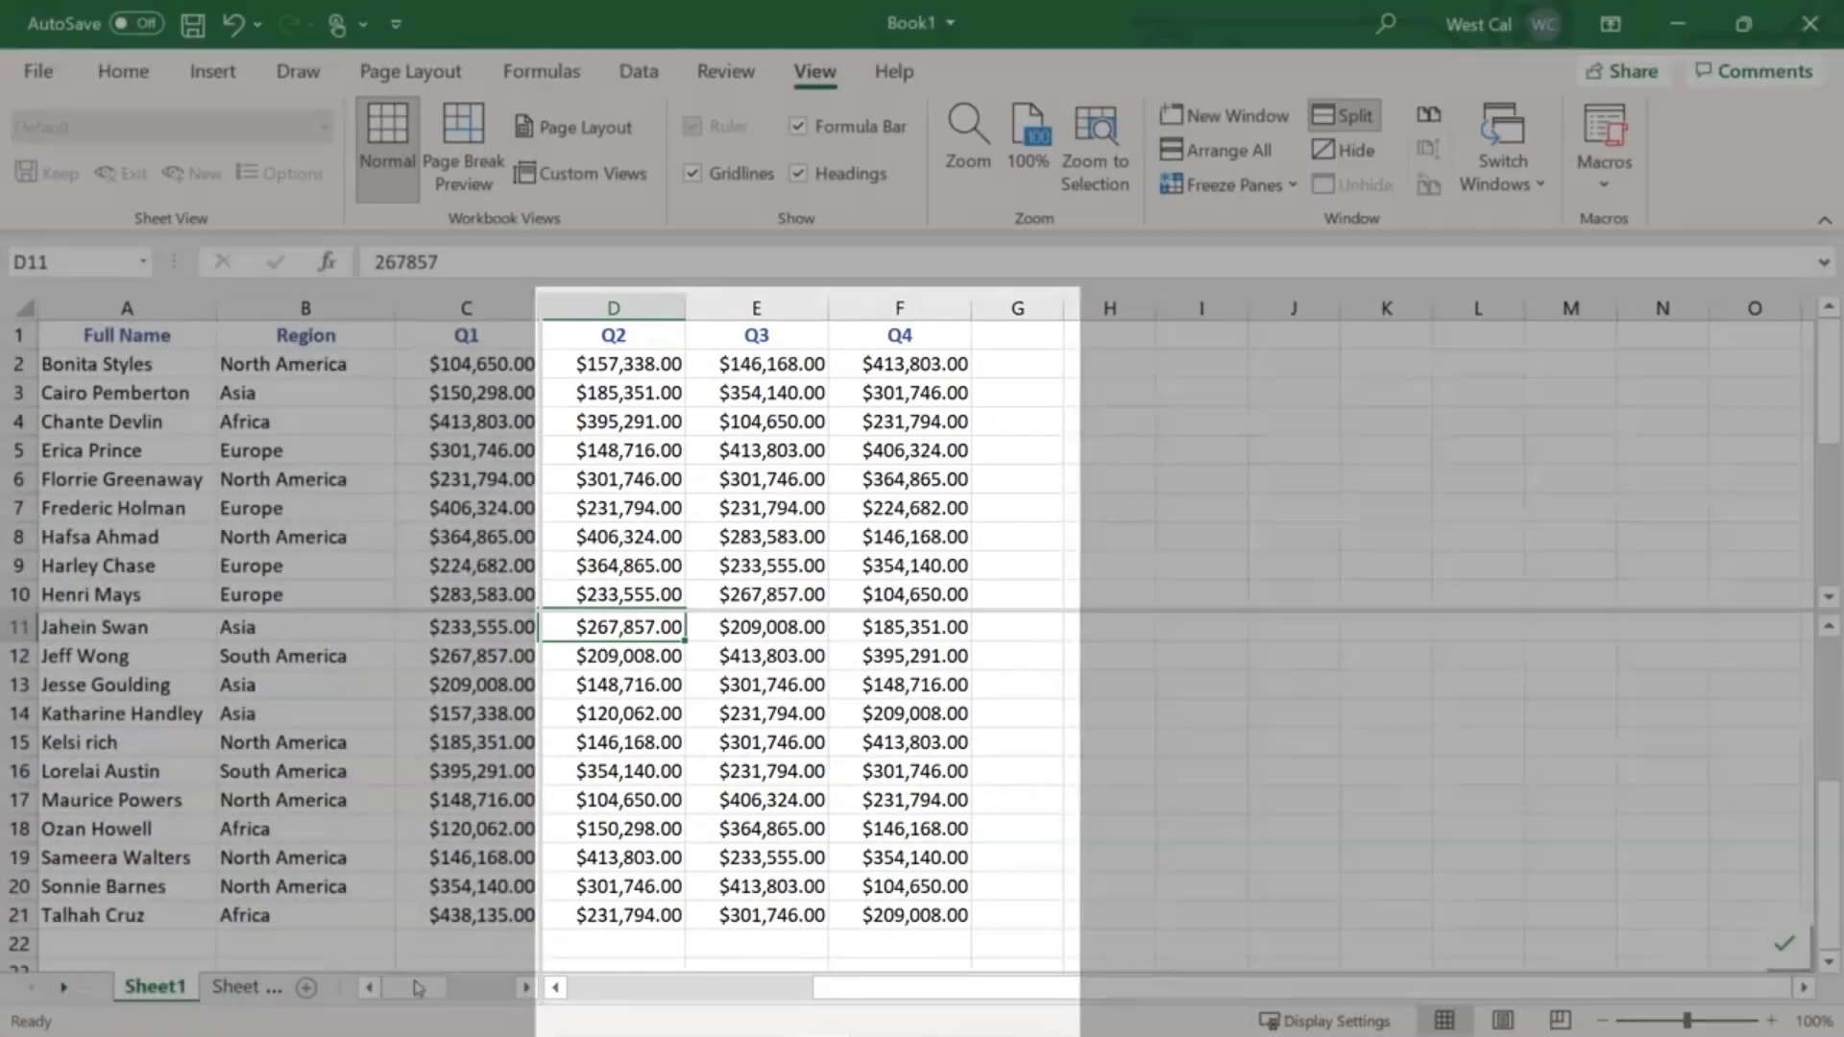
mouse_move(418, 987)
mouse_down()
mouse_move(487, 995)
mouse_move(404, 986)
mouse_up()
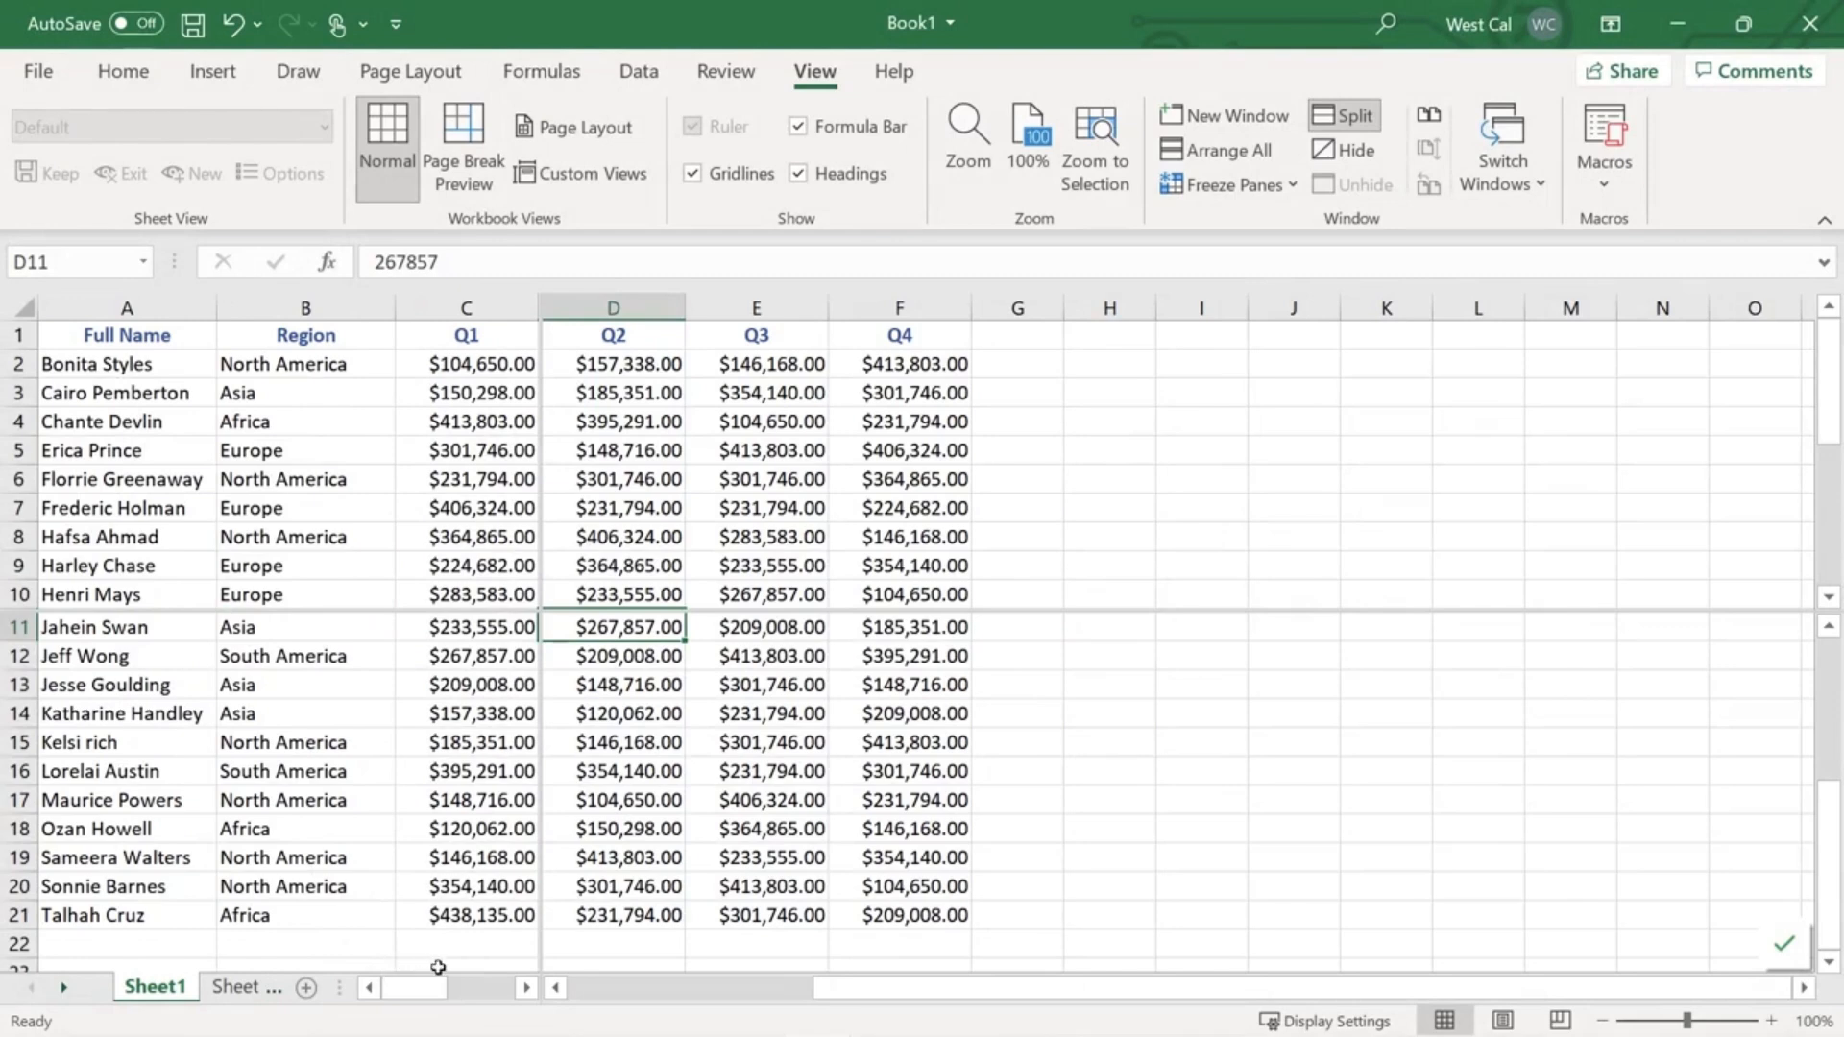
click(1350, 120)
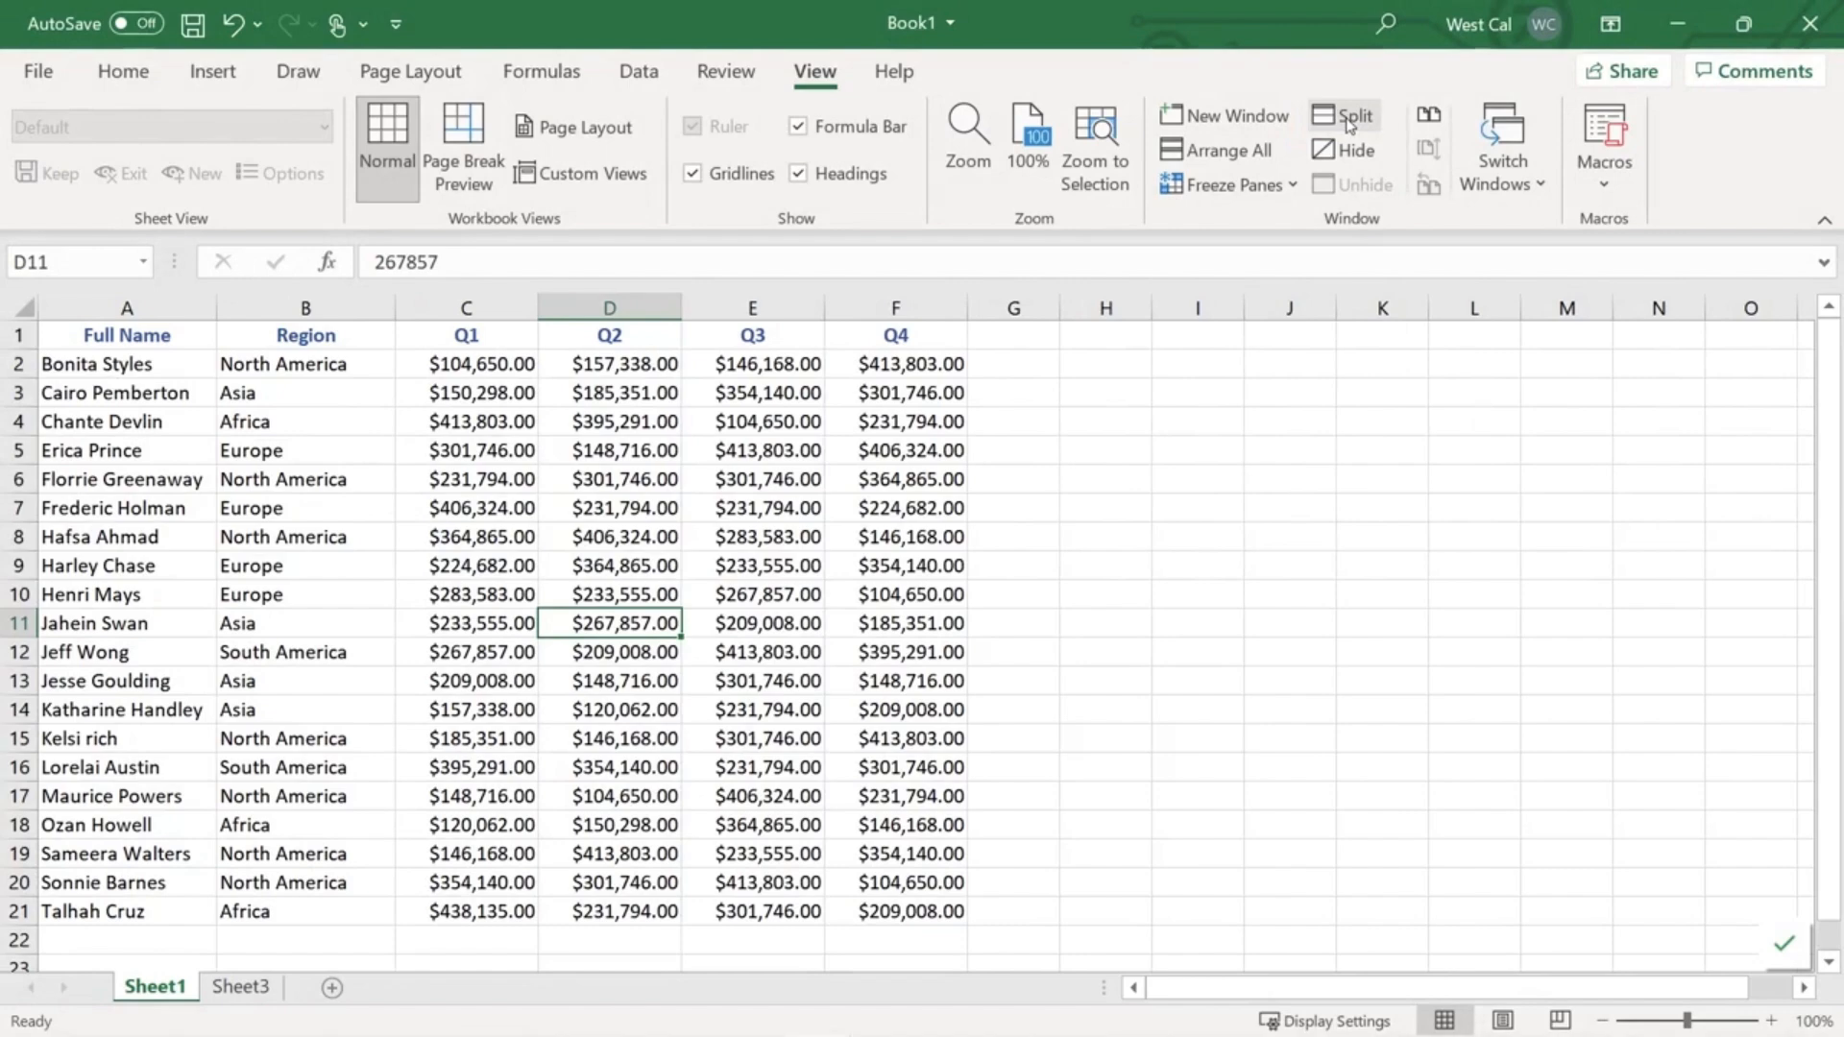
click(1349, 120)
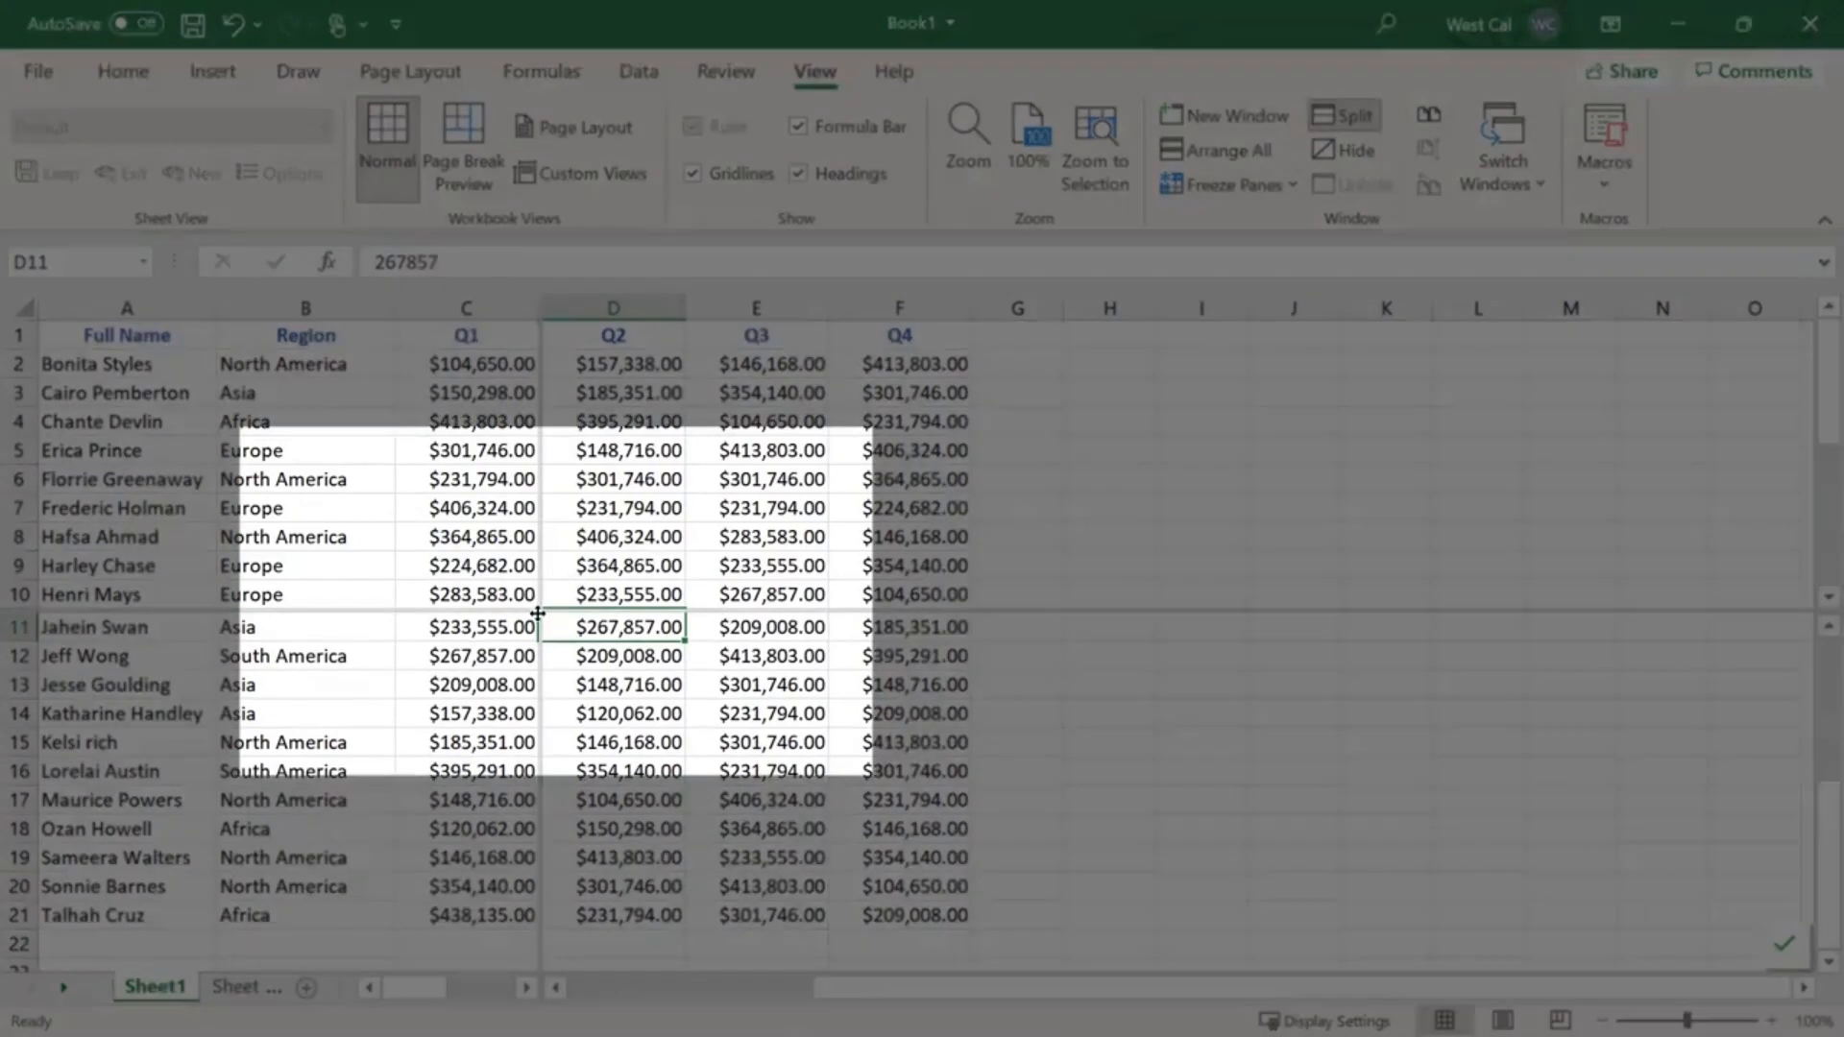
- Move the split point up and left, then view Book 2 and return to Book1
drag(537, 613, 398, 525)
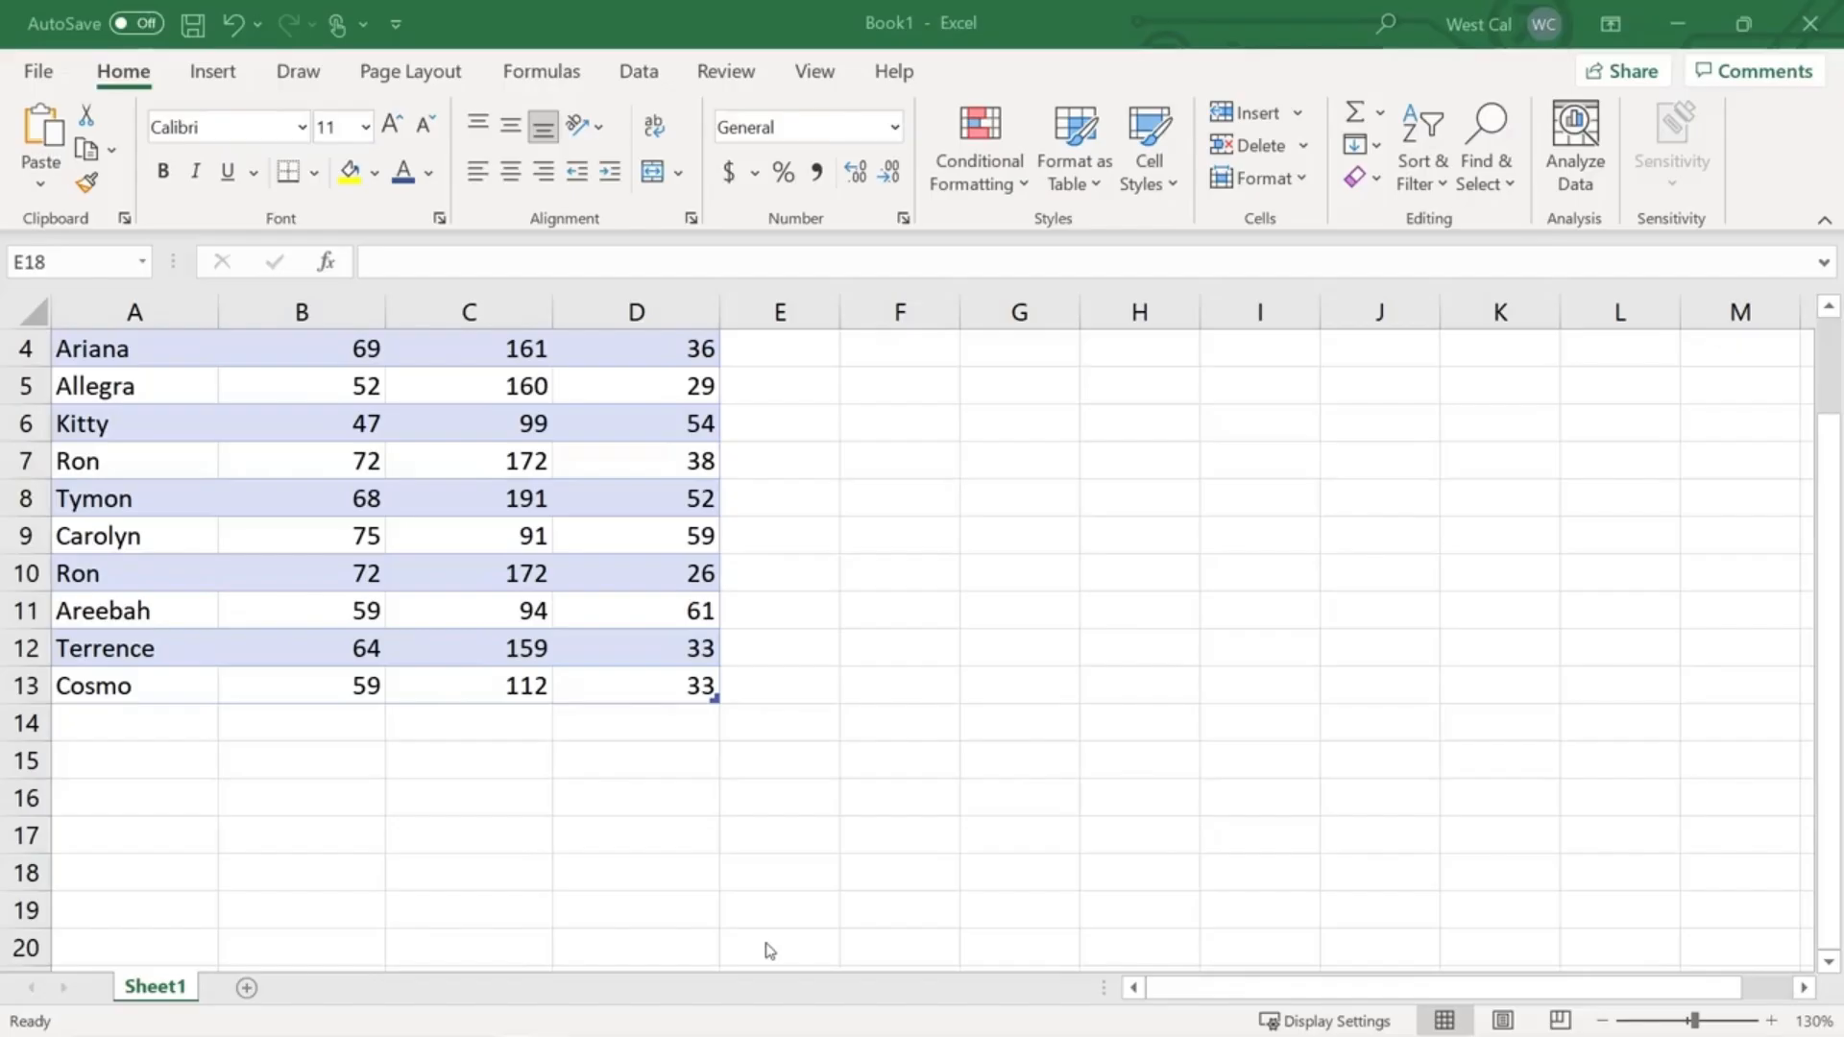
mouse_move(762, 1000)
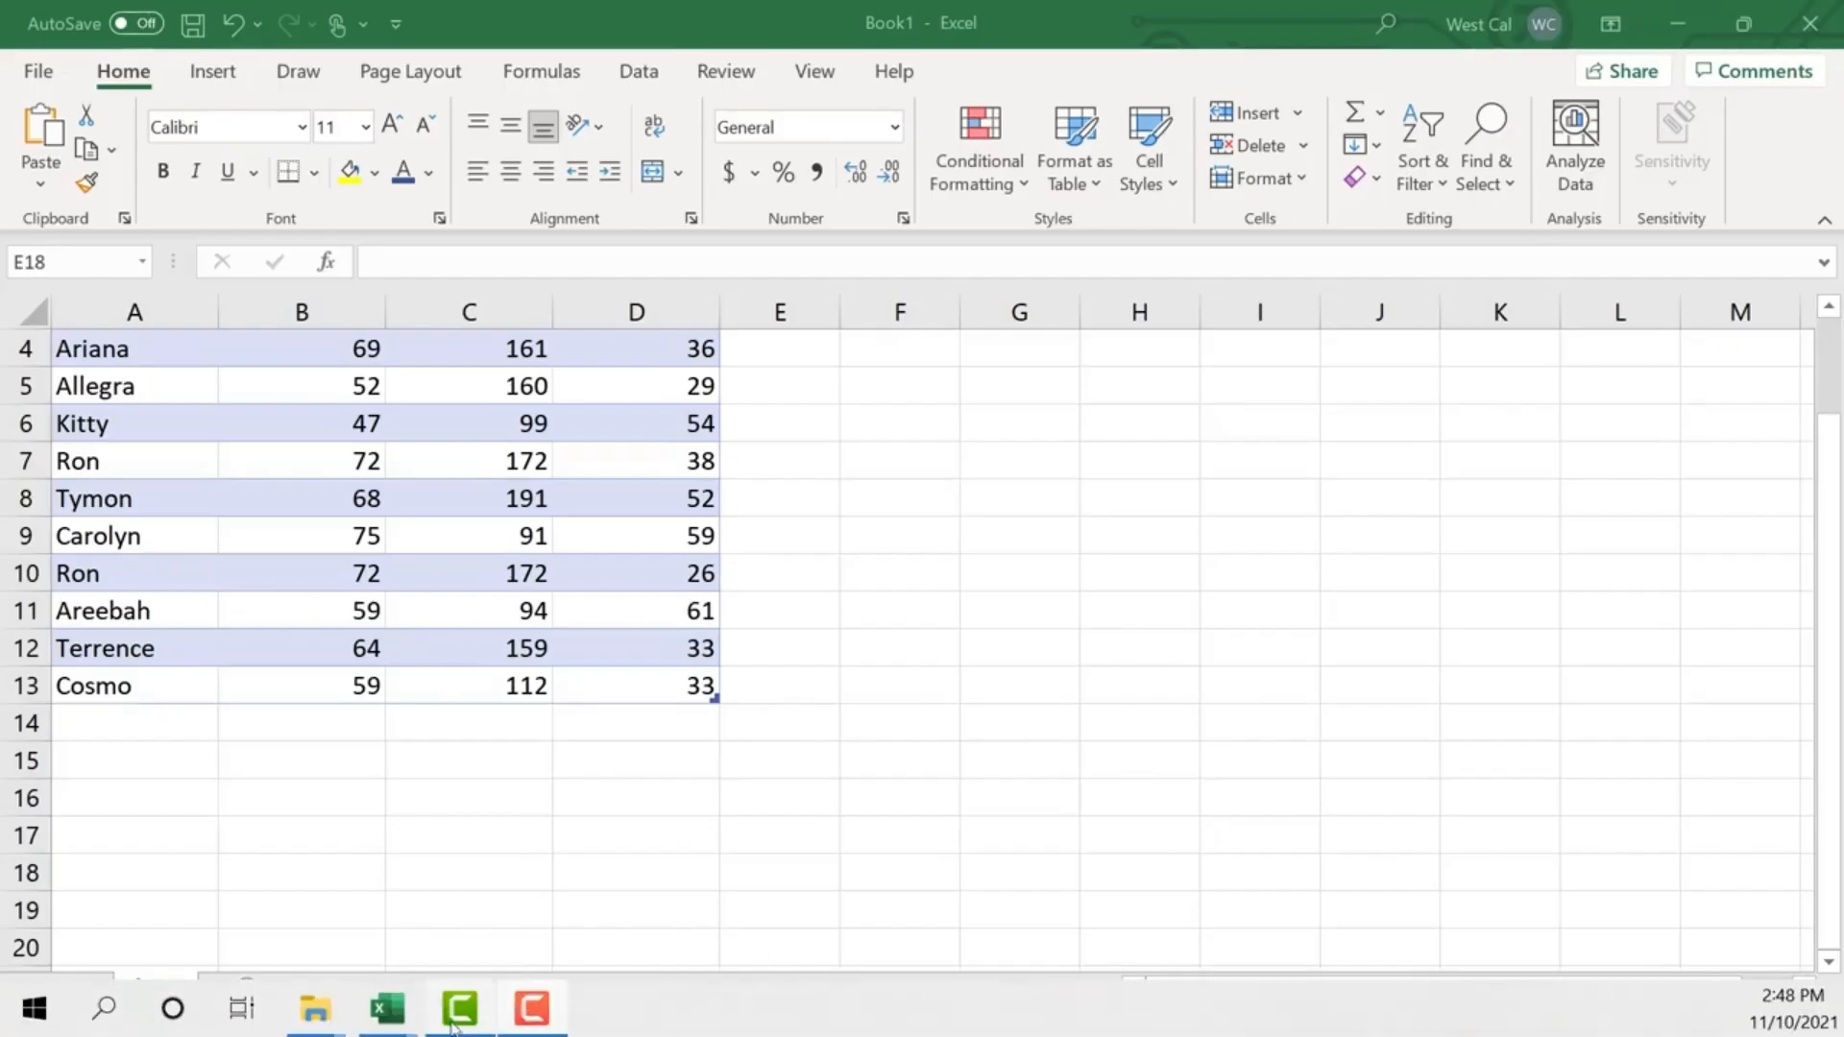
mouse_move(386, 1020)
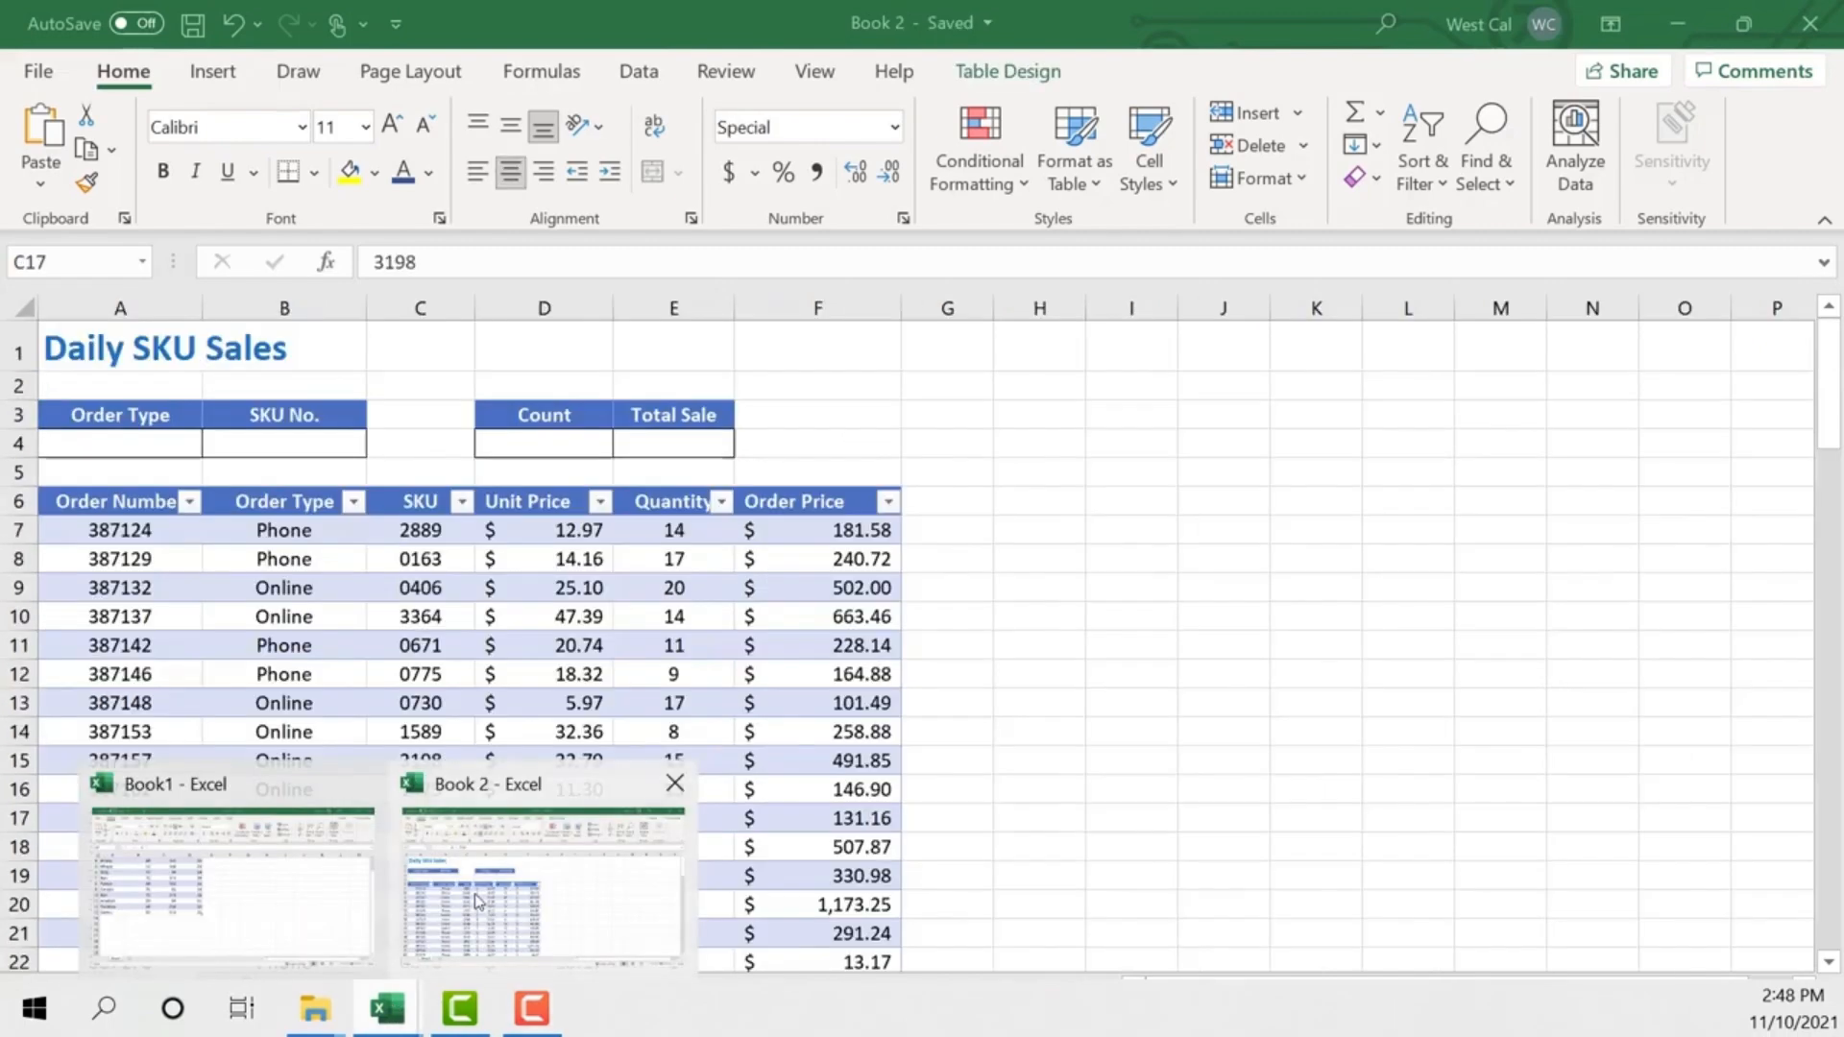
click(478, 900)
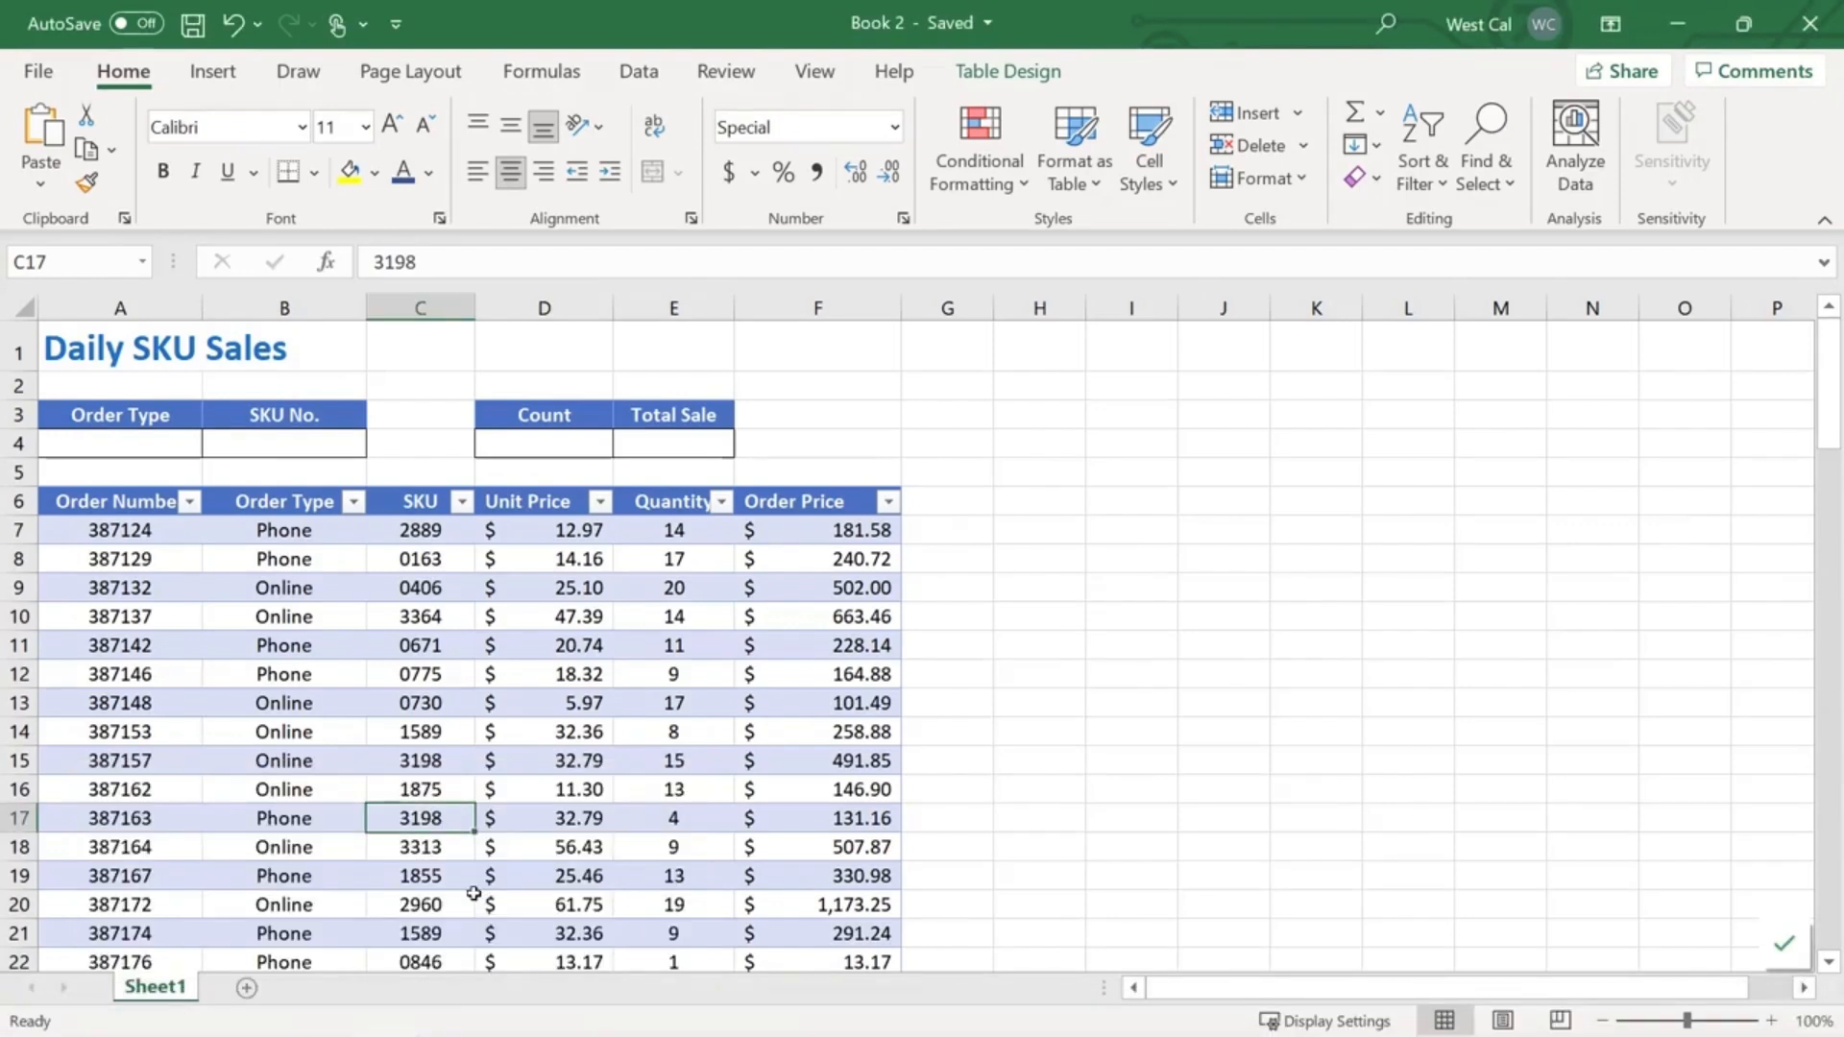
mouse_move(384, 1019)
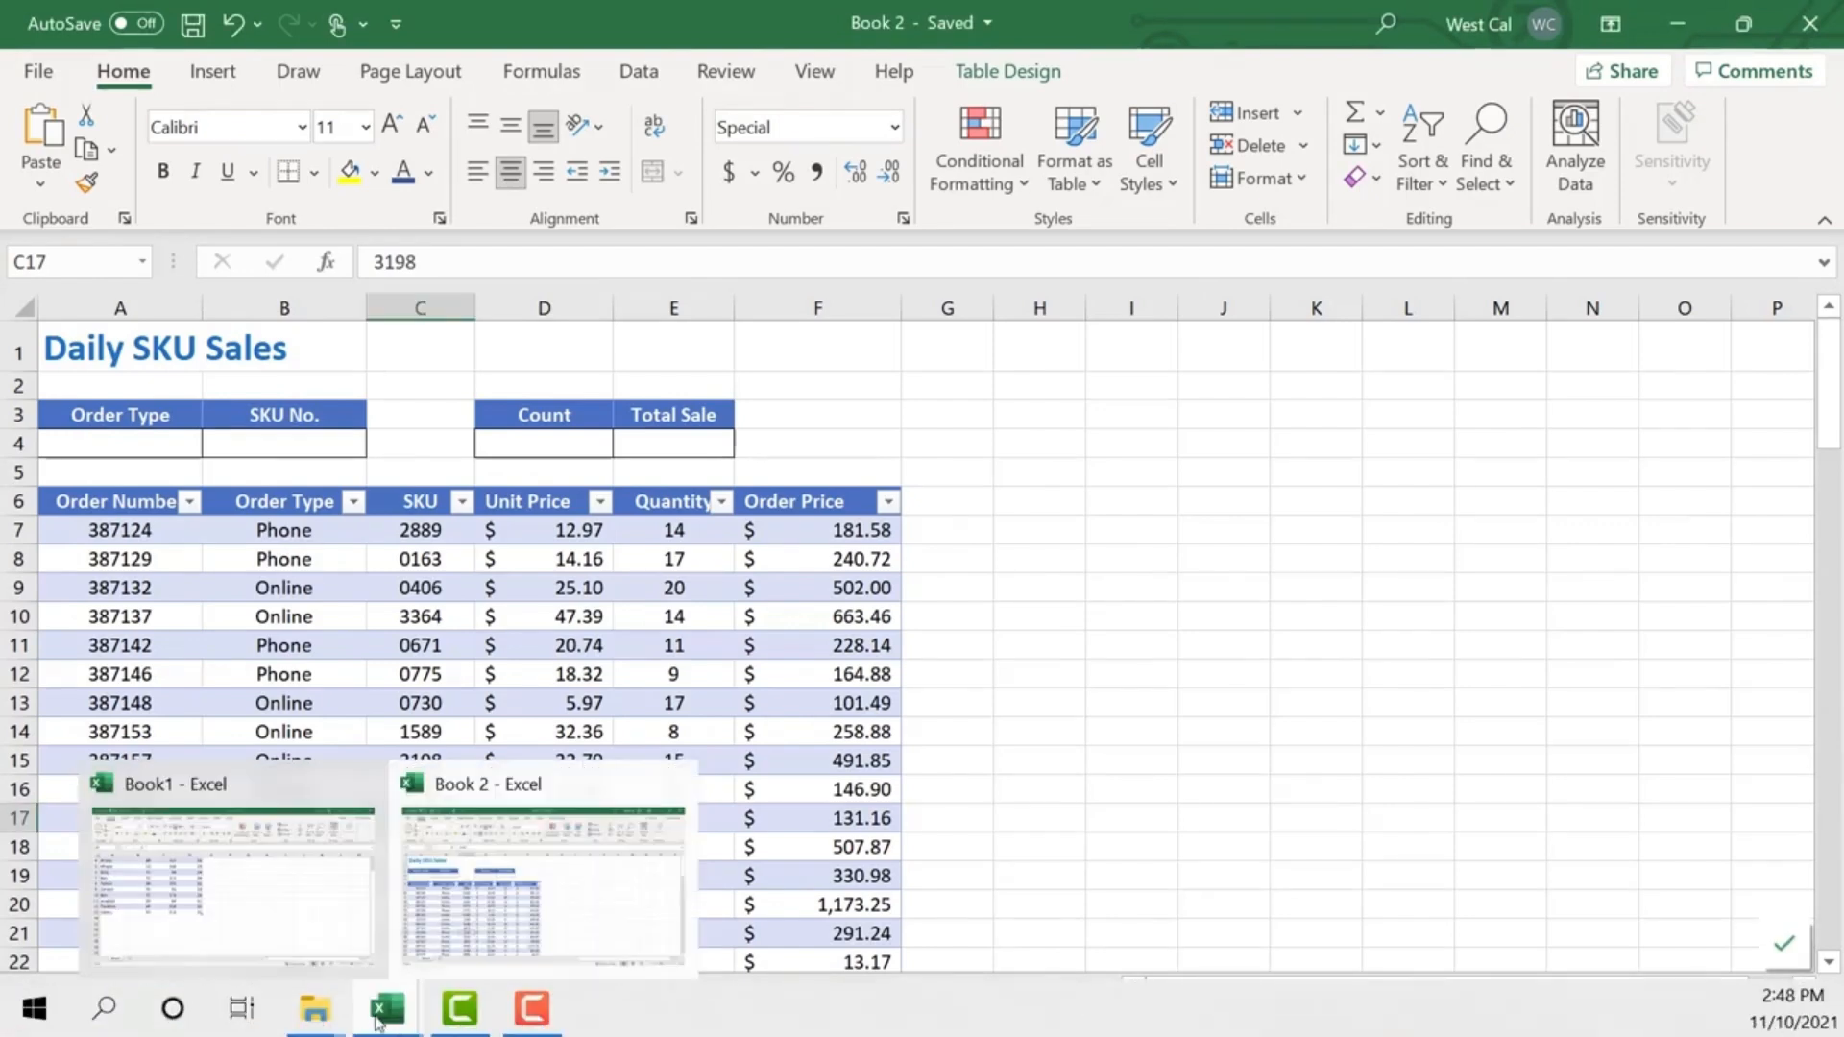
click(252, 925)
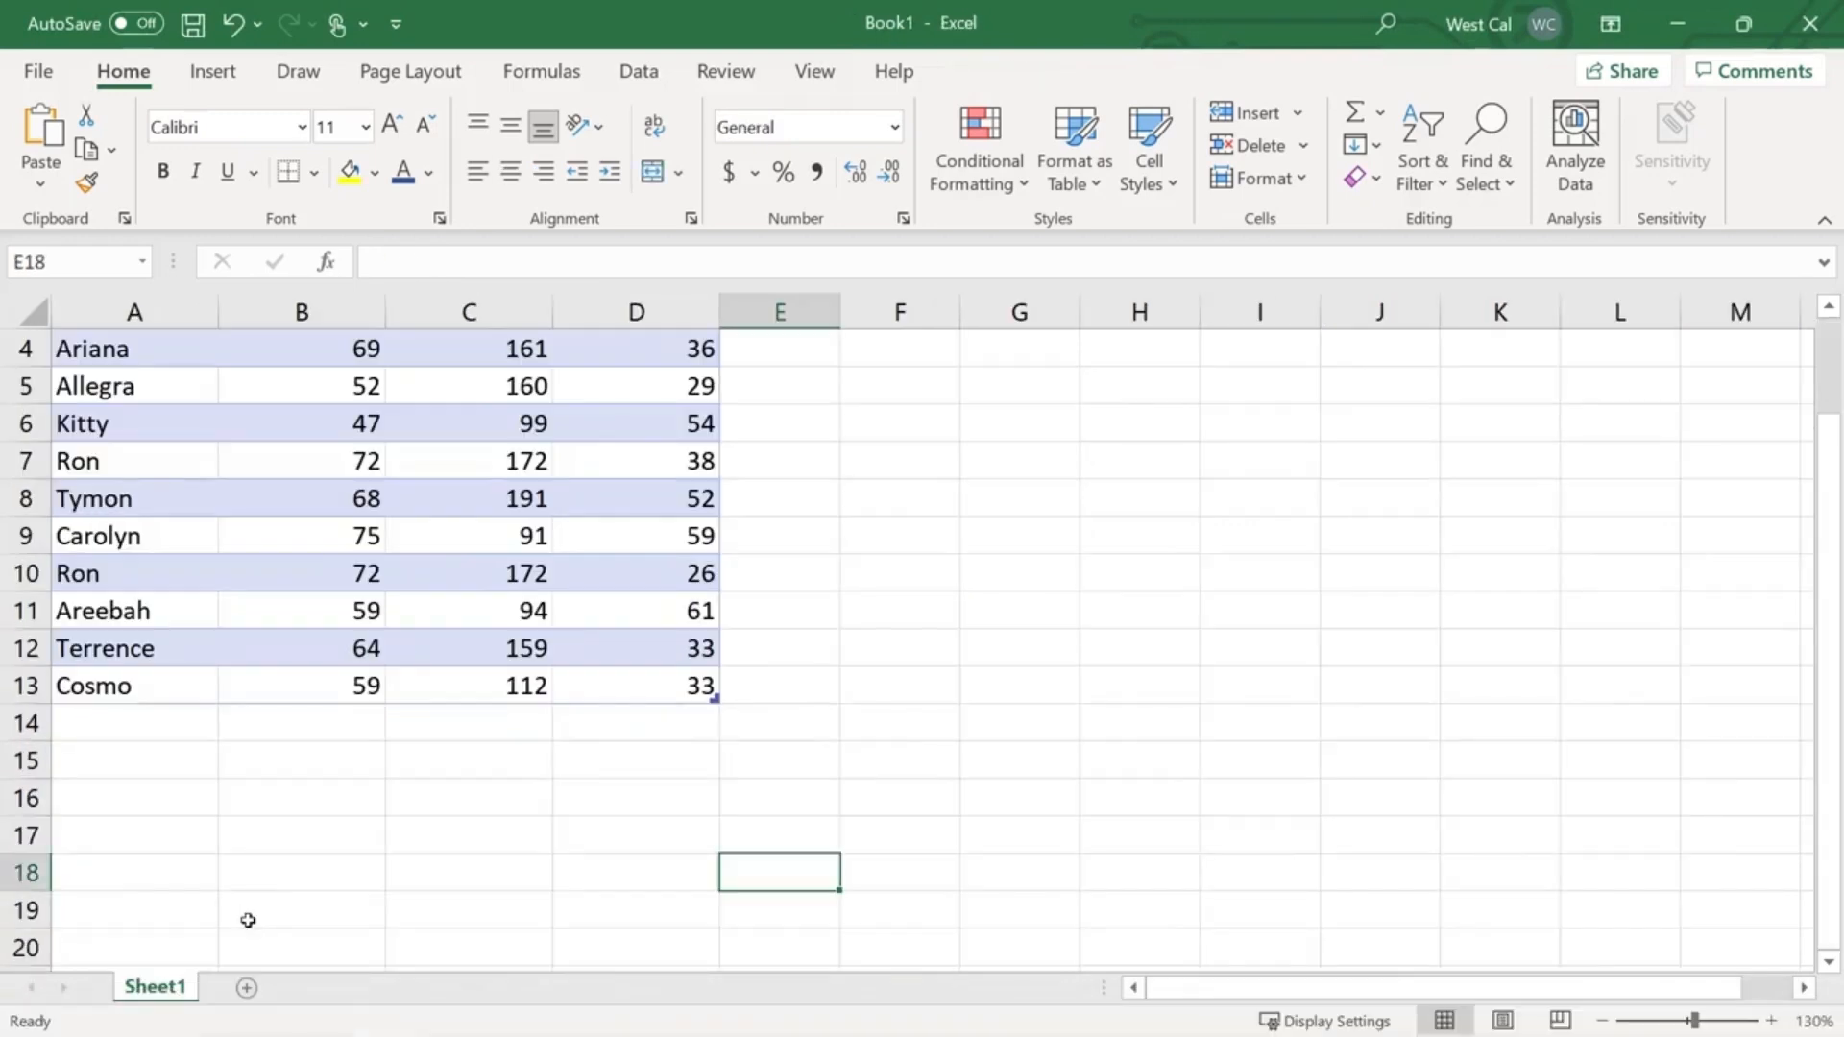
- Switch to the Book 2 workbook and open its second window, Book 2 - 2
click(811, 77)
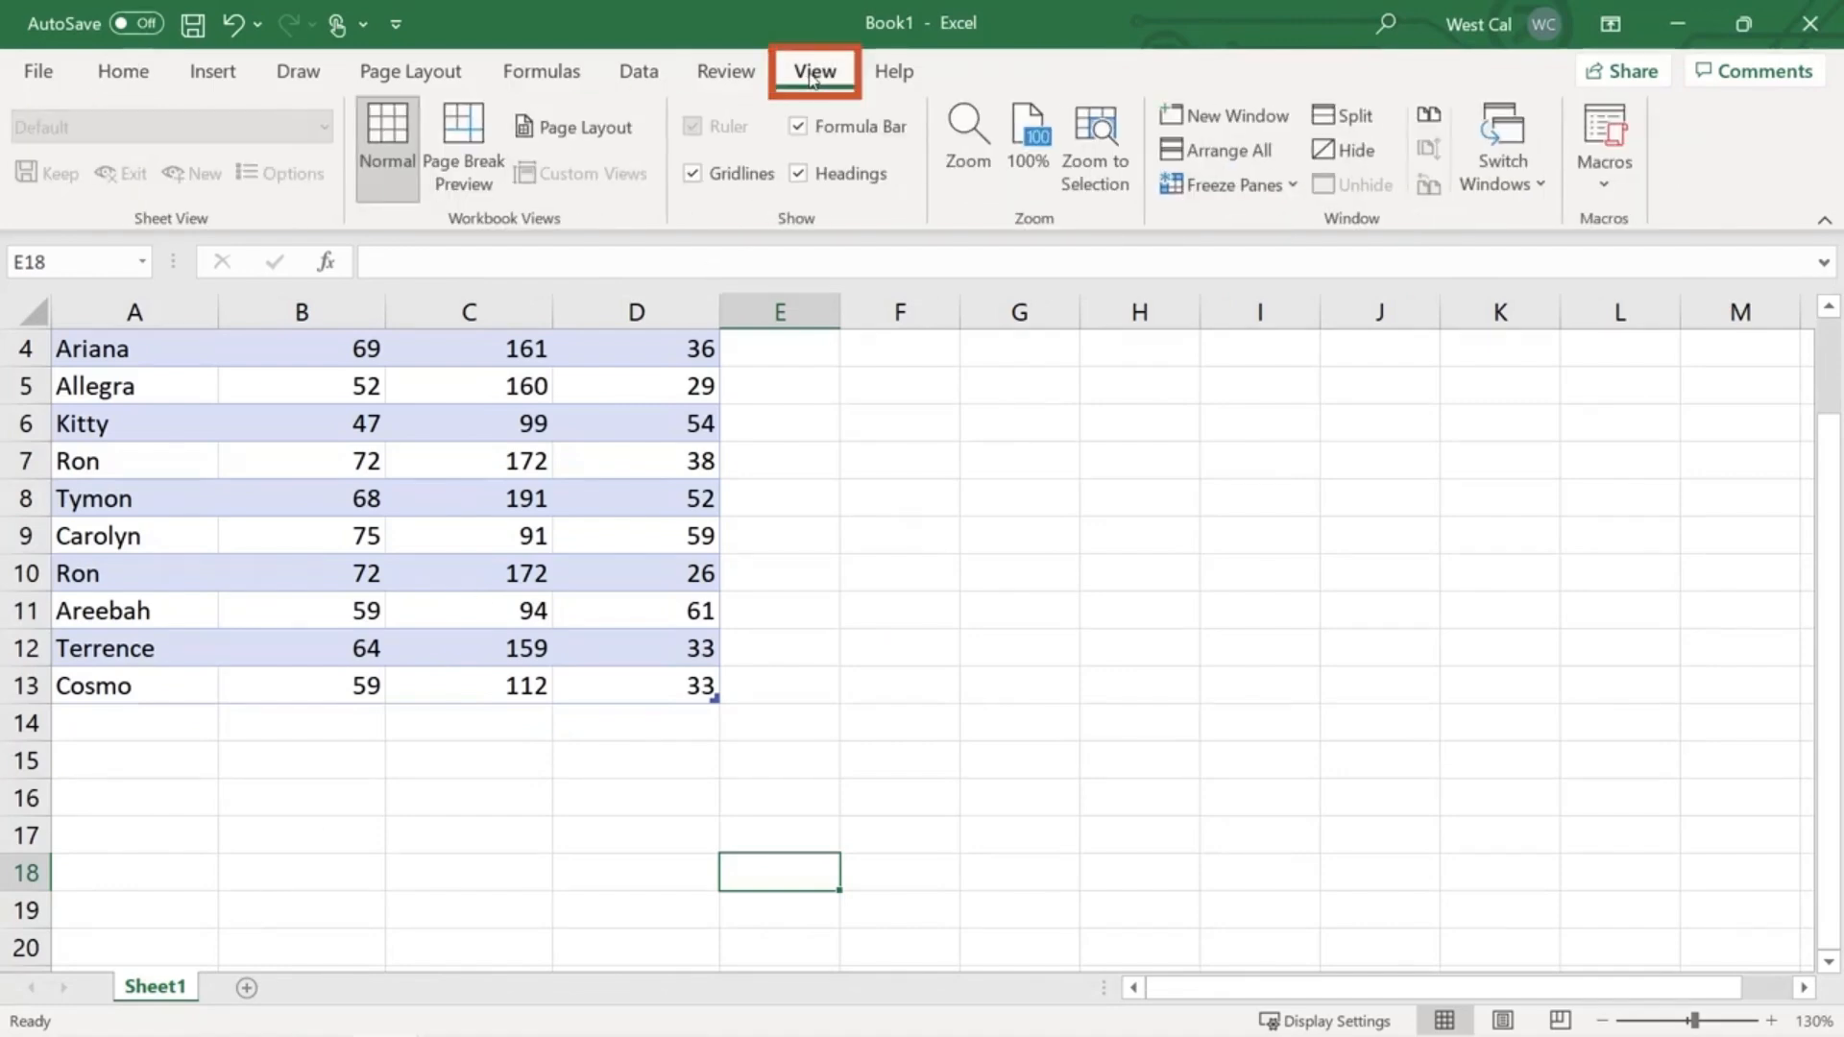
click(1504, 182)
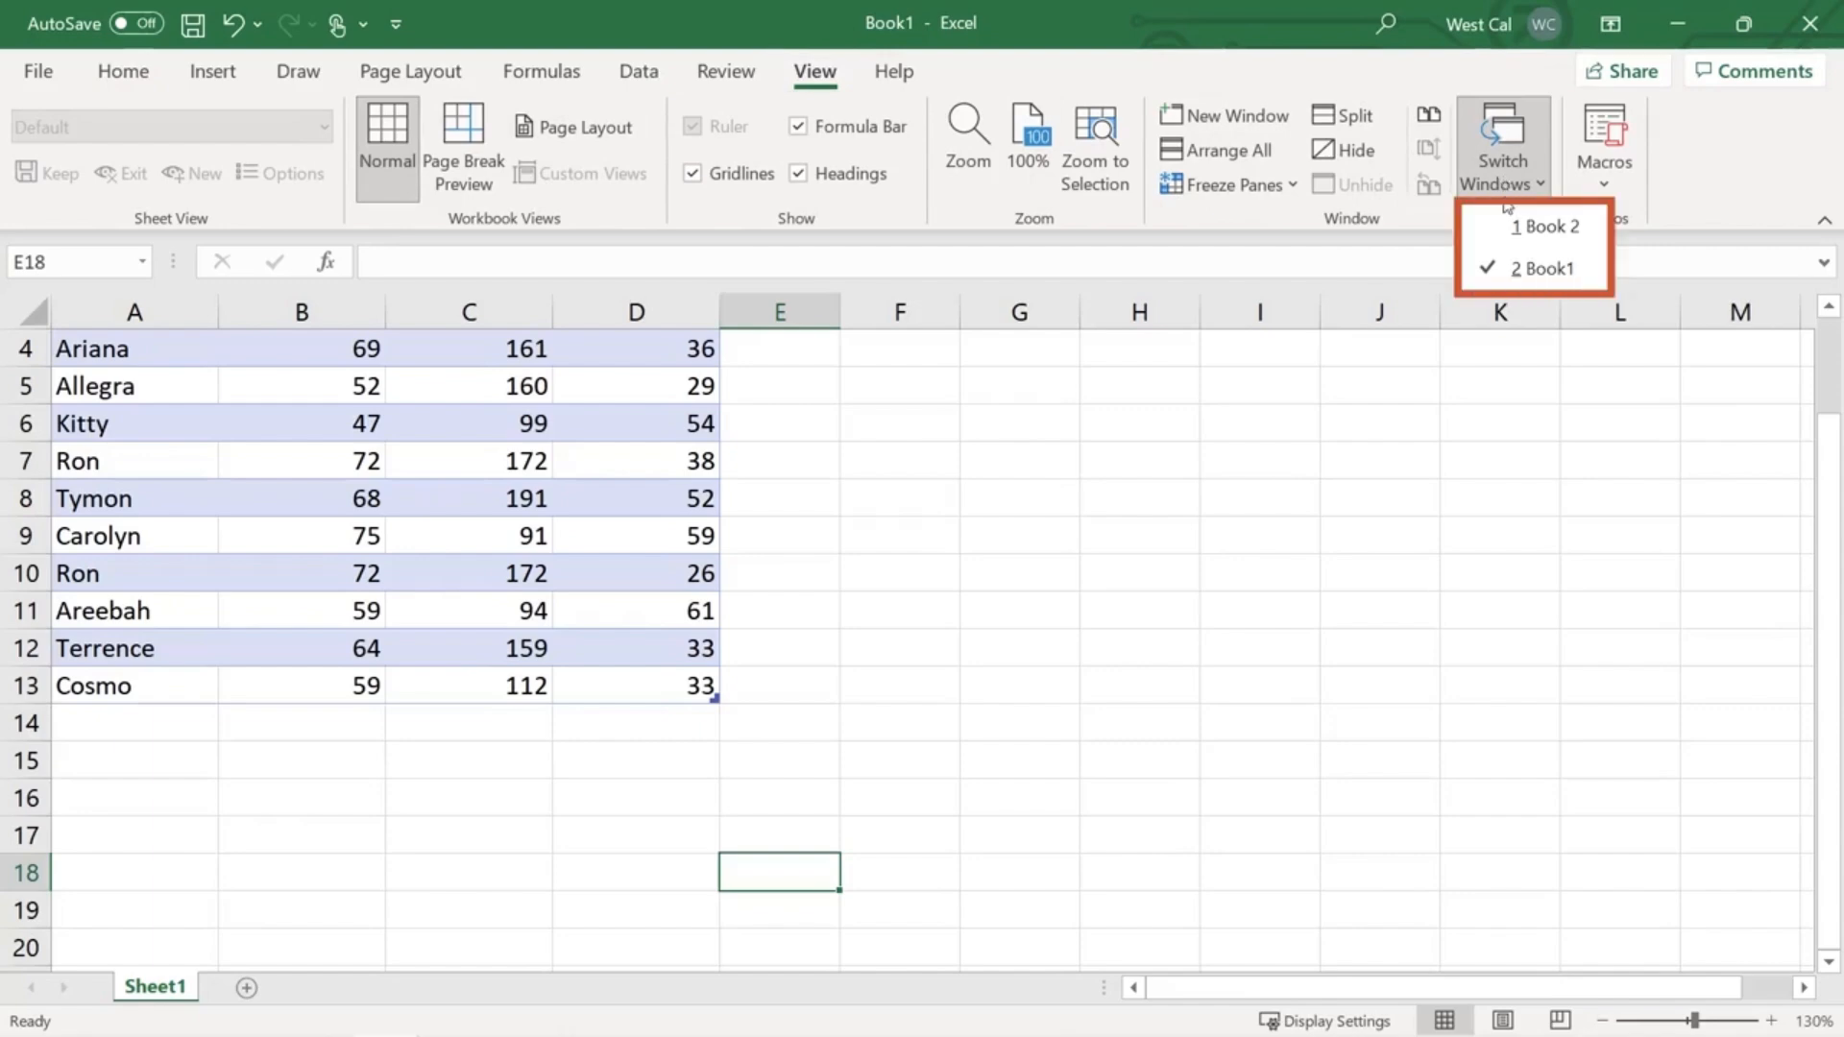
click(1504, 224)
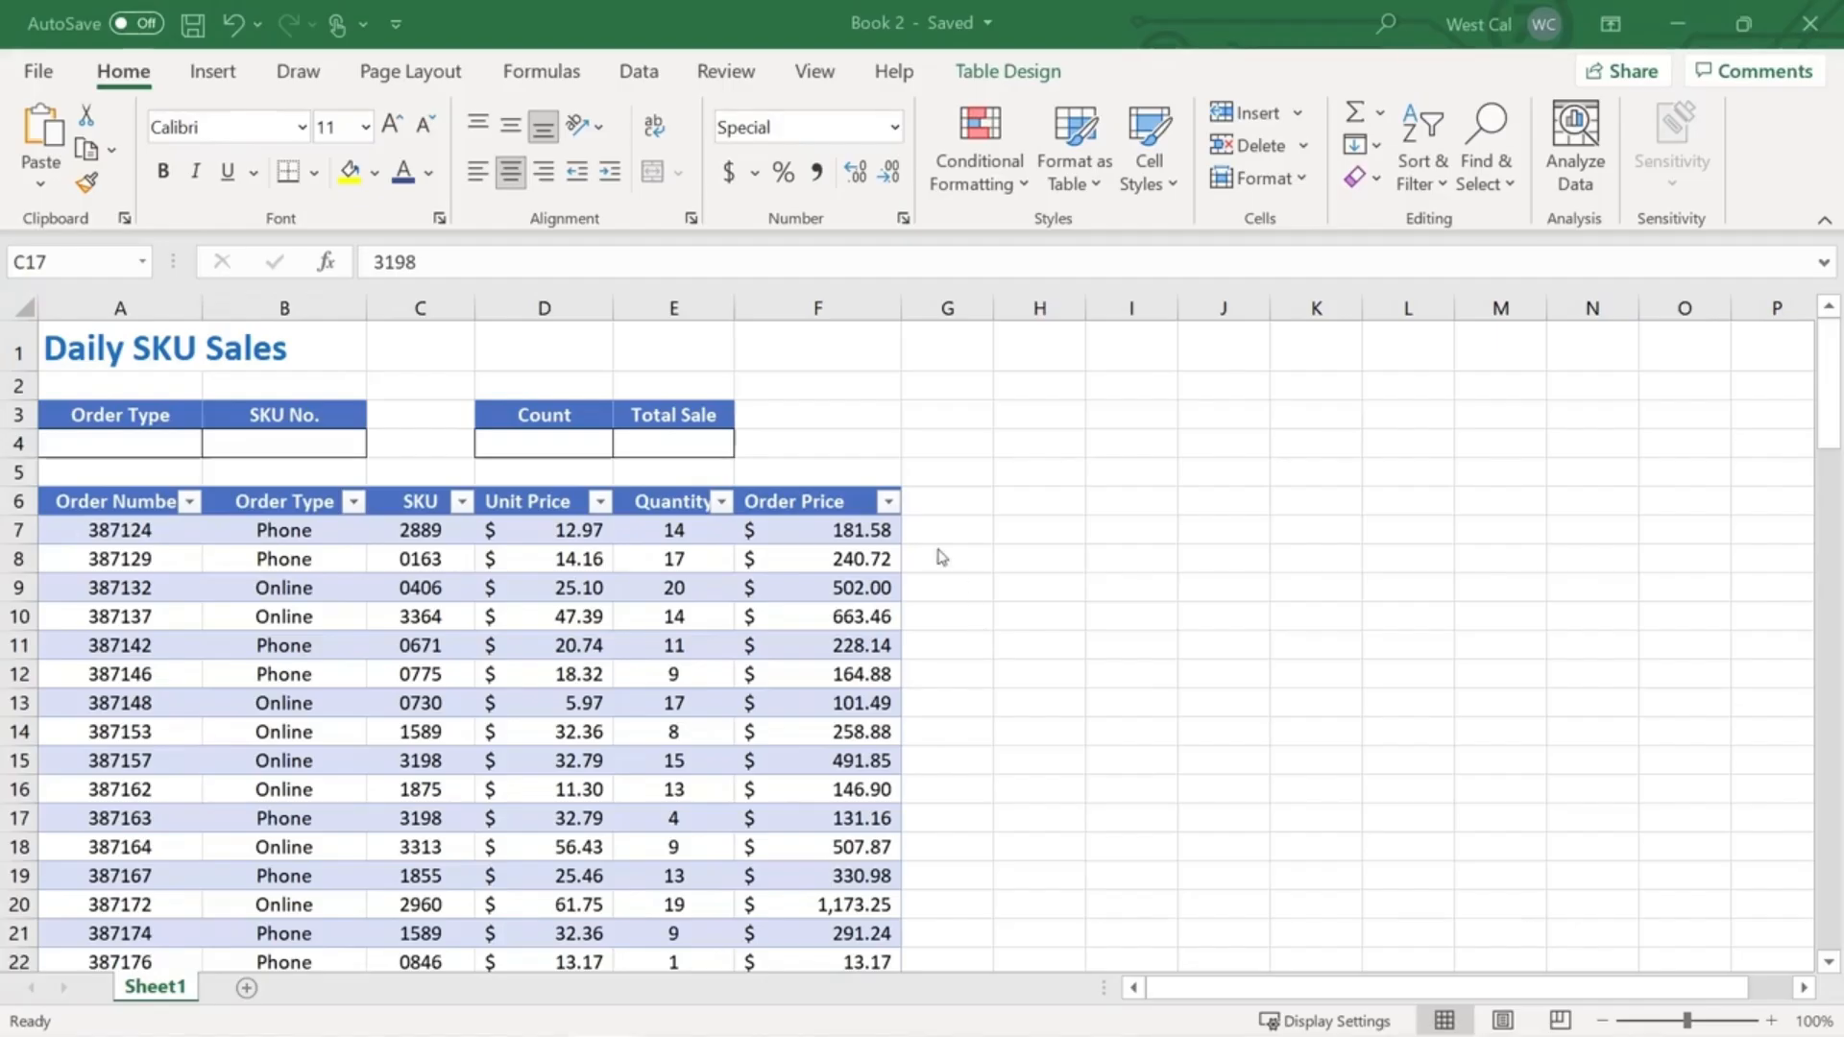
click(813, 73)
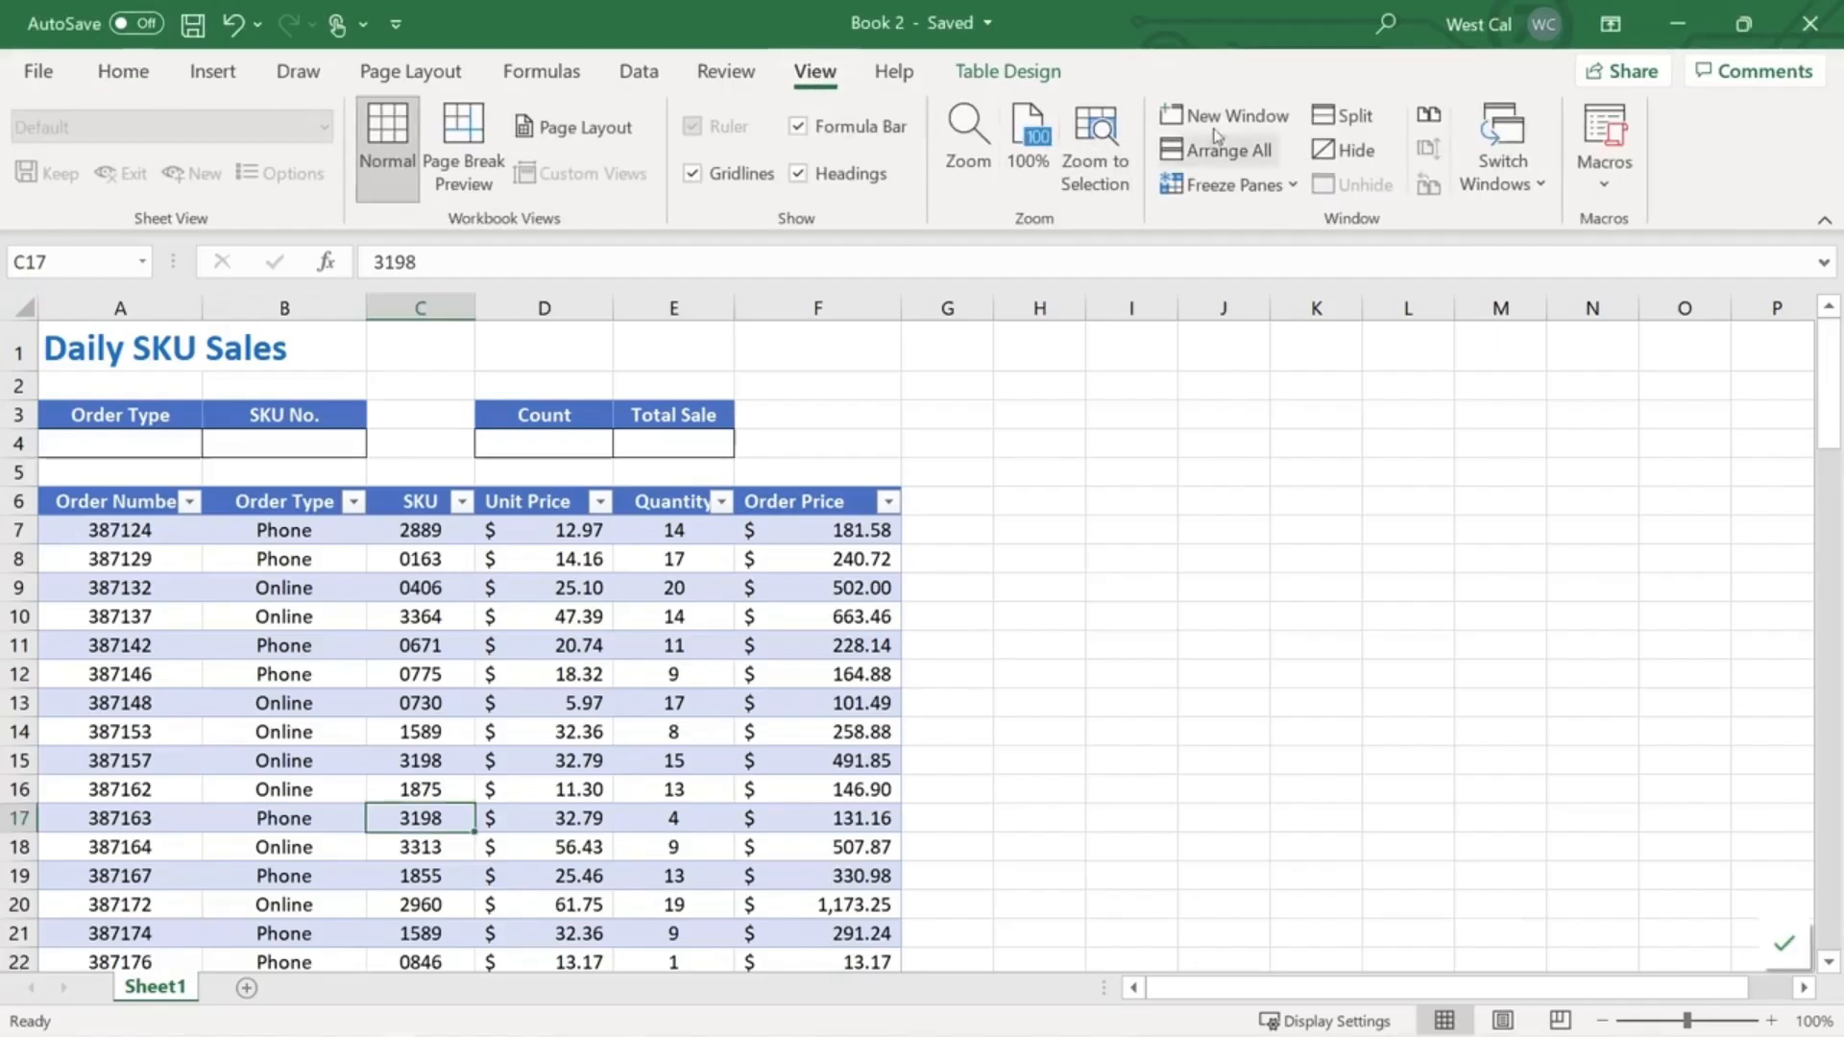
click(1224, 121)
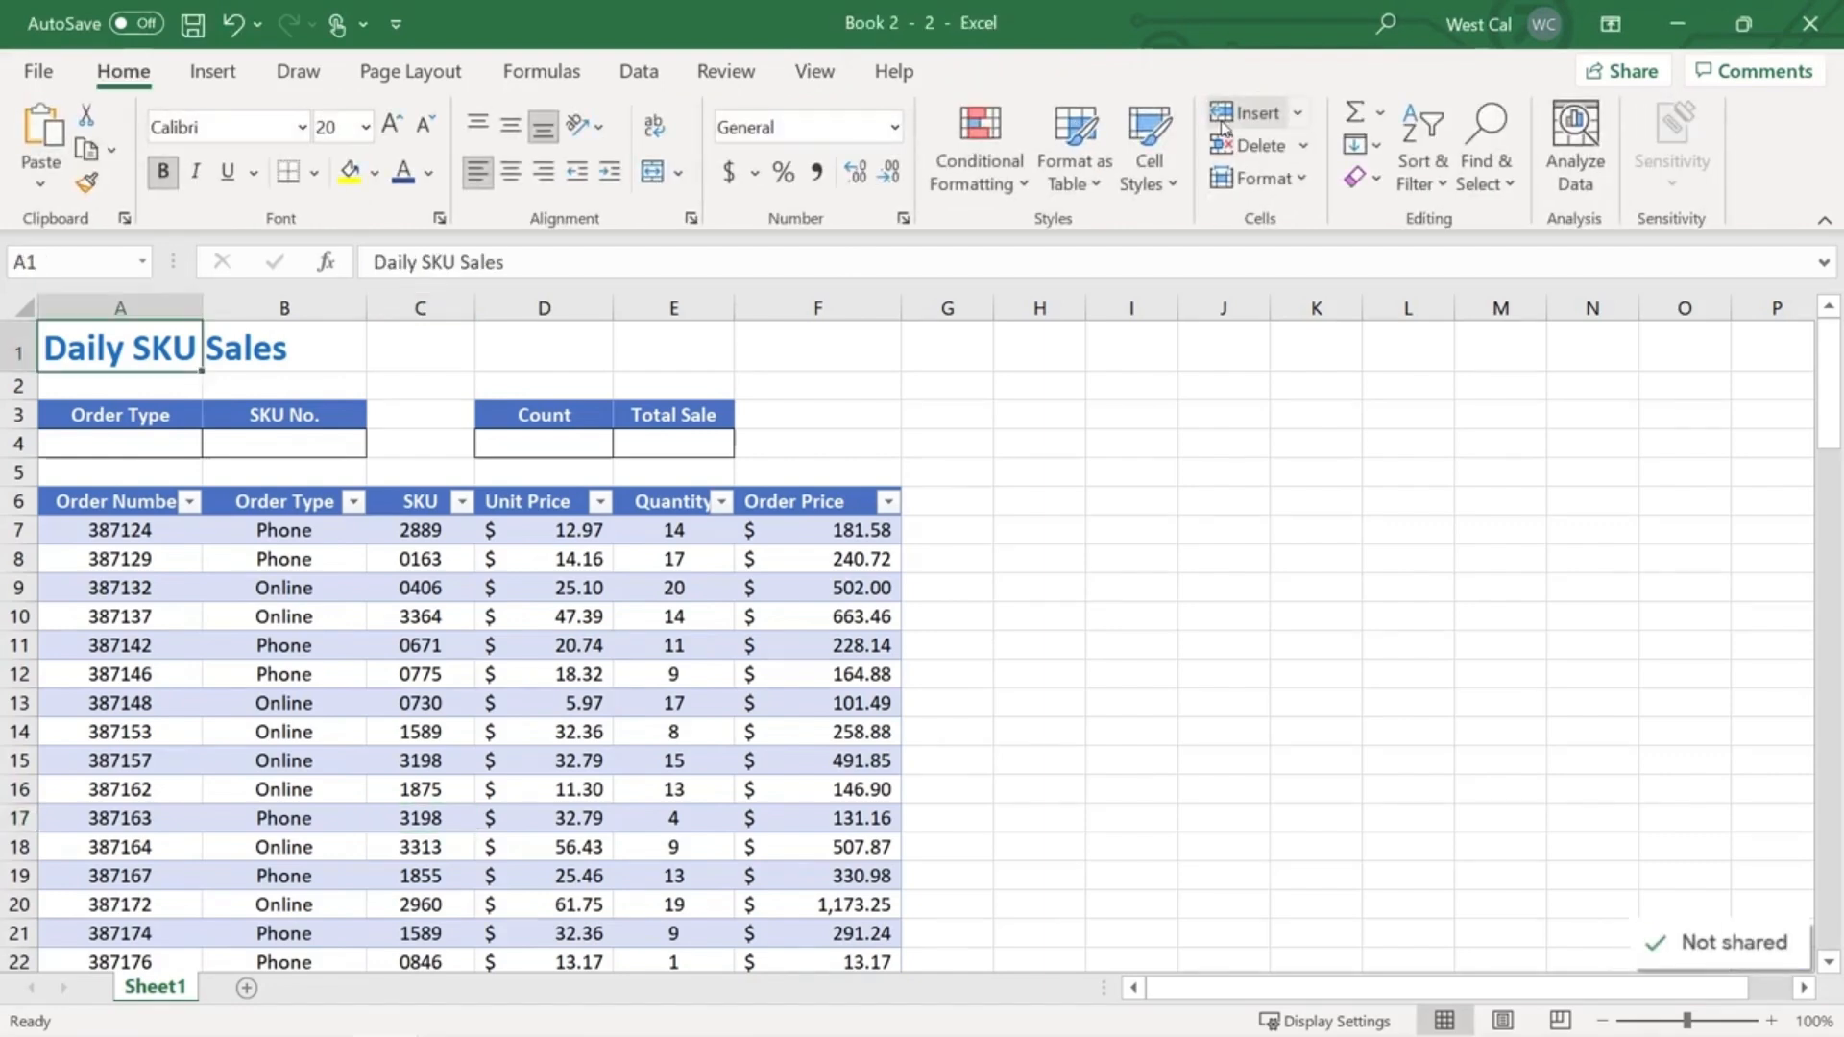
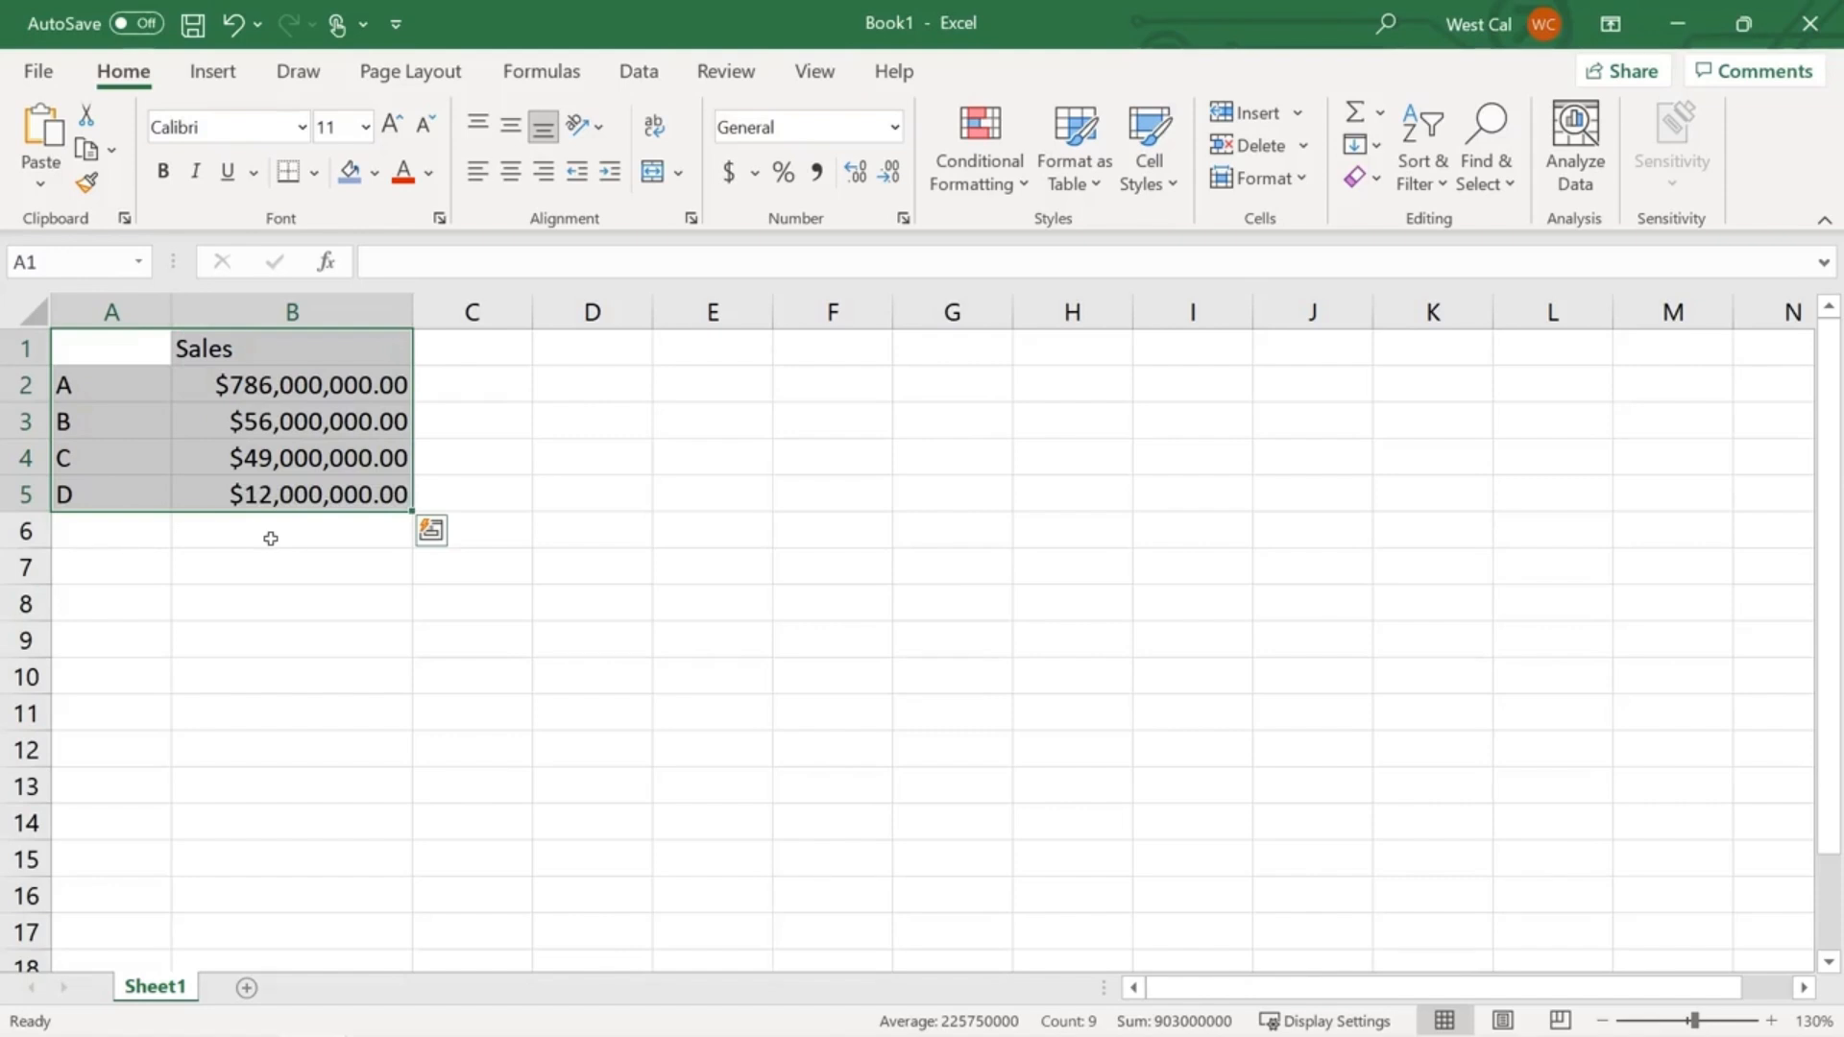
click(215, 72)
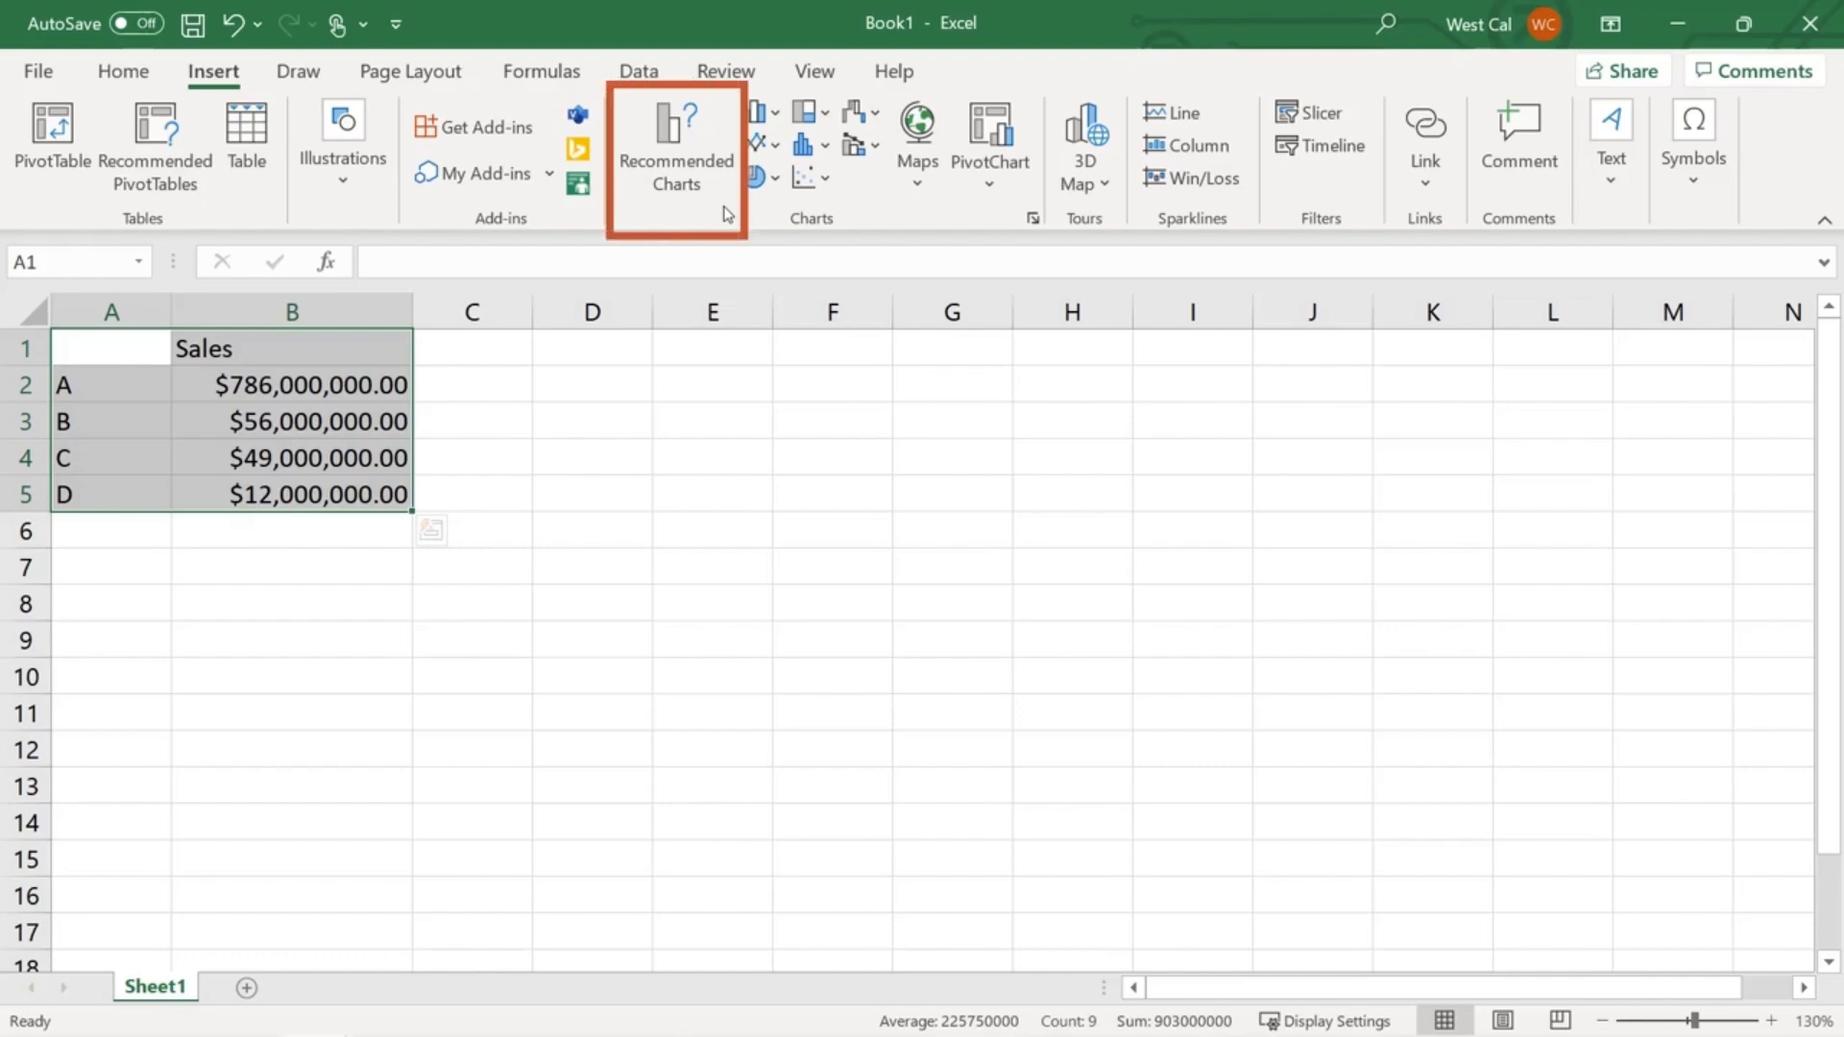
click(649, 131)
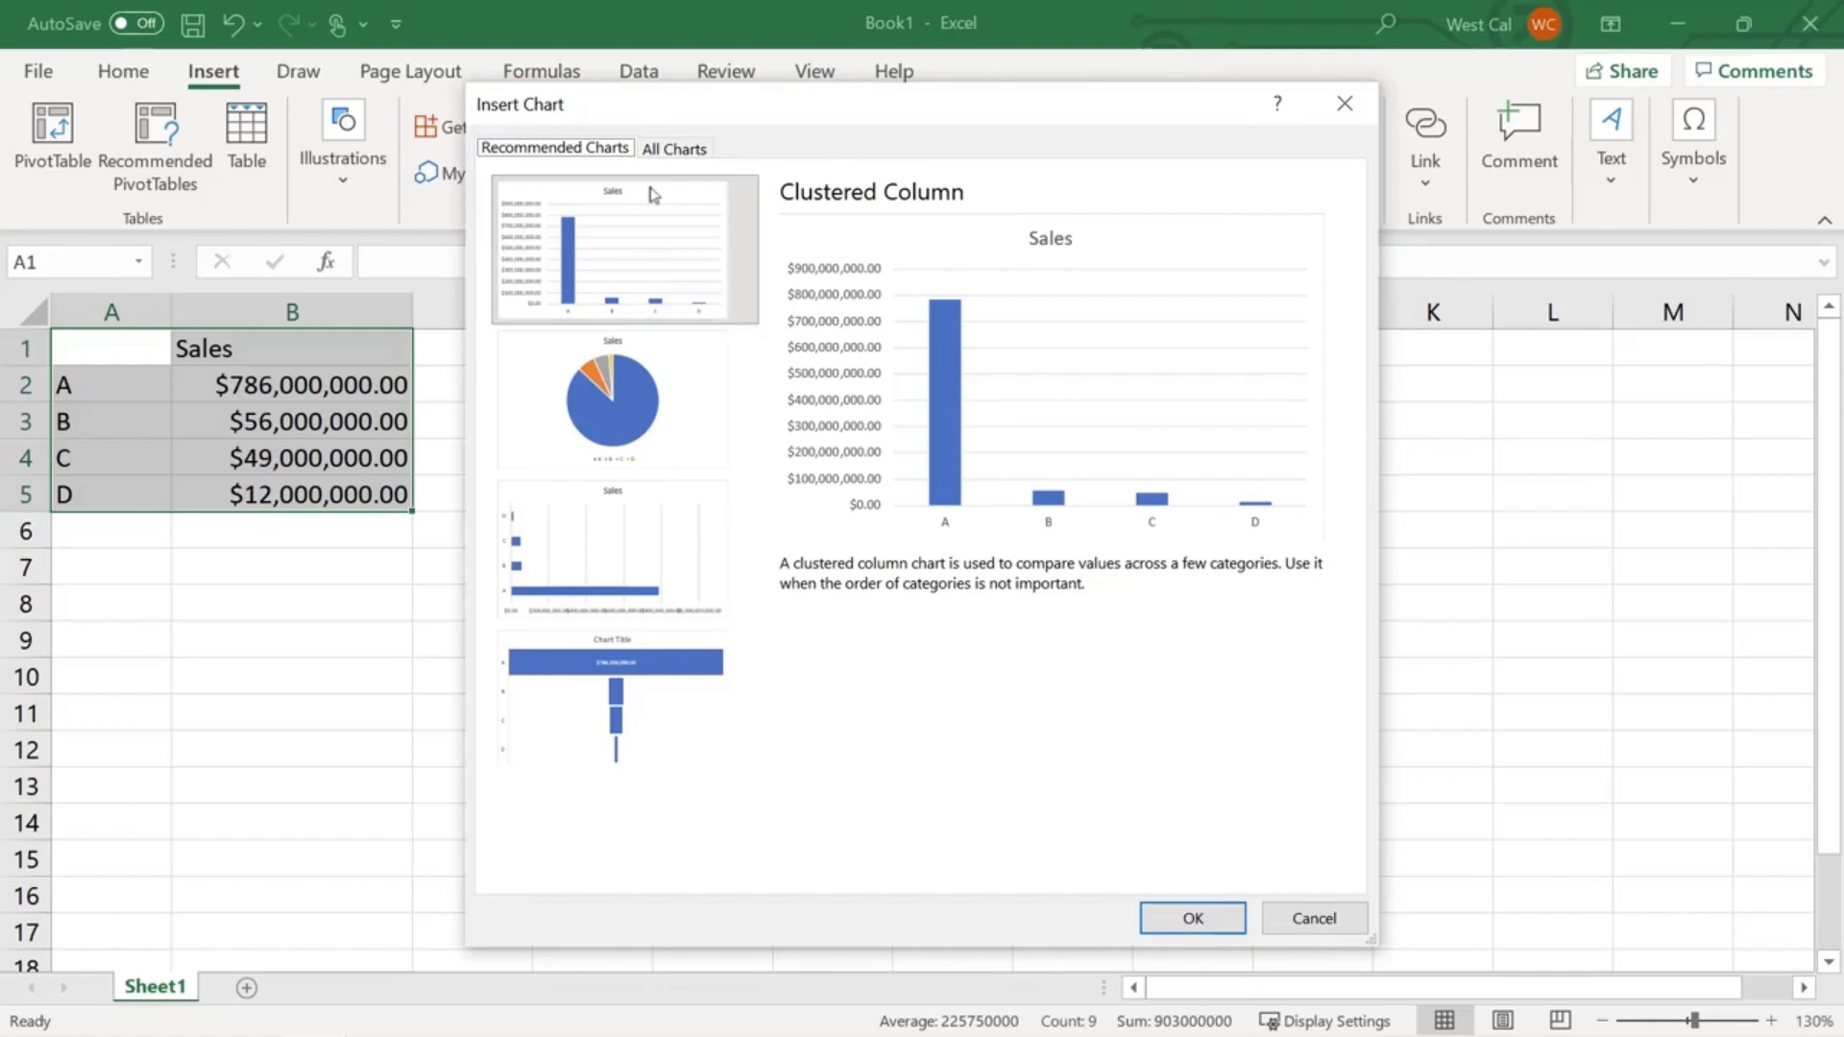
click(650, 389)
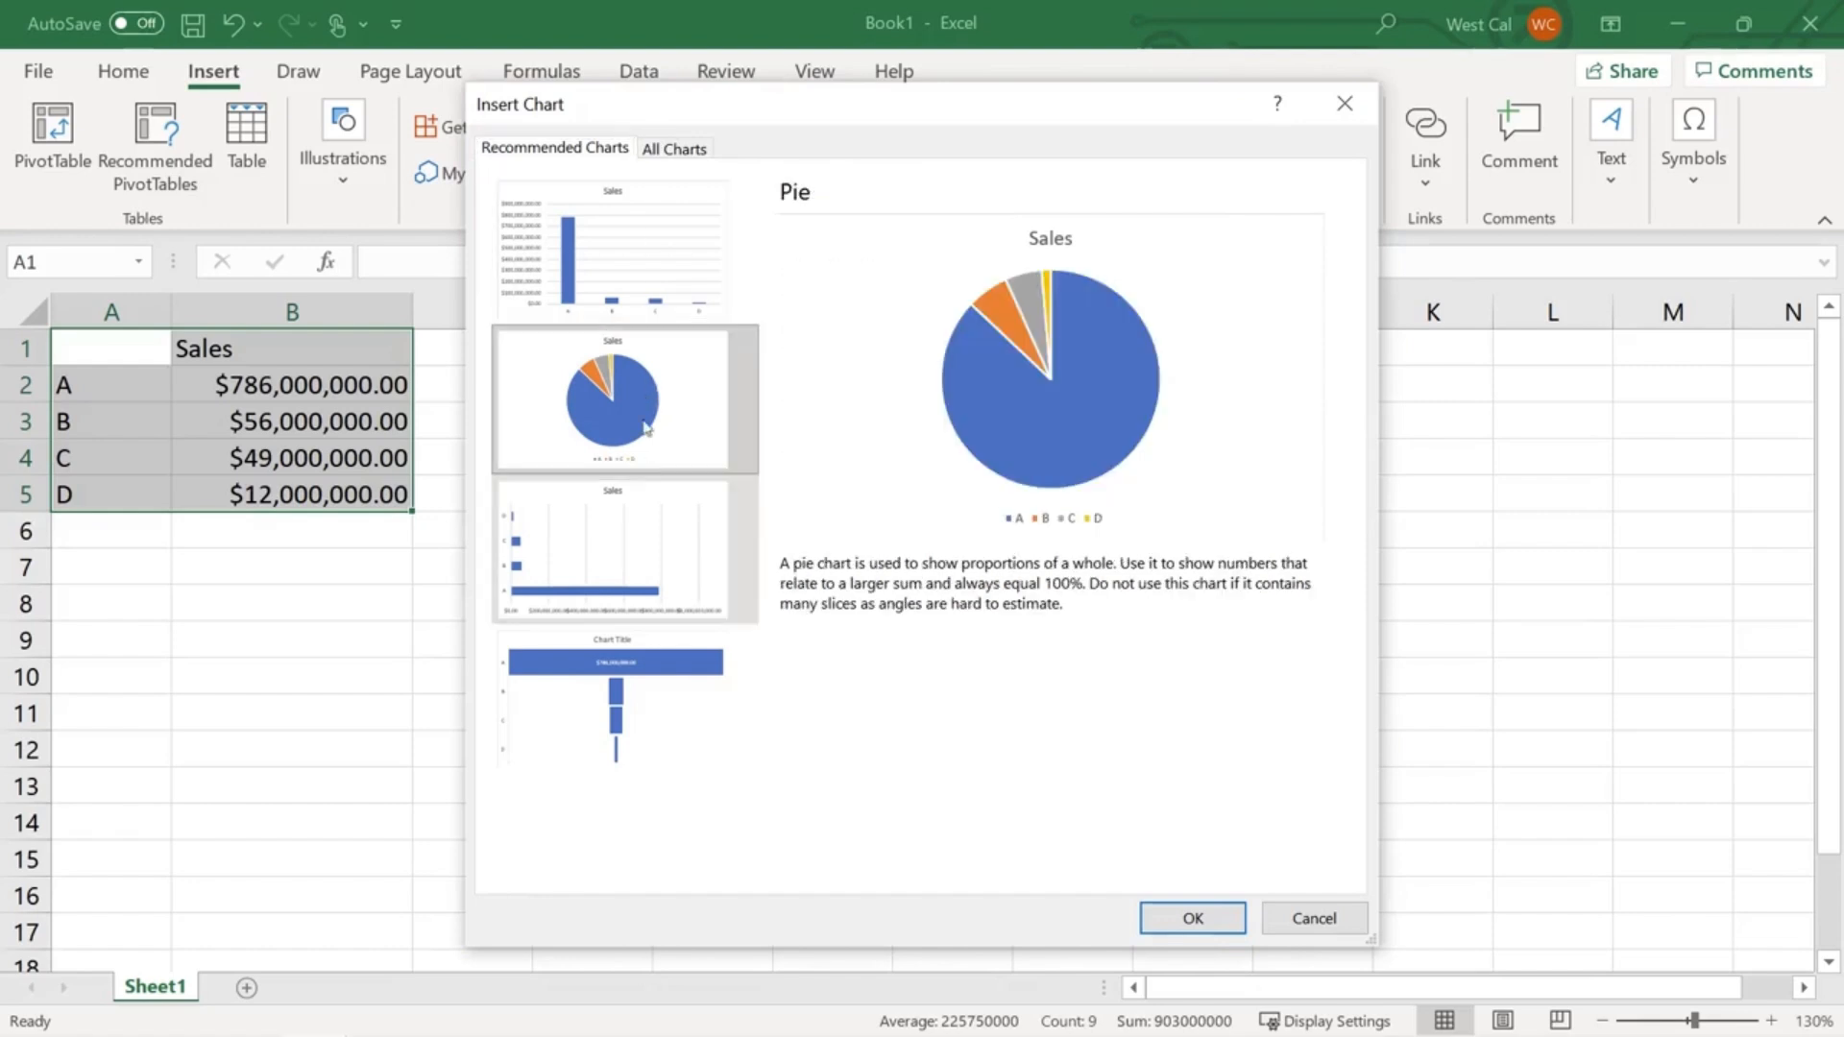
click(625, 555)
click(629, 701)
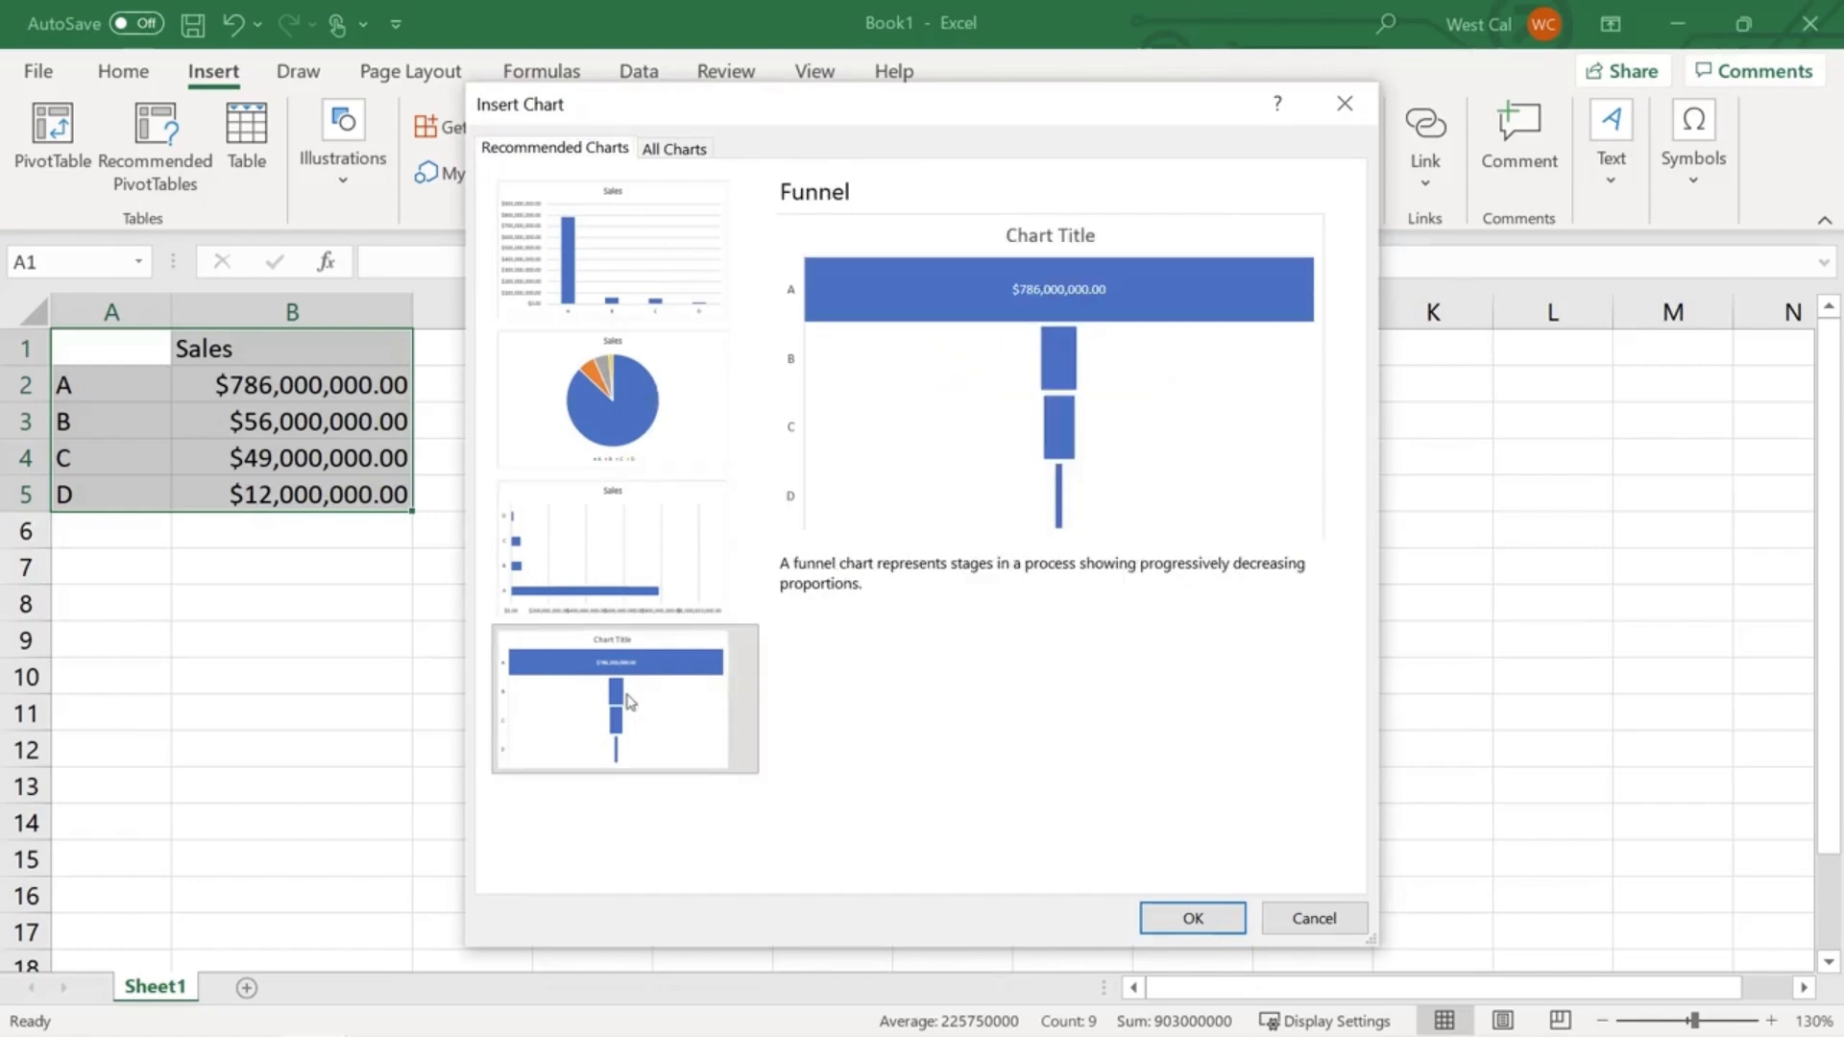
click(641, 309)
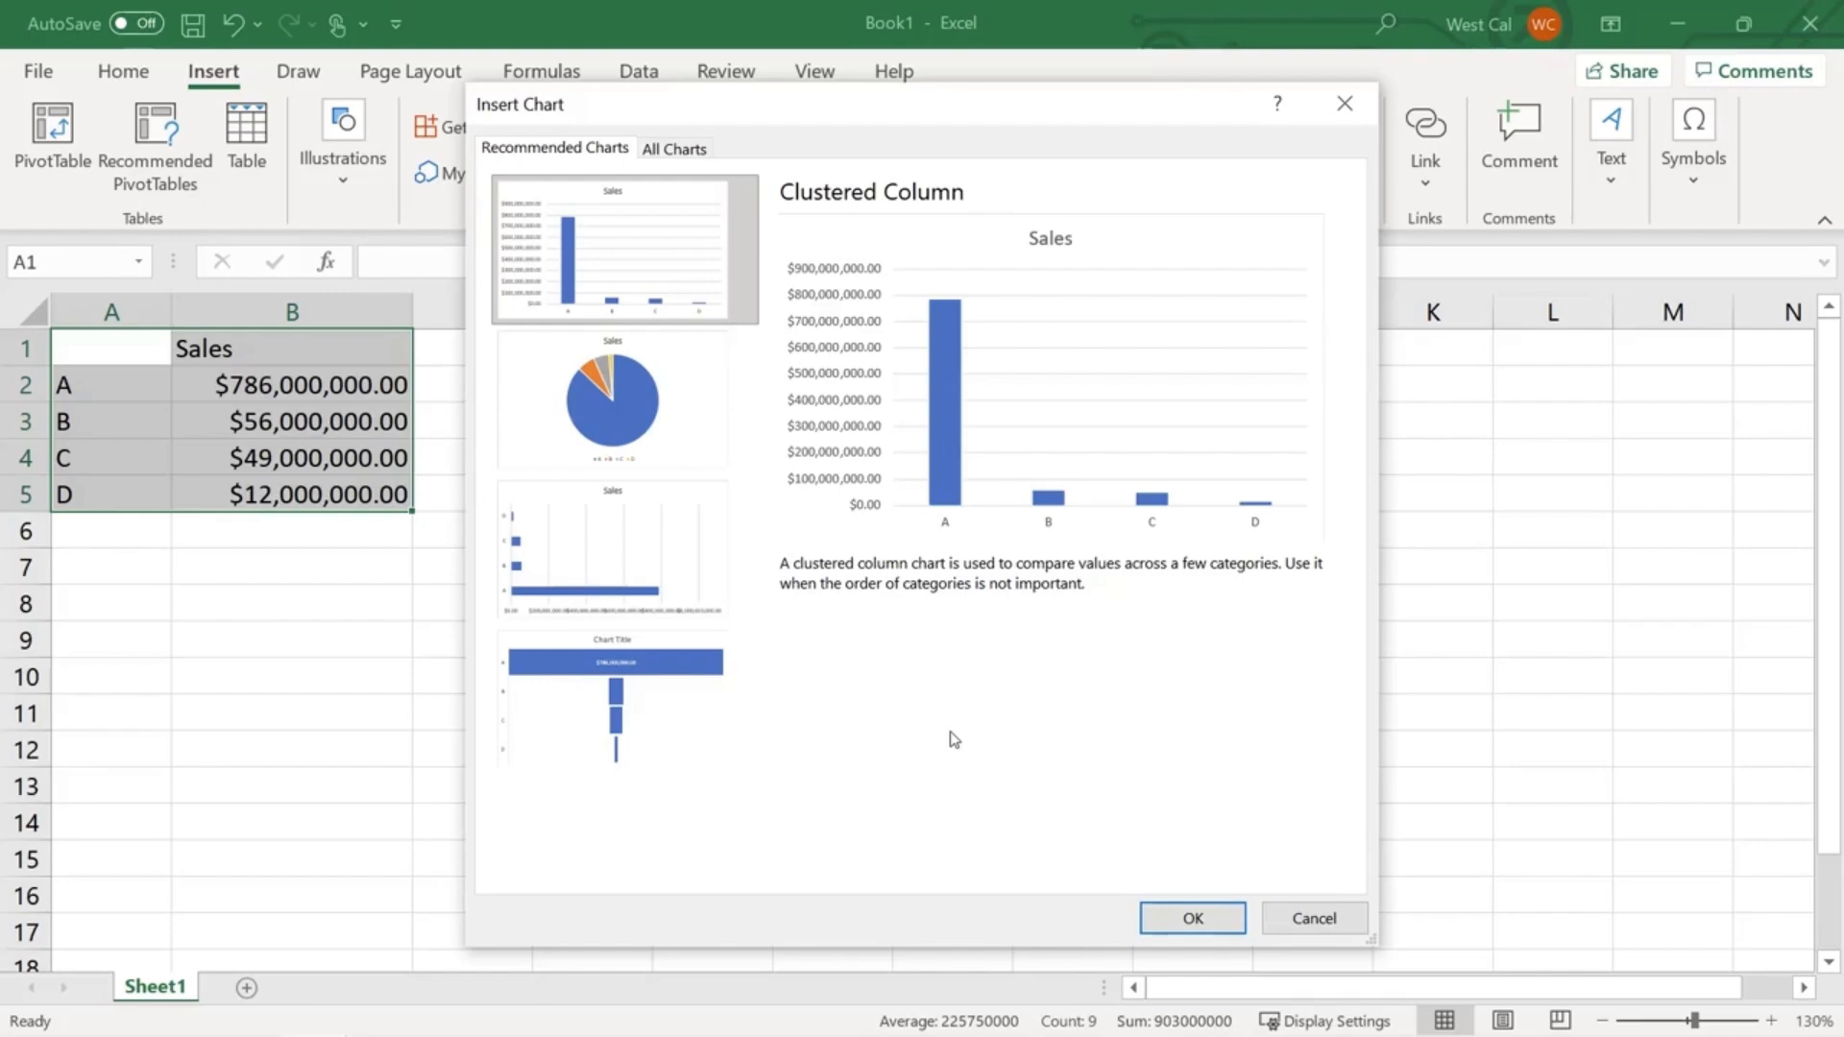
click(1298, 924)
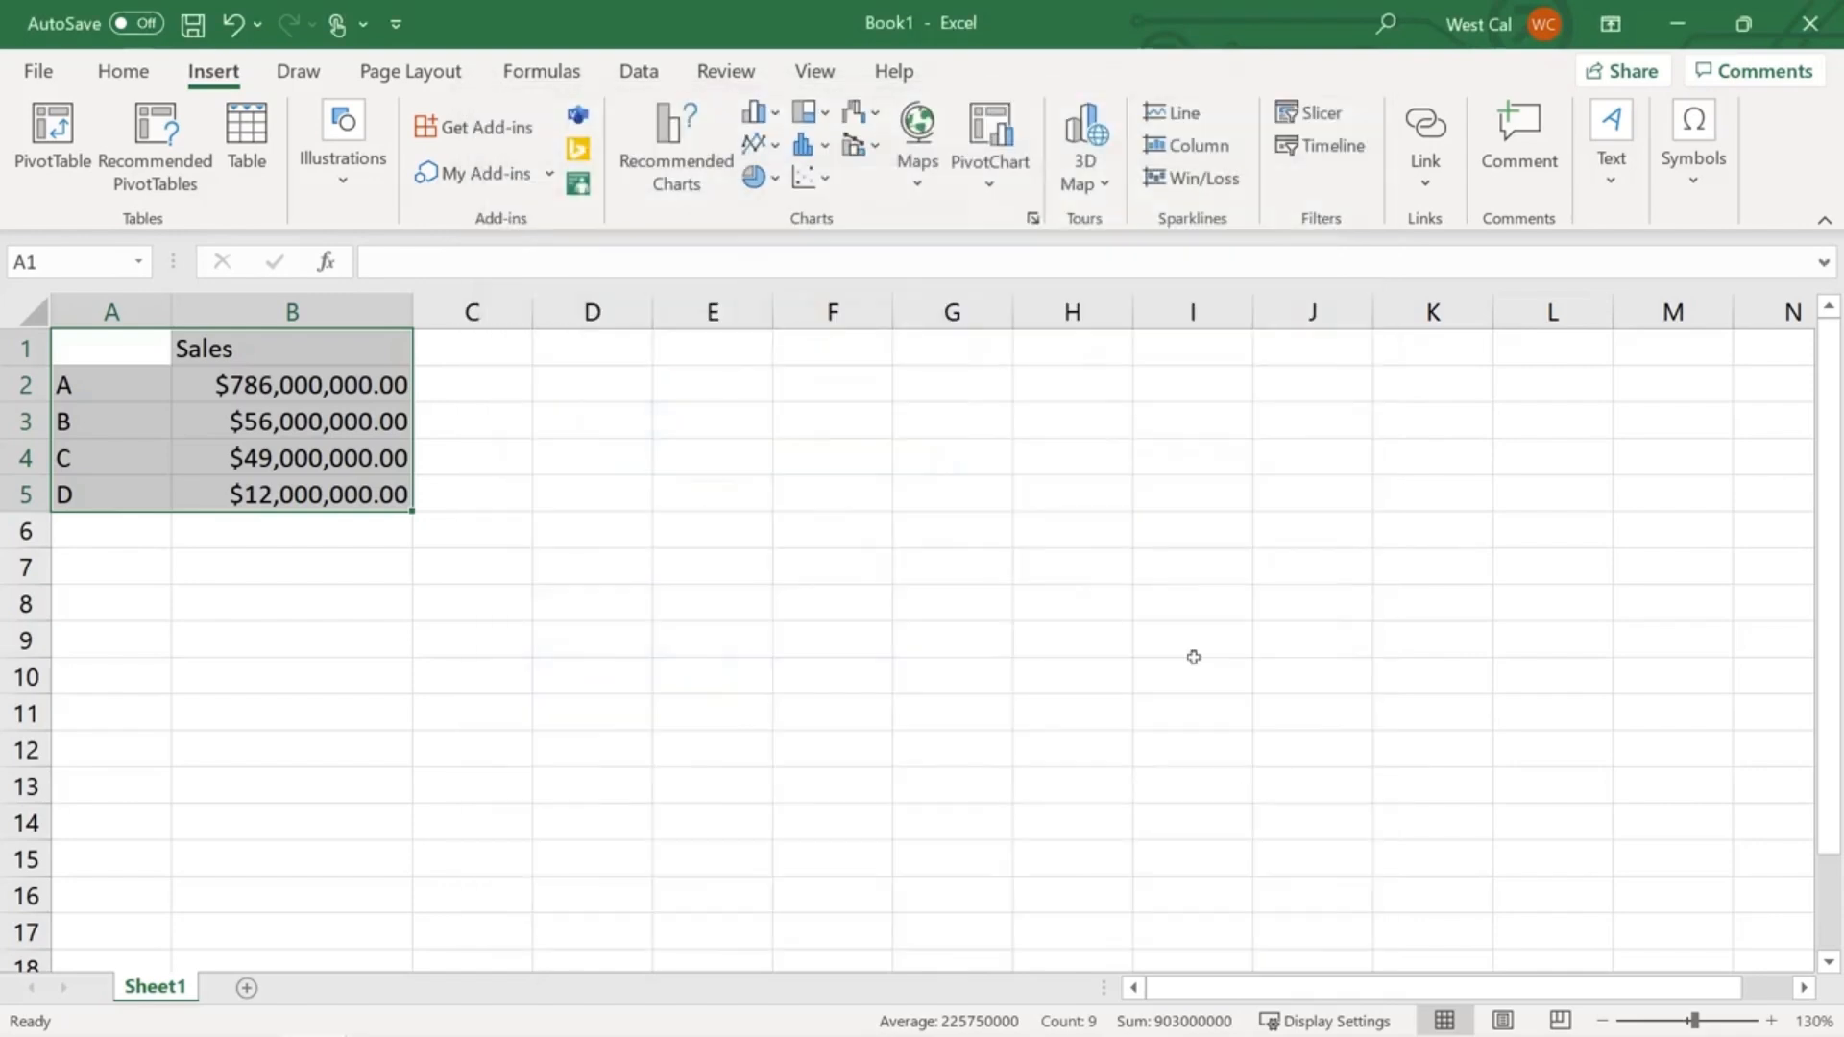
- Insert a pie chart for the Sales data from the All Charts list
click(1032, 222)
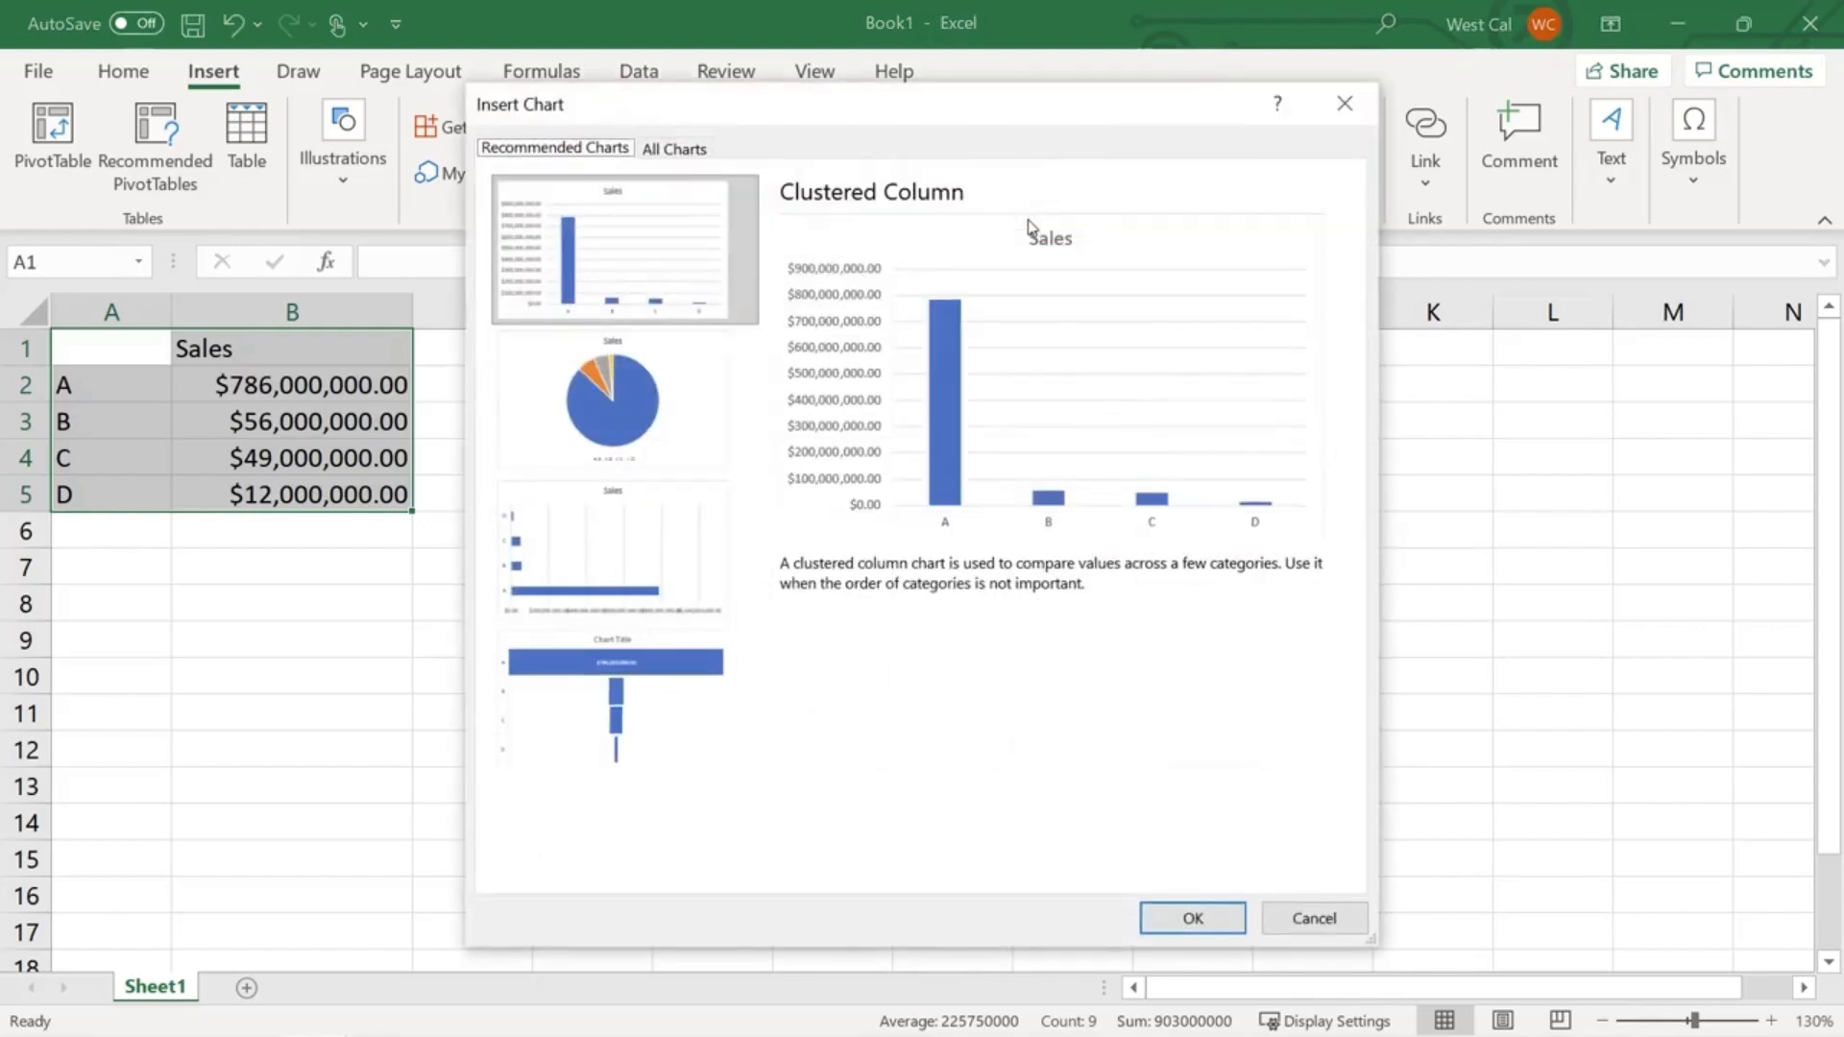
click(680, 148)
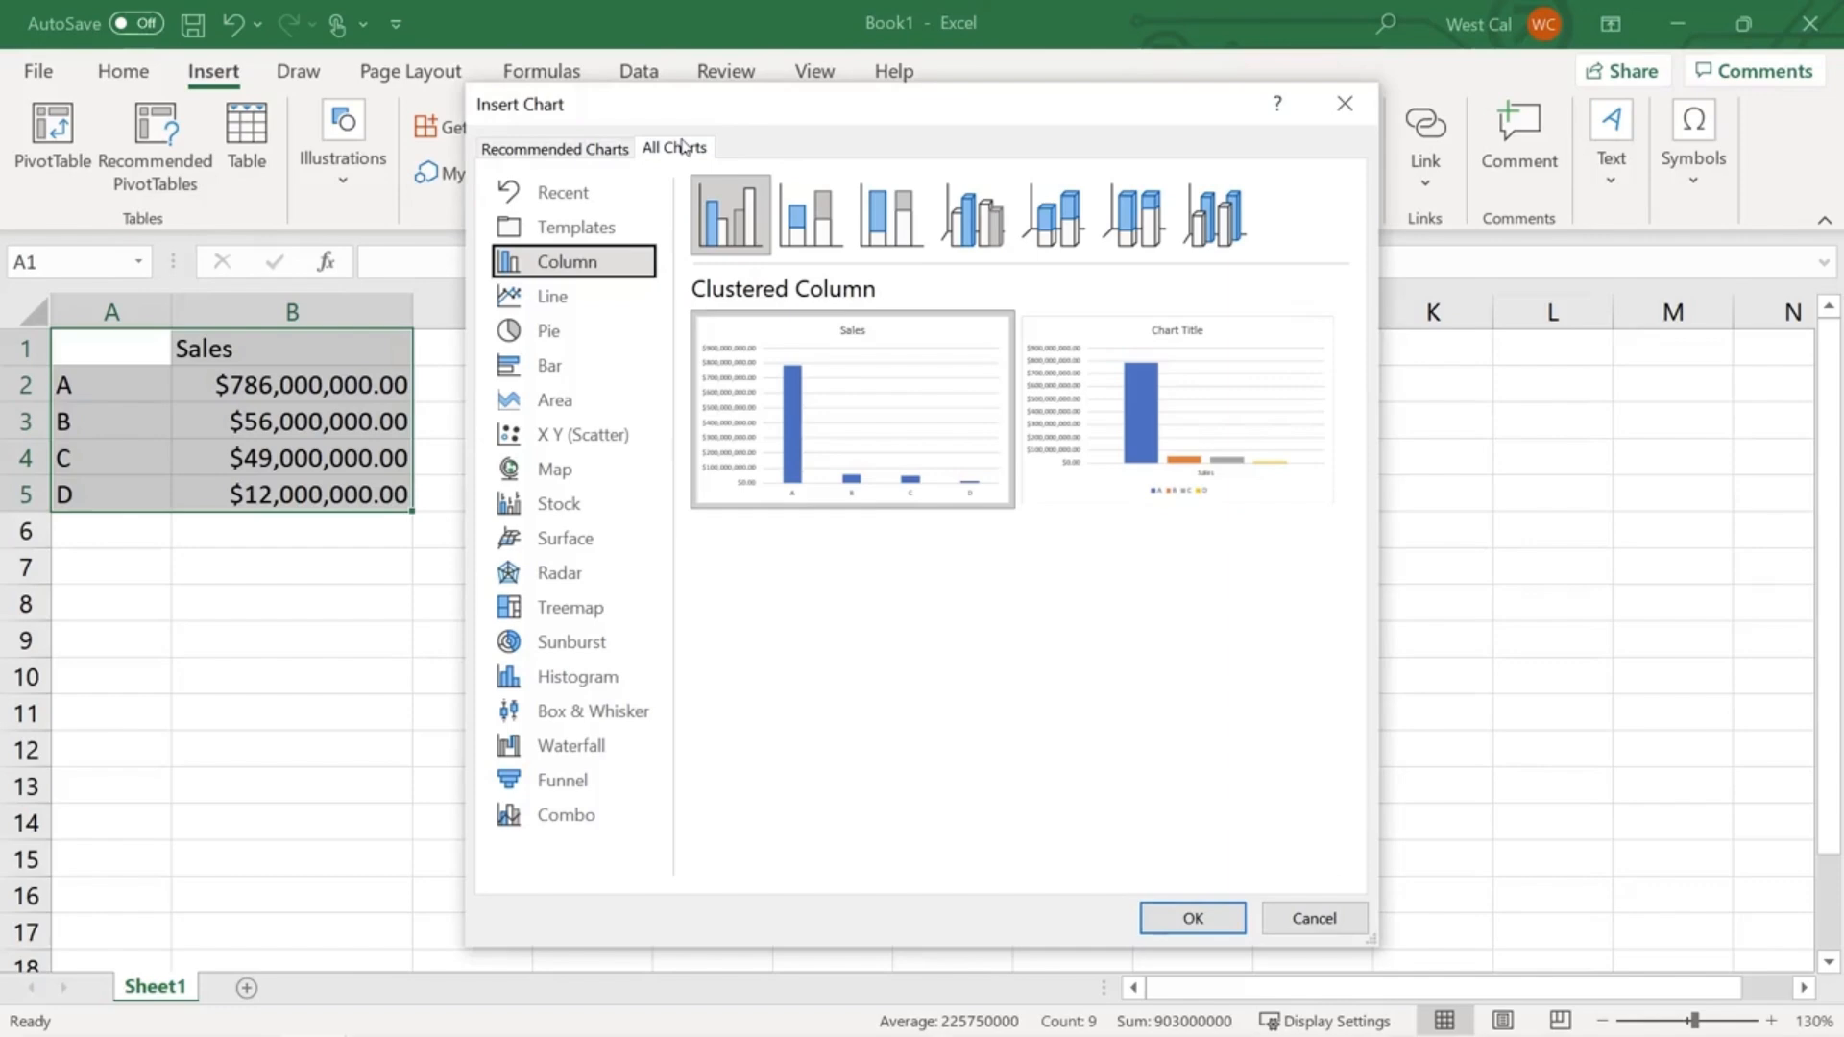
double_click(943, 477)
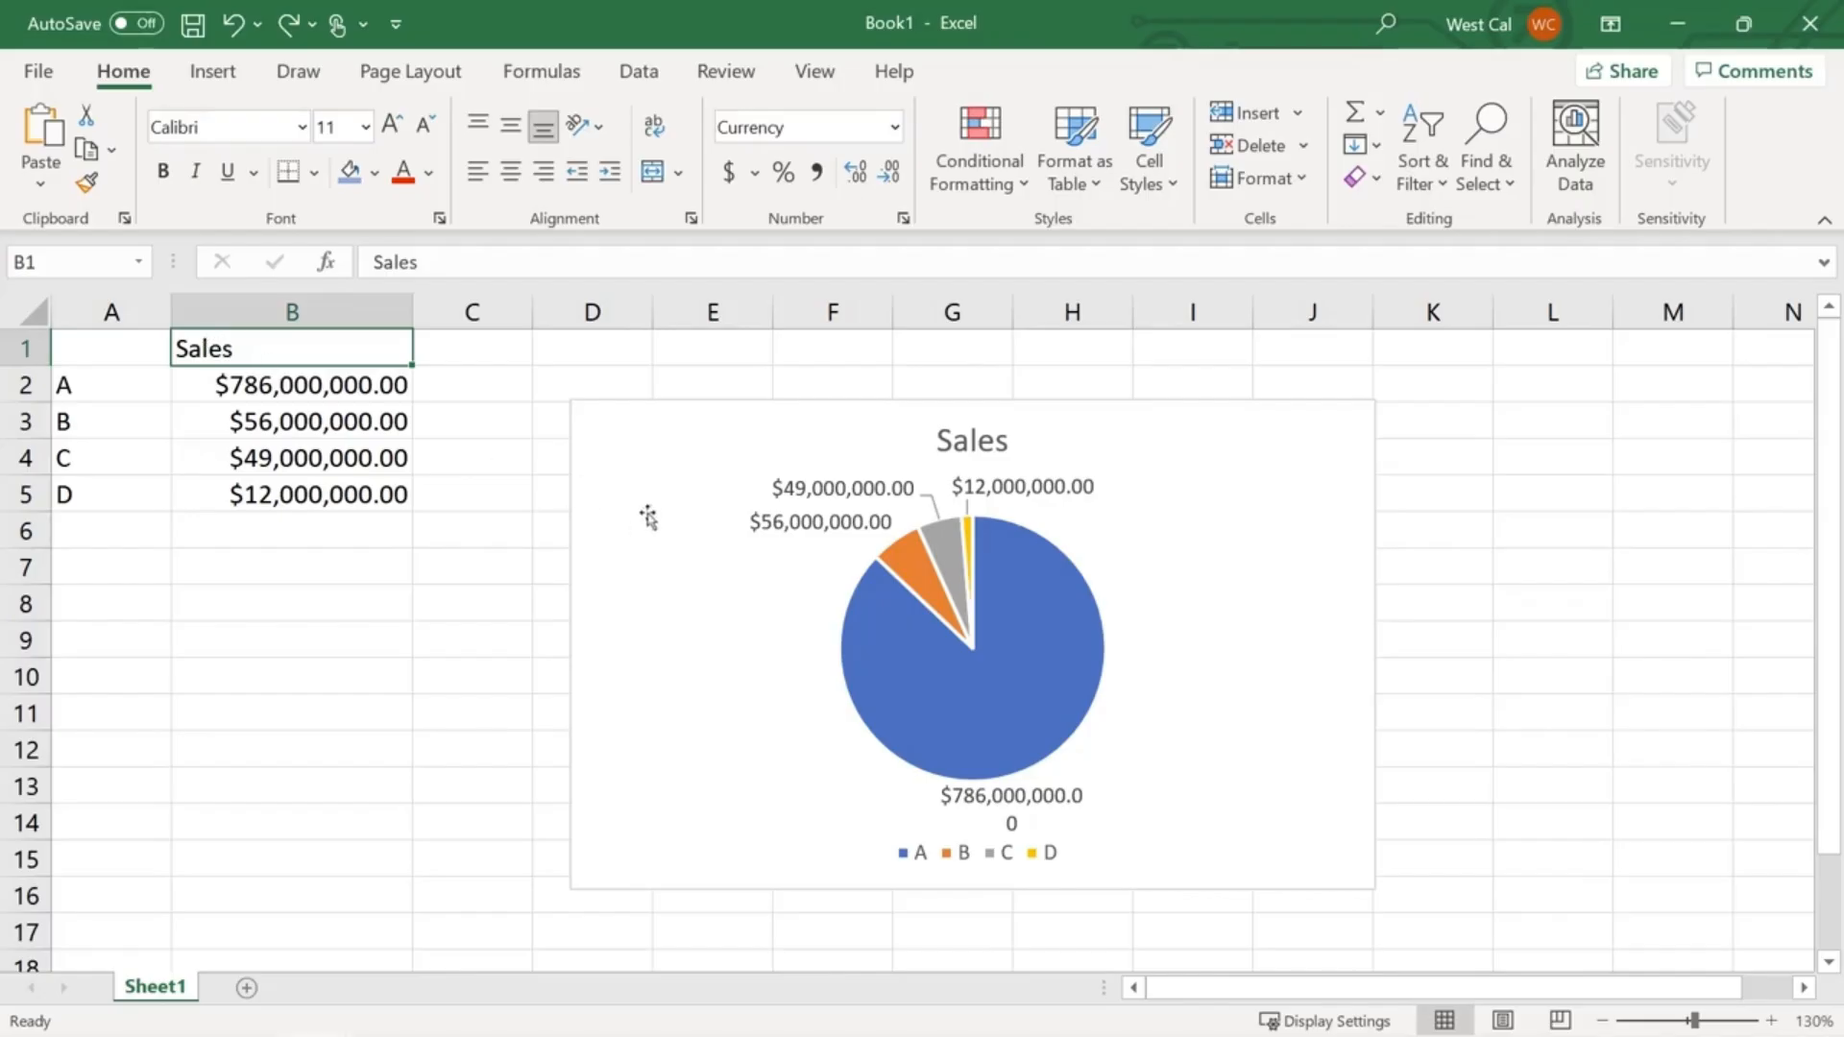
- Move the Sales pie chart against the table at column C
click(663, 549)
drag(669, 555, 514, 482)
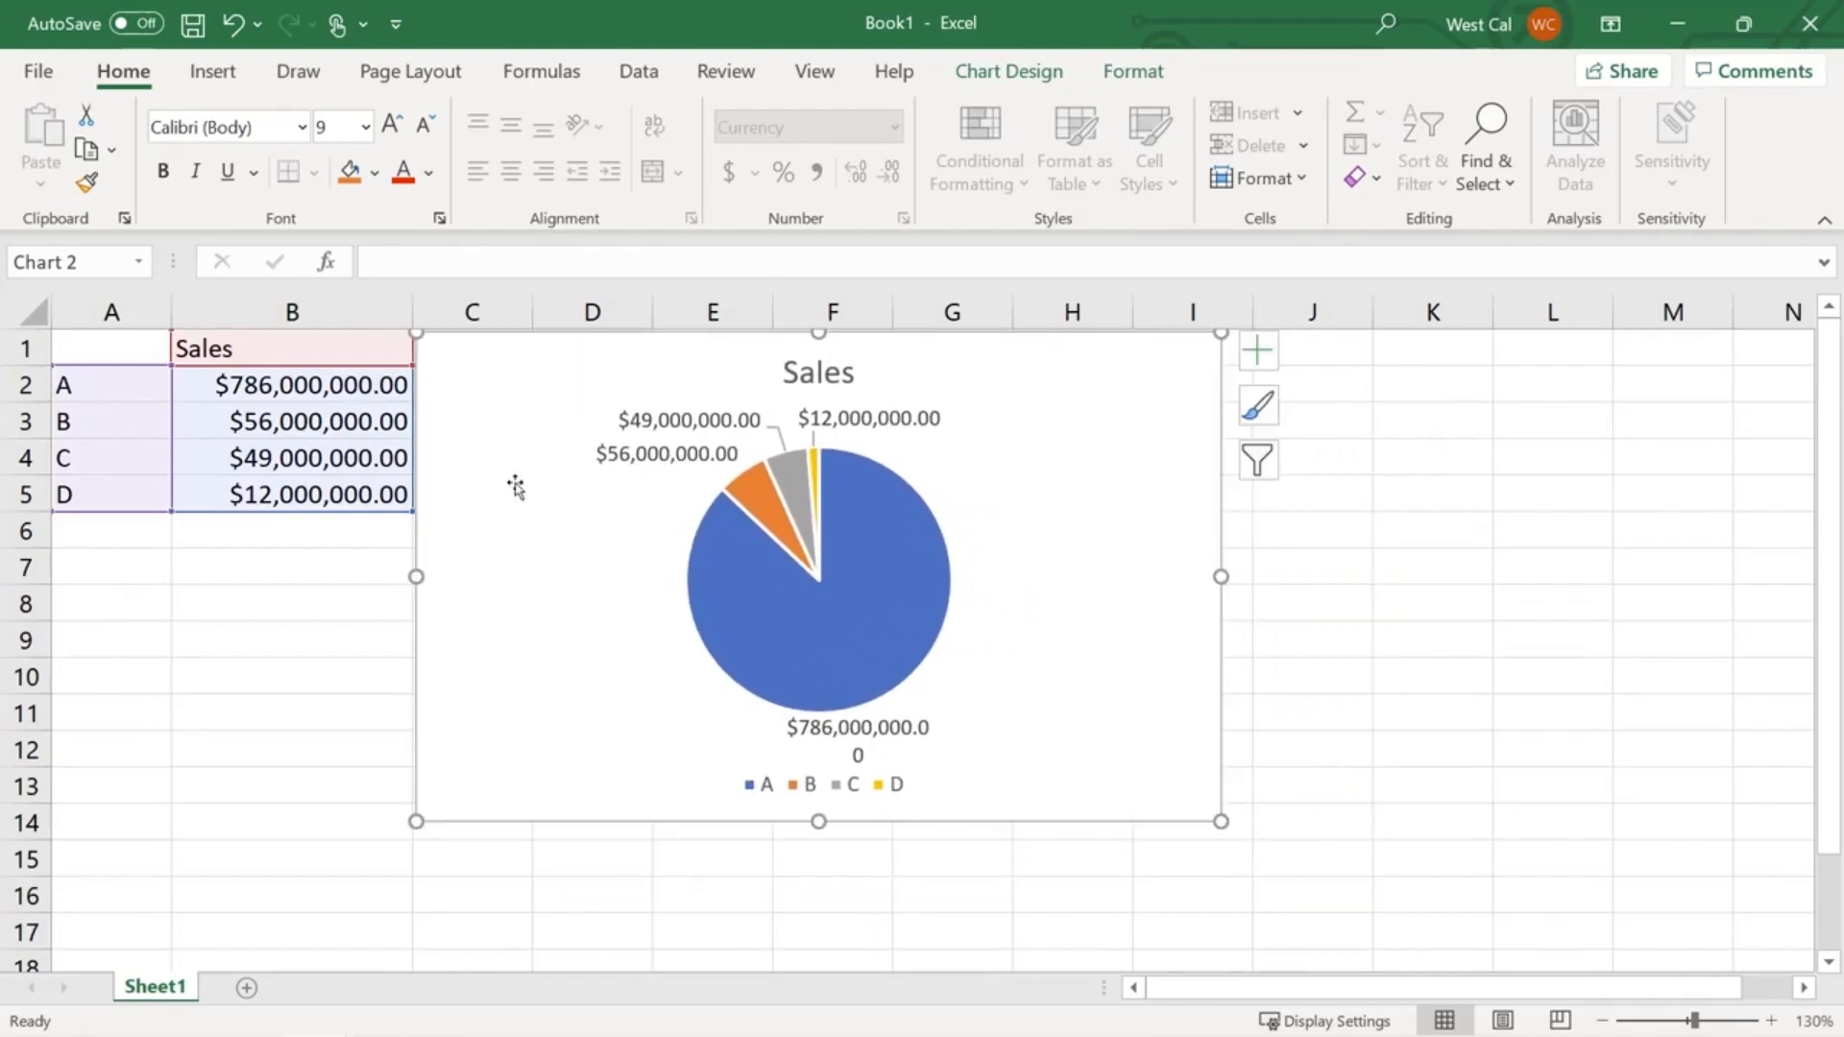
click(288, 357)
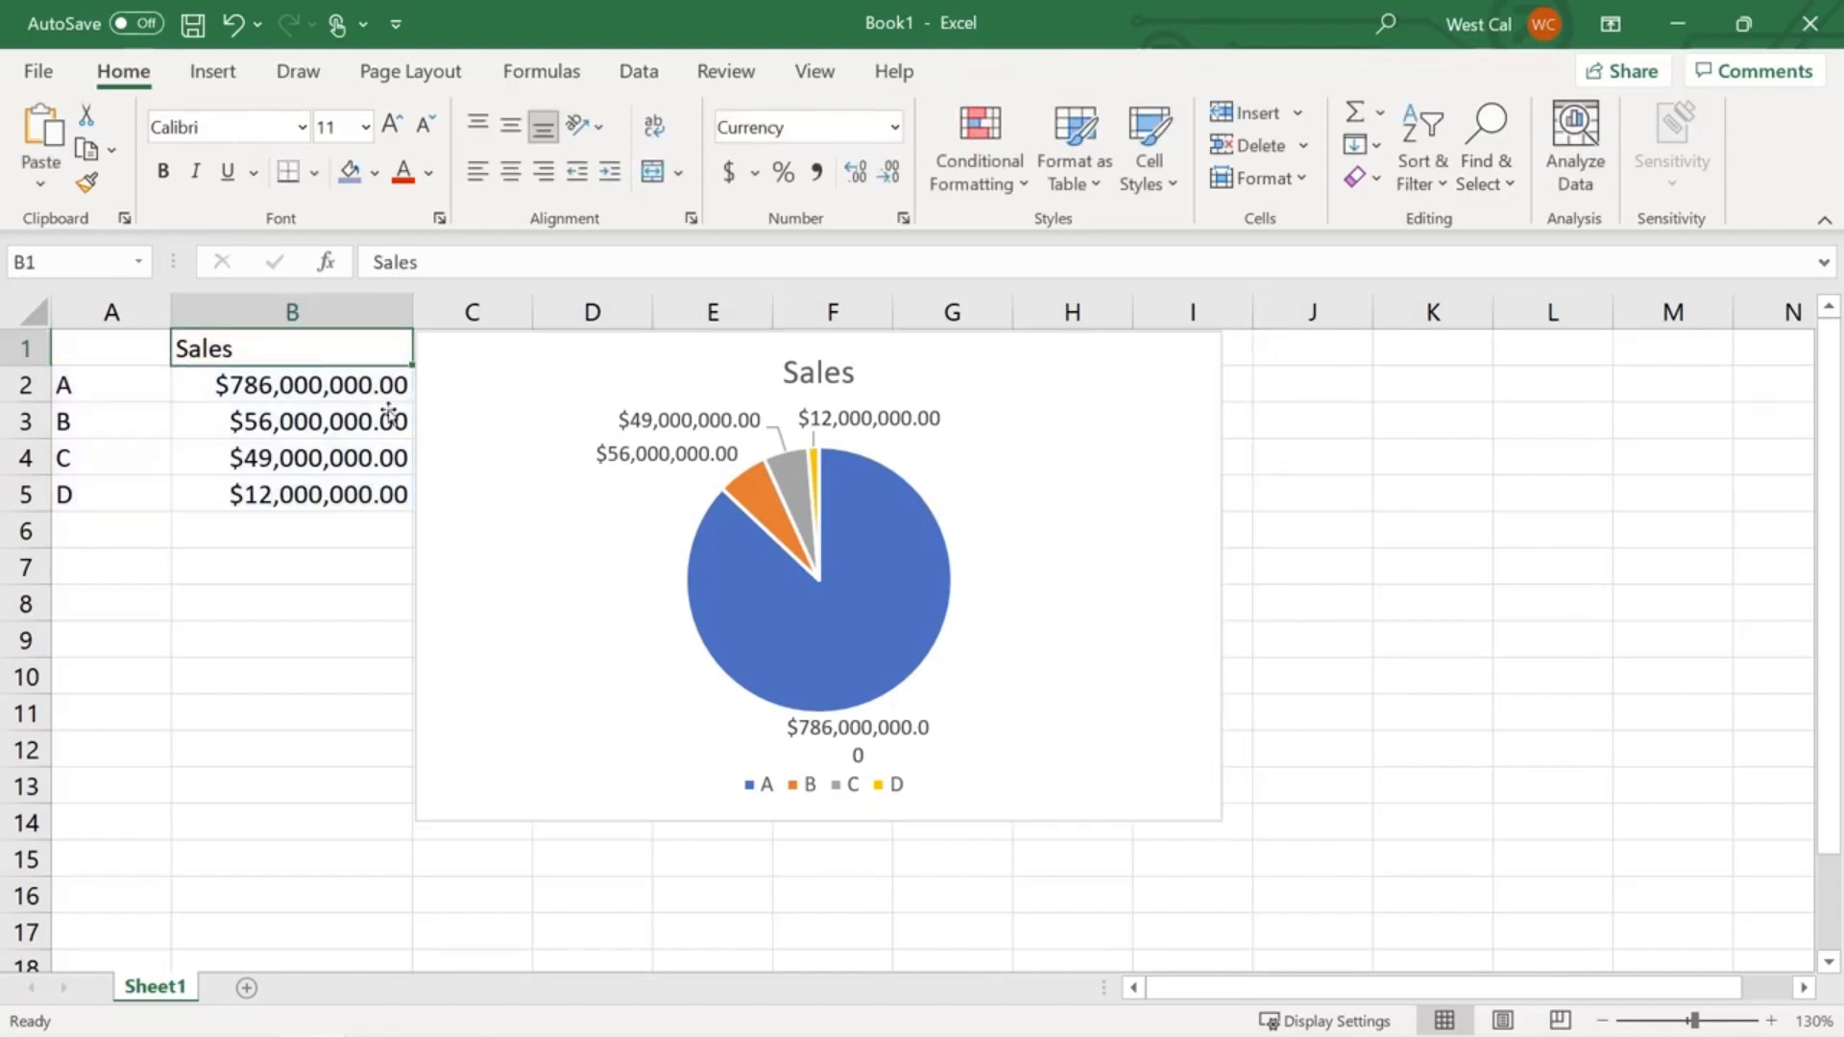
click(555, 498)
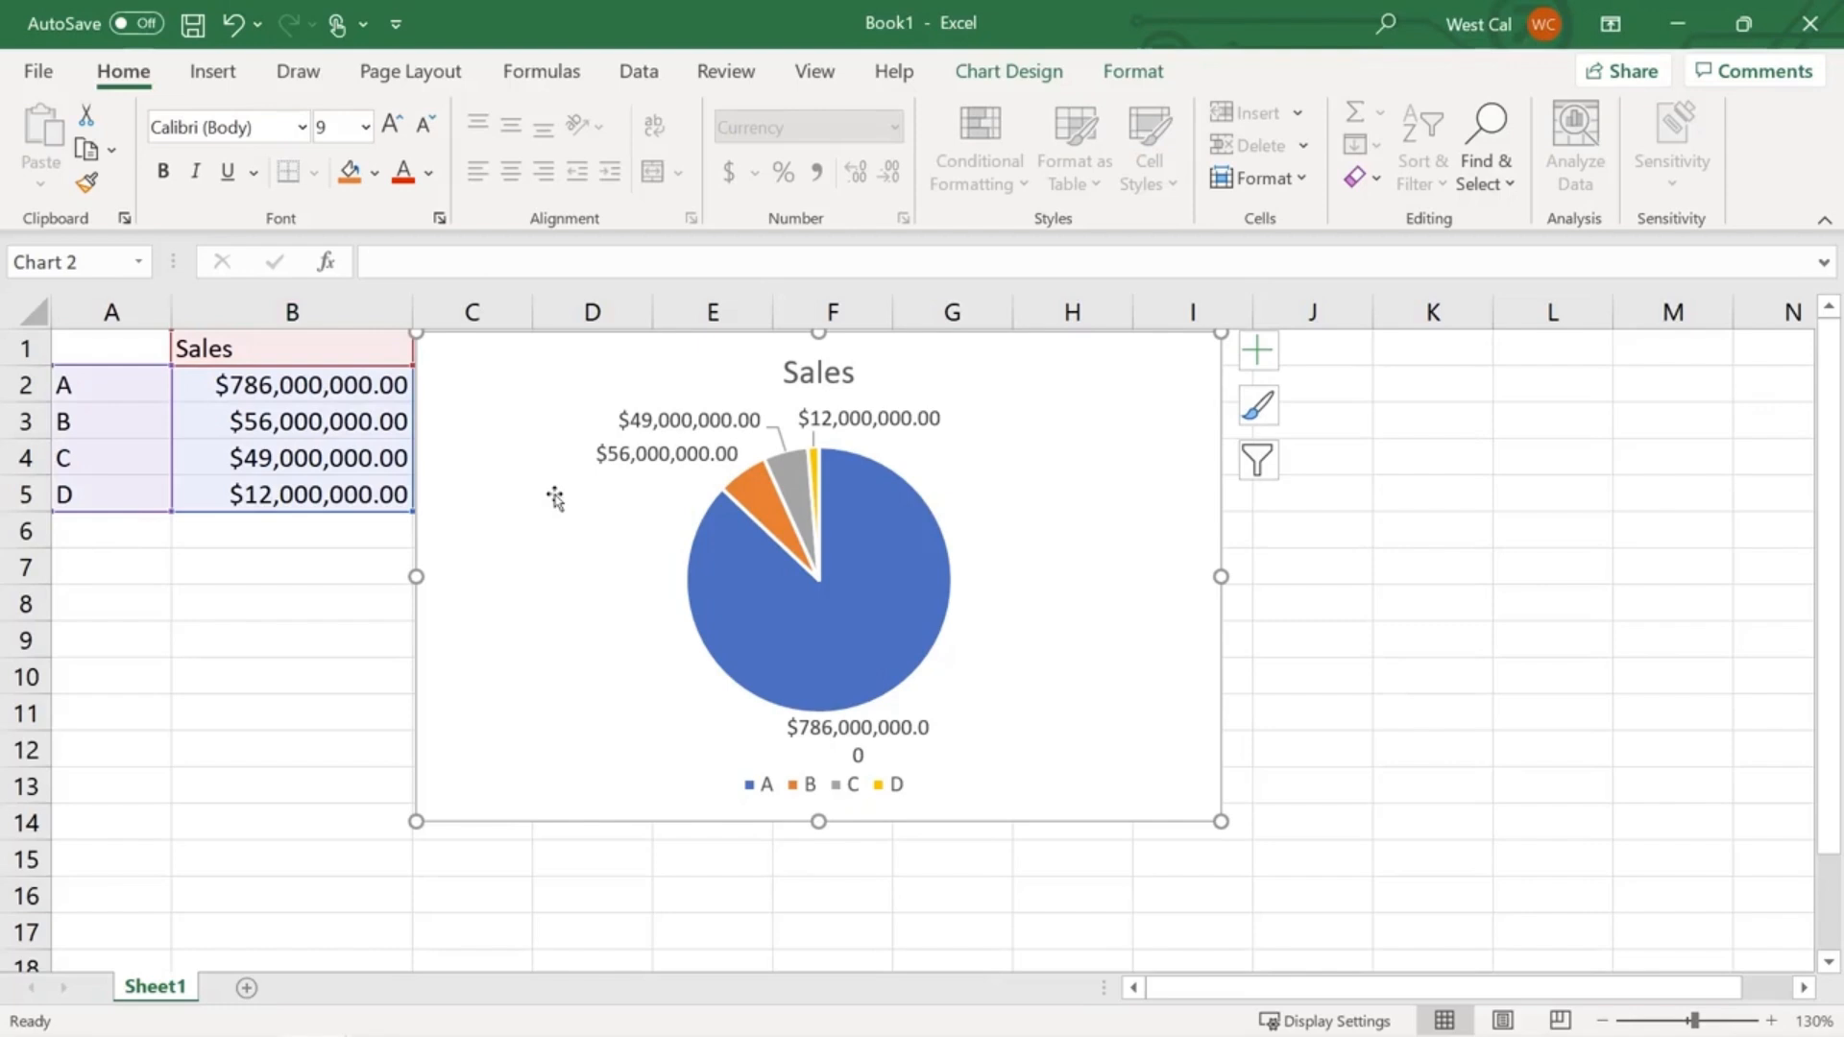
- Resize the pie chart to 2.5" high and 4.5" wide on the Format tab
click(1135, 77)
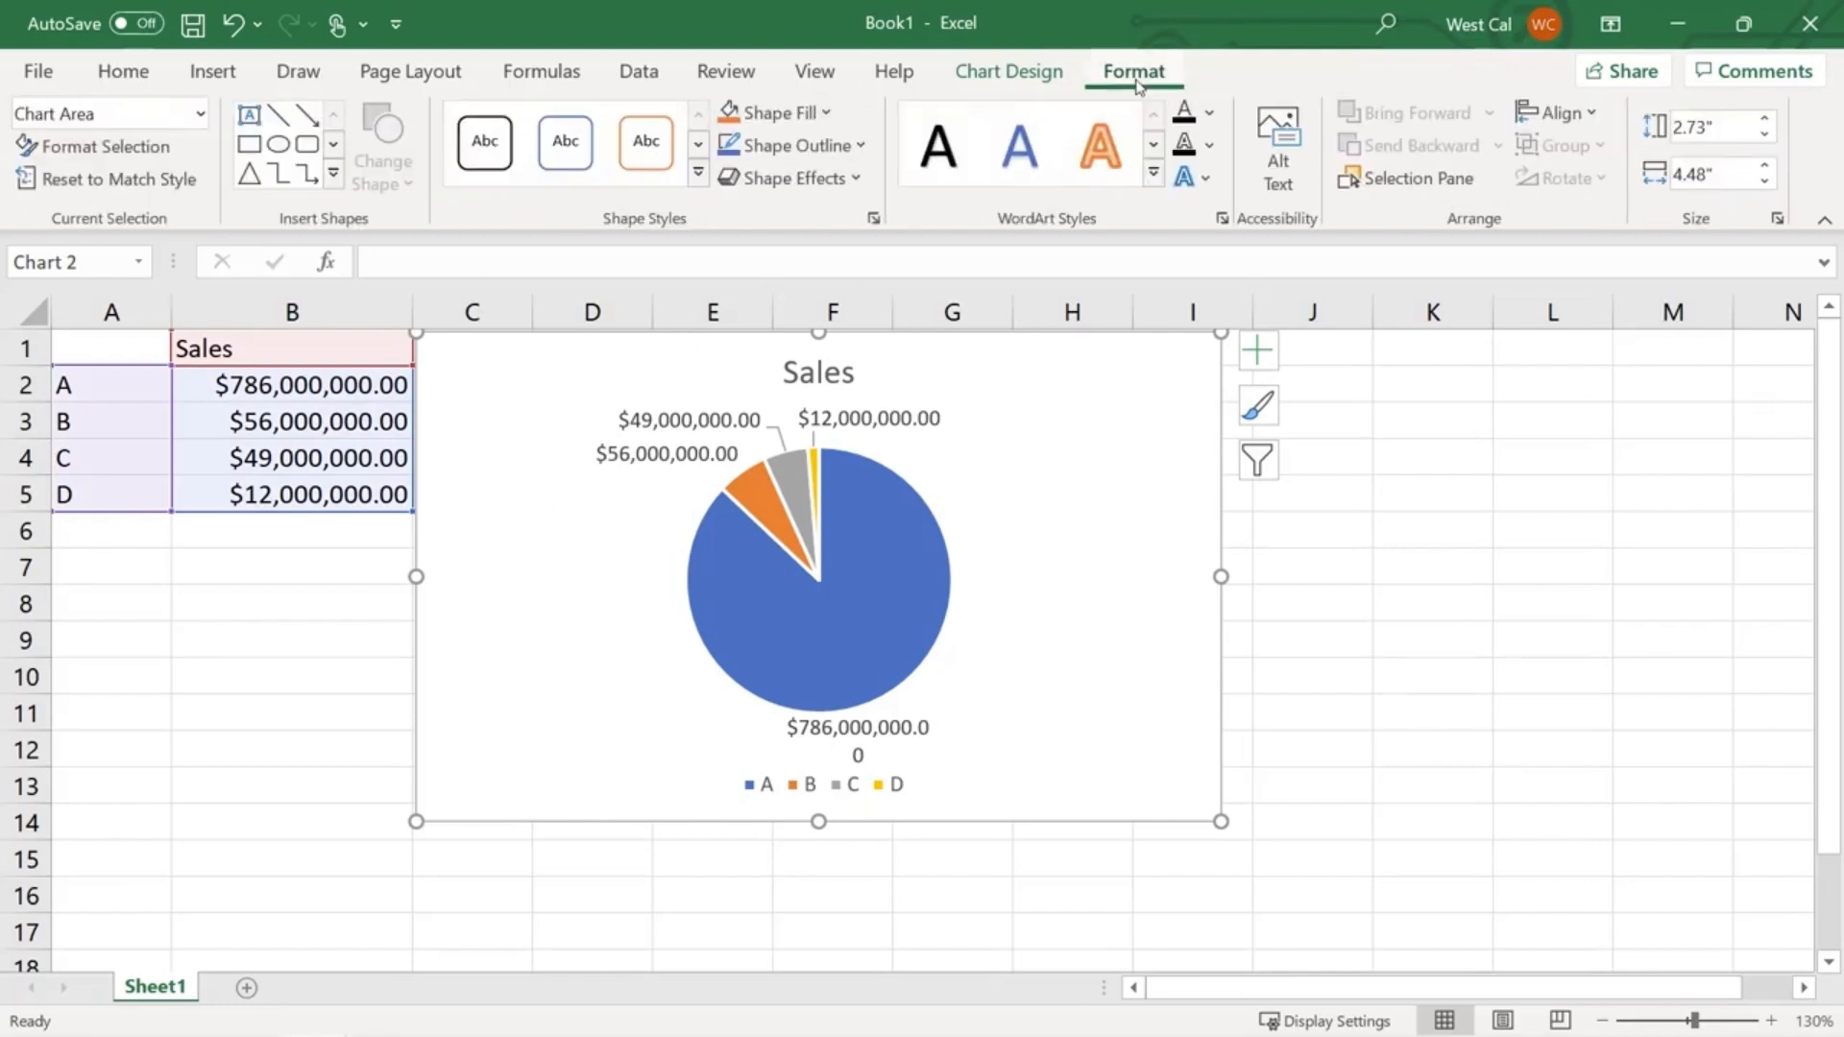
click(1696, 130)
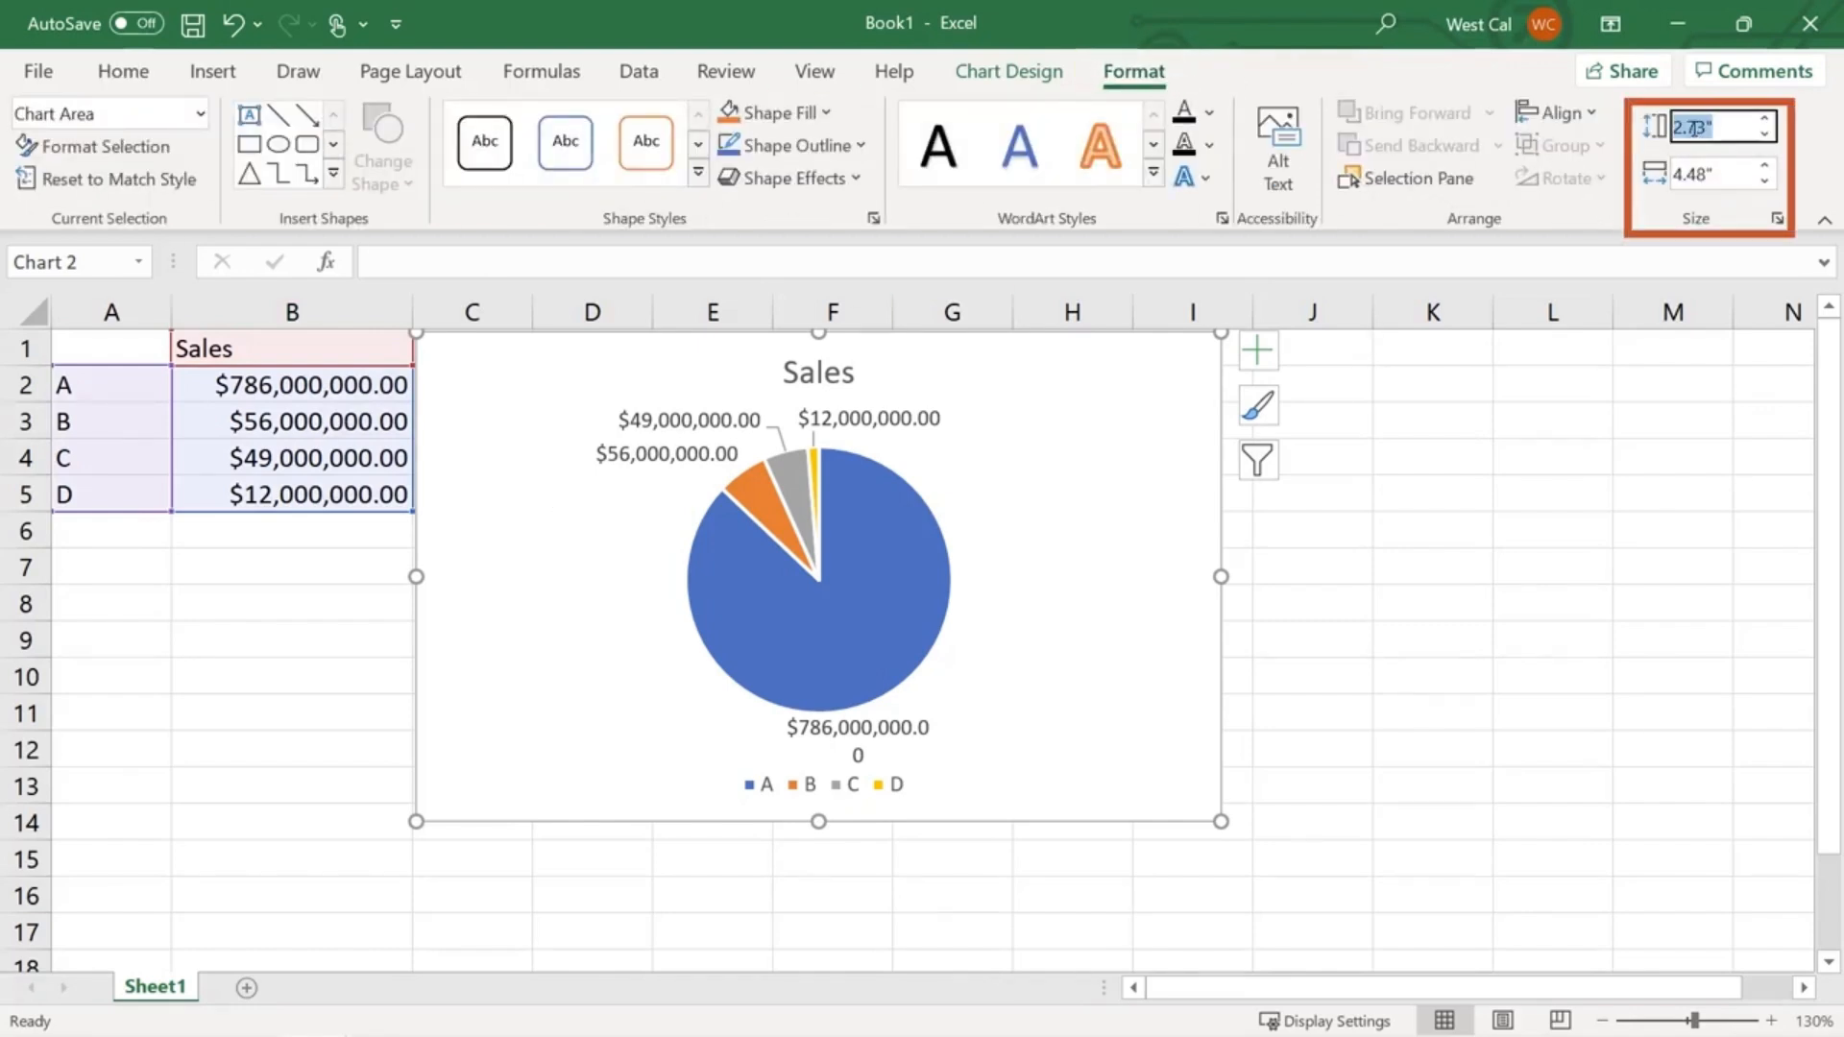
text(2.5)
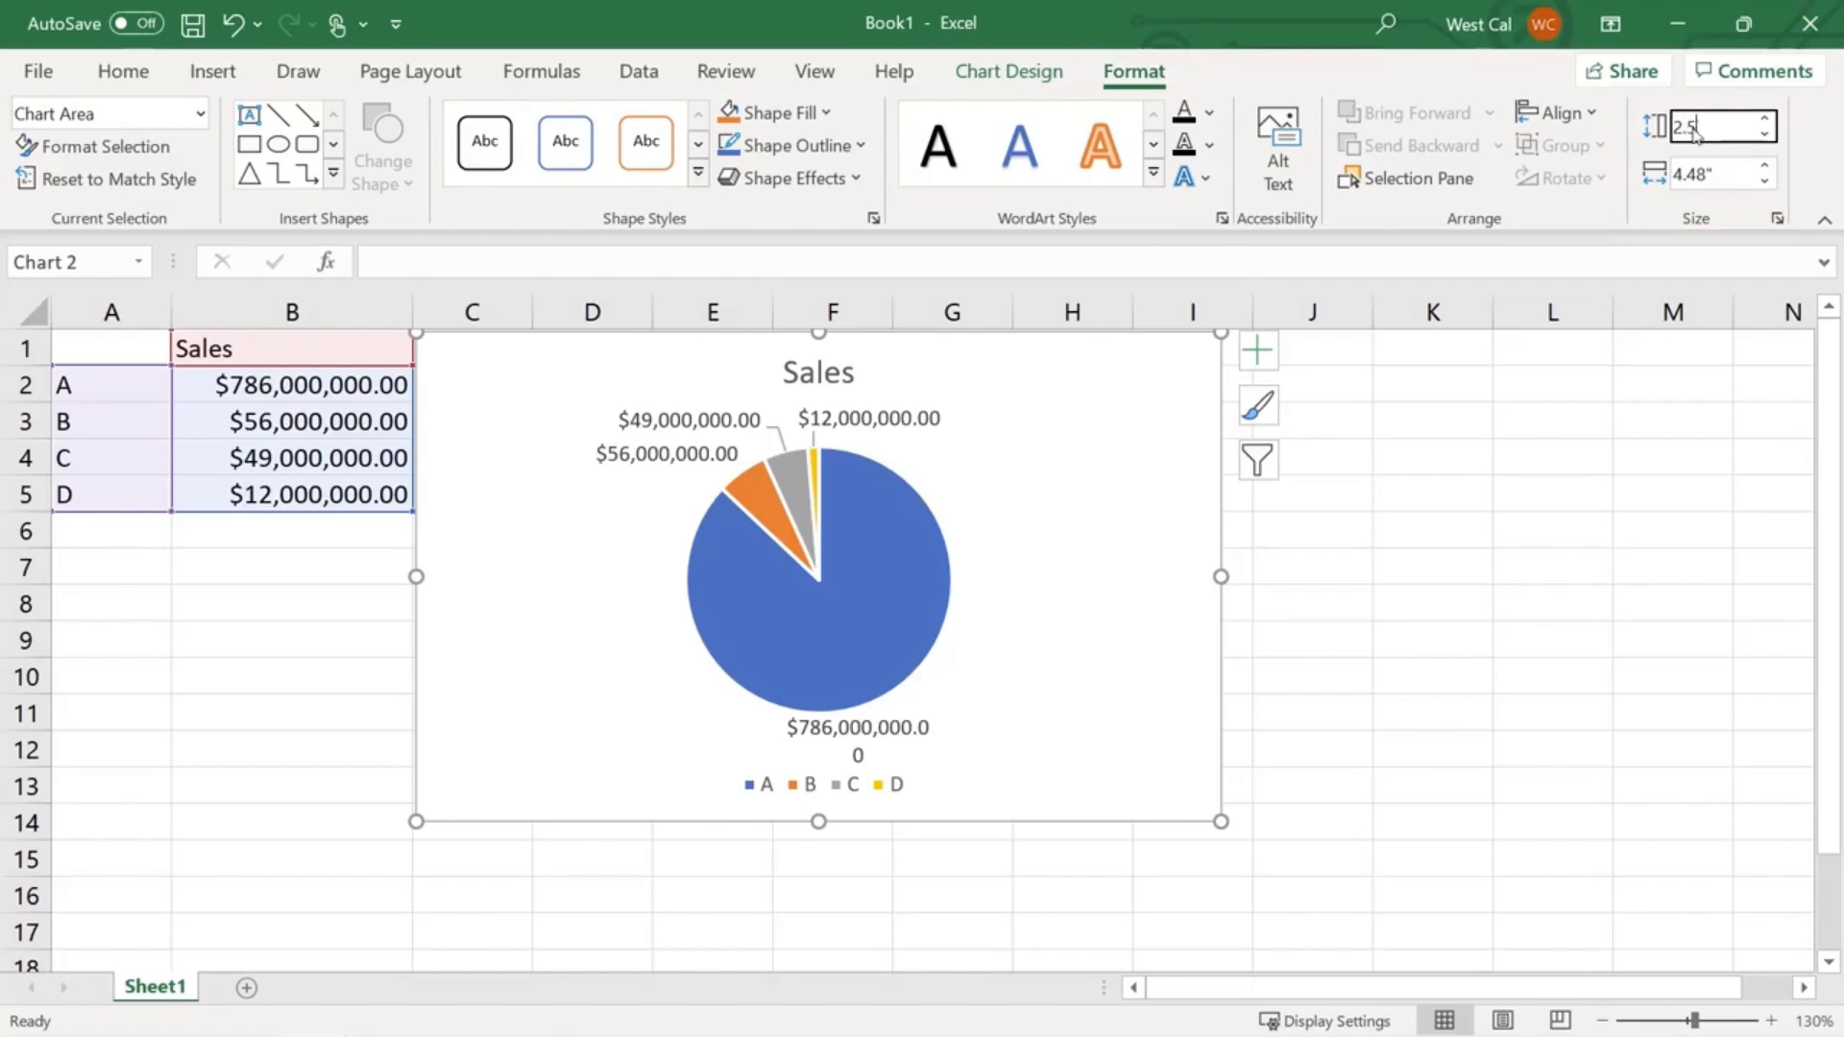
click(1692, 171)
text(4.5)
key(Return)
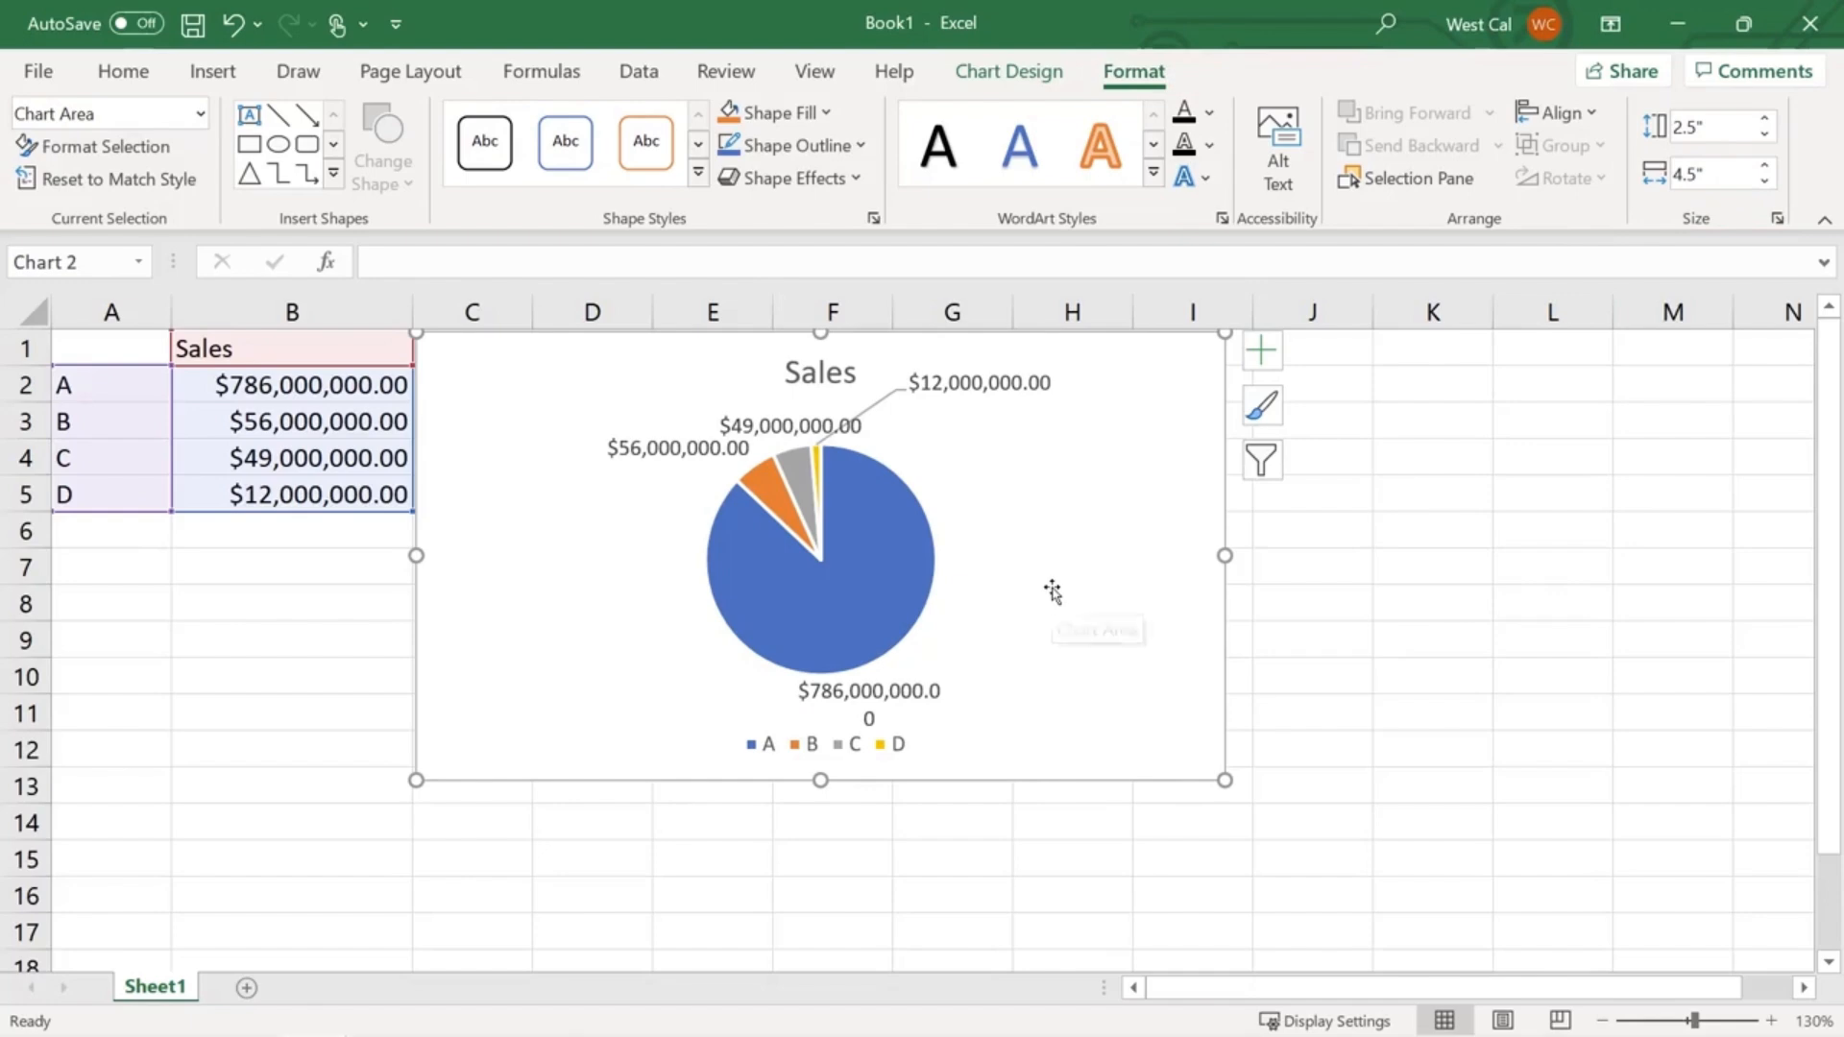
drag(1225, 779, 1301, 845)
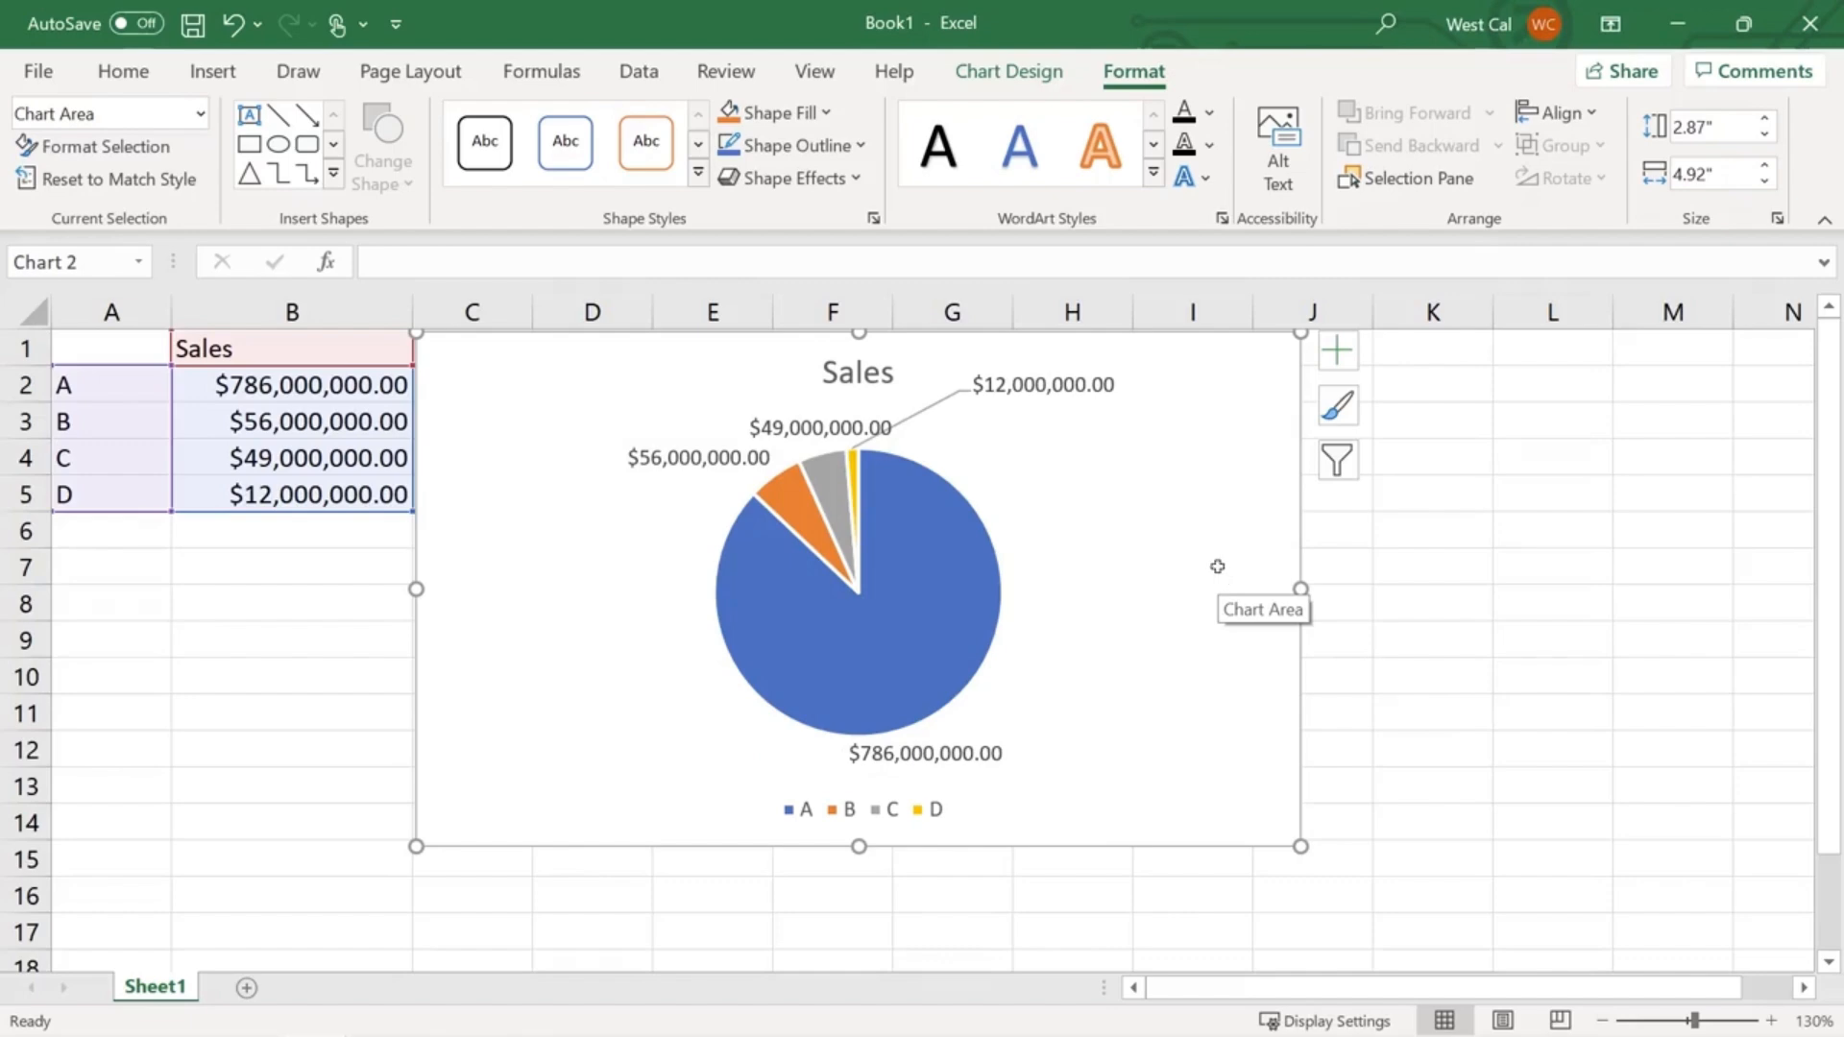
- Re-enter the chart's height and 4.5" width in the Format Chart Area size settings
click(1778, 219)
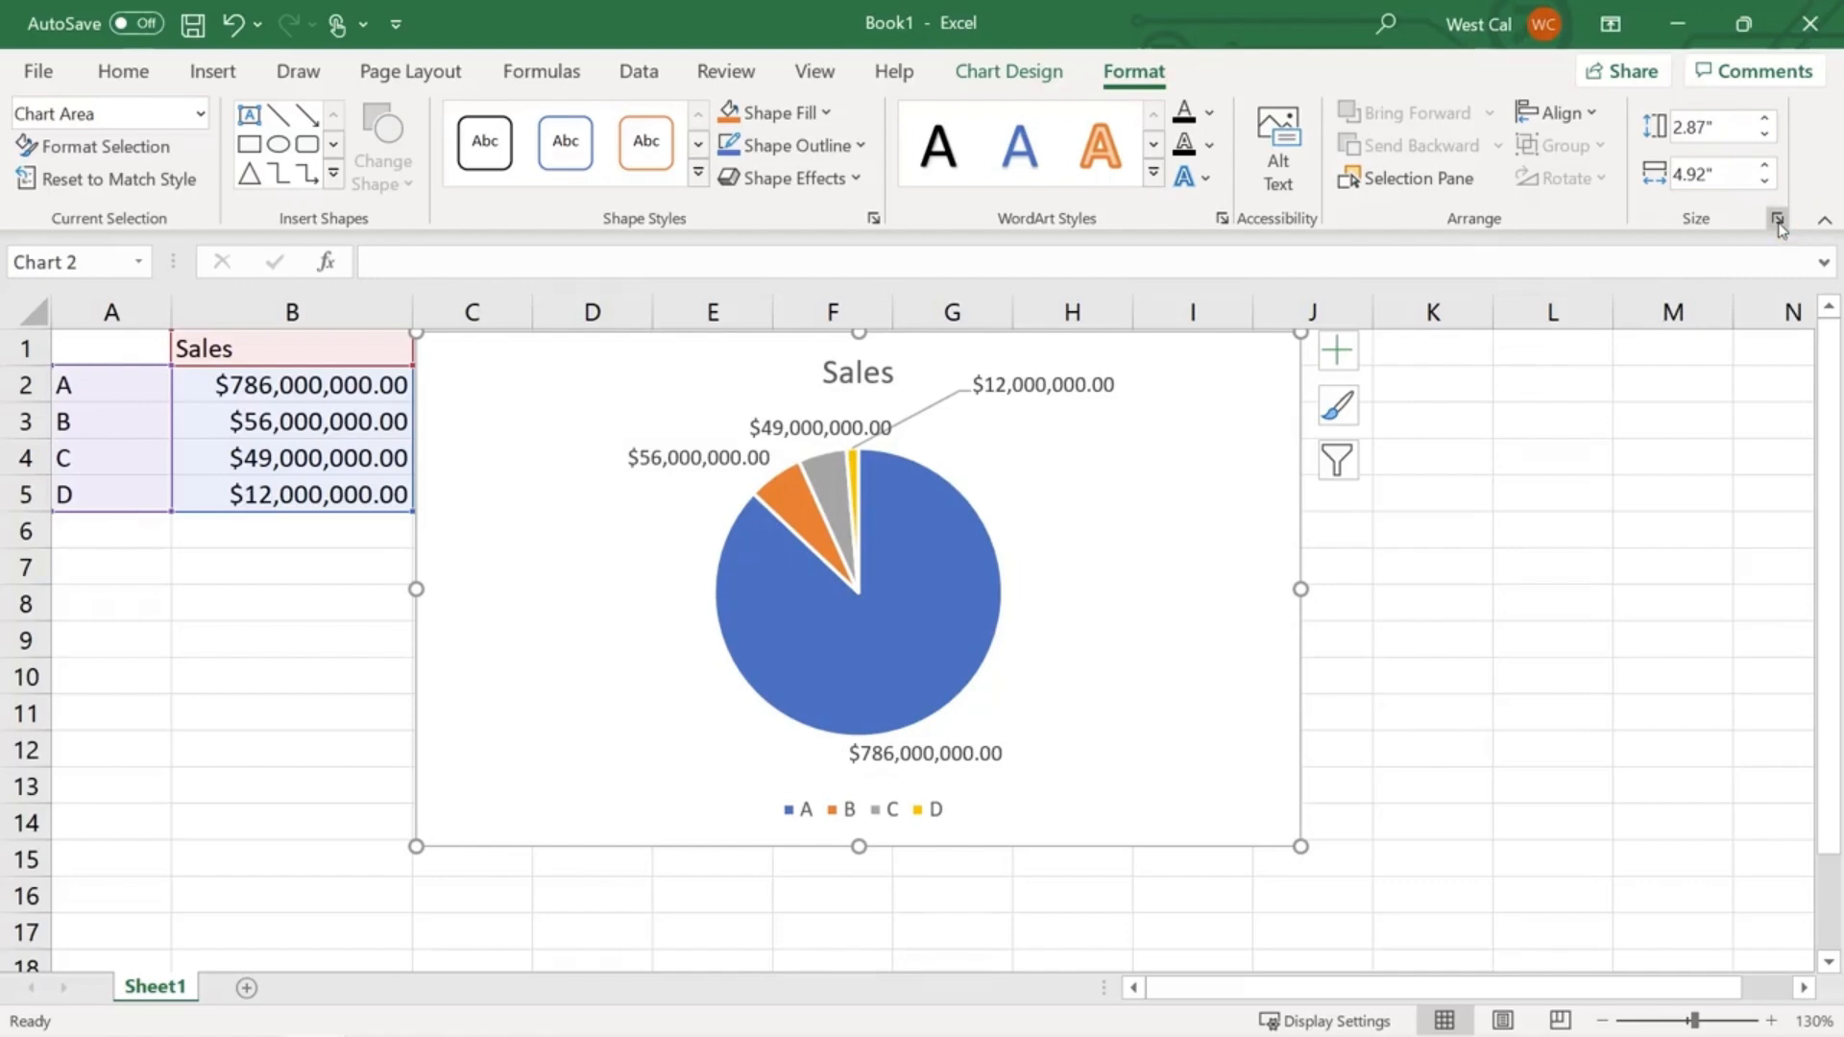
click(1711, 517)
text(2)
key(Return)
click(1725, 560)
text(4.5)
key(Return)
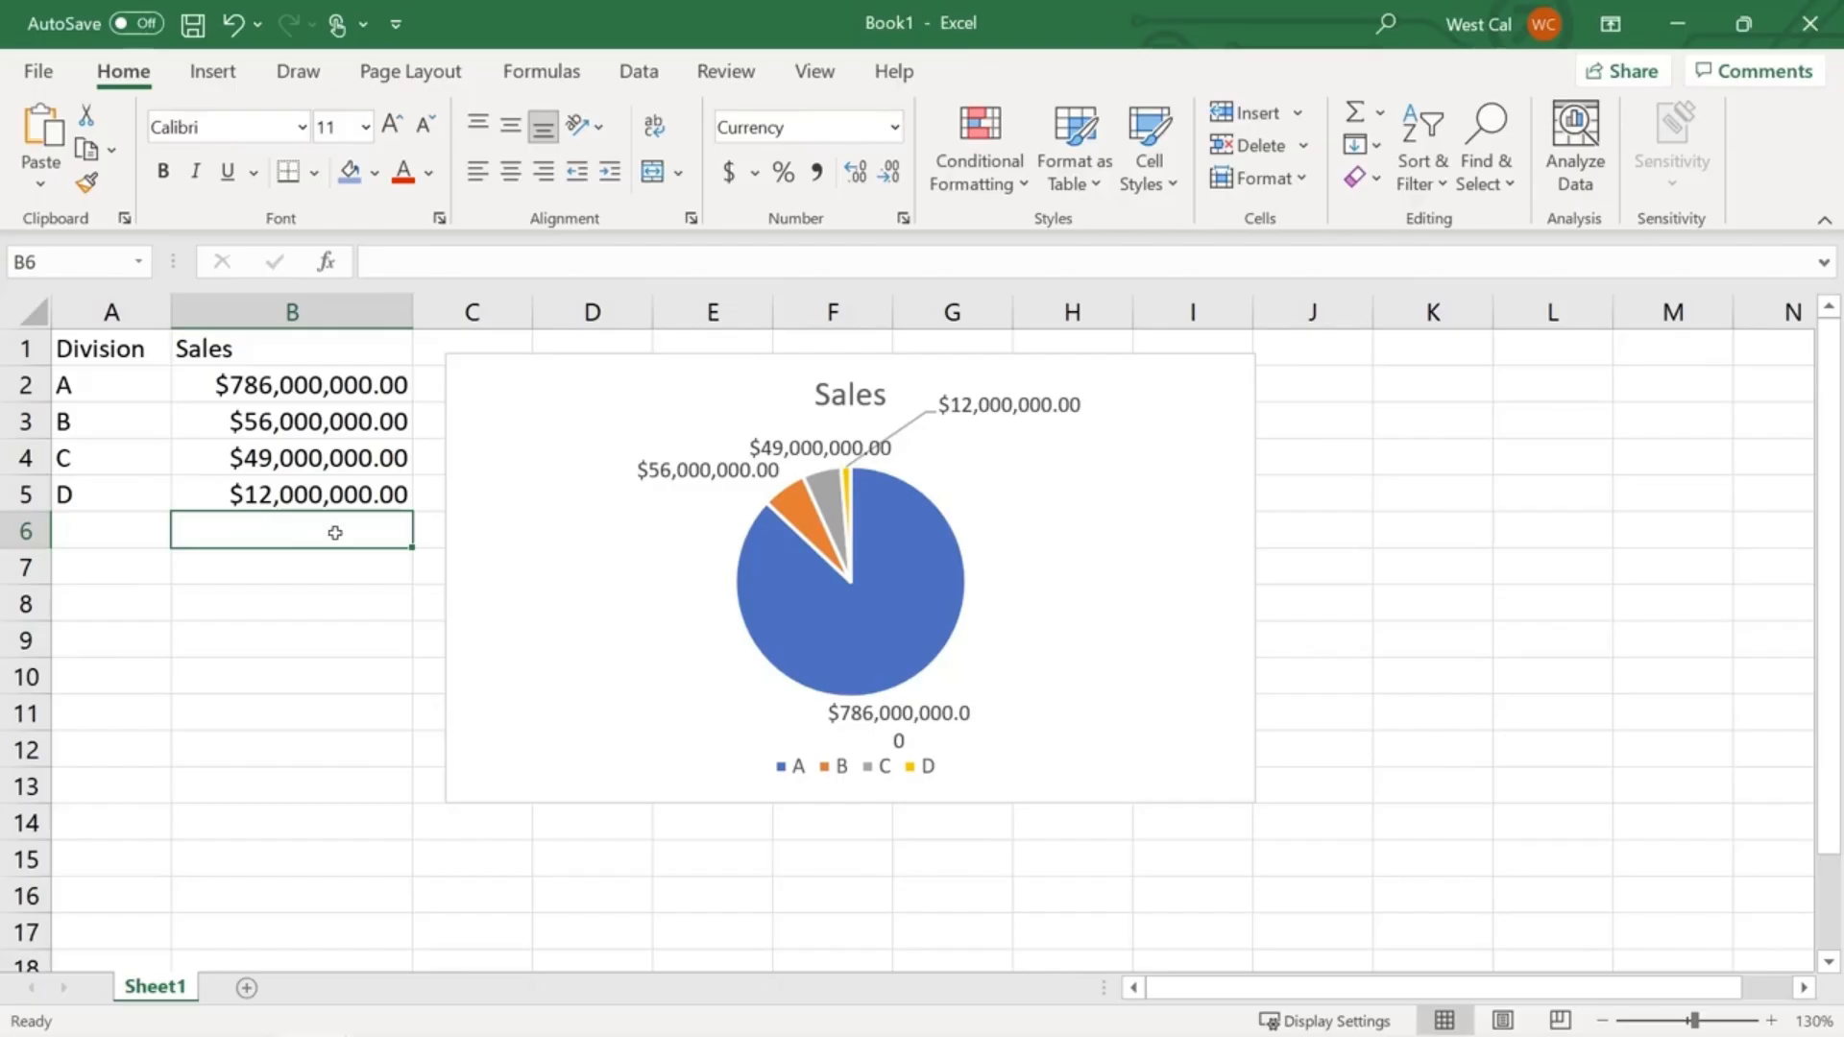
- Extend the Sales chart's data range down to include the new division rows
click(467, 515)
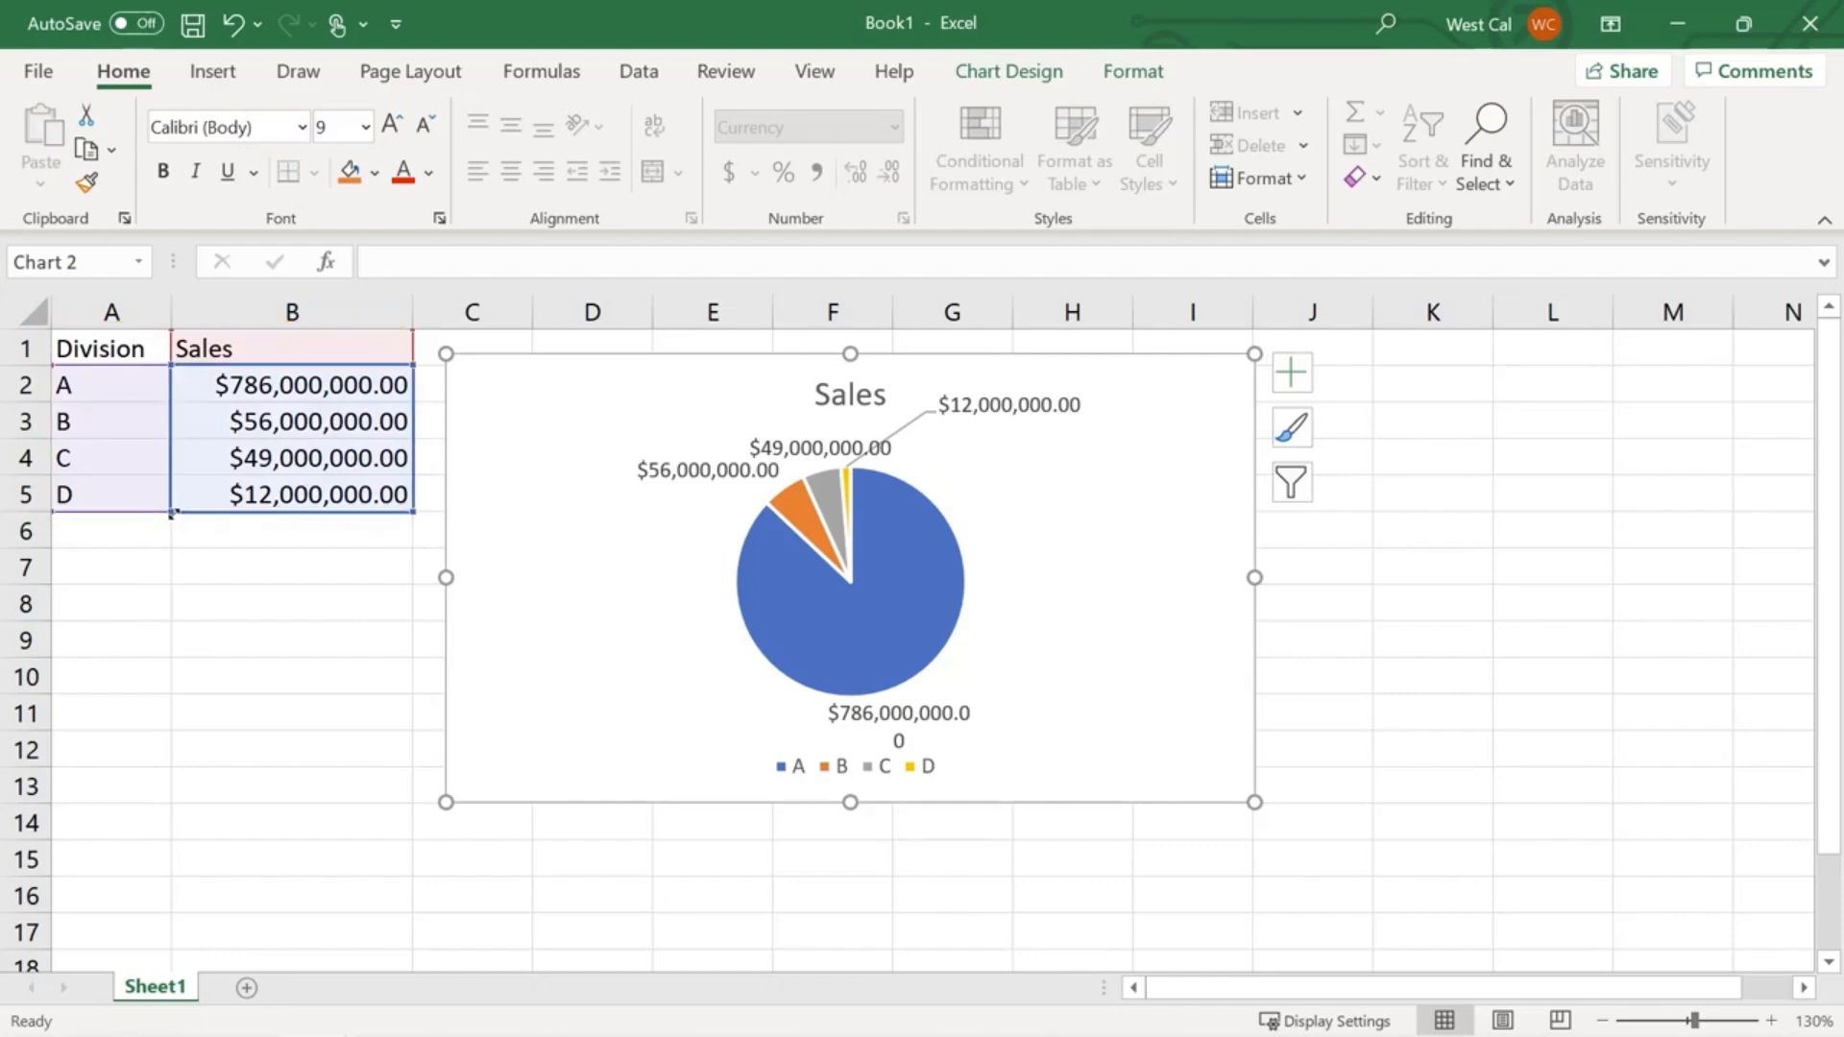
mouse_move(171, 497)
mouse_down()
mouse_move(170, 441)
mouse_move(171, 511)
mouse_up()
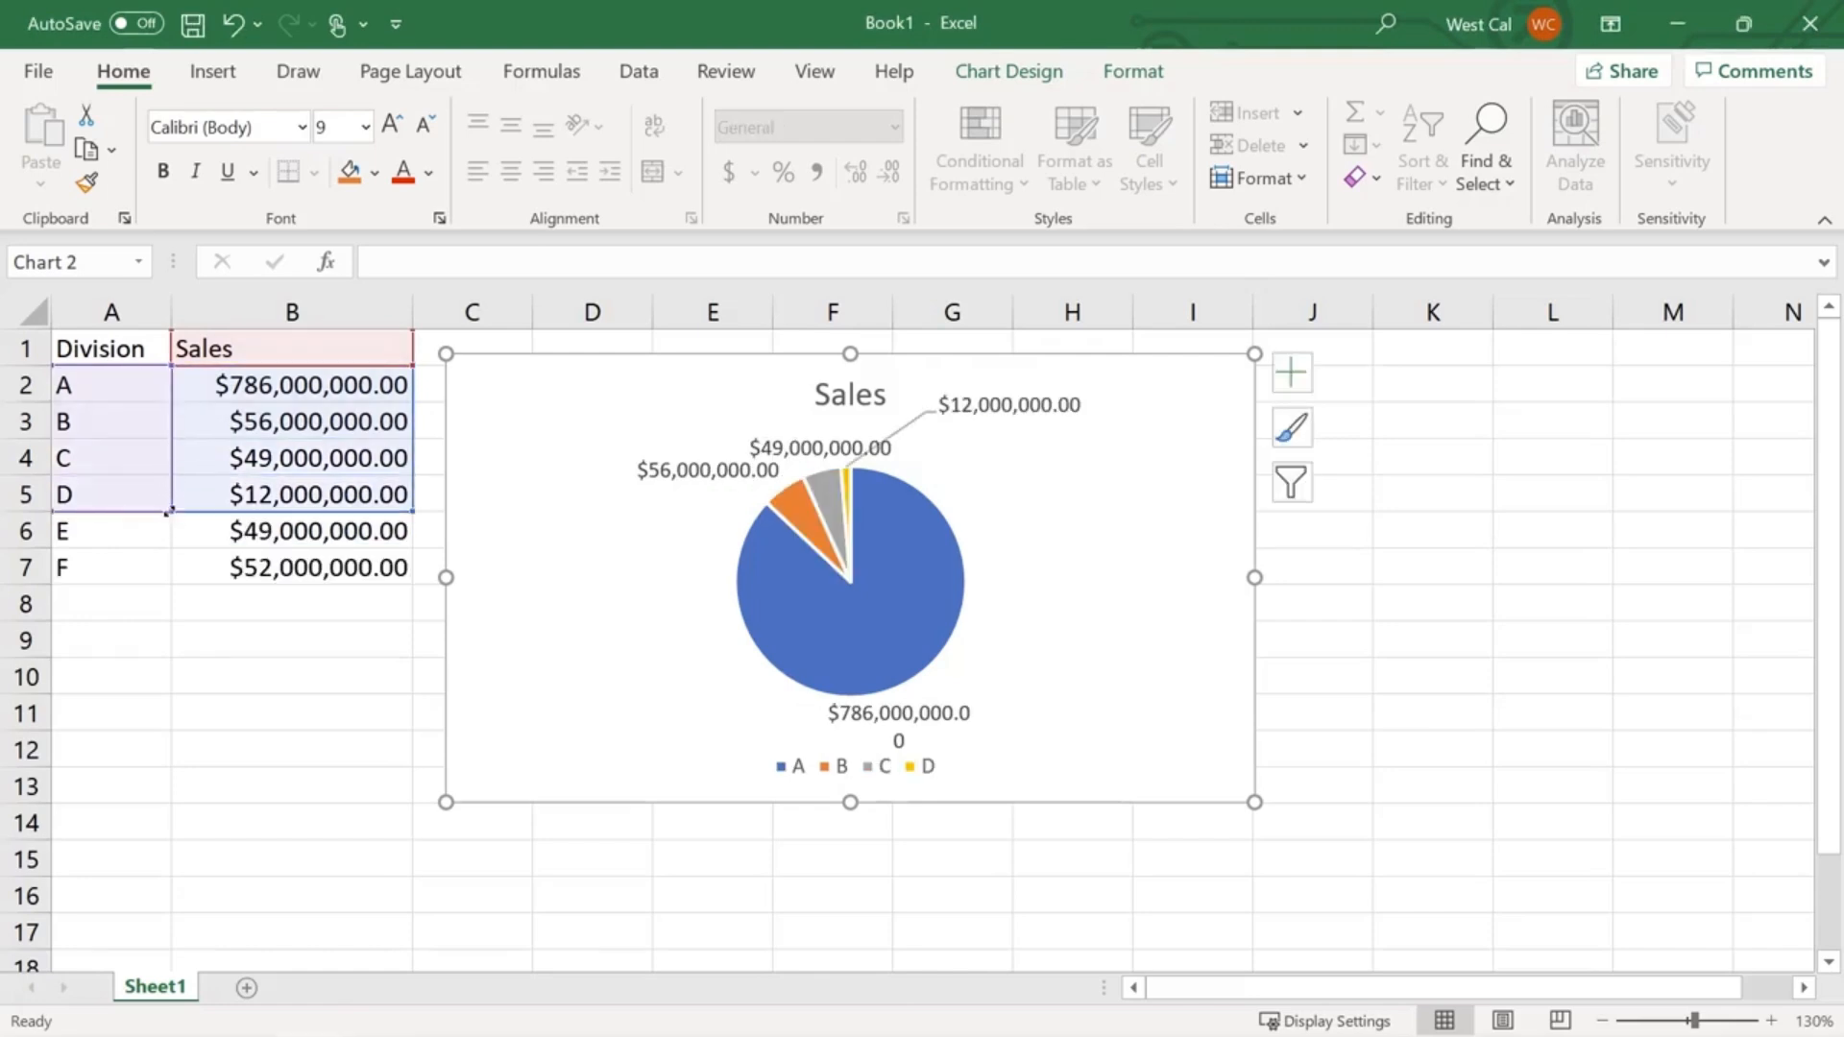
drag(171, 511, 159, 576)
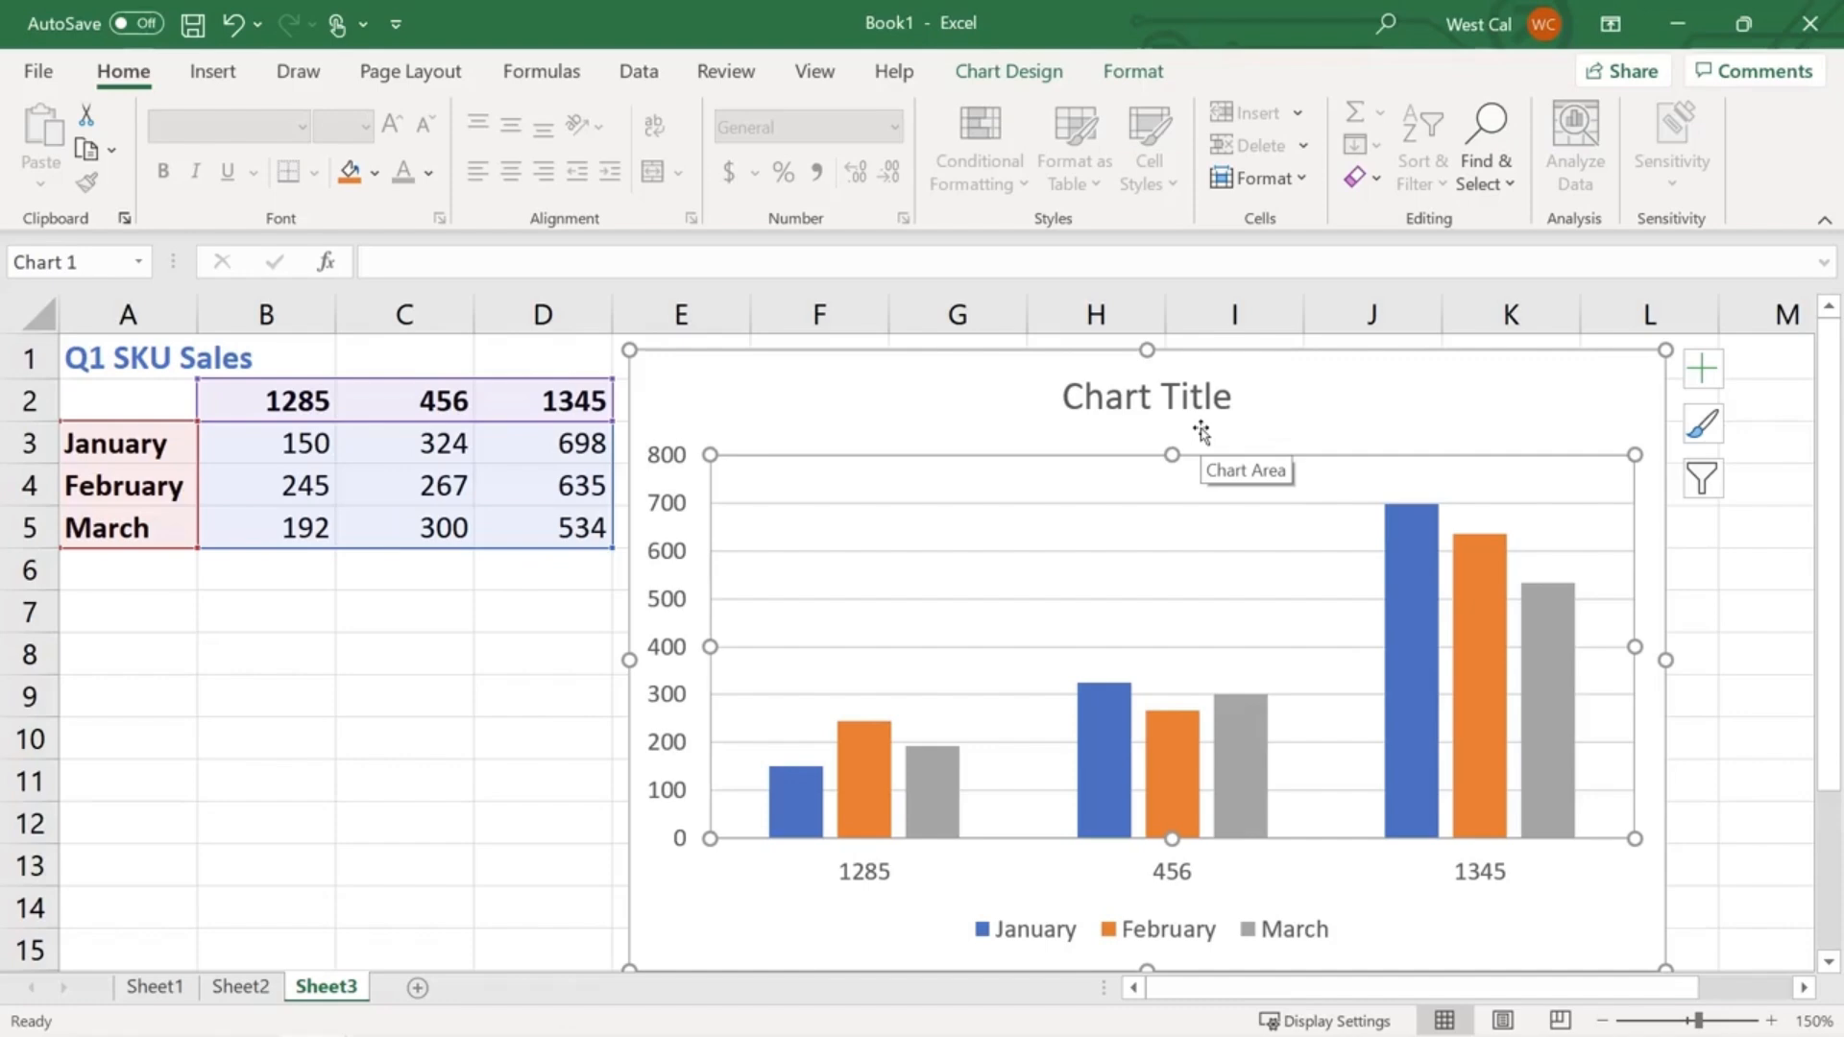
- Switch row/column in Select Data so the Q1 chart groups January–March with SKU series
click(1201, 429)
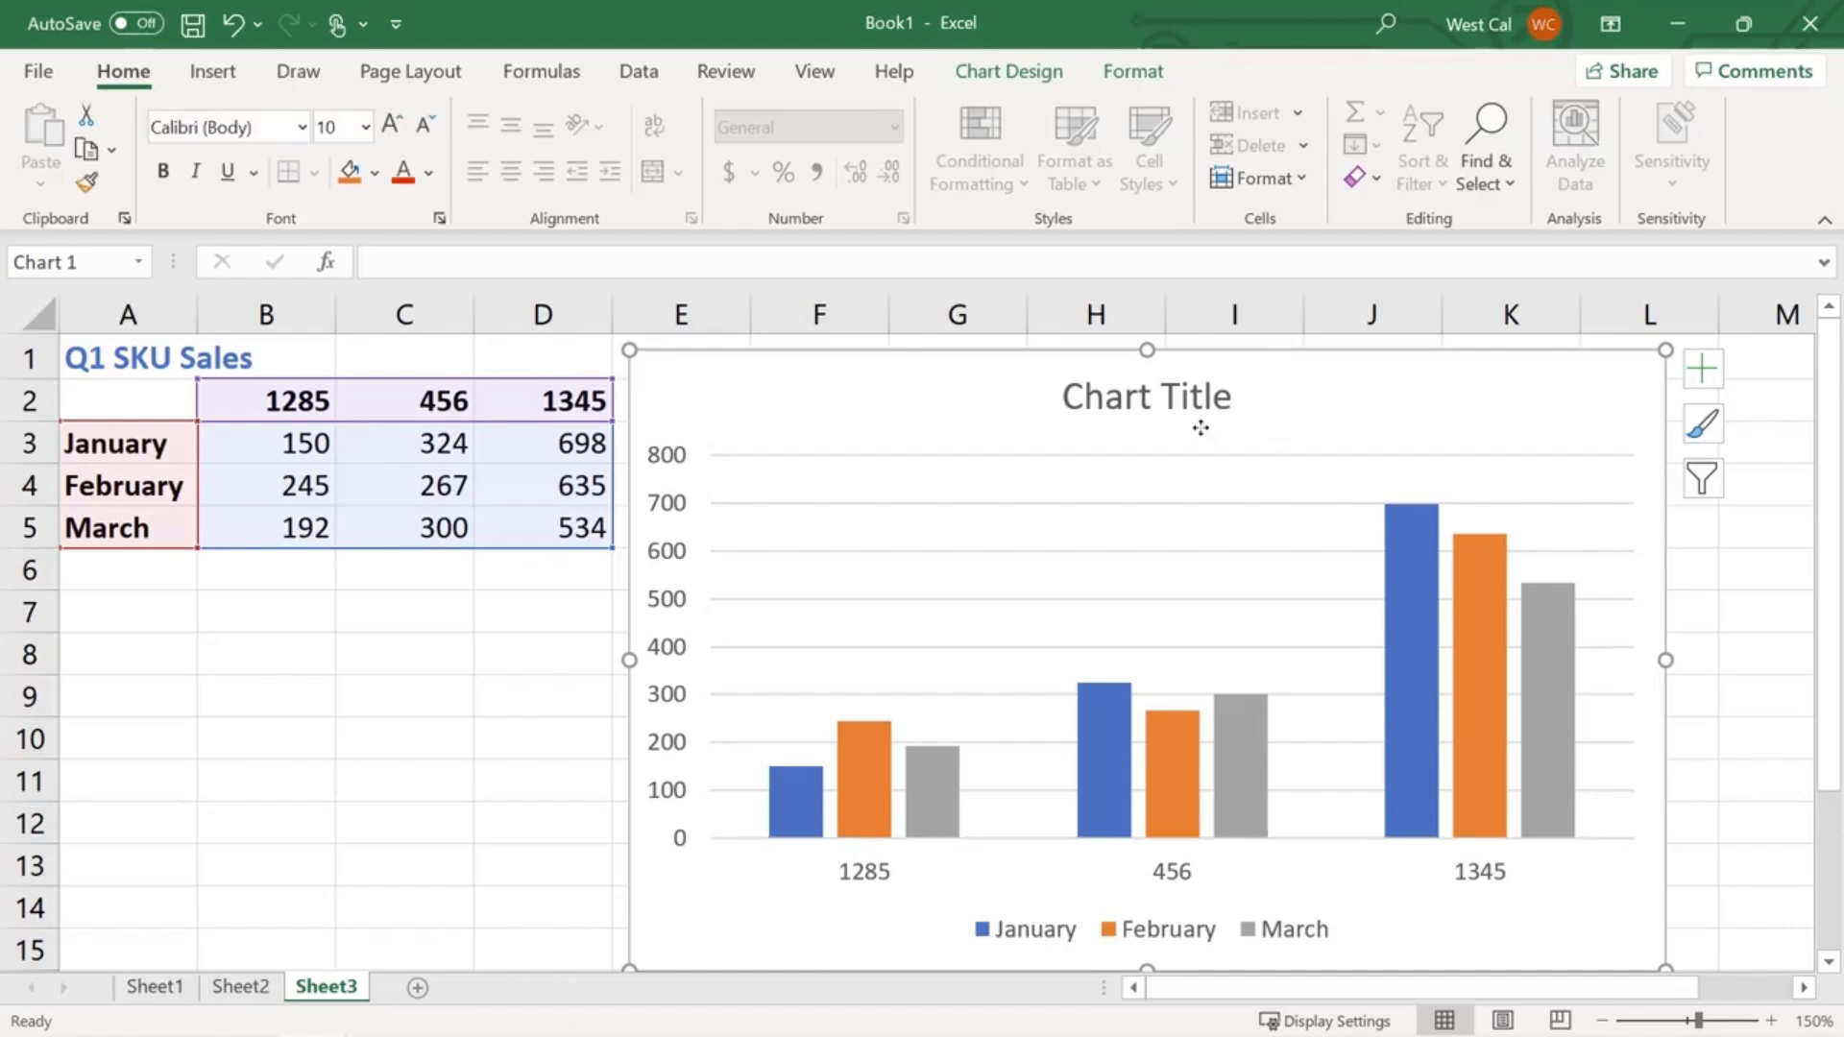
click(1046, 76)
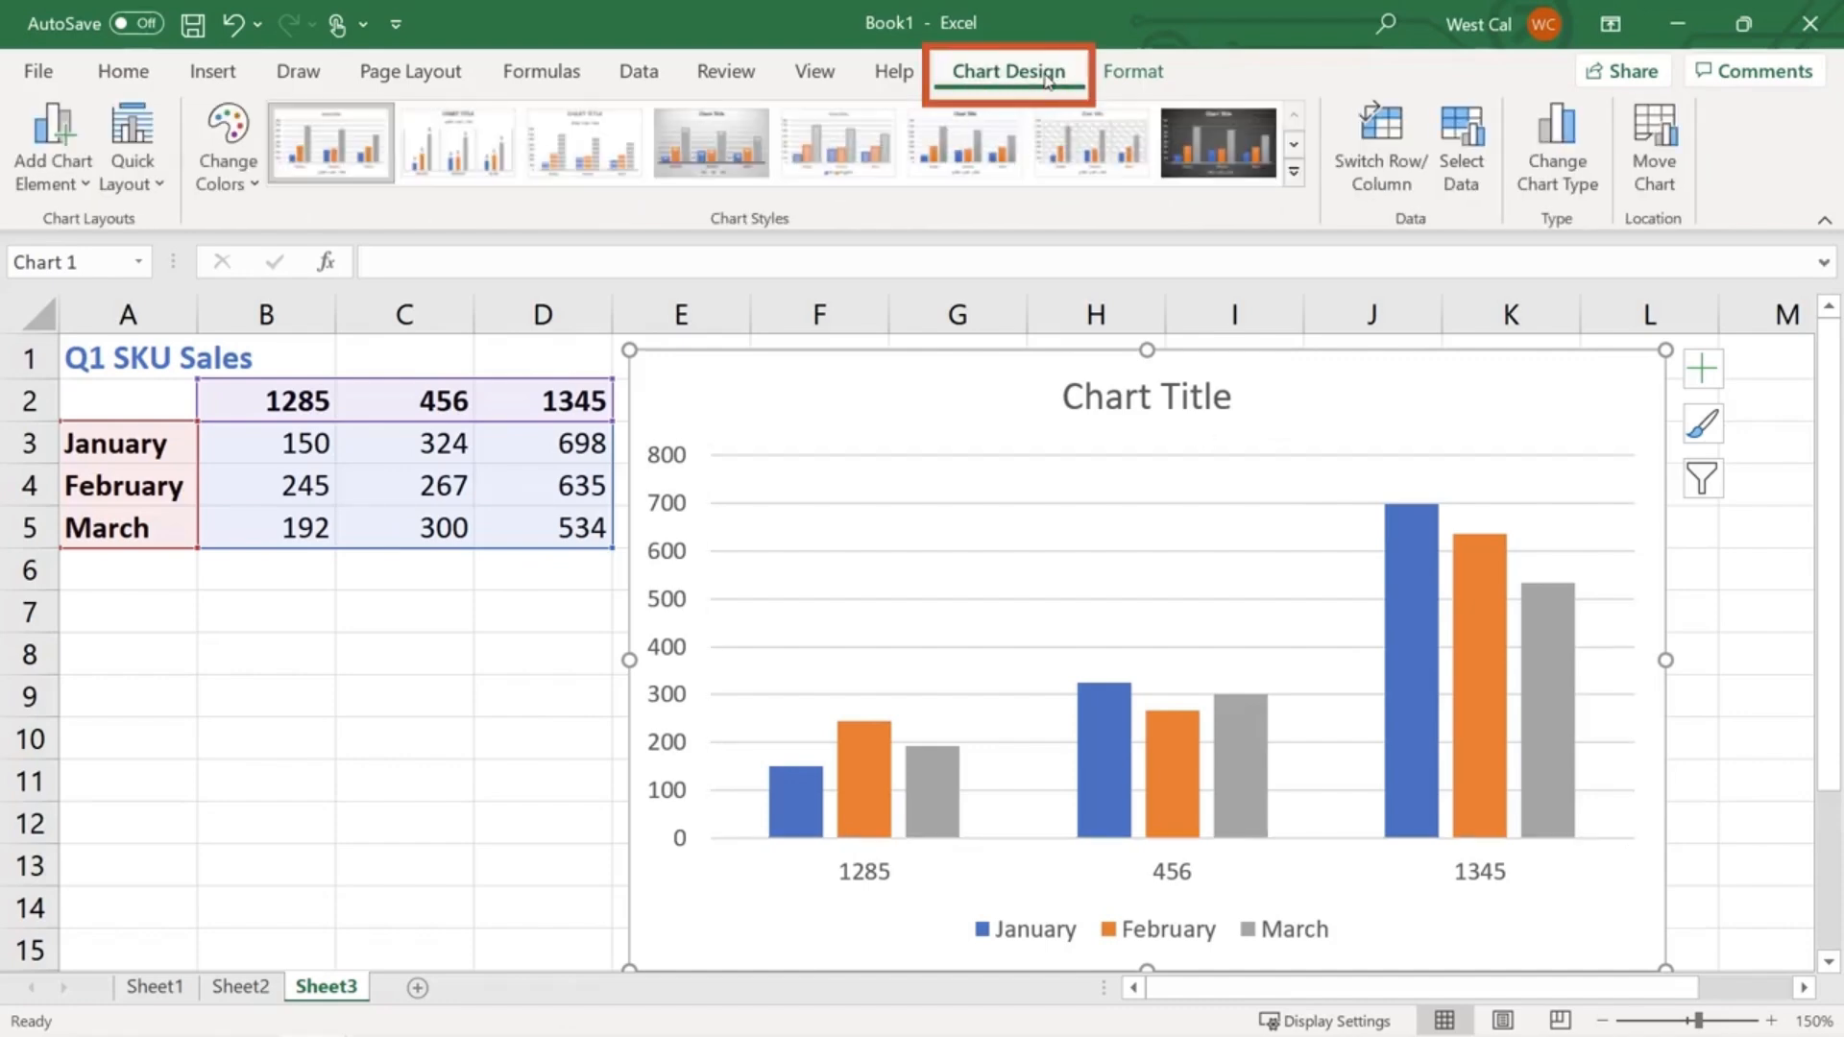
click(1464, 146)
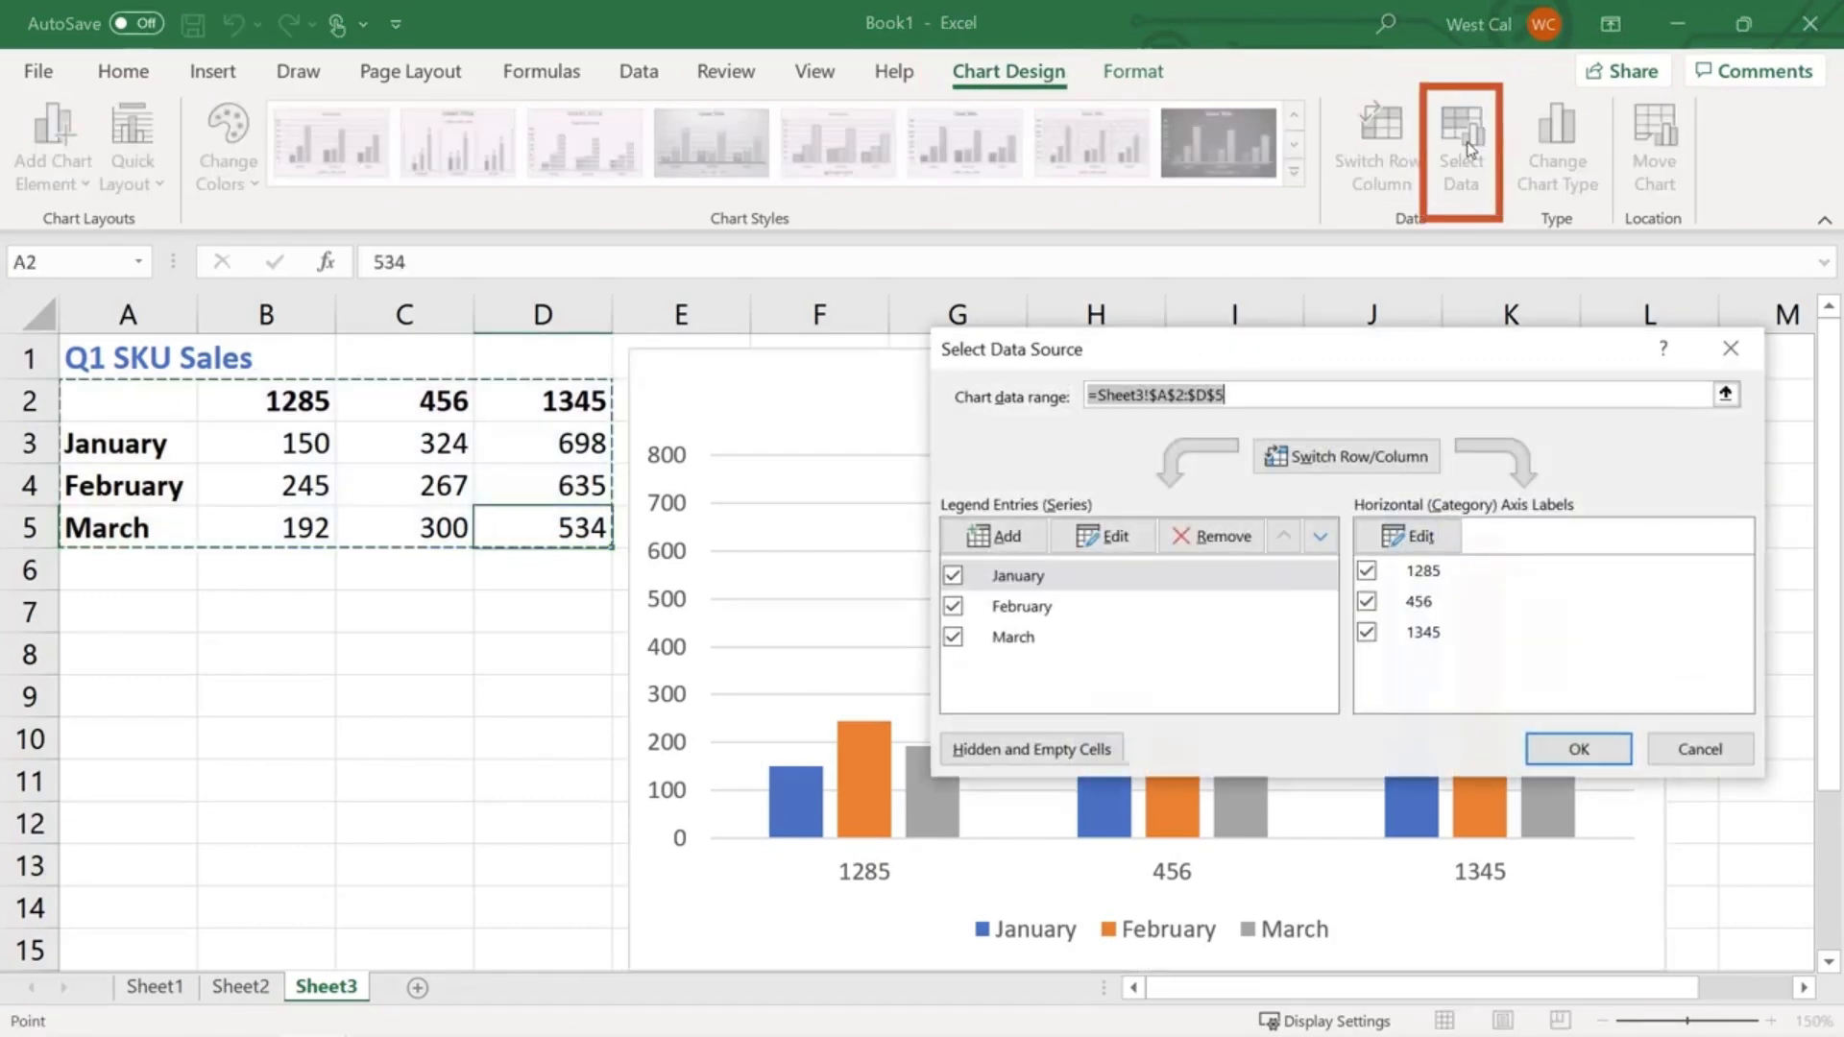
click(1358, 458)
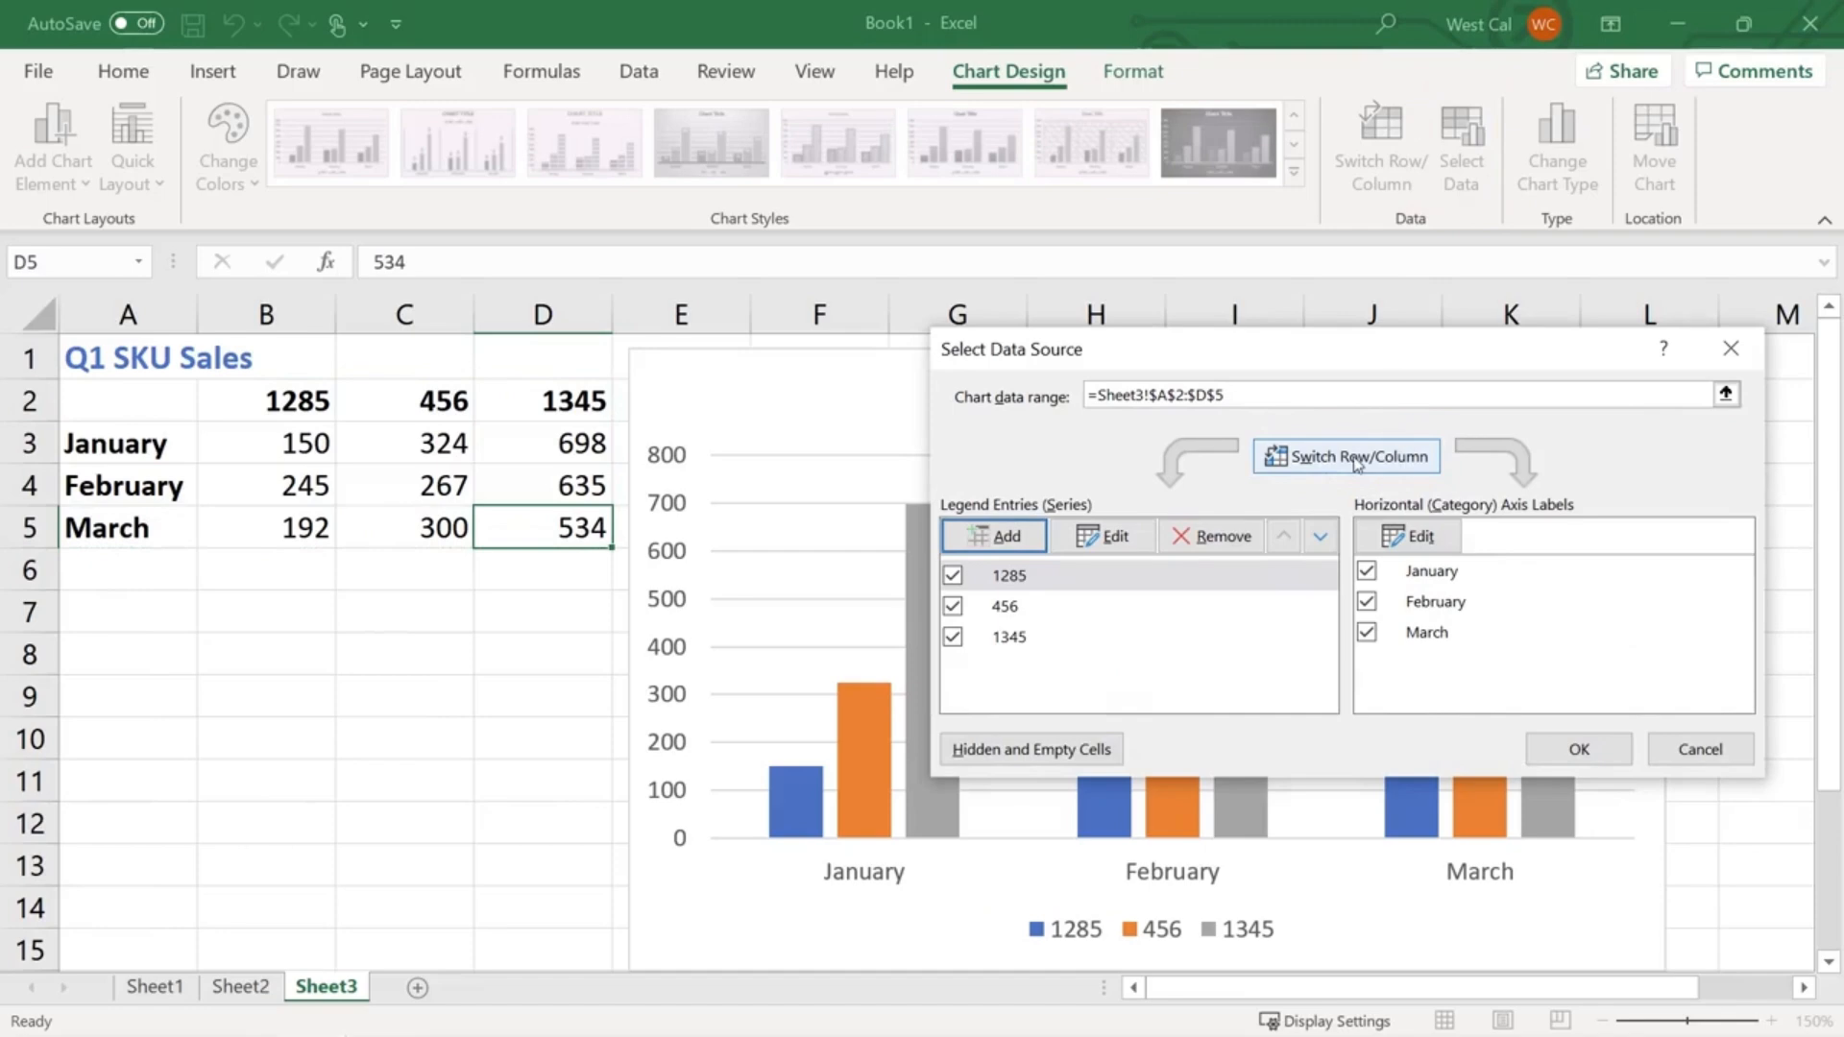
click(1557, 748)
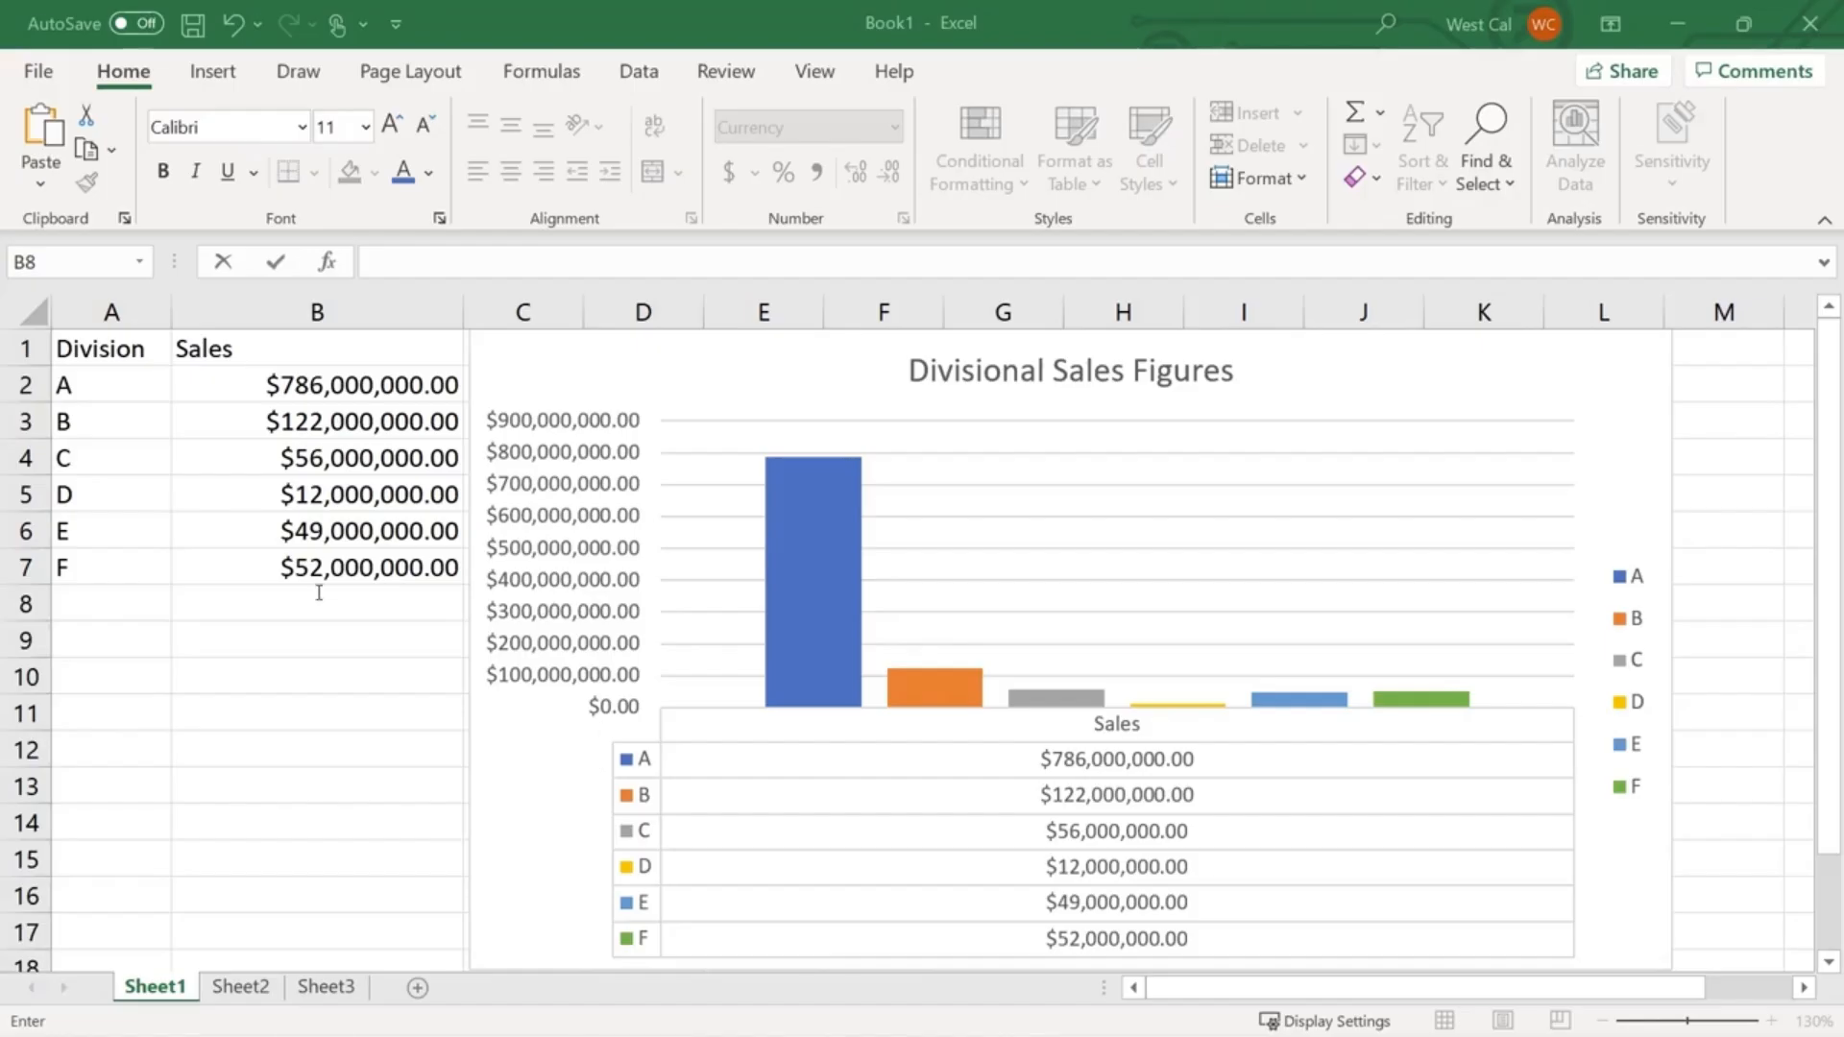
click(320, 588)
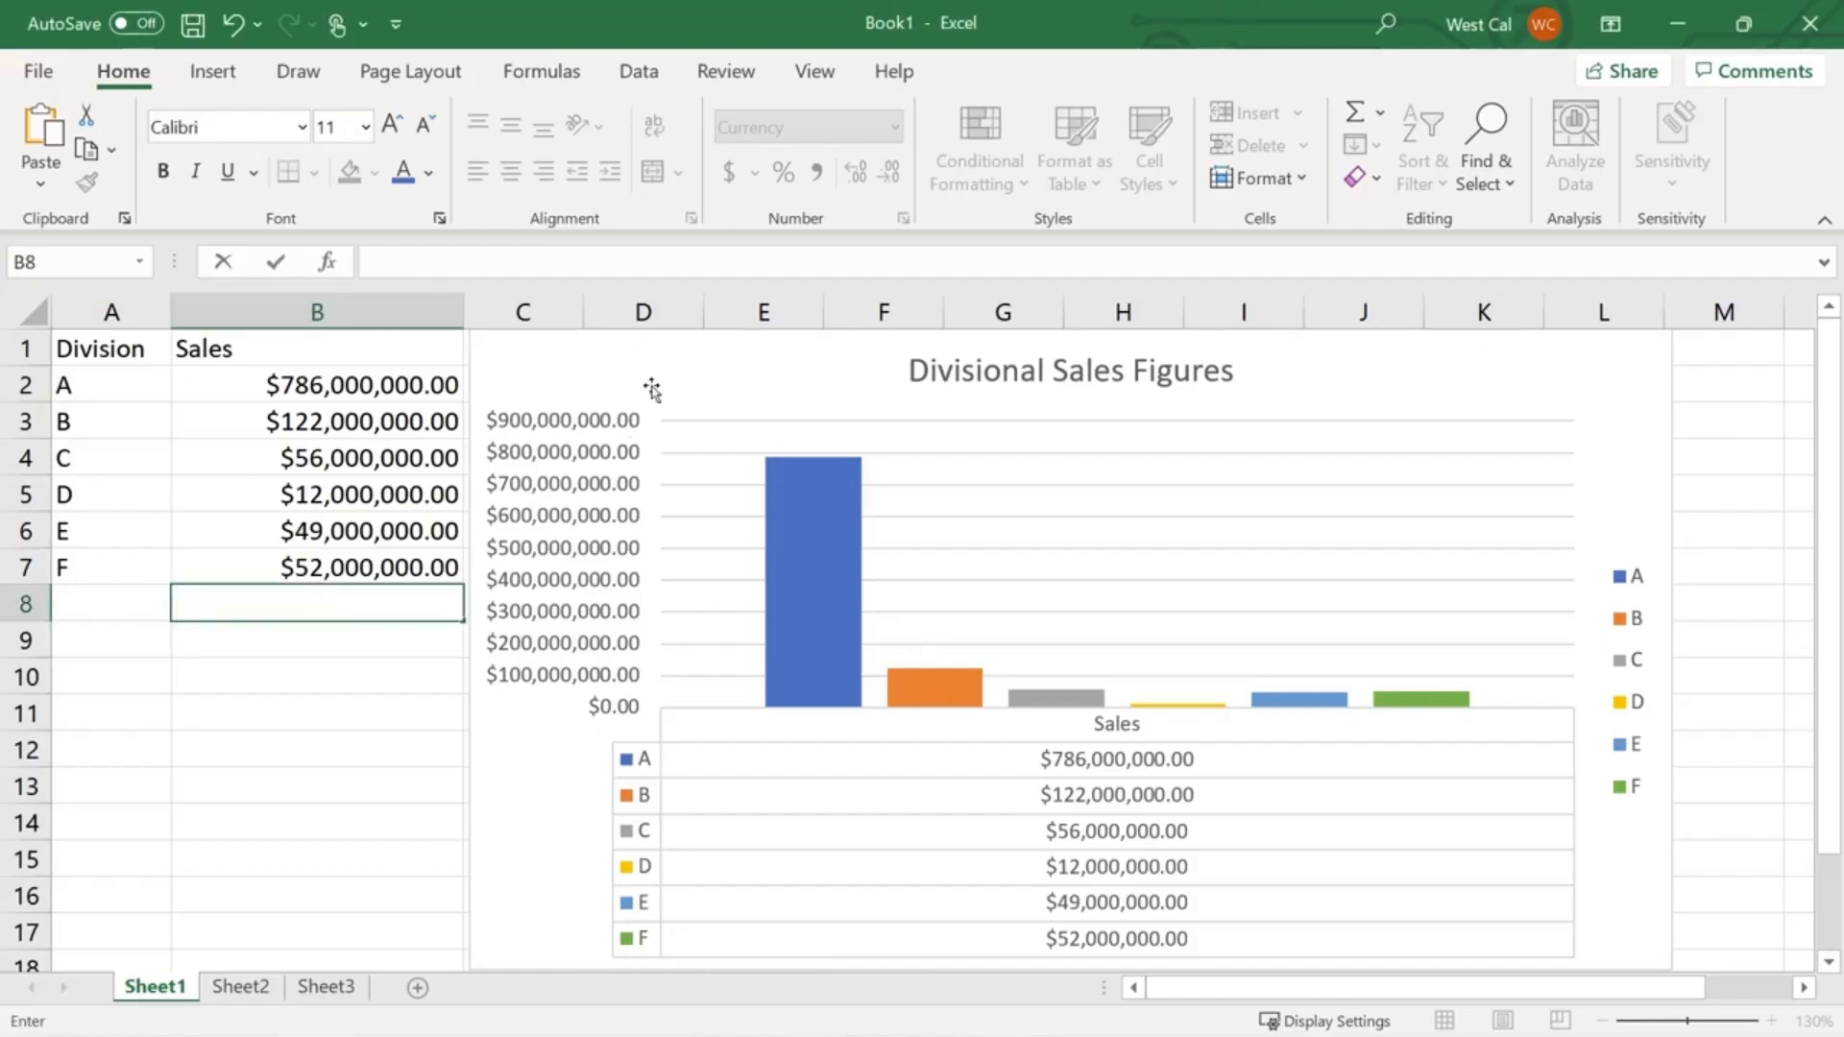
click(651, 389)
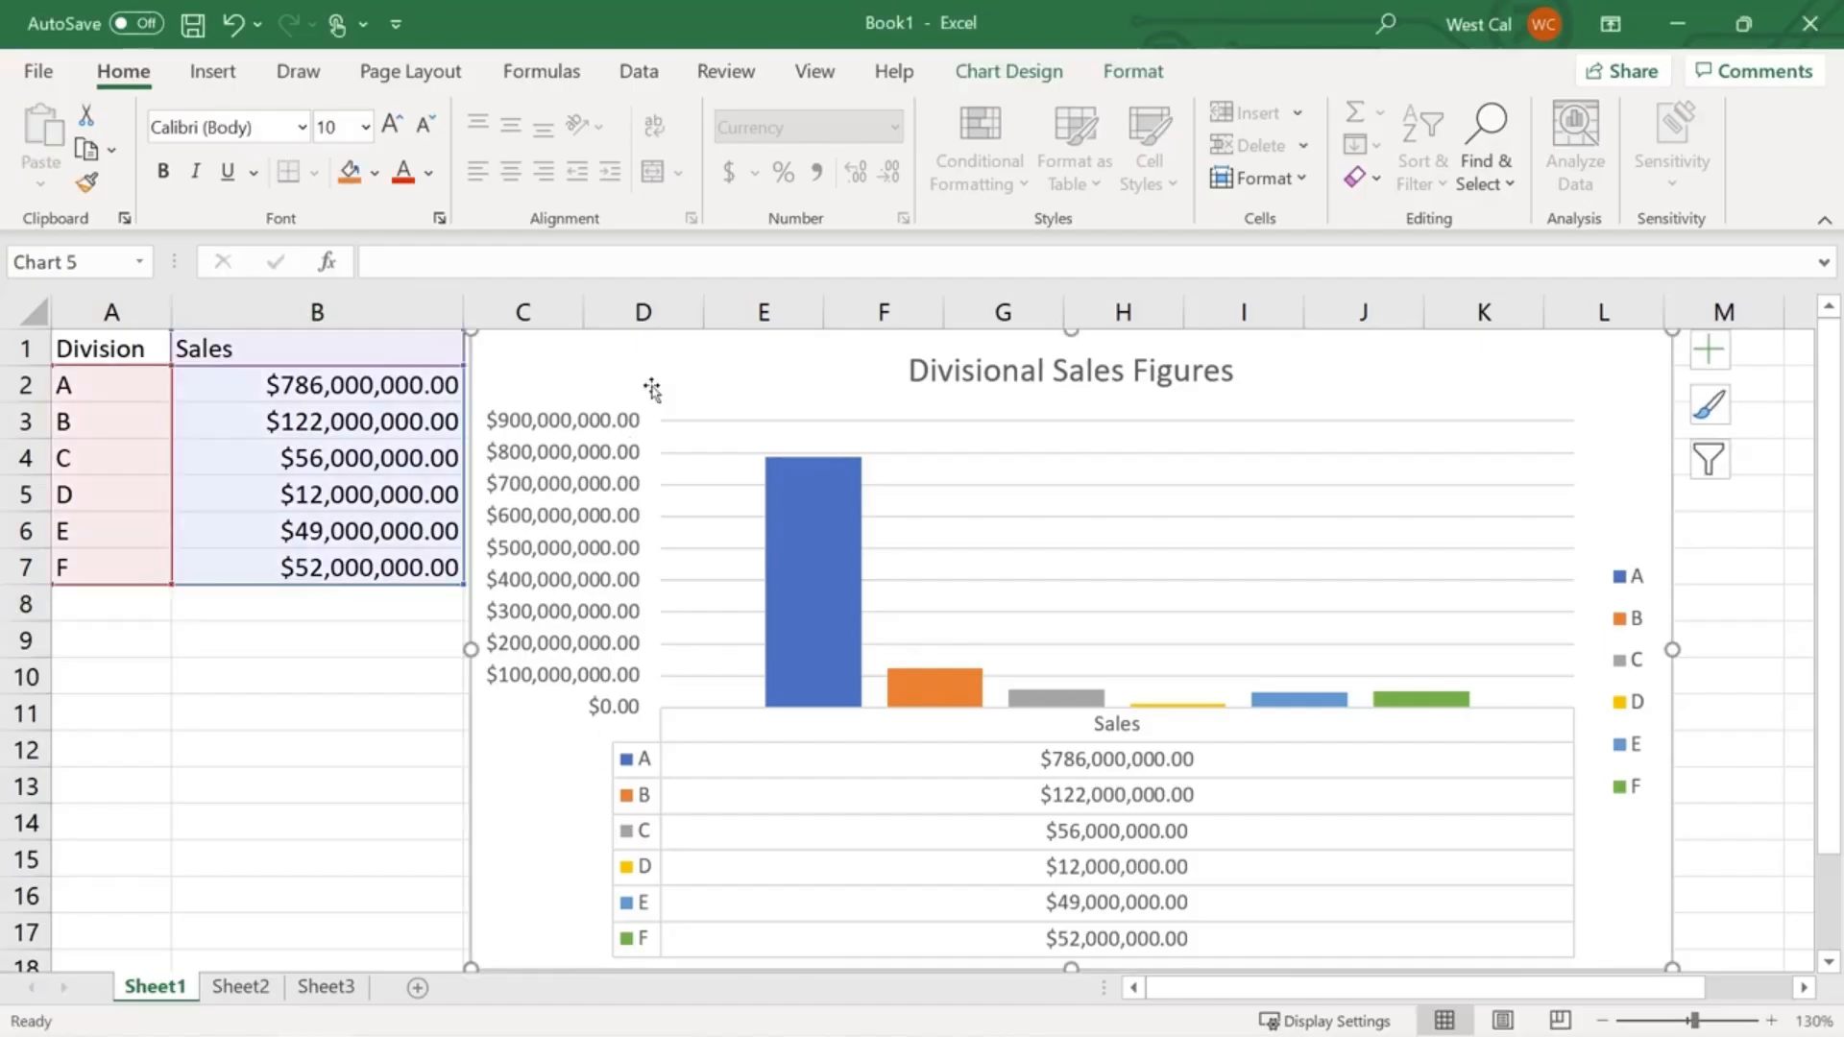
click(977, 80)
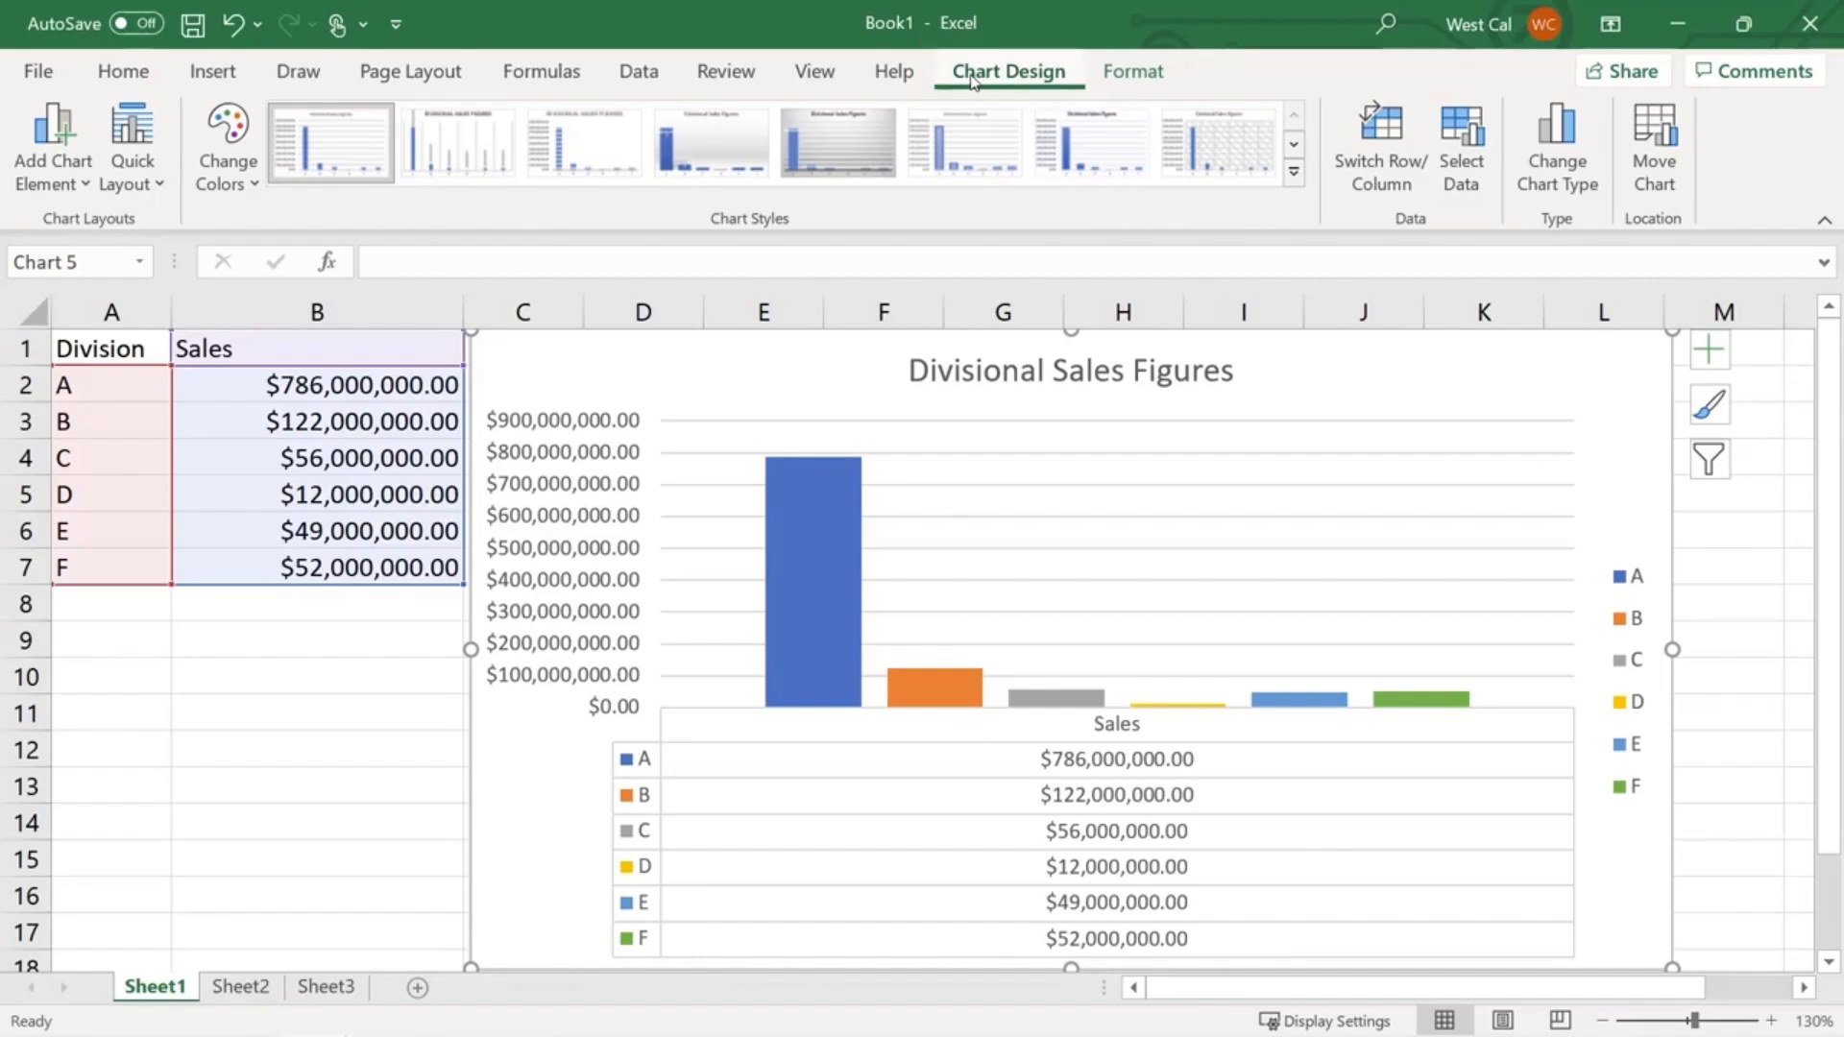
click(65, 165)
click(134, 154)
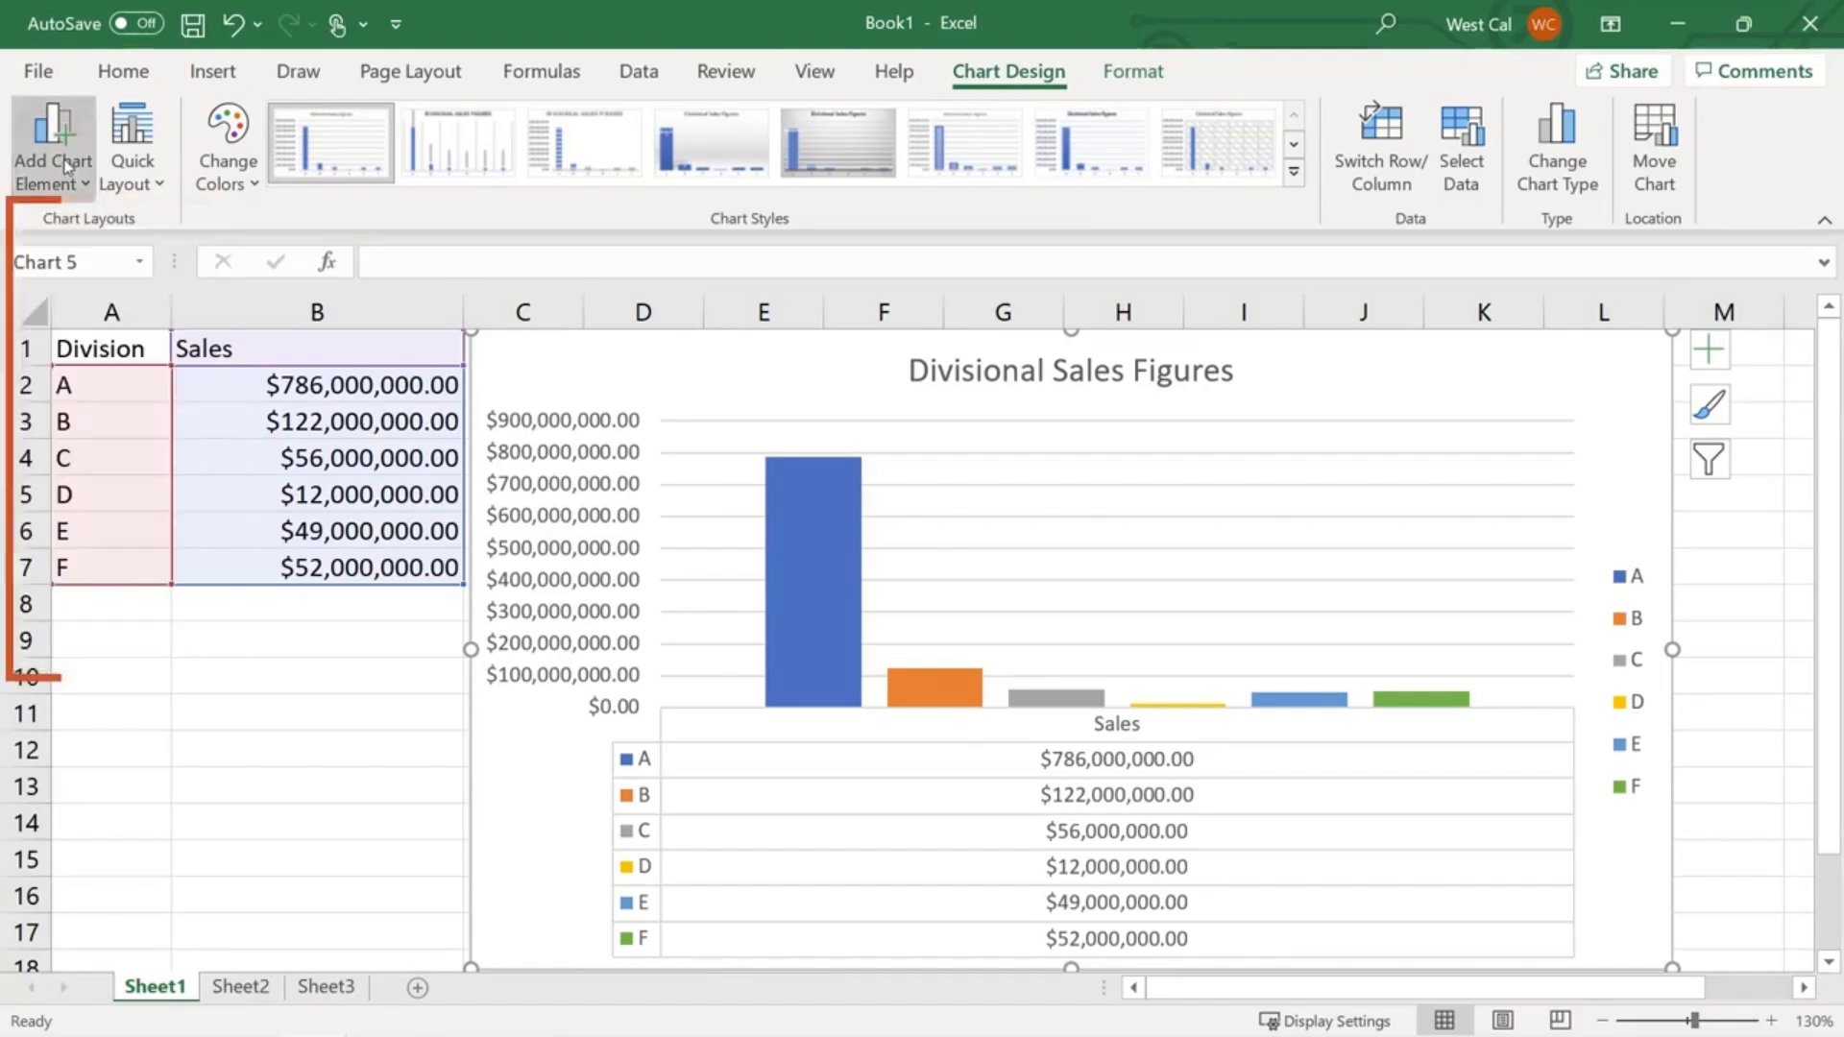
click(134, 153)
click(228, 132)
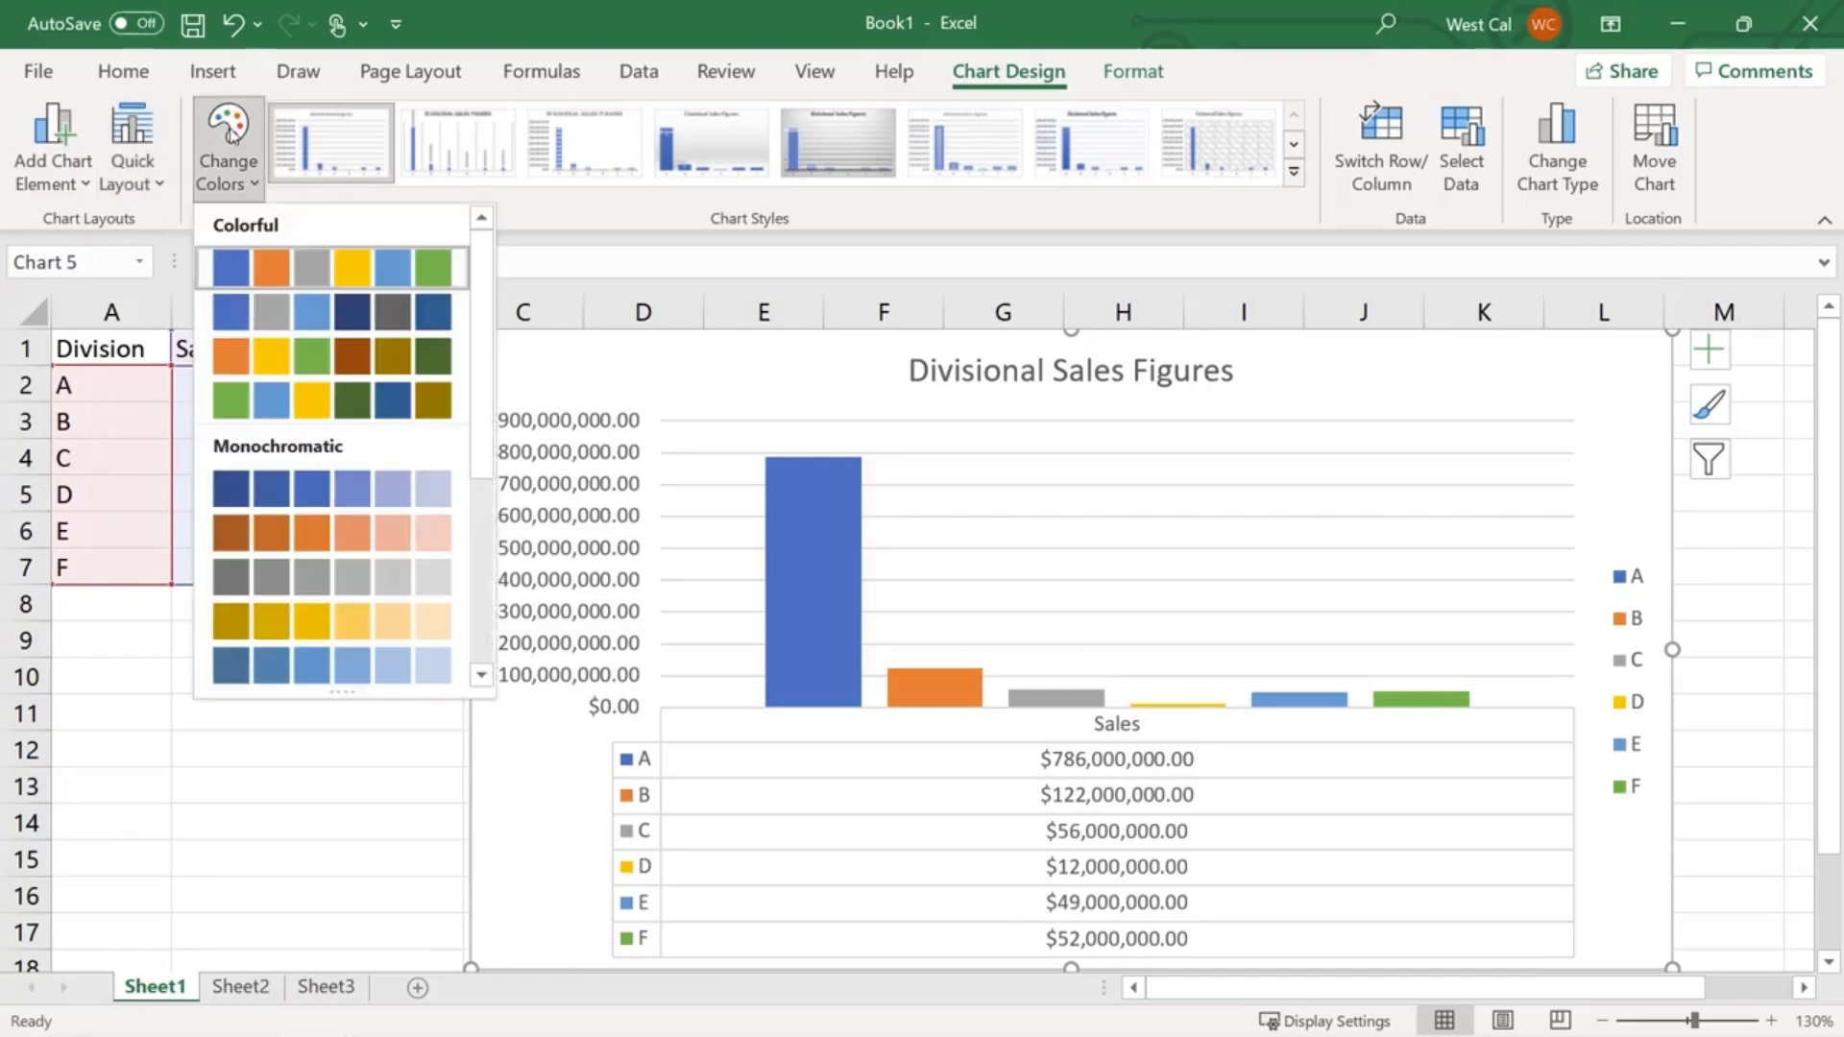
click(228, 129)
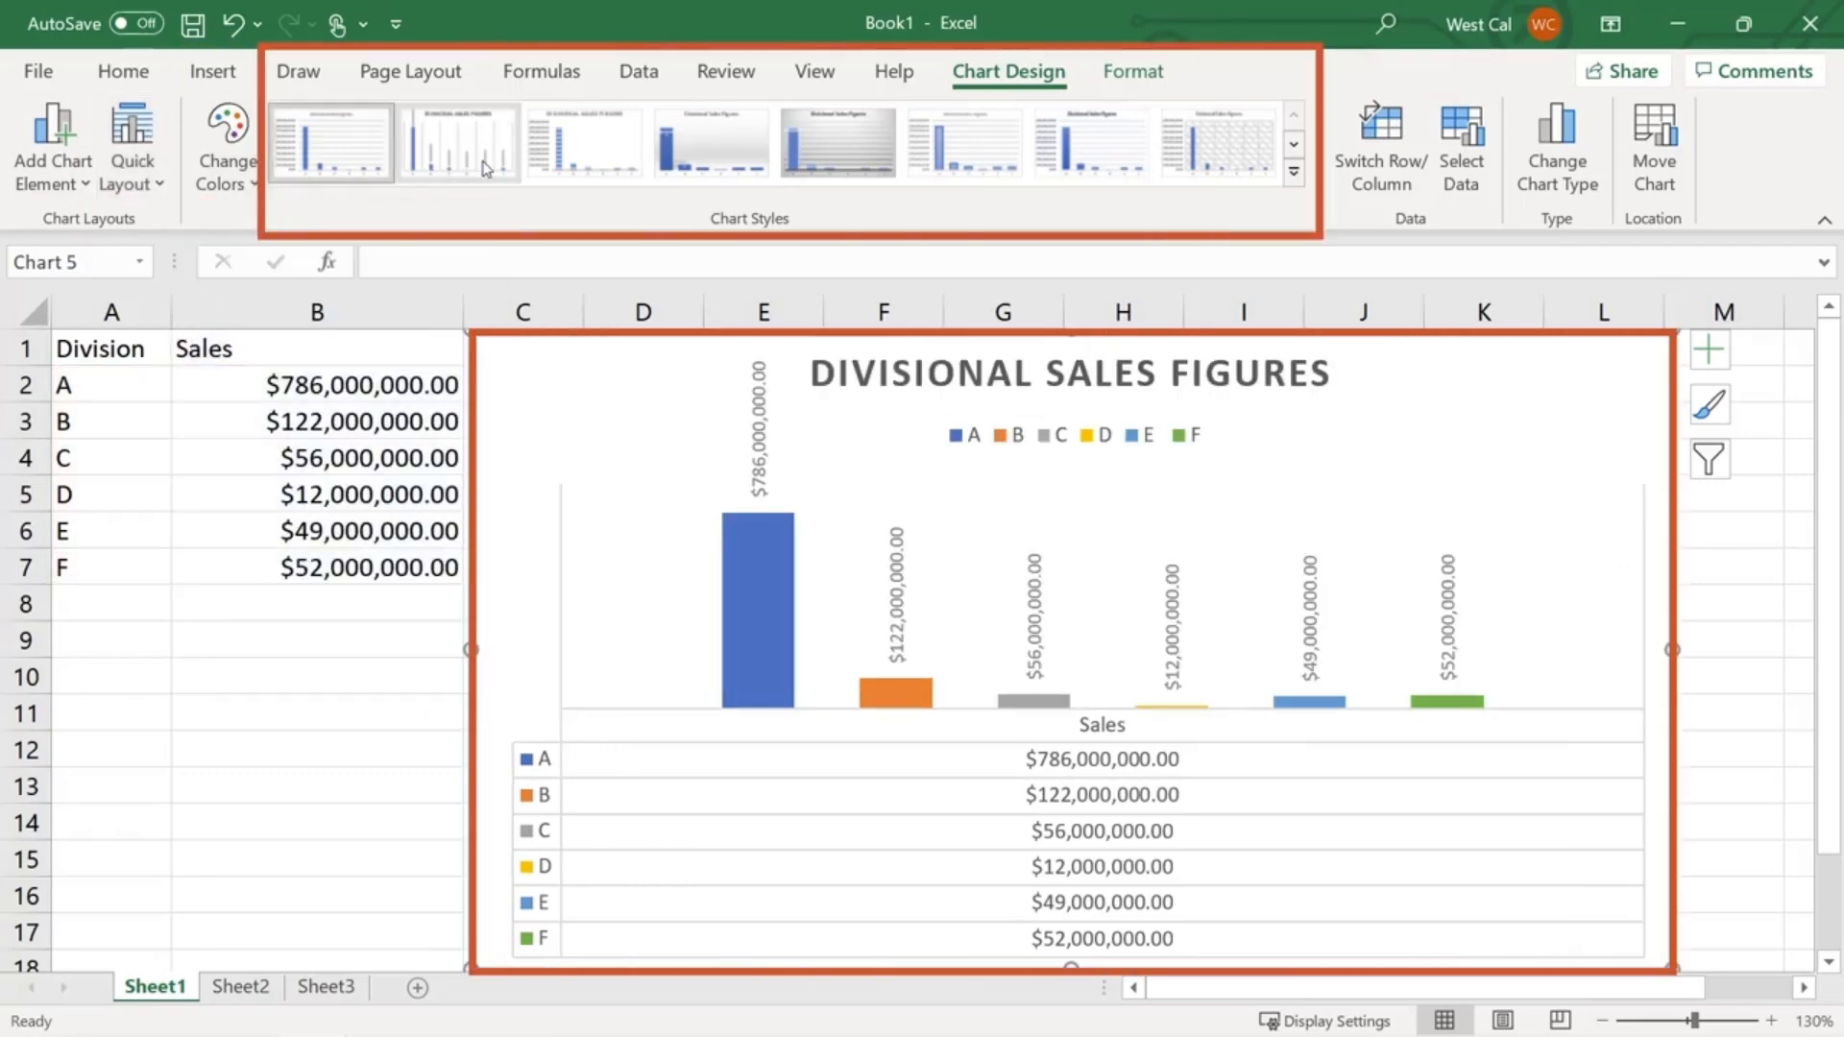
click(1383, 178)
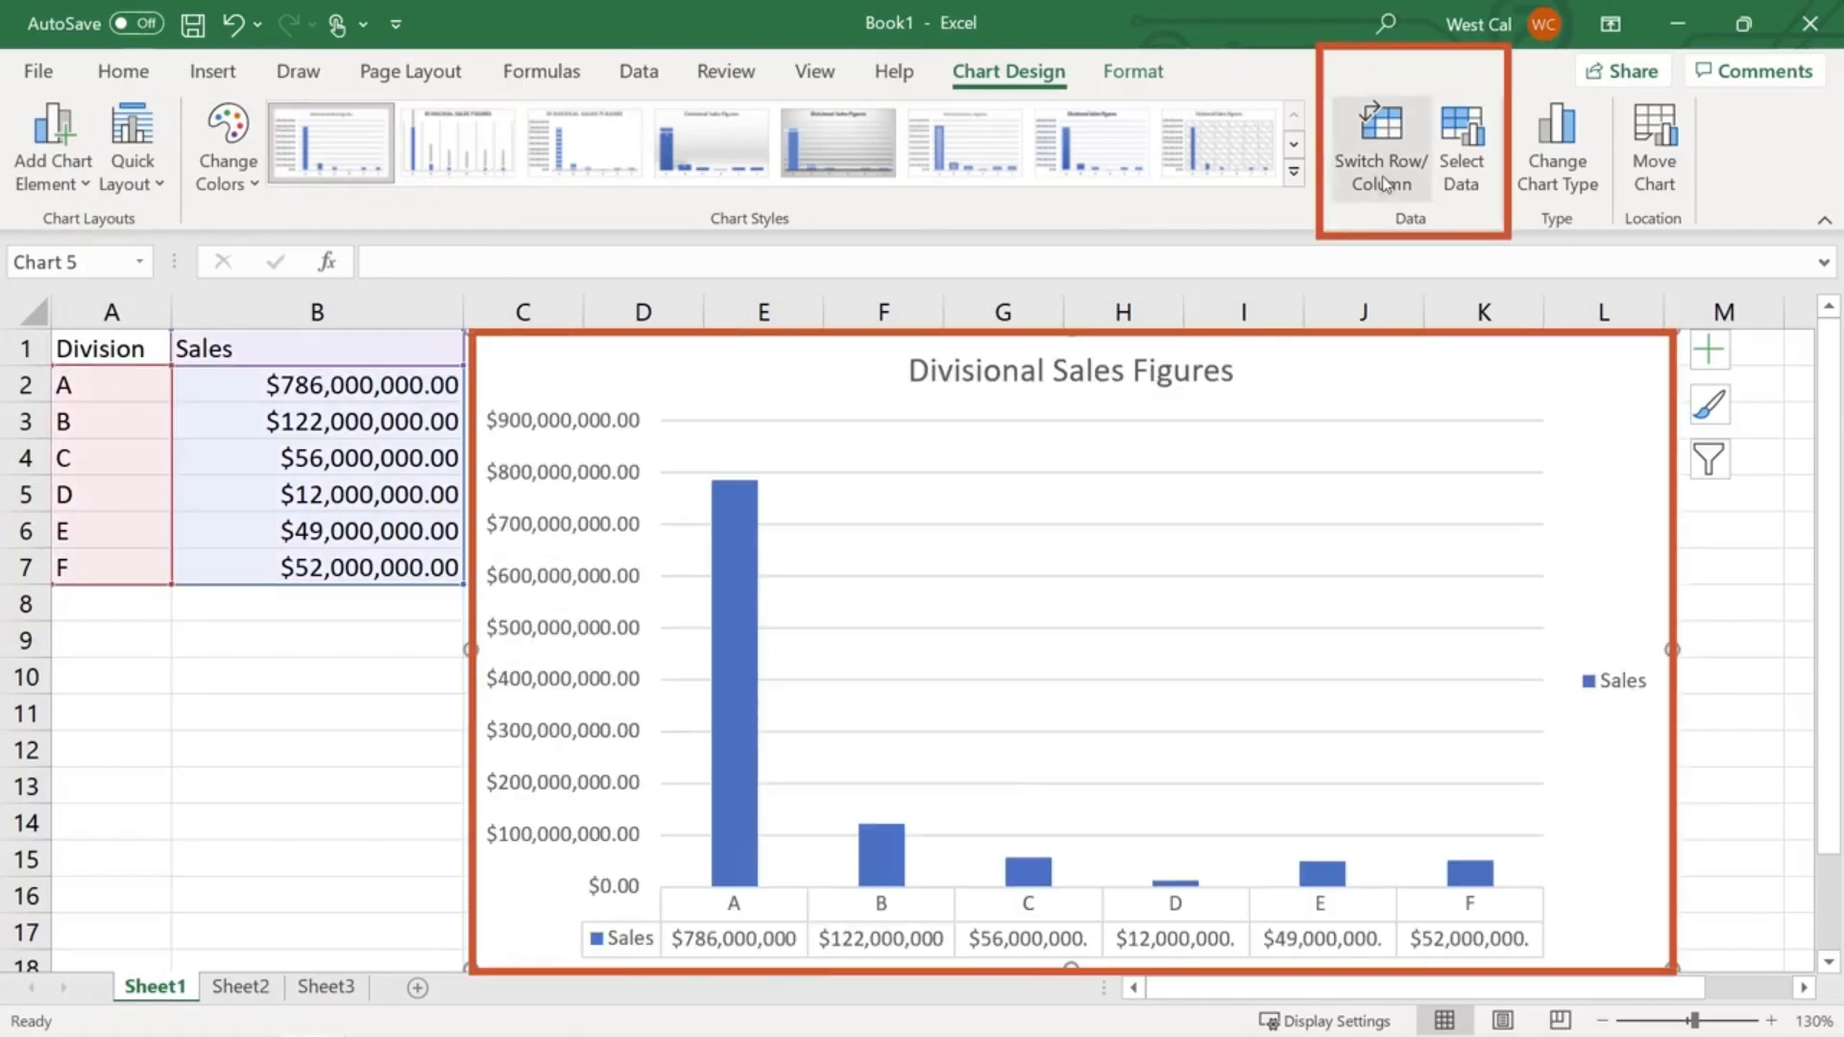
click(1382, 179)
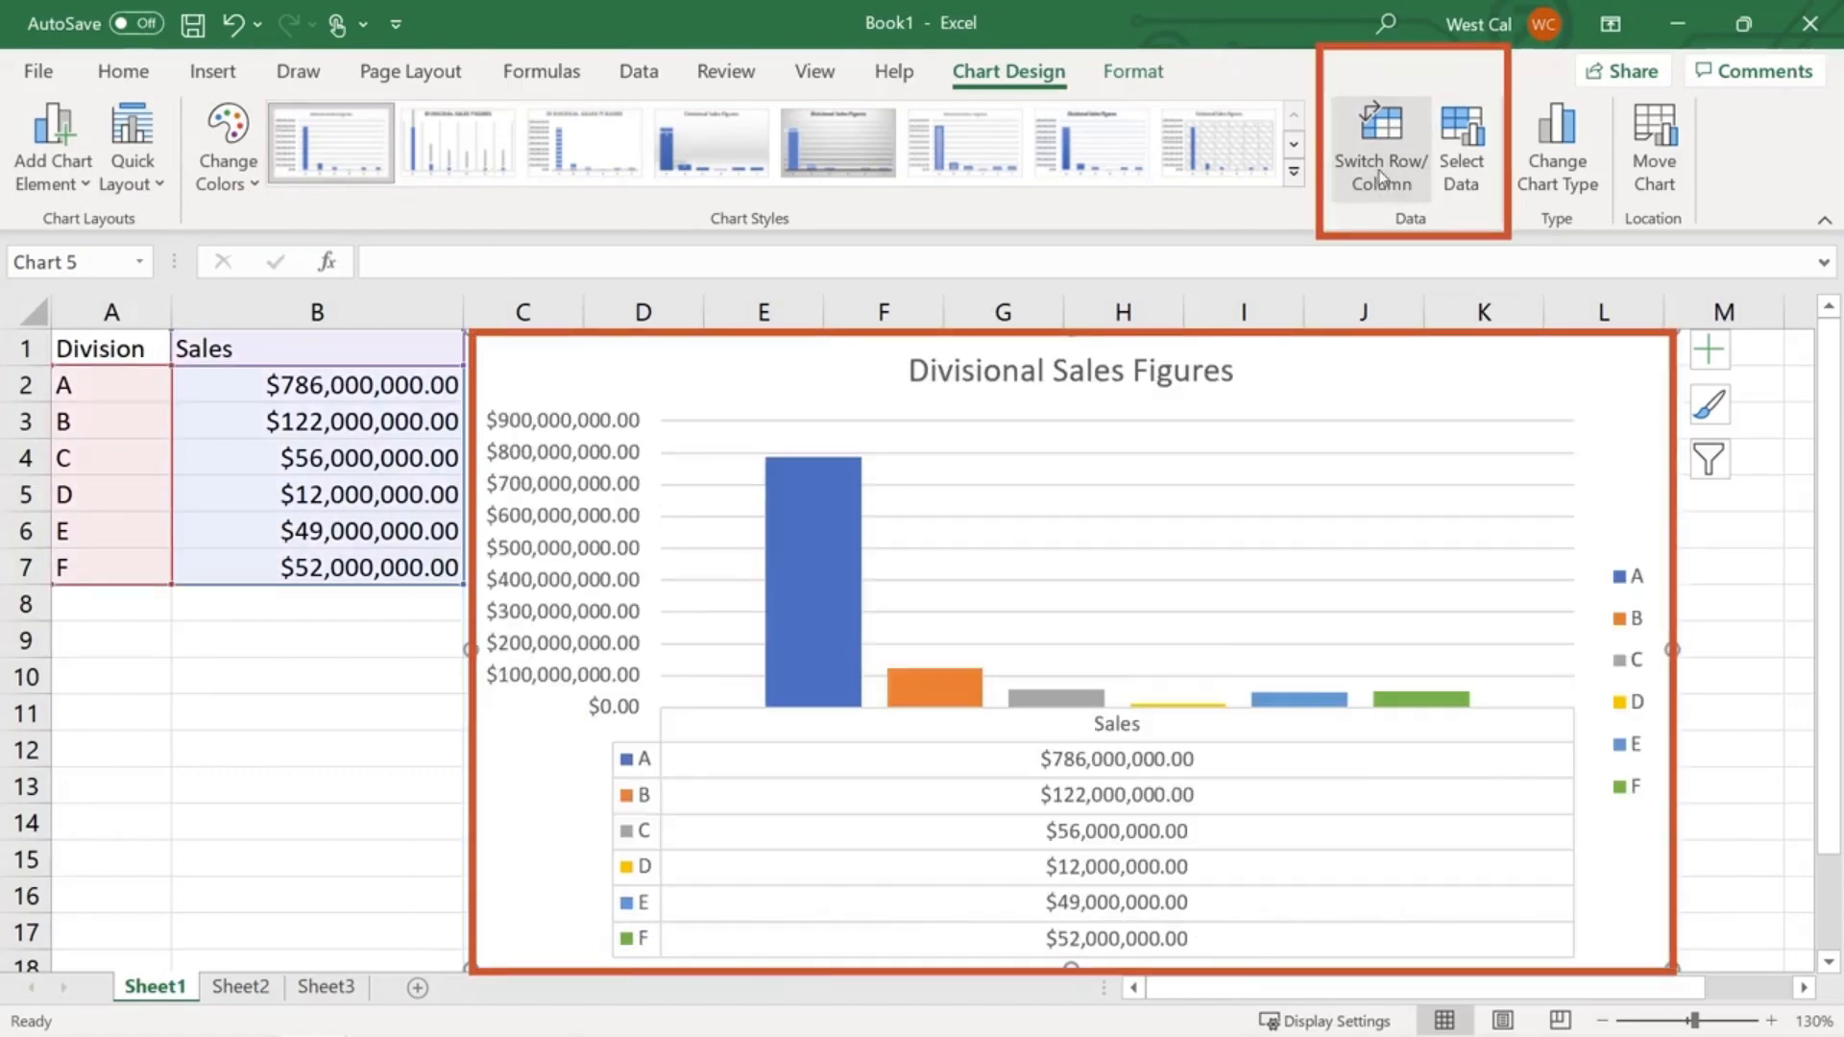
click(1460, 178)
key(Escape)
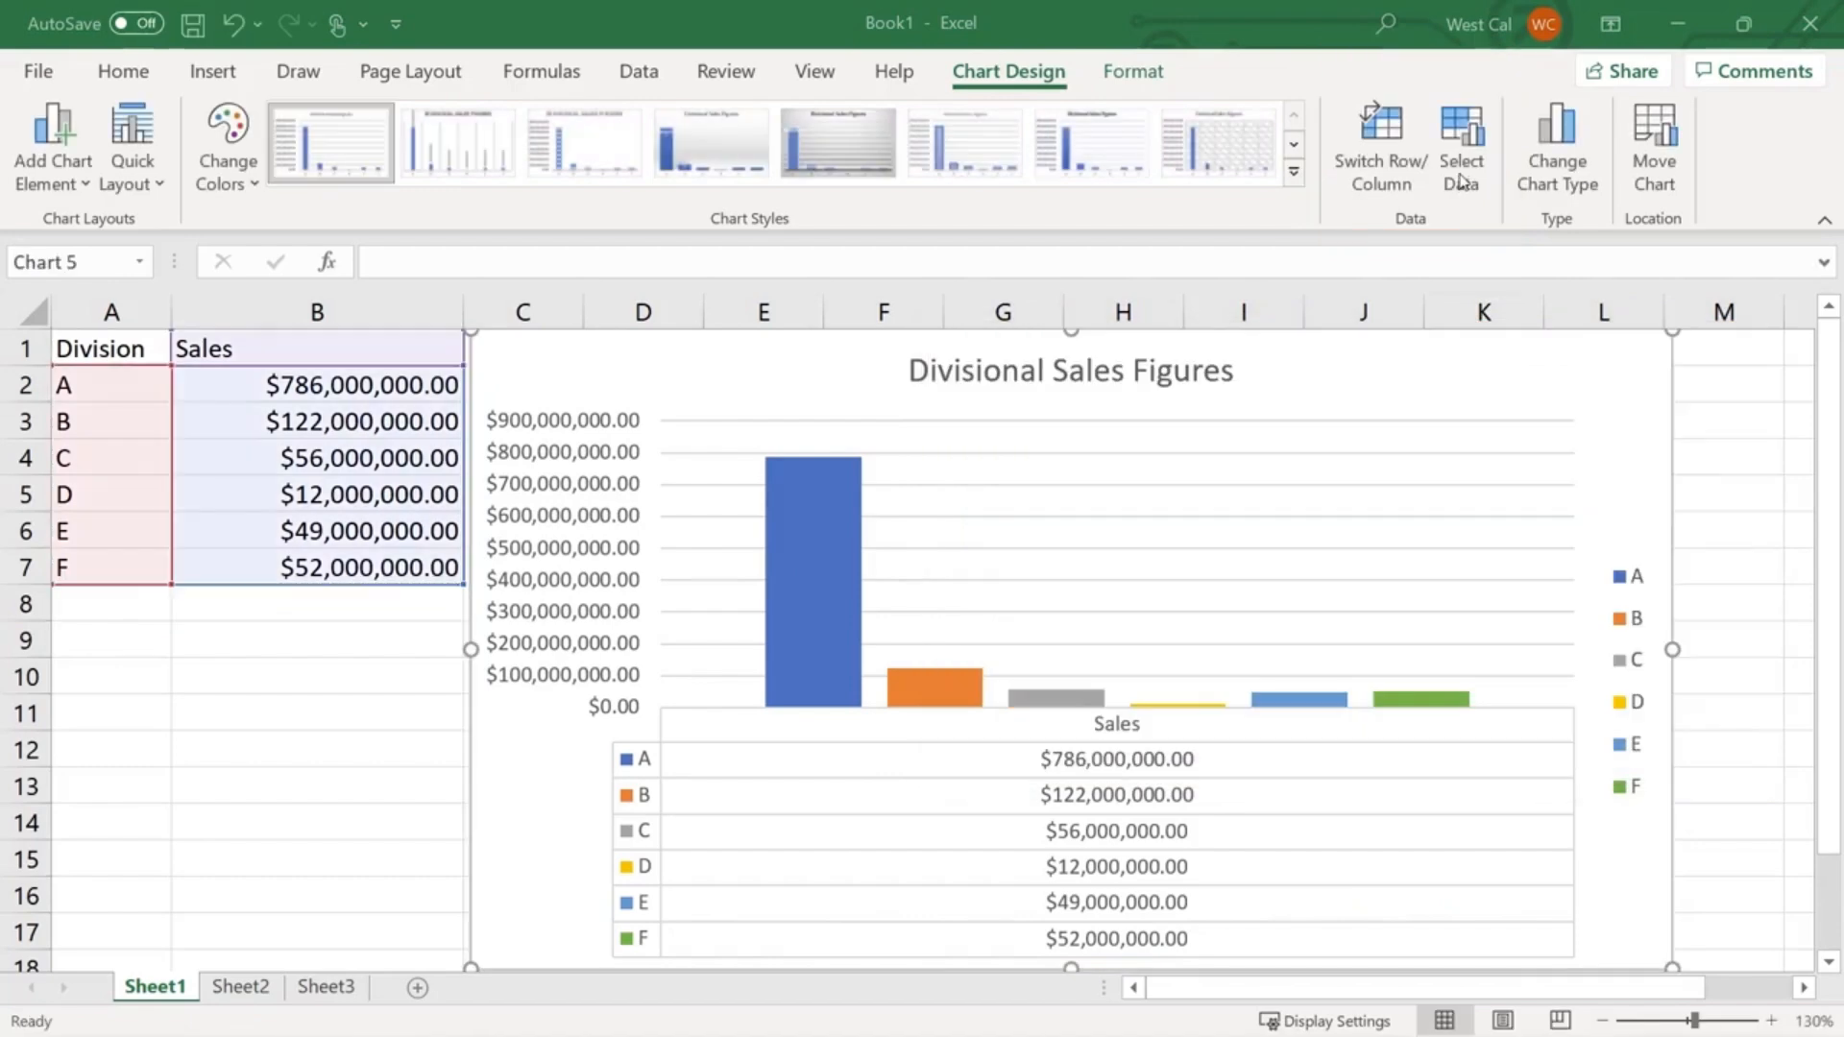
click(1541, 175)
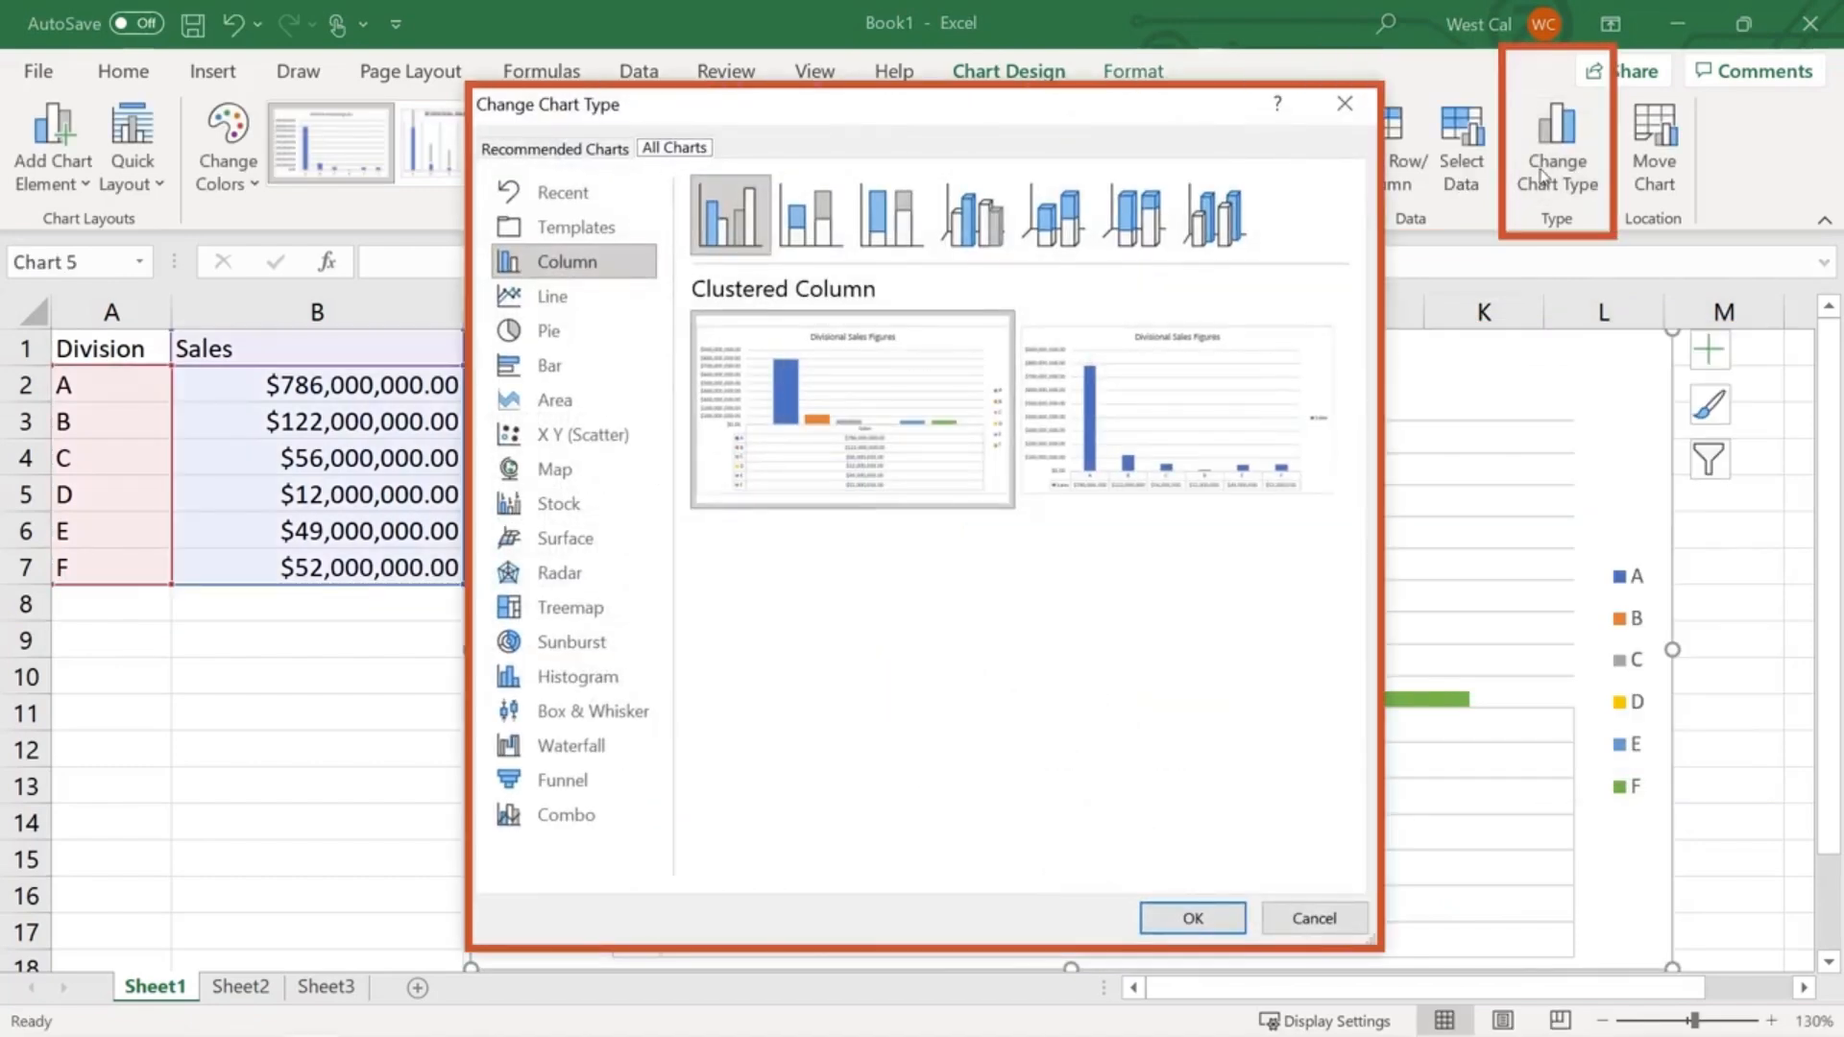
key(Escape)
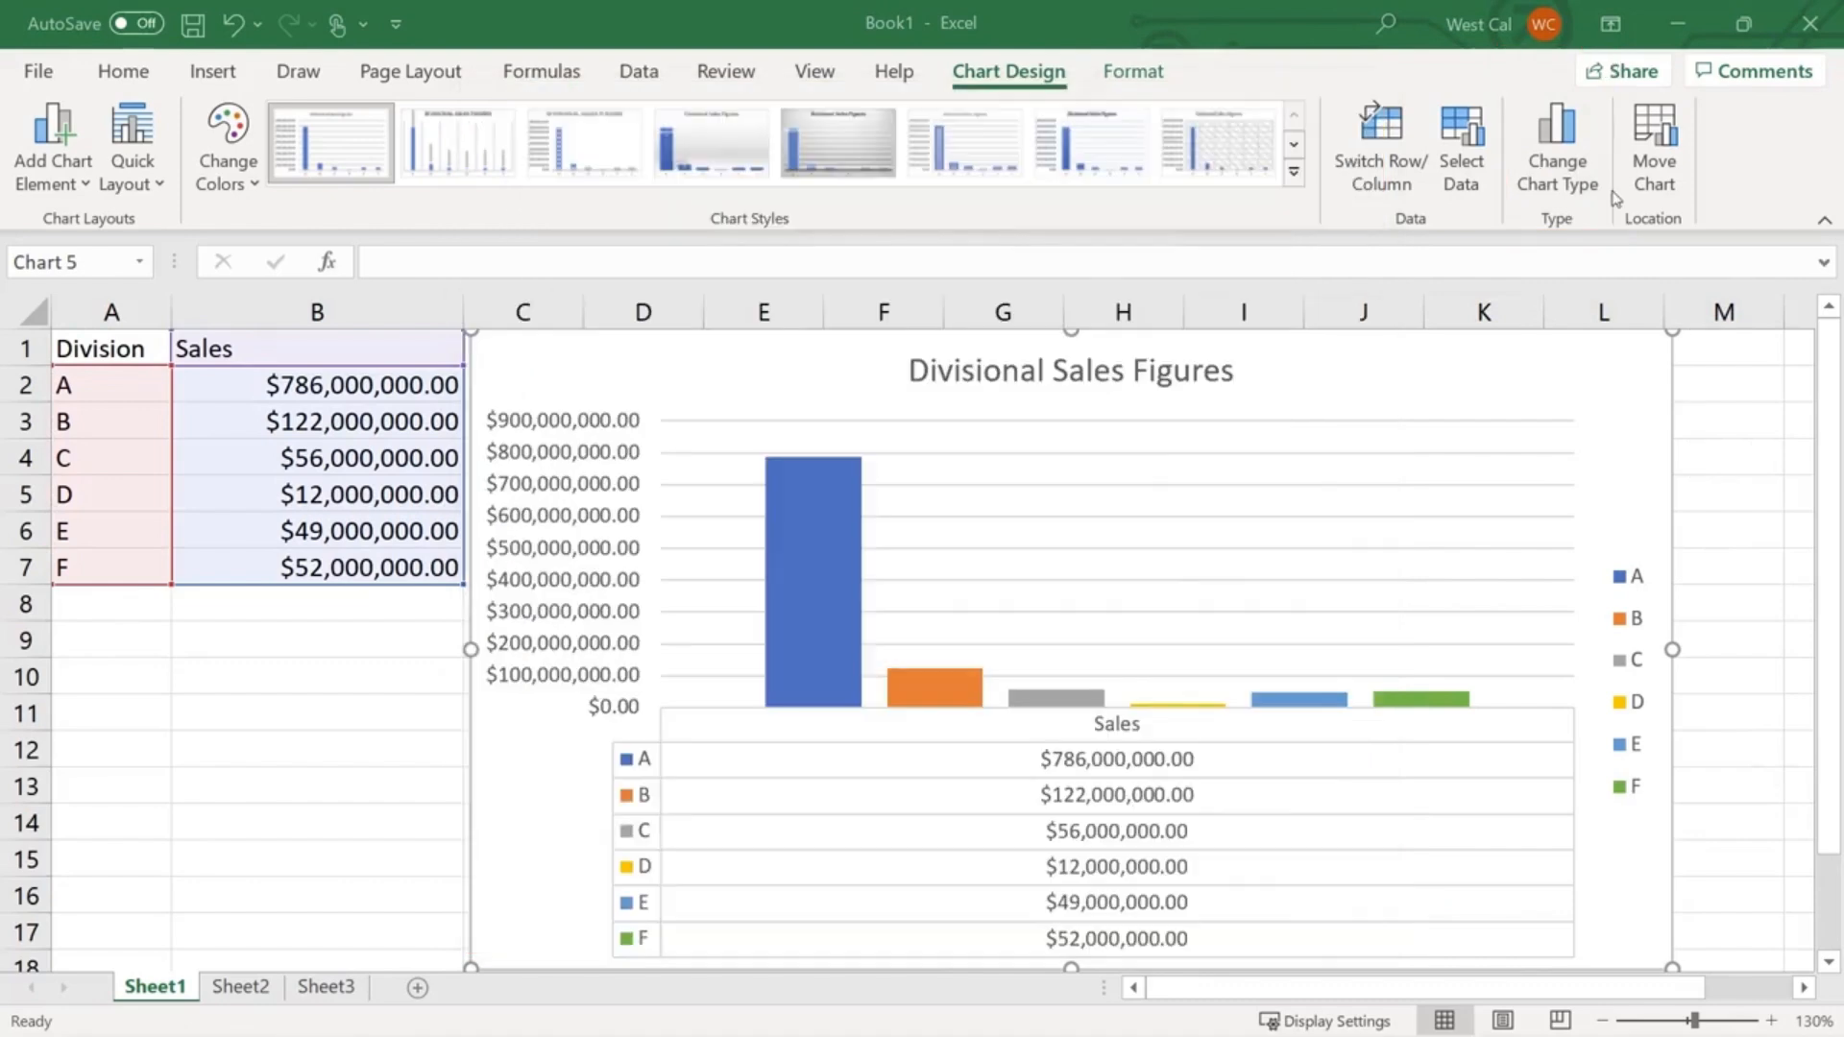
click(1653, 172)
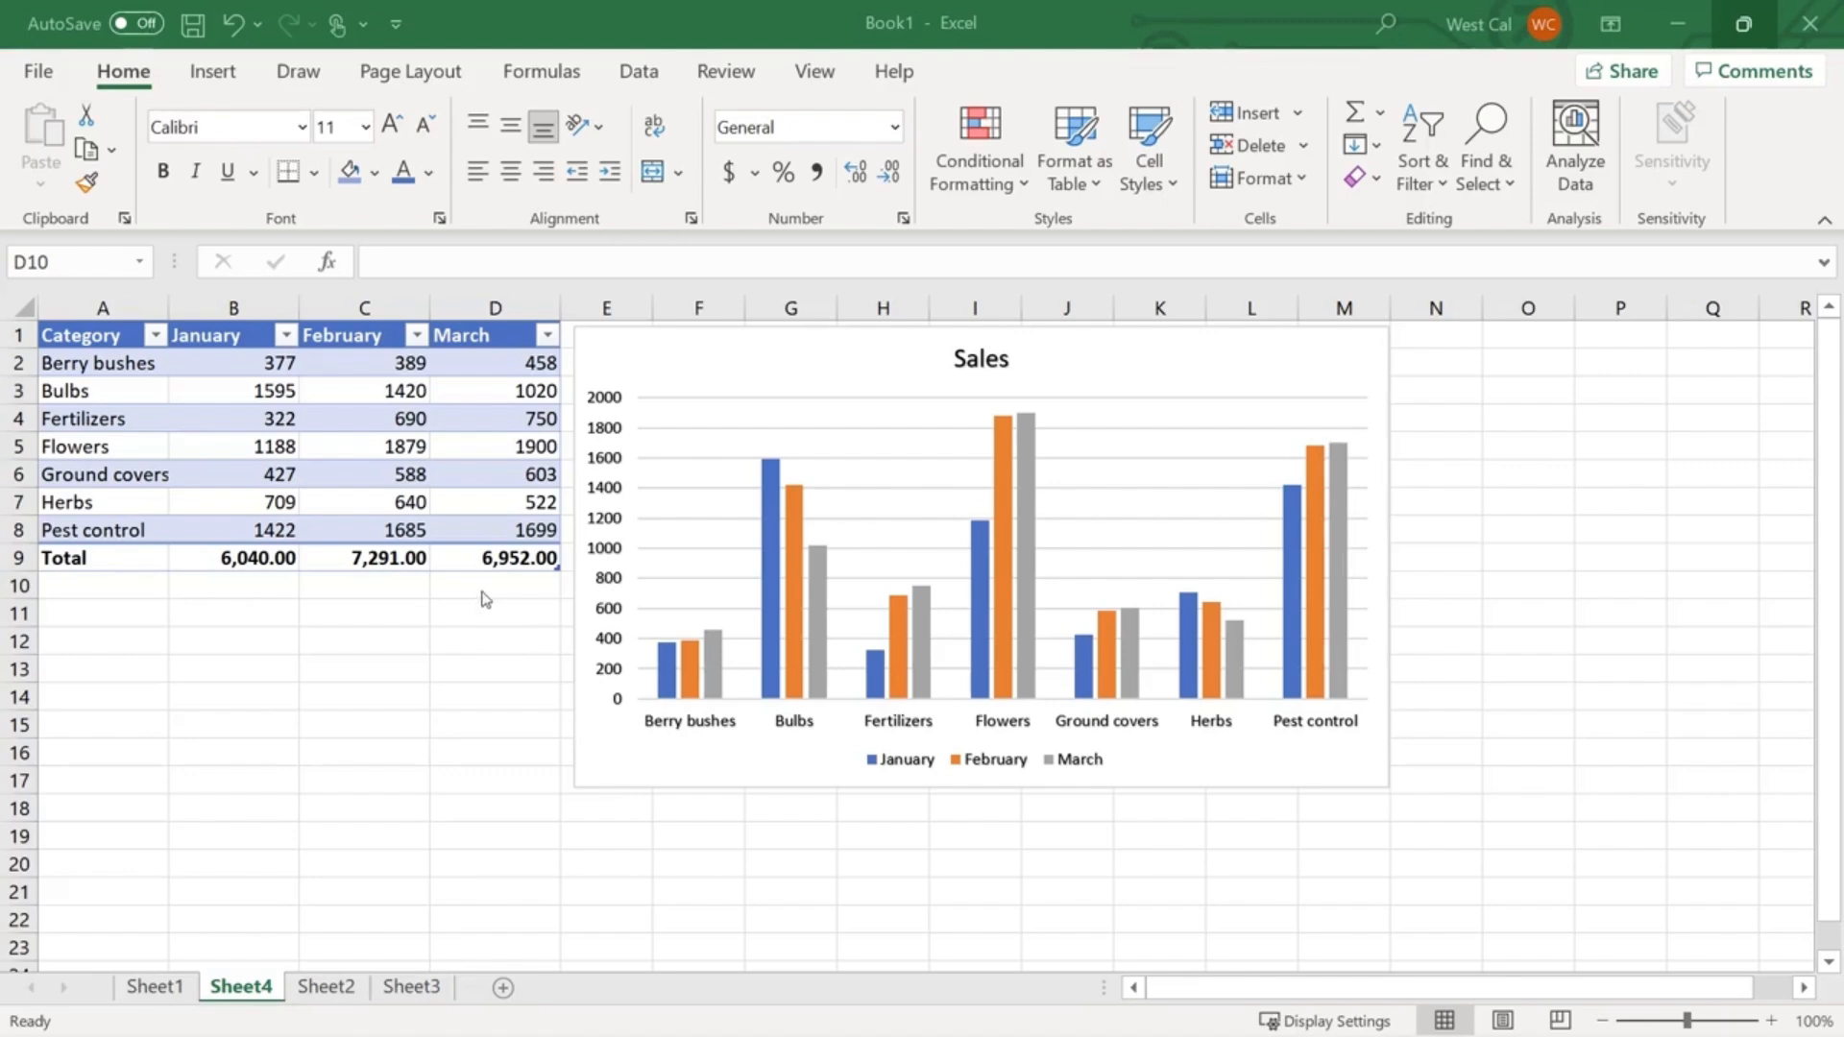
- Select the empty cell D10 below the Sheet4 table
click(480, 585)
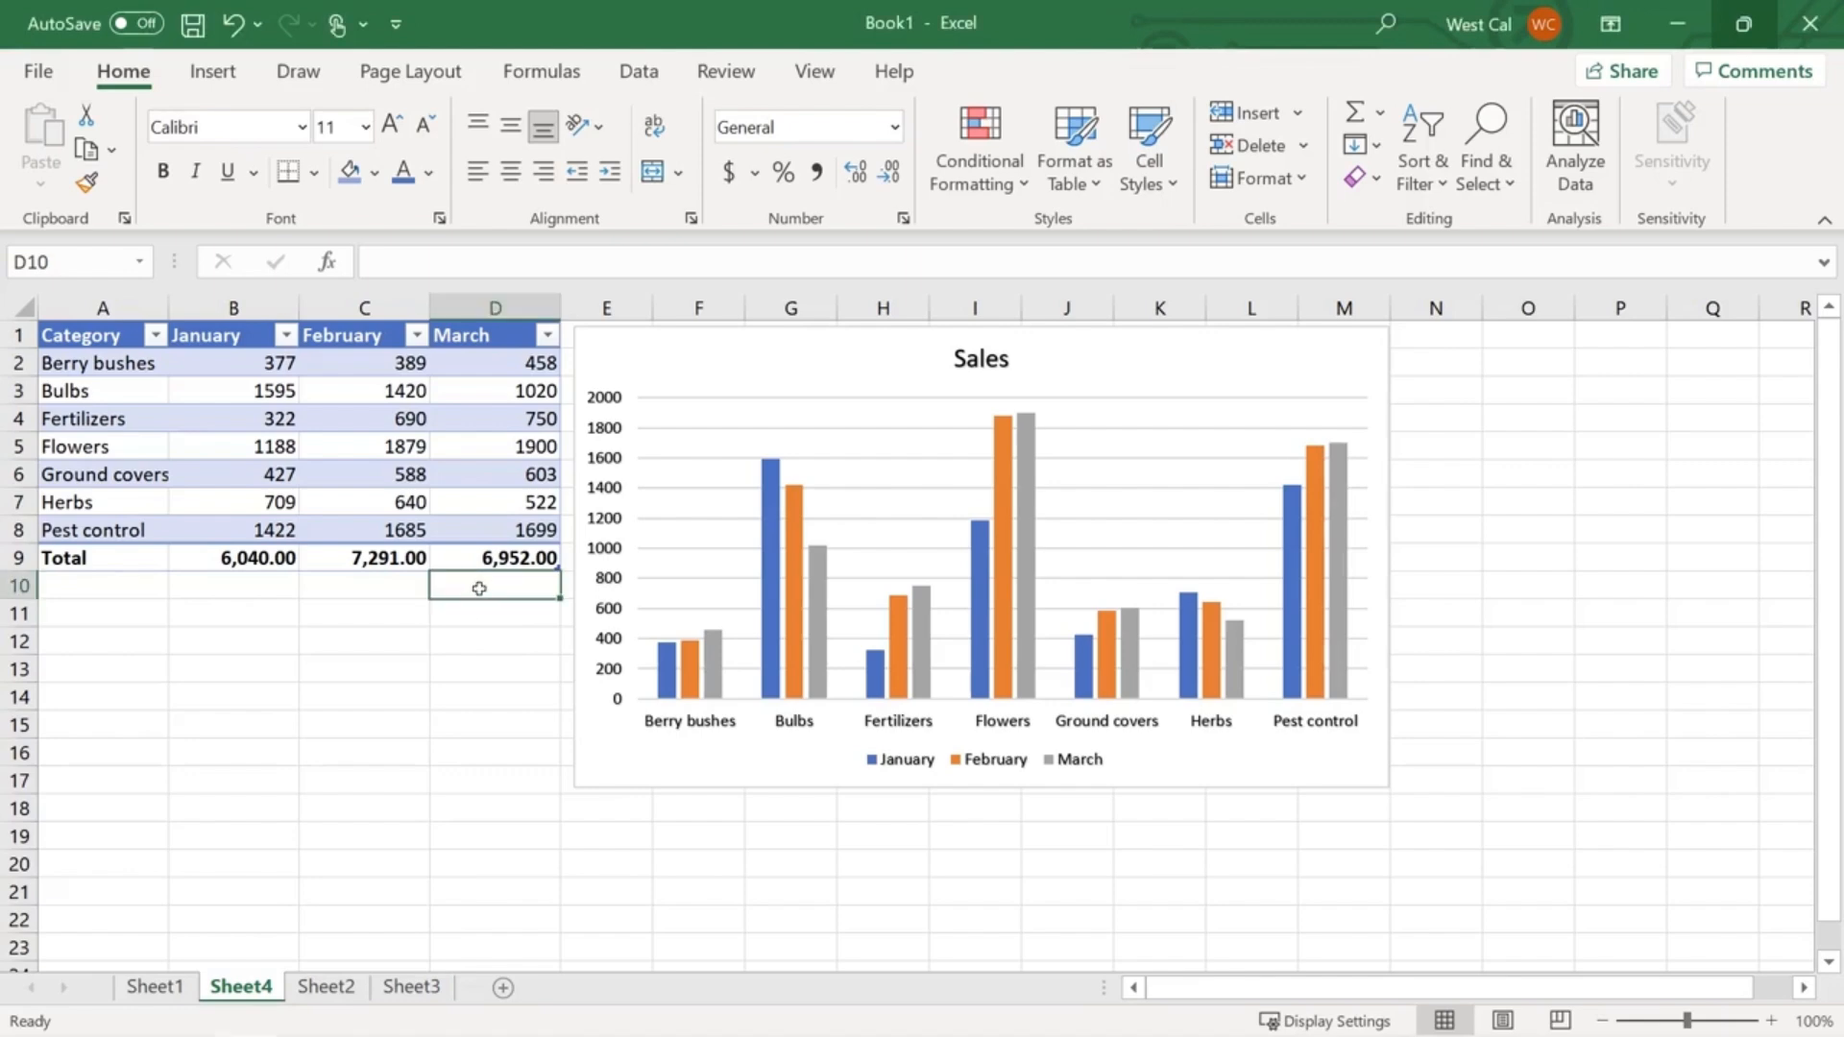
- Open the Format Chart Area pane for the Sheet4 Sales chart via Format Selection
click(864, 371)
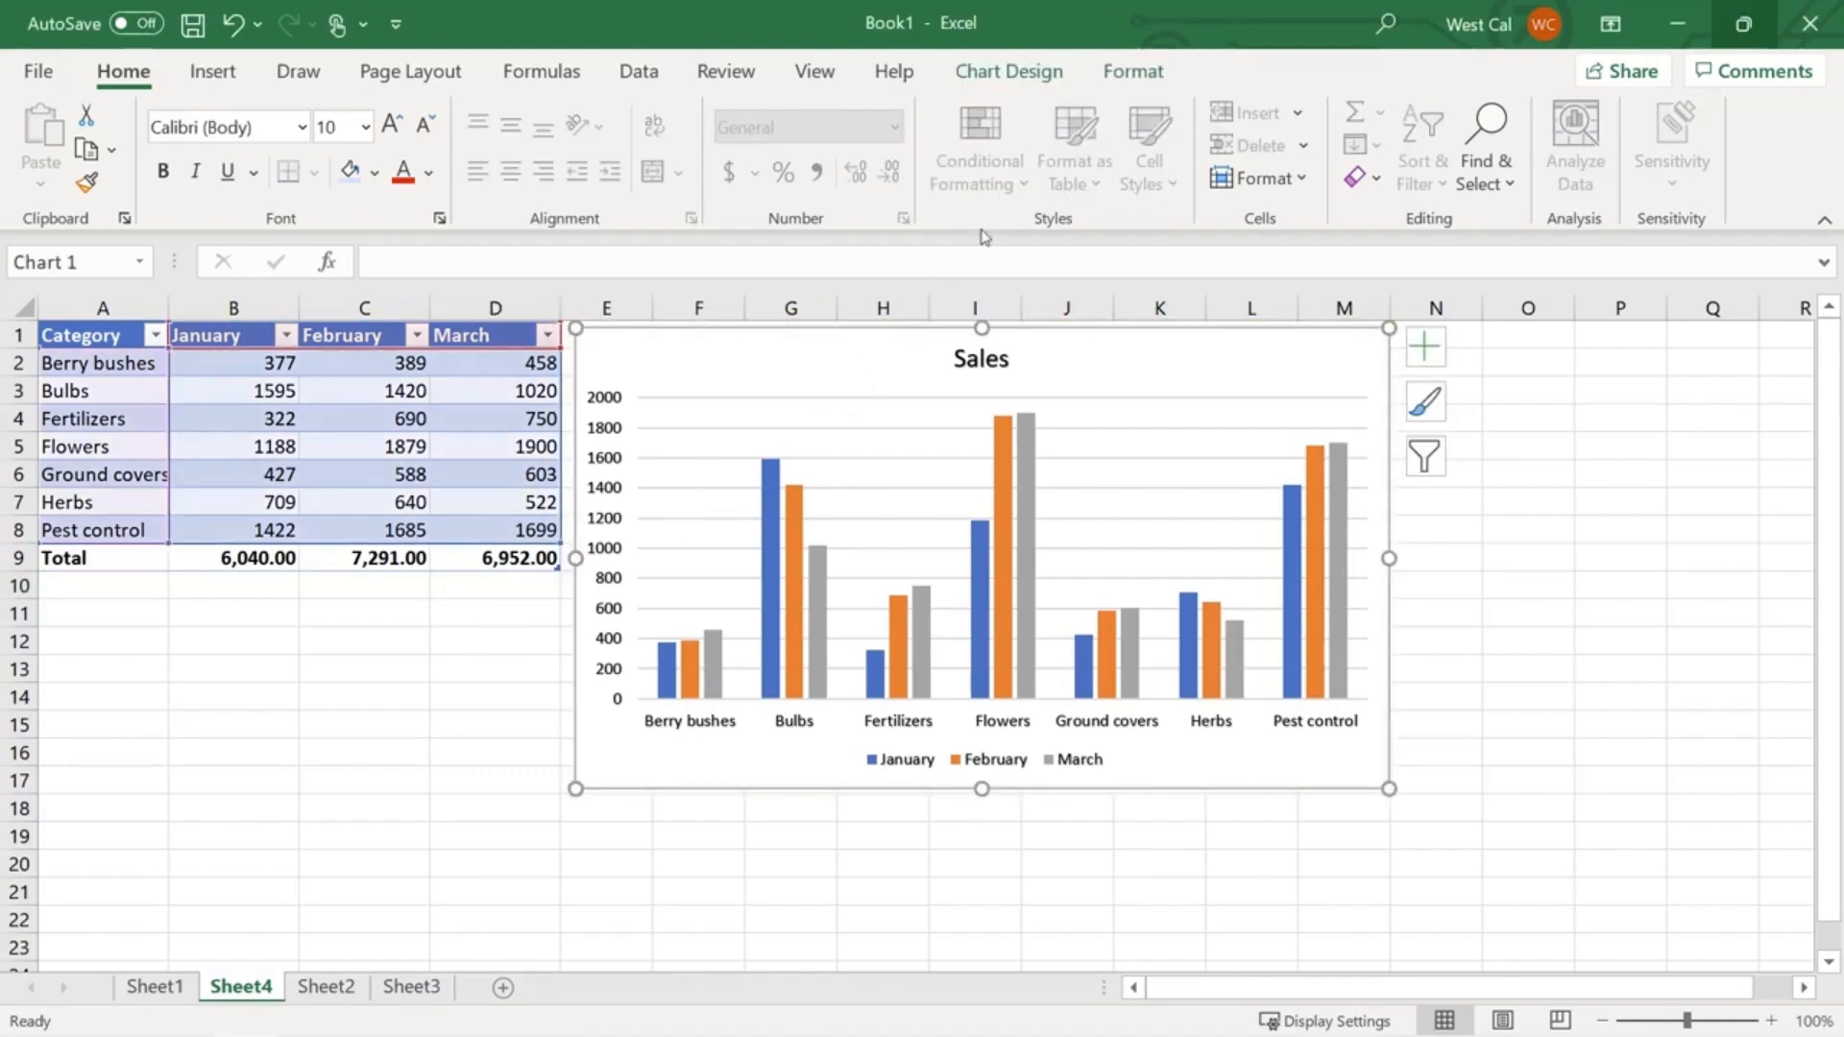
click(1133, 72)
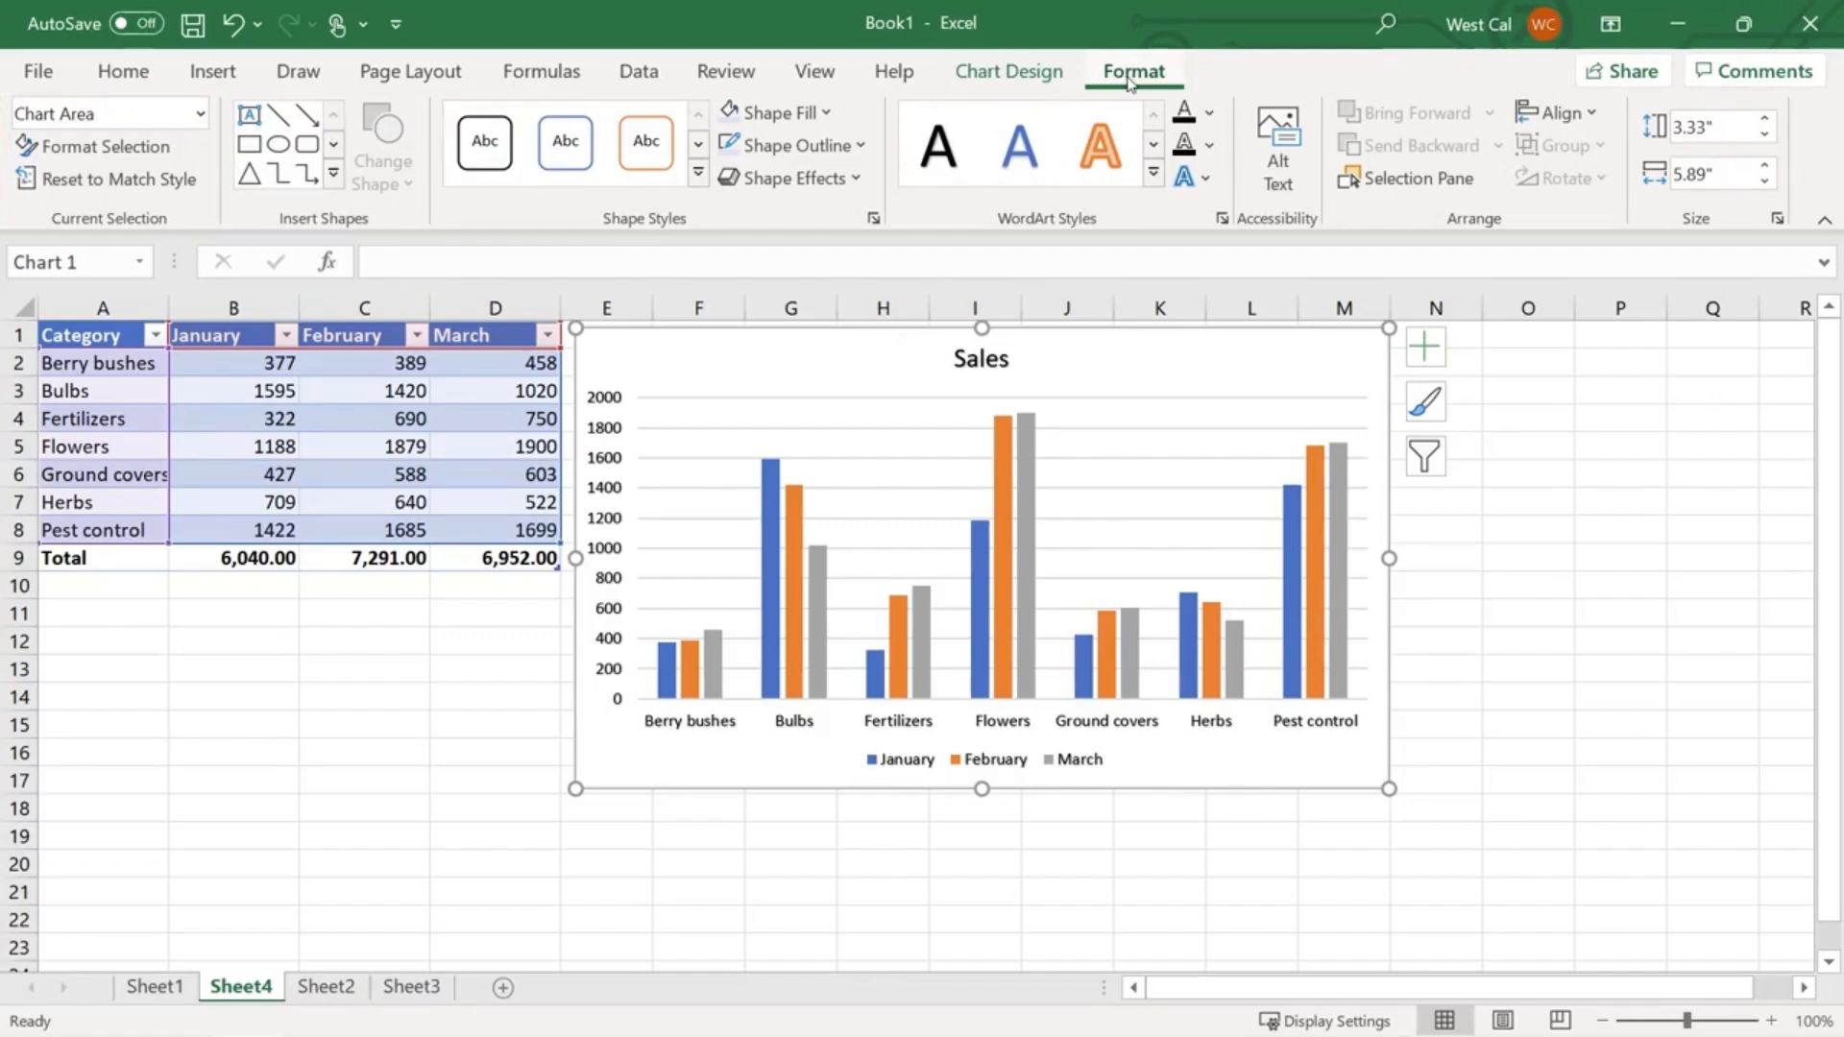
click(157, 146)
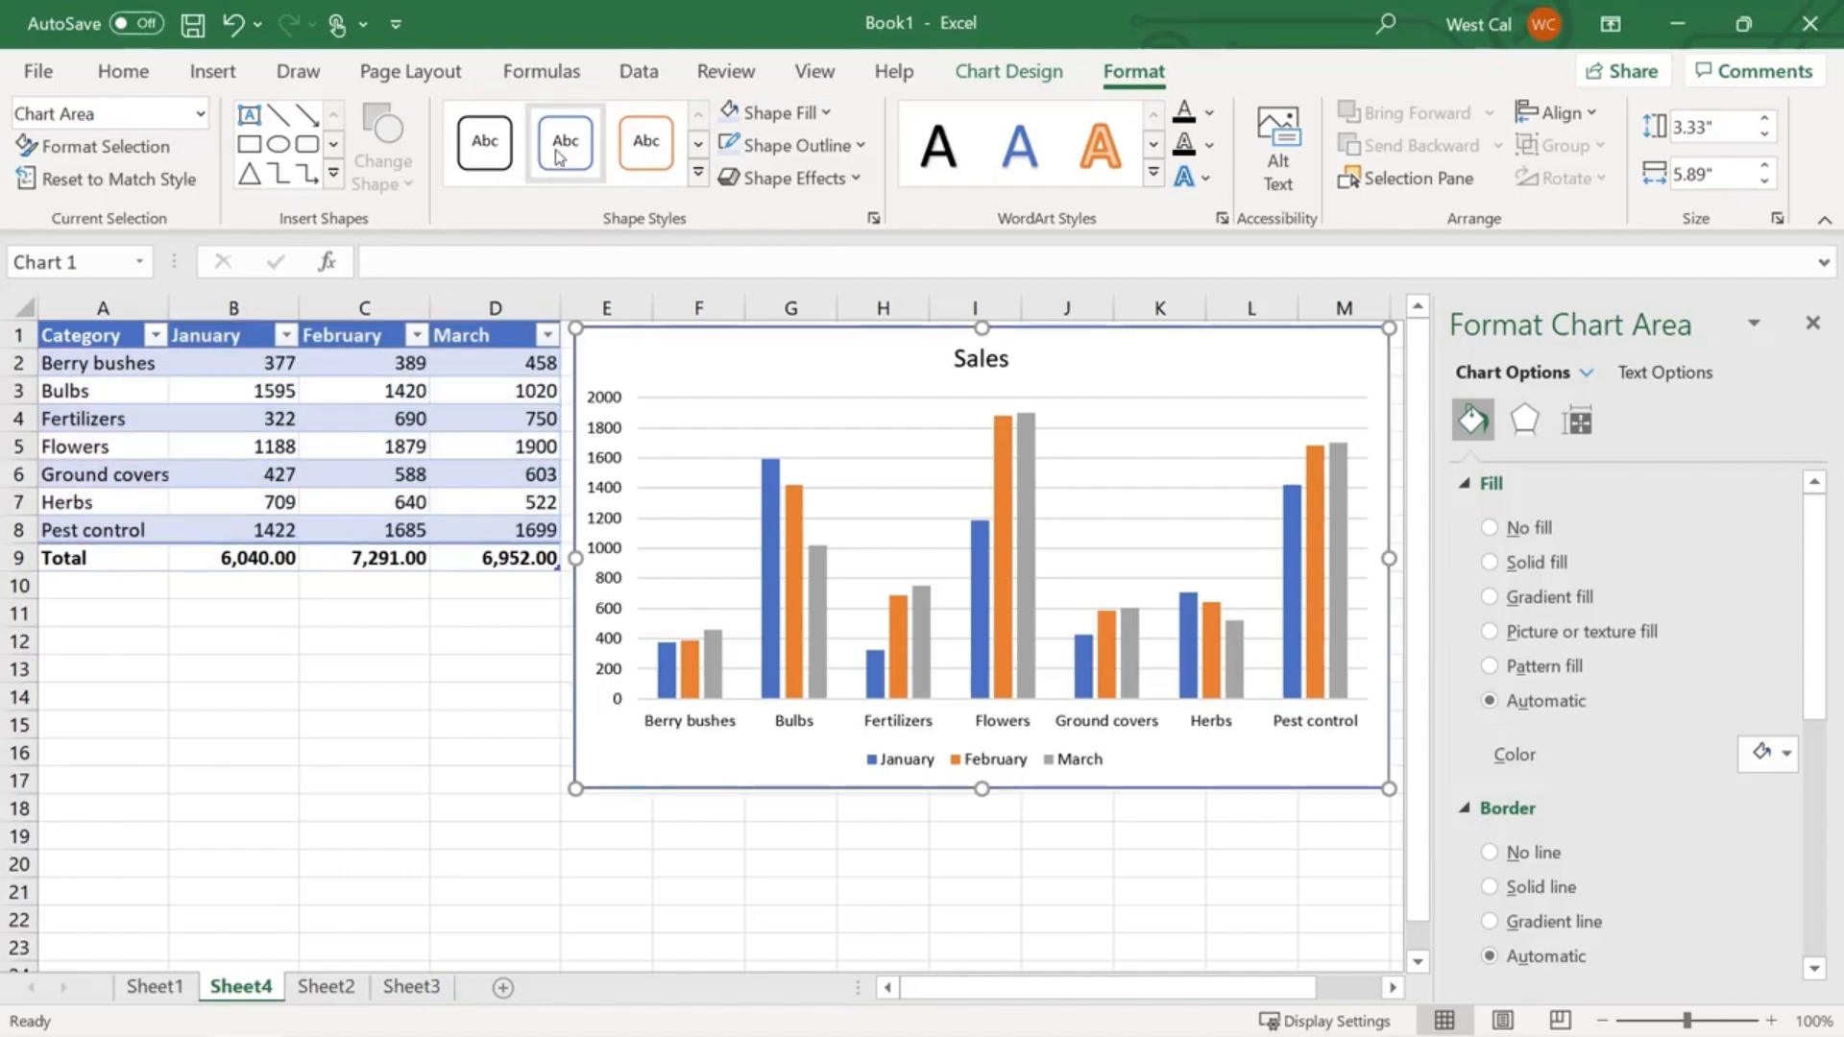
- Give the Sales chart area an orange-outlined shape style, light blue fill and orange outline
click(632, 150)
click(778, 112)
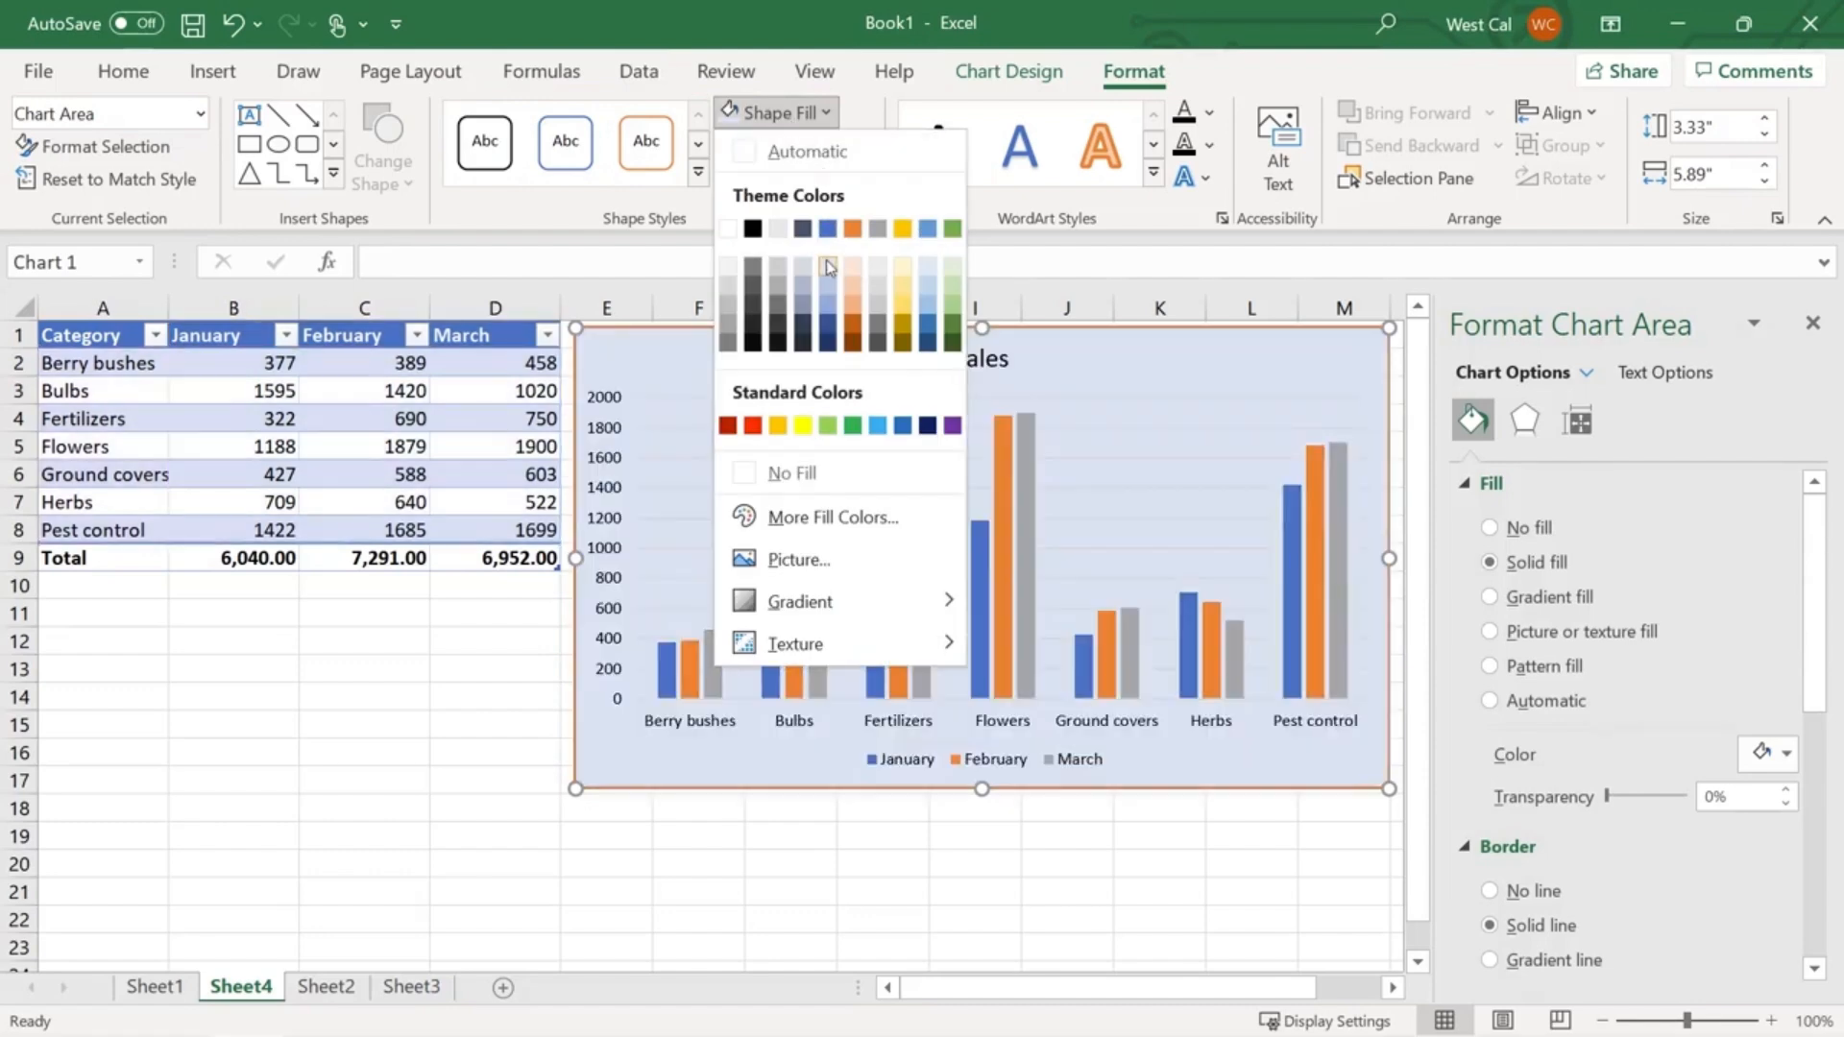
click(827, 267)
click(789, 145)
click(852, 261)
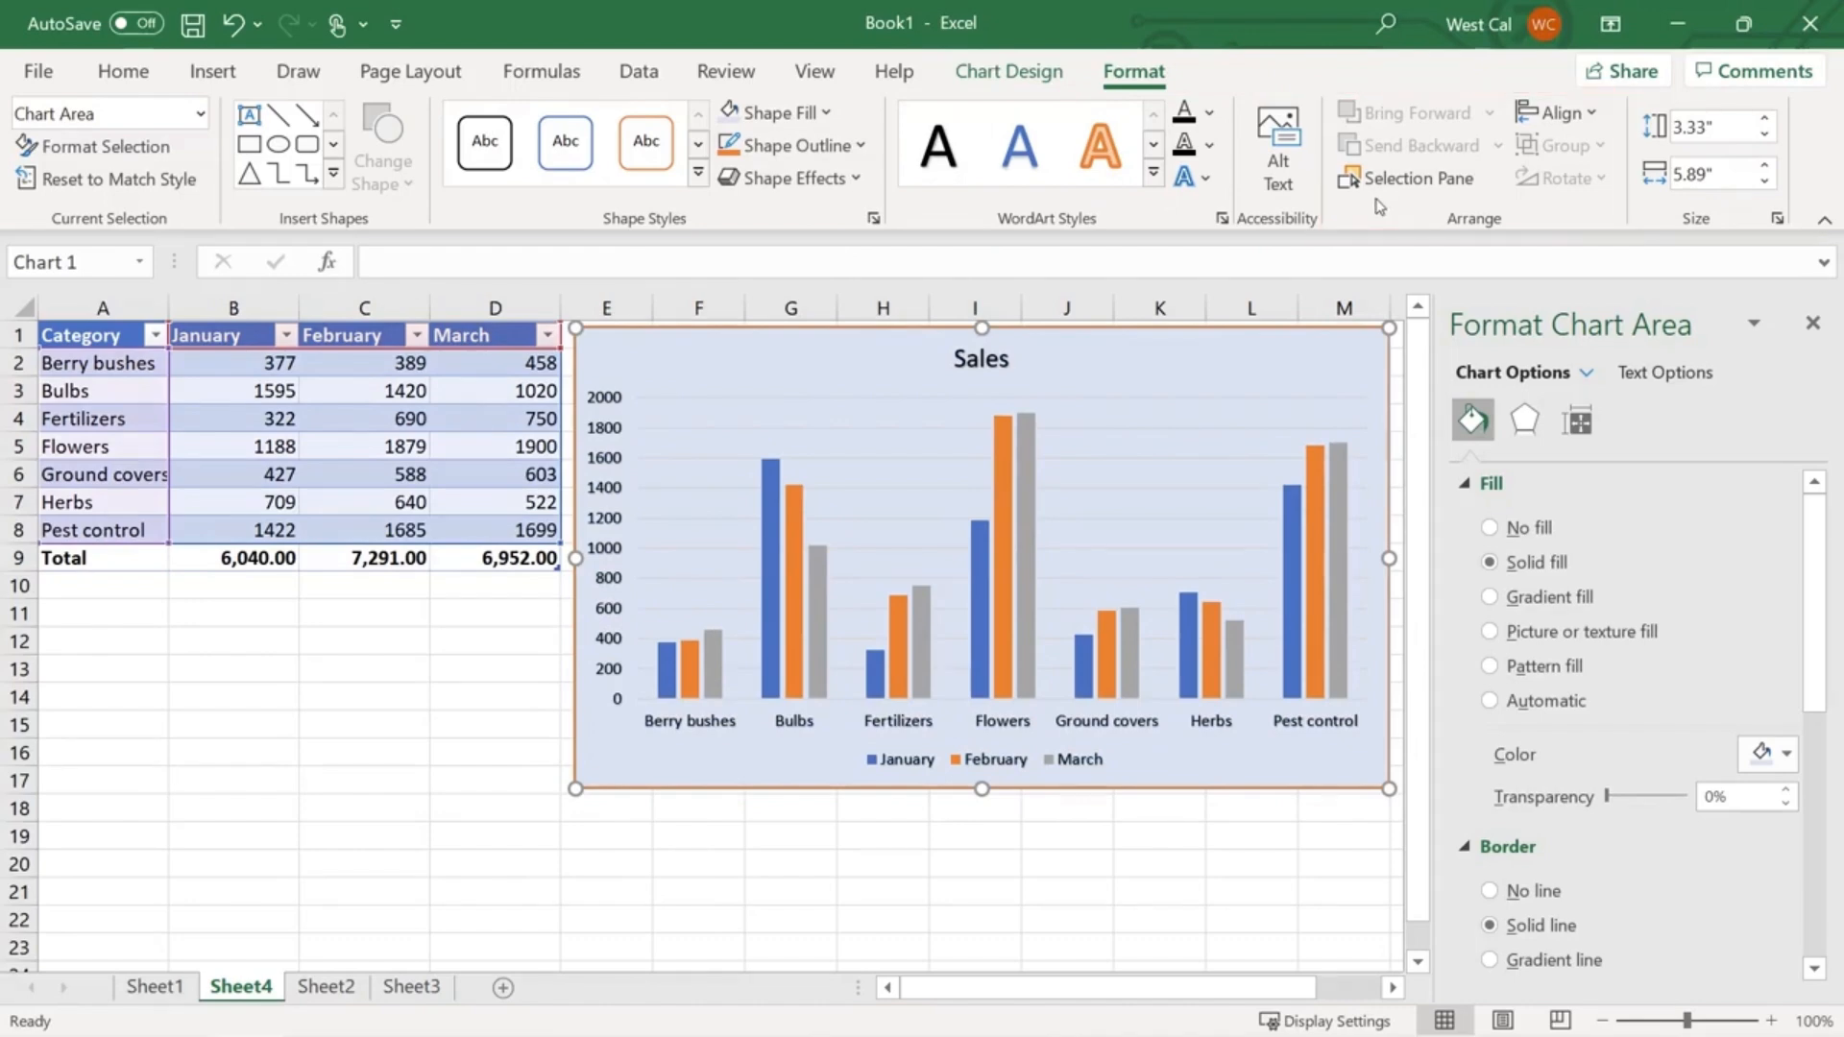
- Set the Sales chart height to 3.5"
click(1692, 128)
text(3.5)
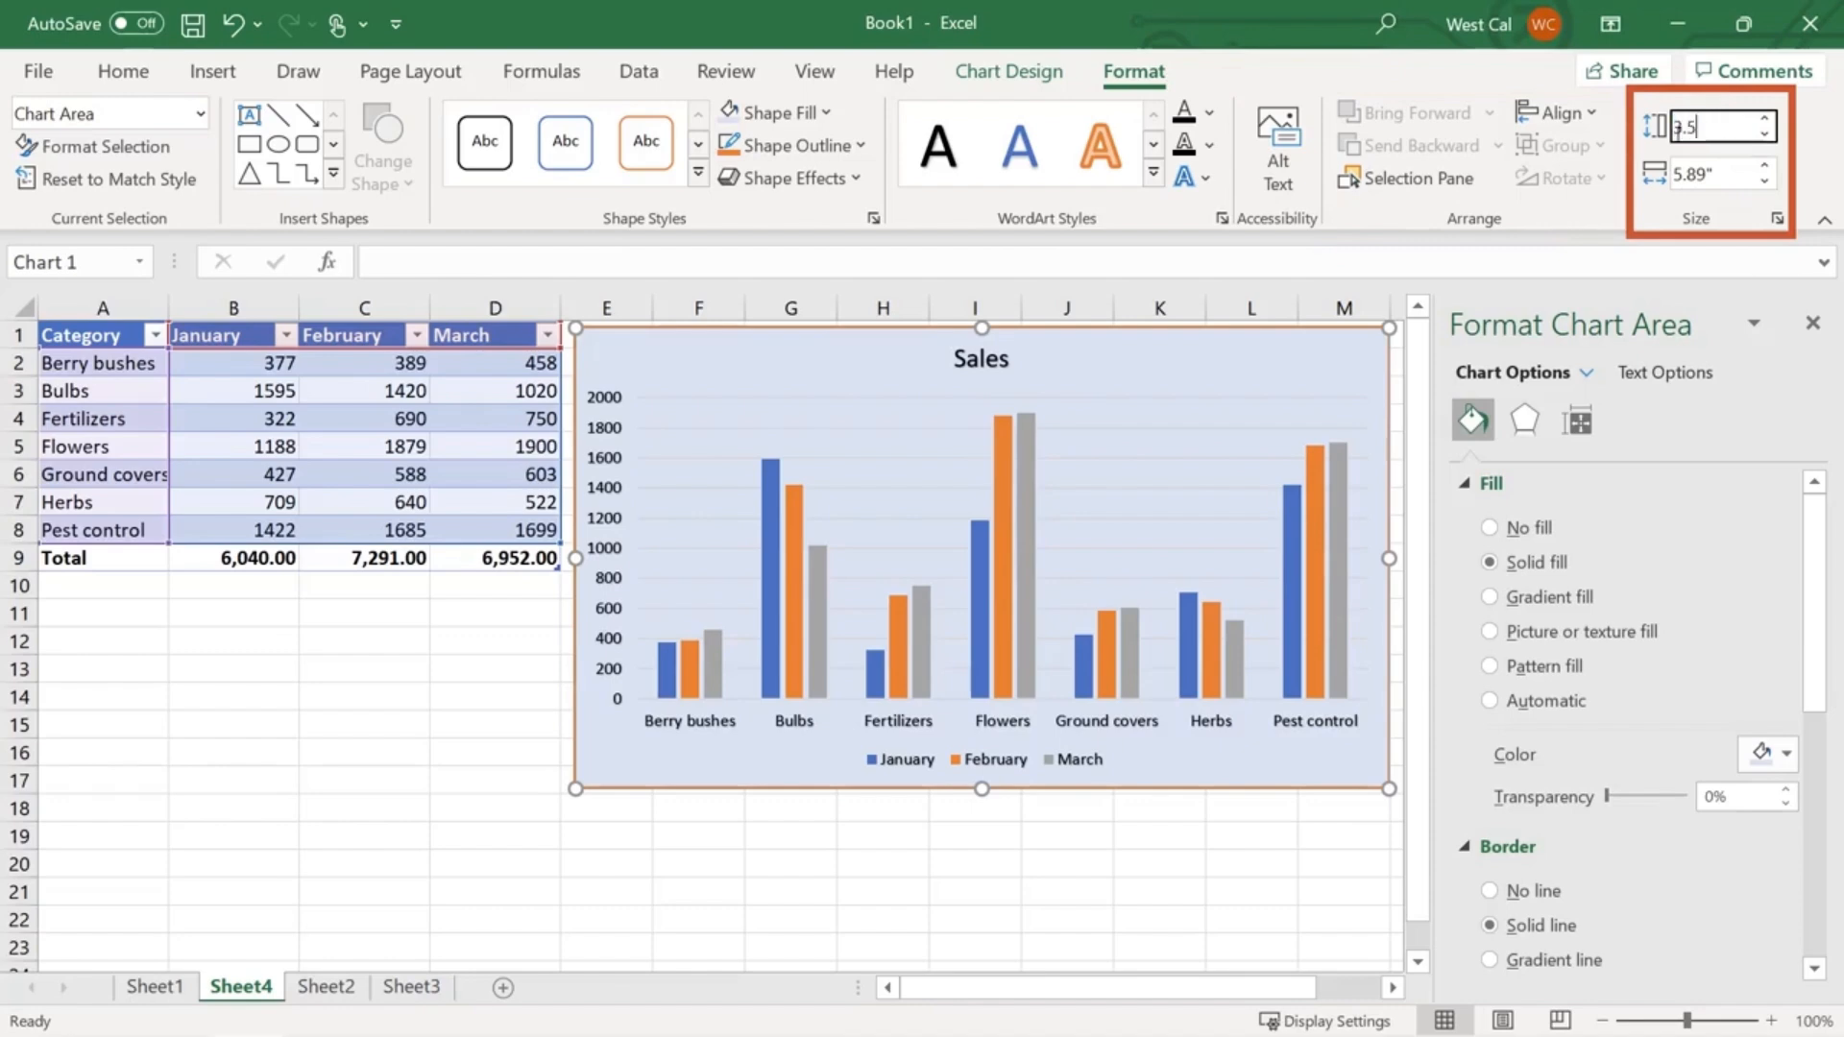
key(Return)
click(1688, 176)
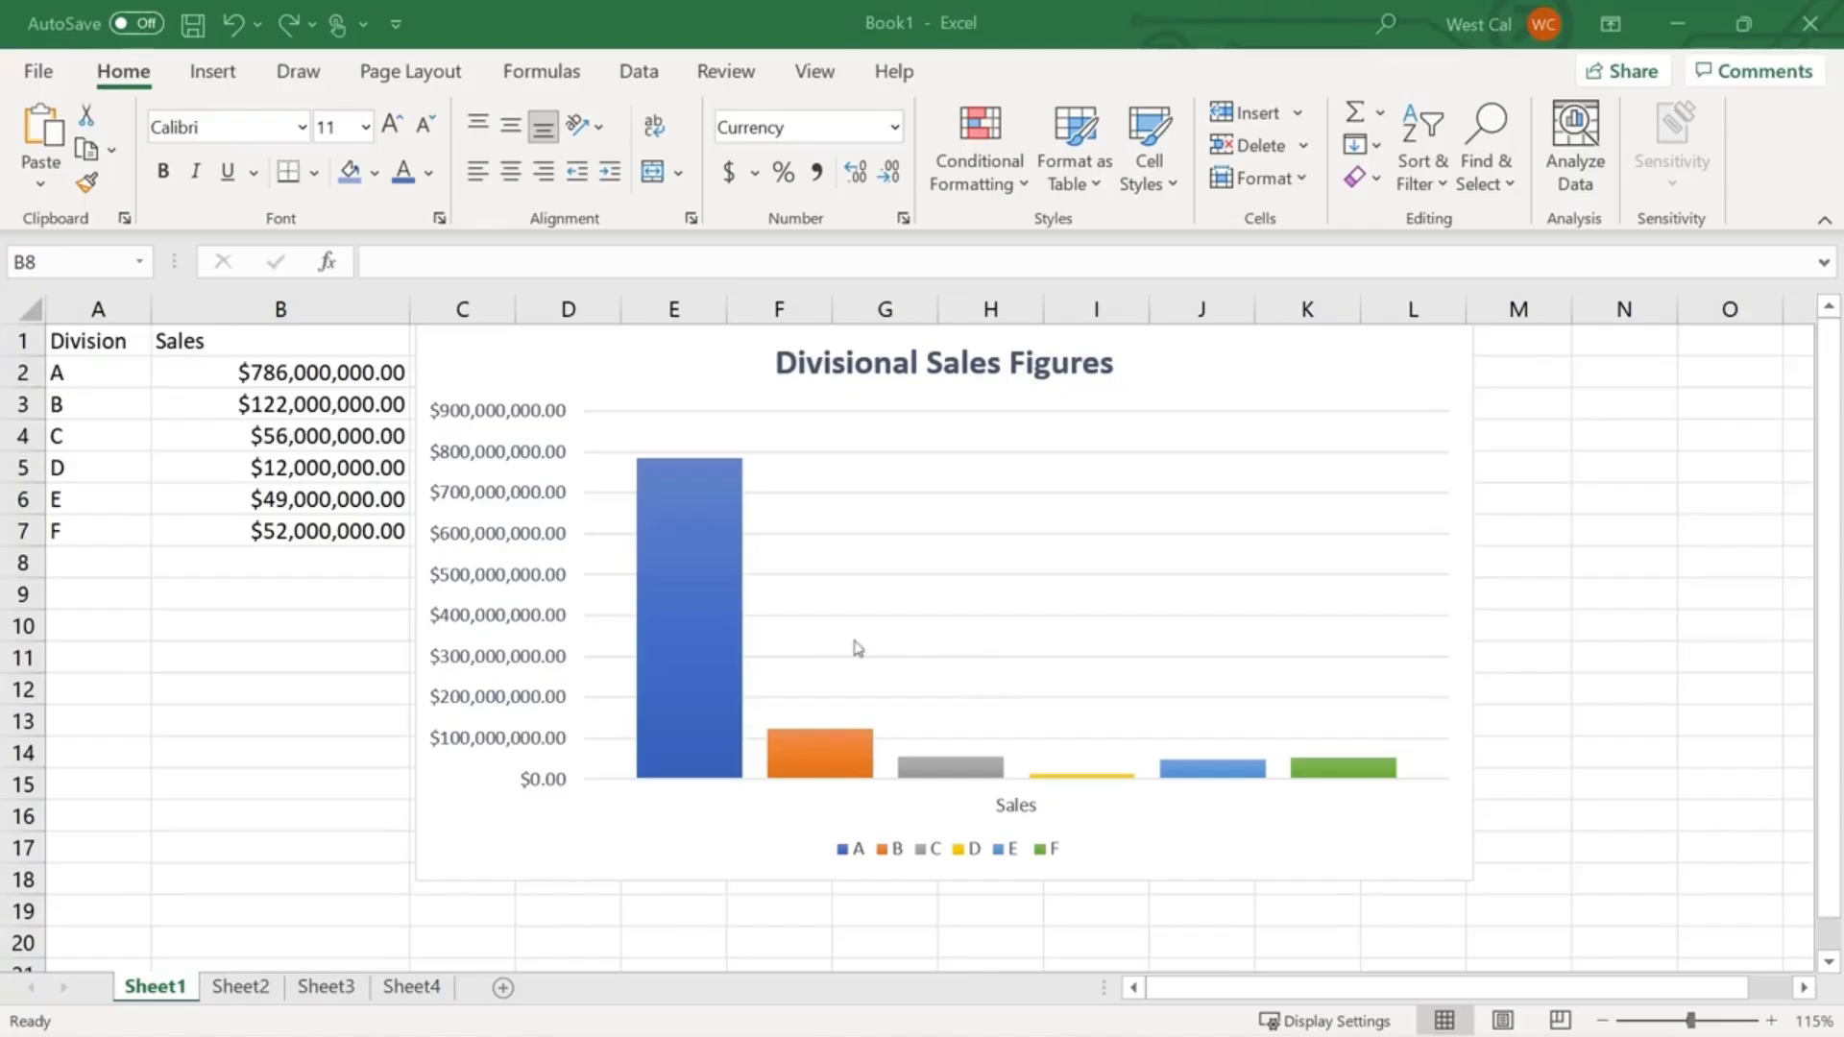
- Select cell B8, then the Divisional Sales Figures chart on Sheet1
click(346, 562)
click(687, 376)
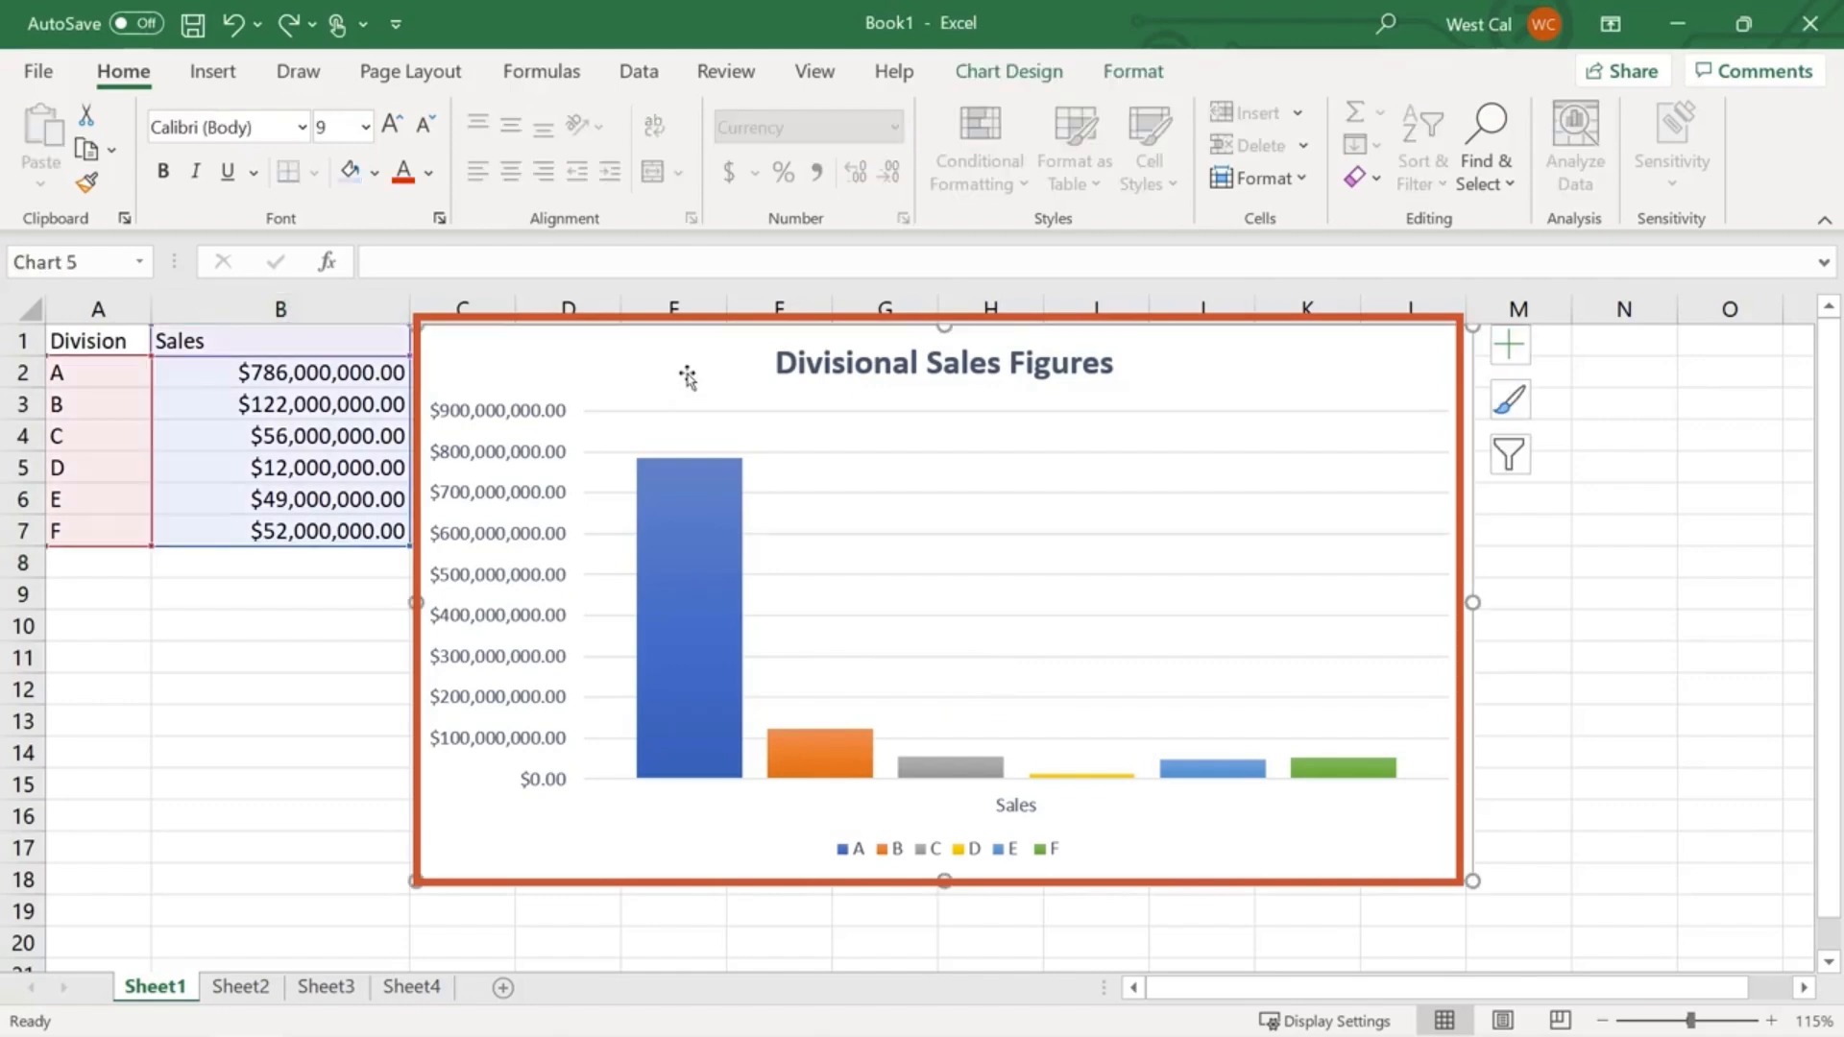
click(1028, 77)
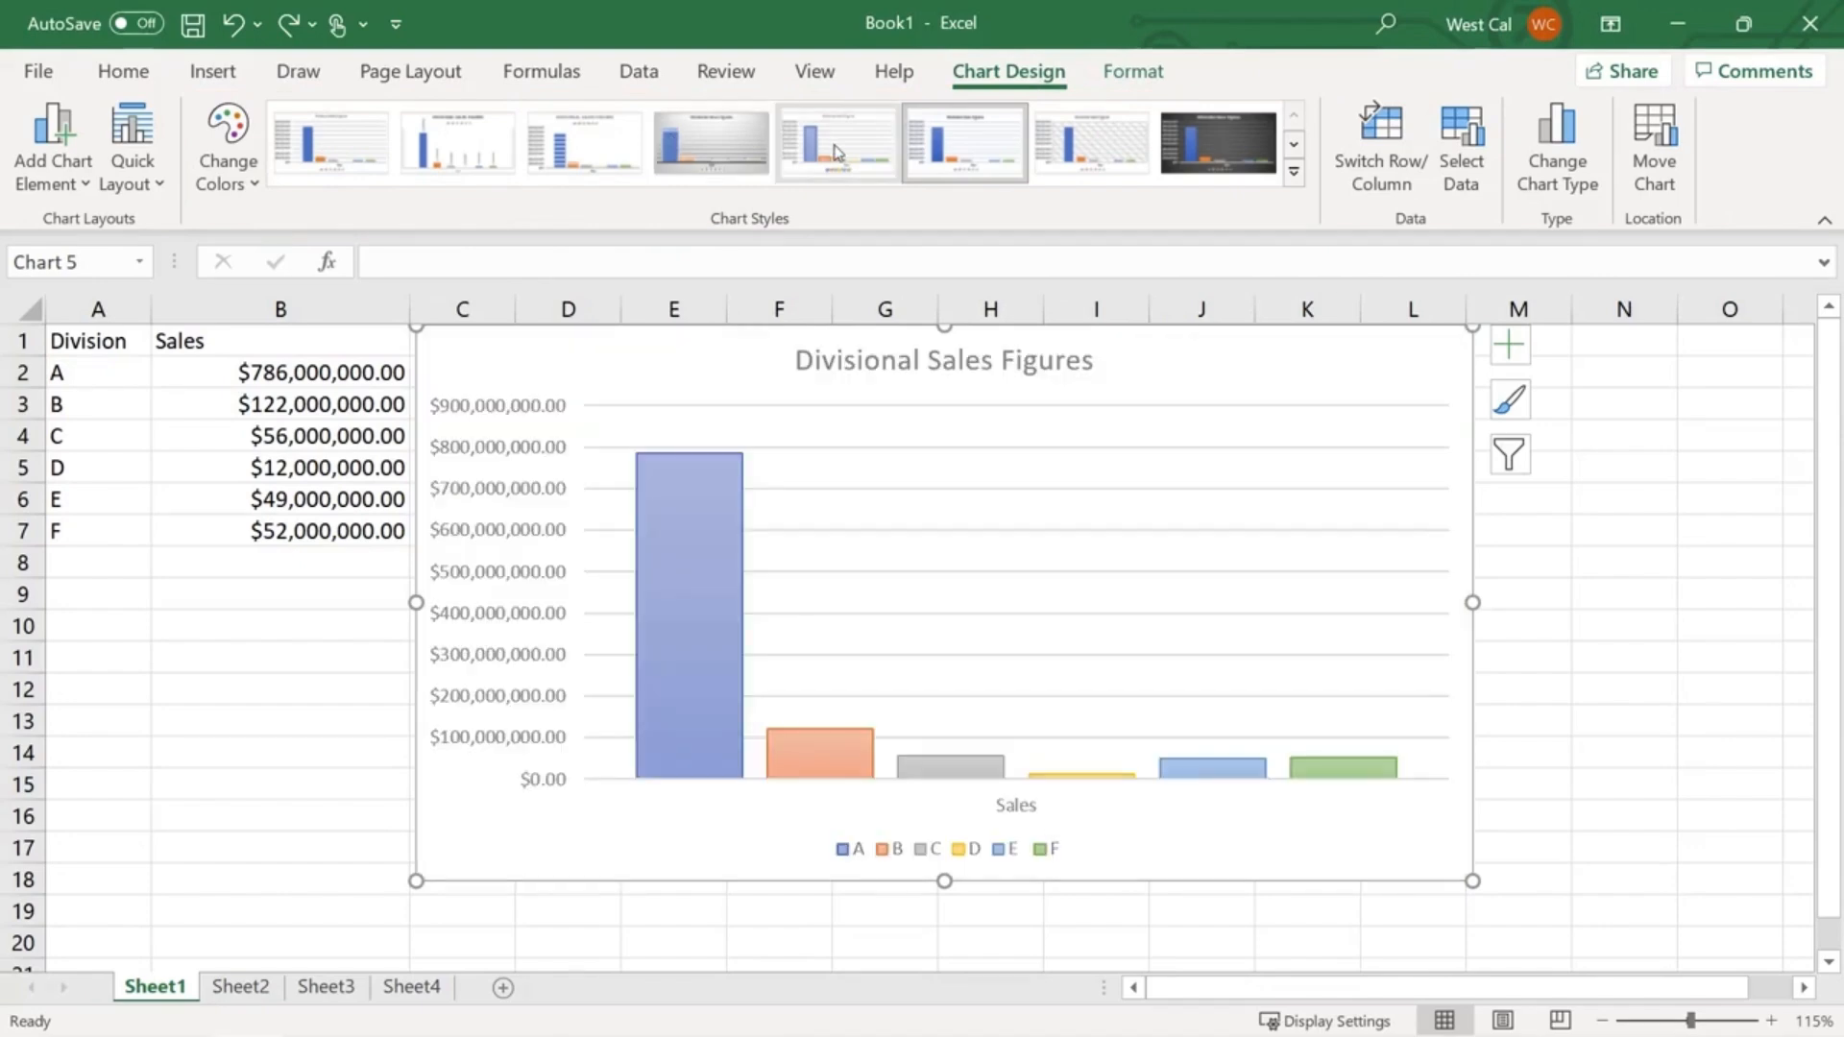
click(837, 152)
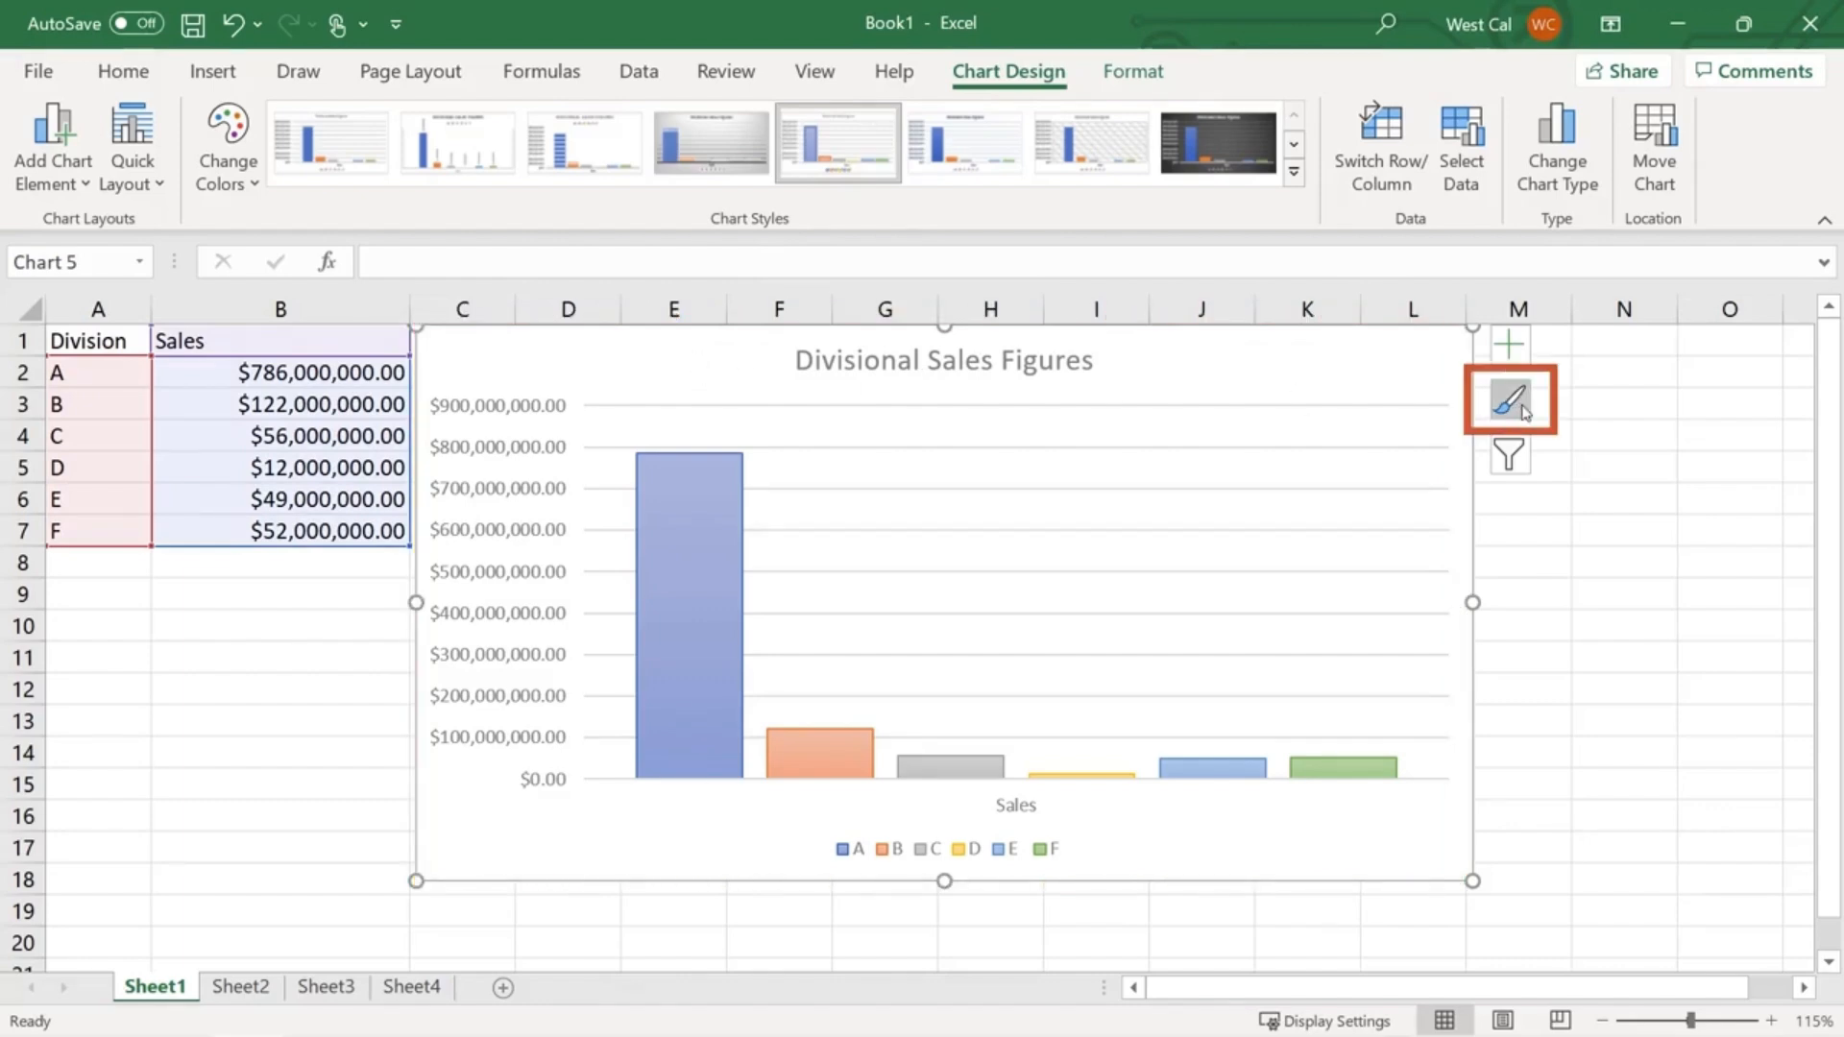
click(1521, 411)
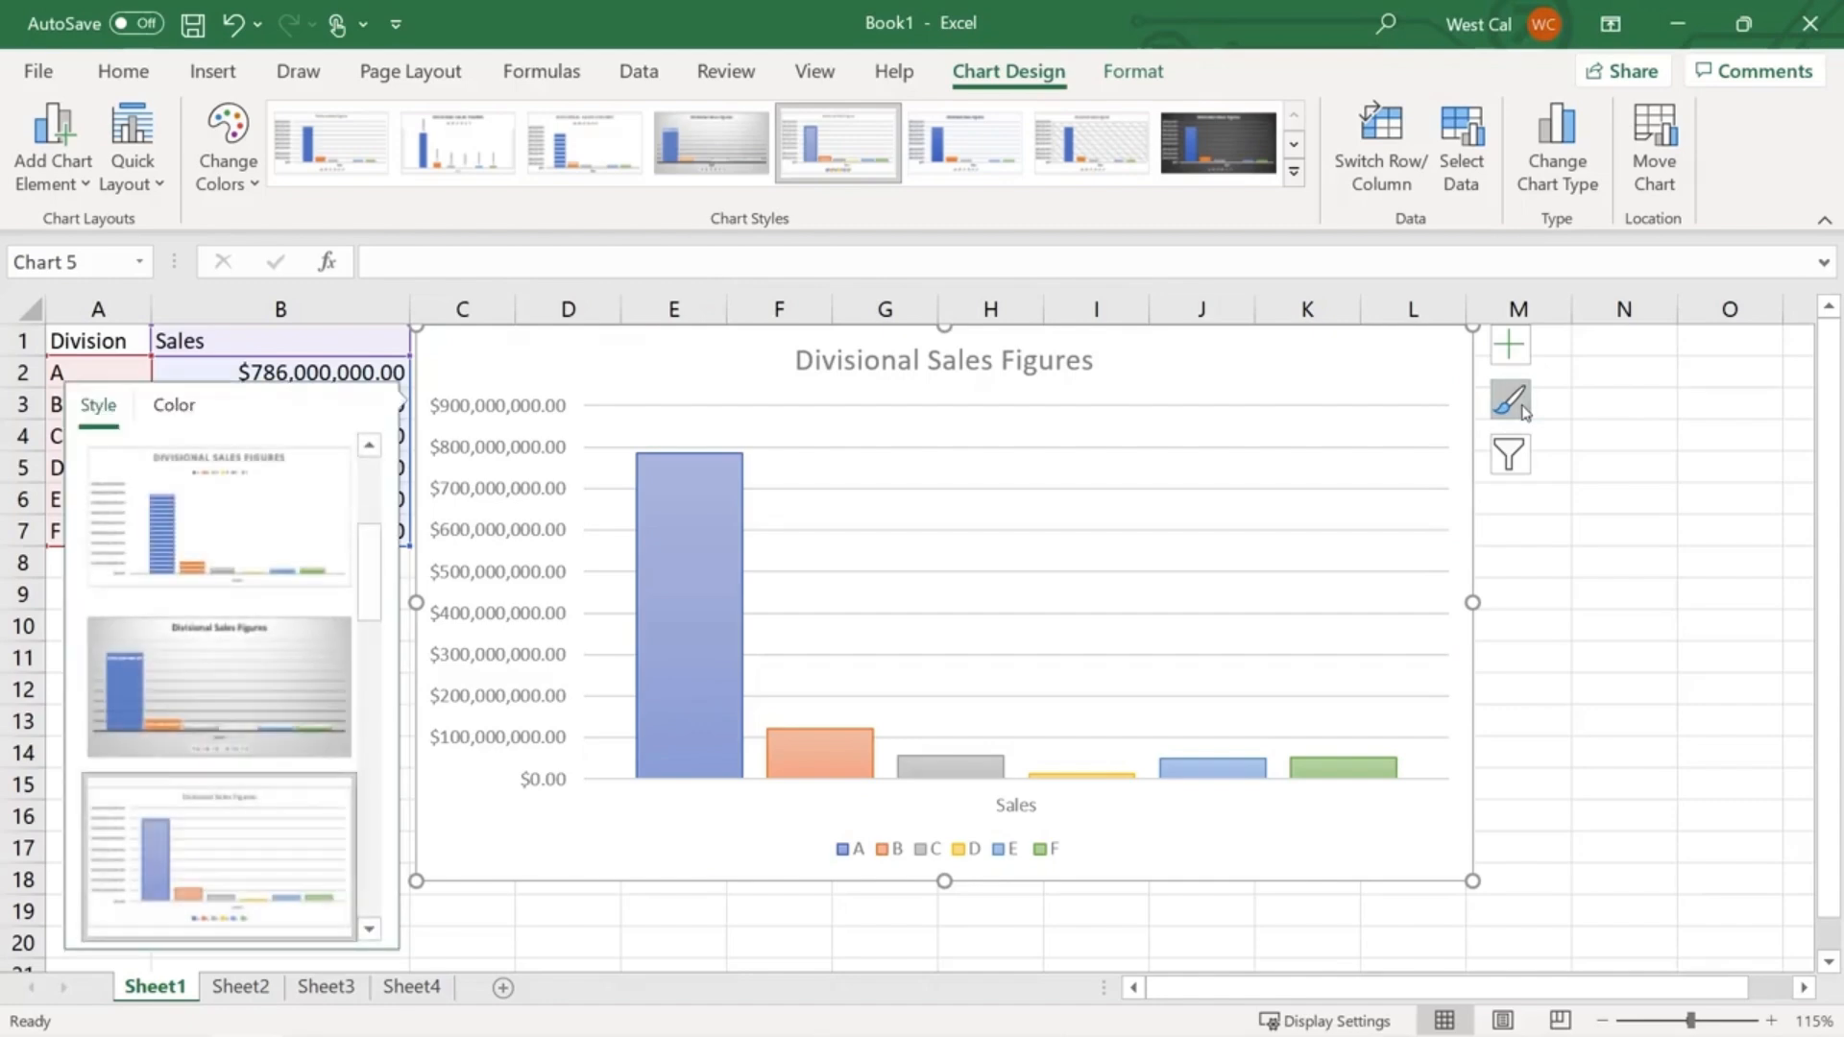
drag(368, 565, 365, 630)
click(211, 698)
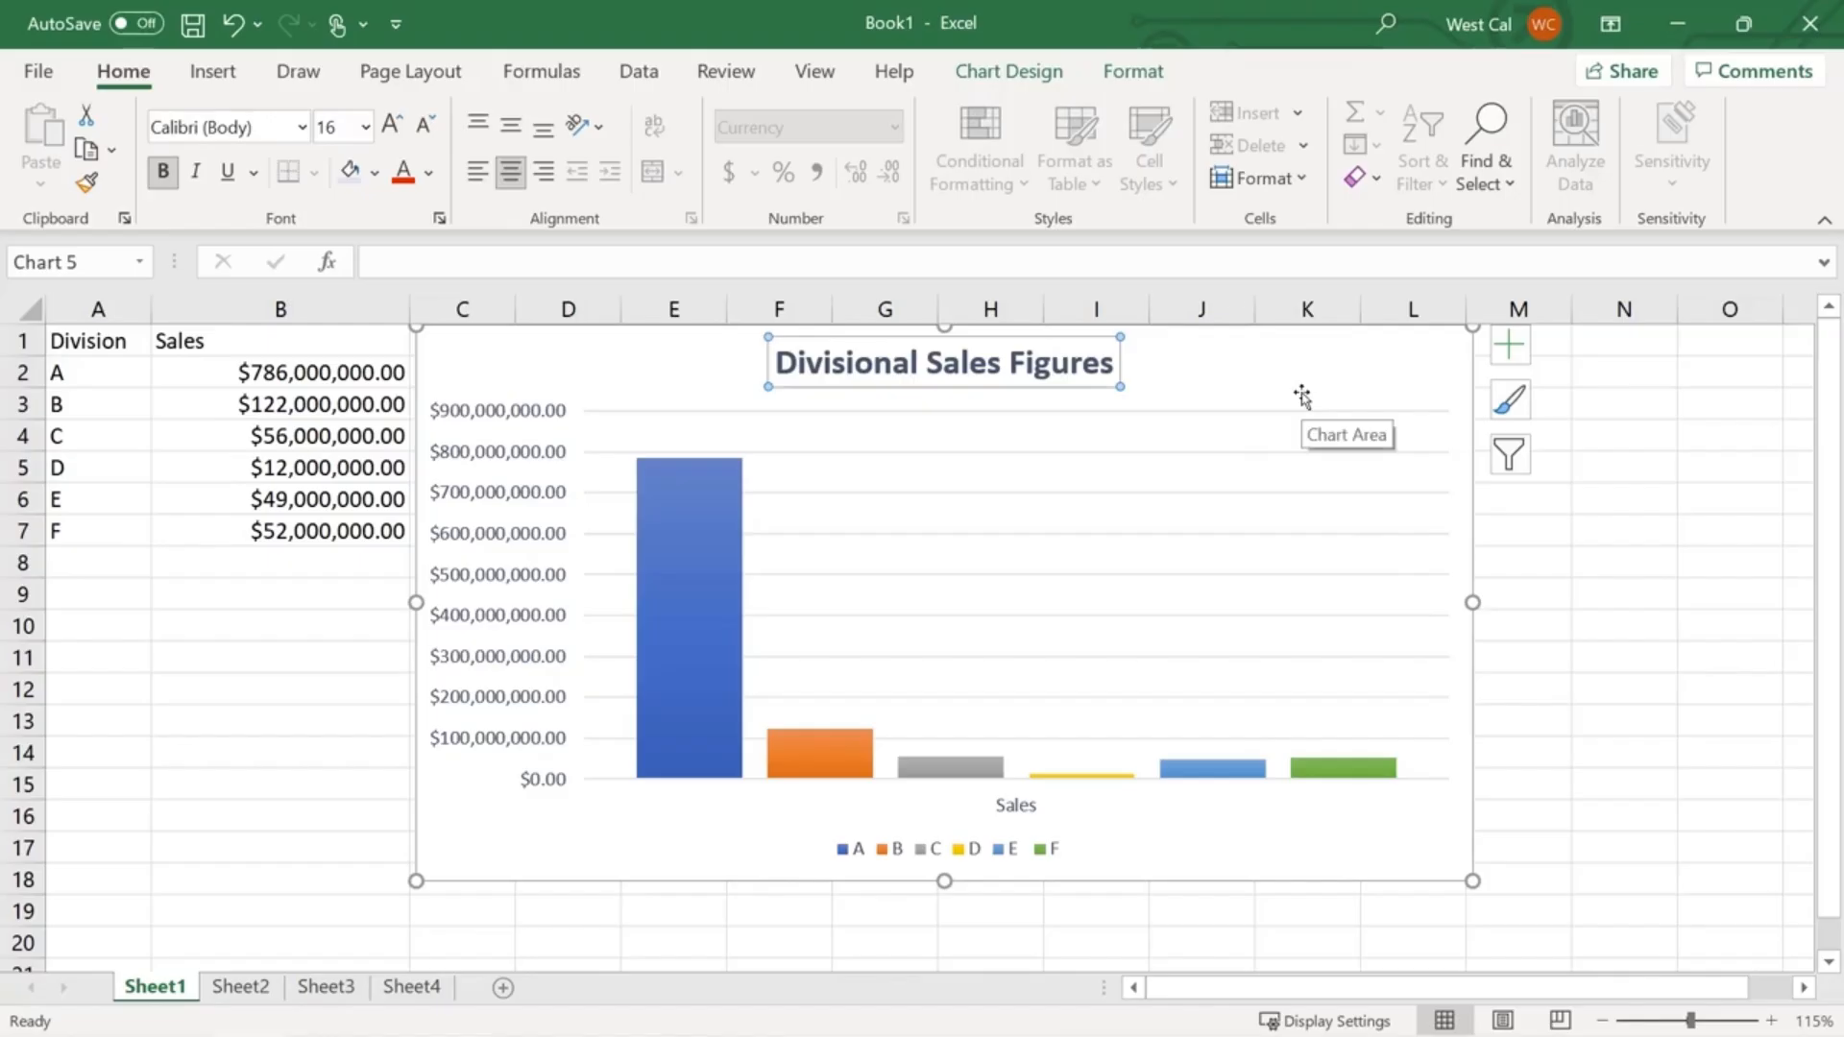
- Browse the Add Chart Element menu on Chart Design without adding anything
click(1041, 71)
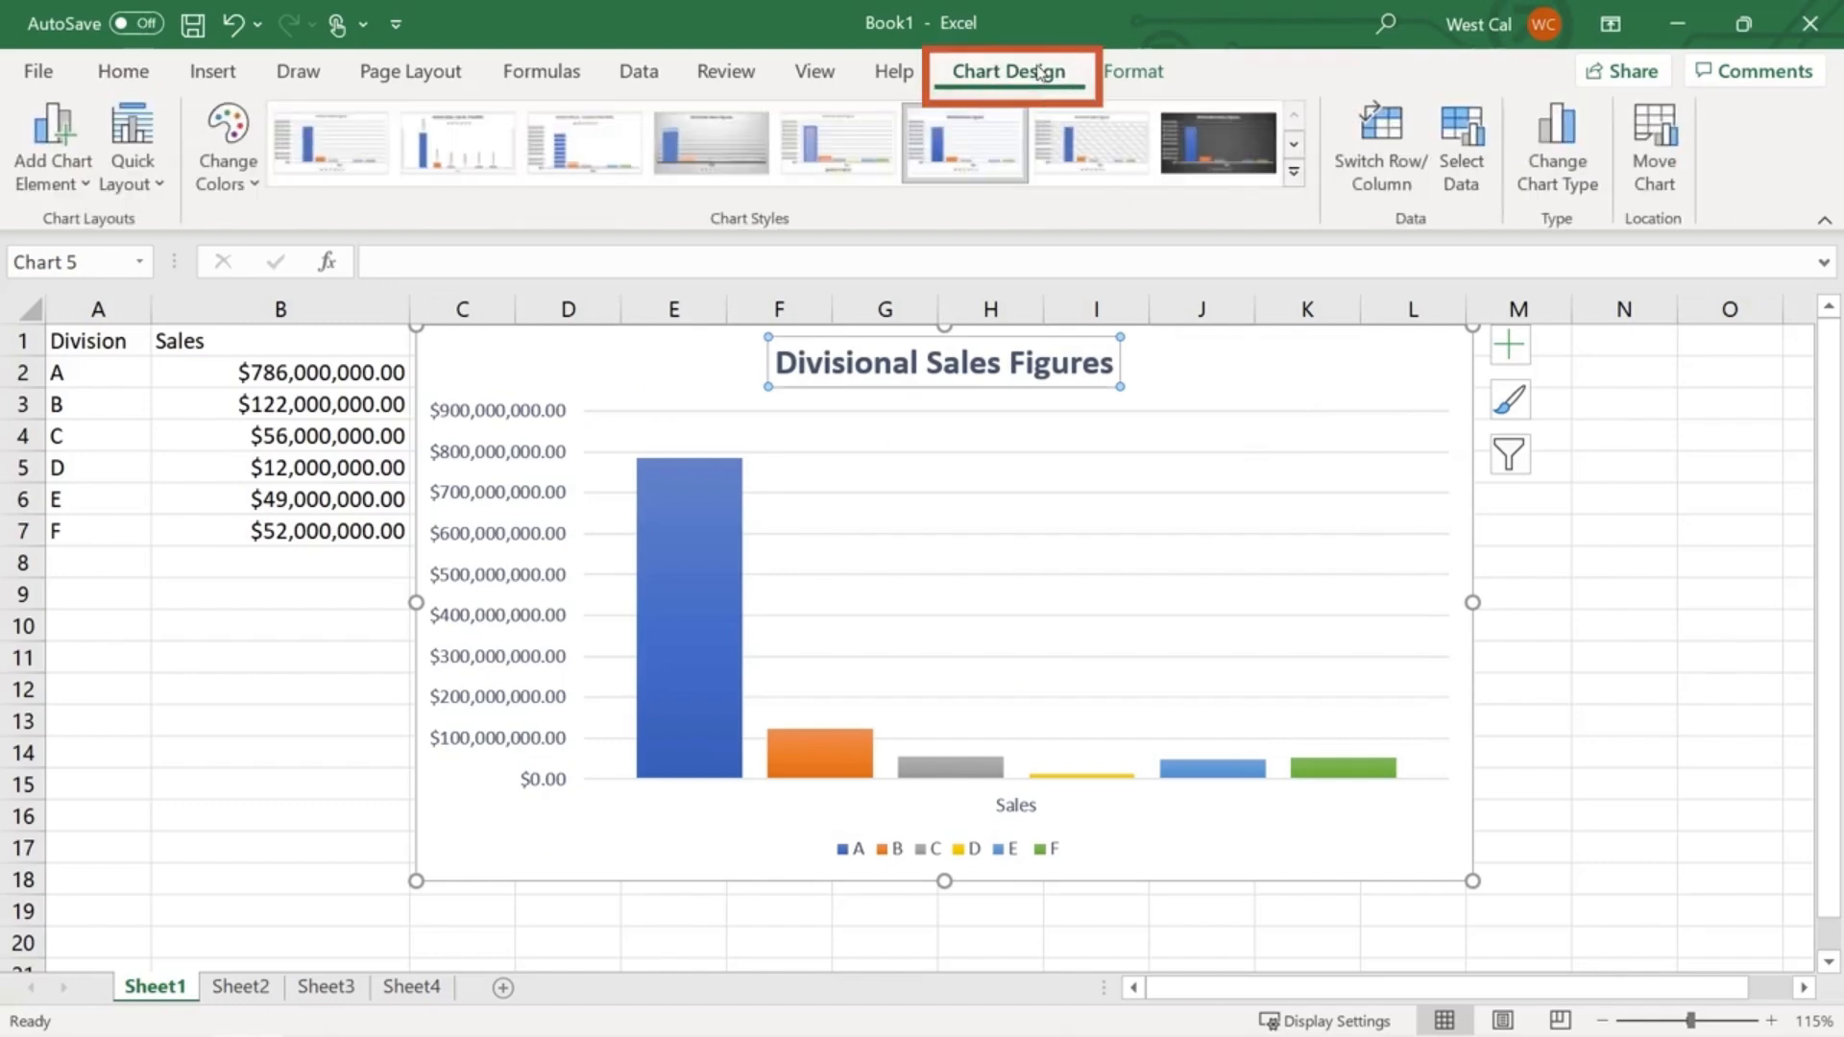
click(84, 185)
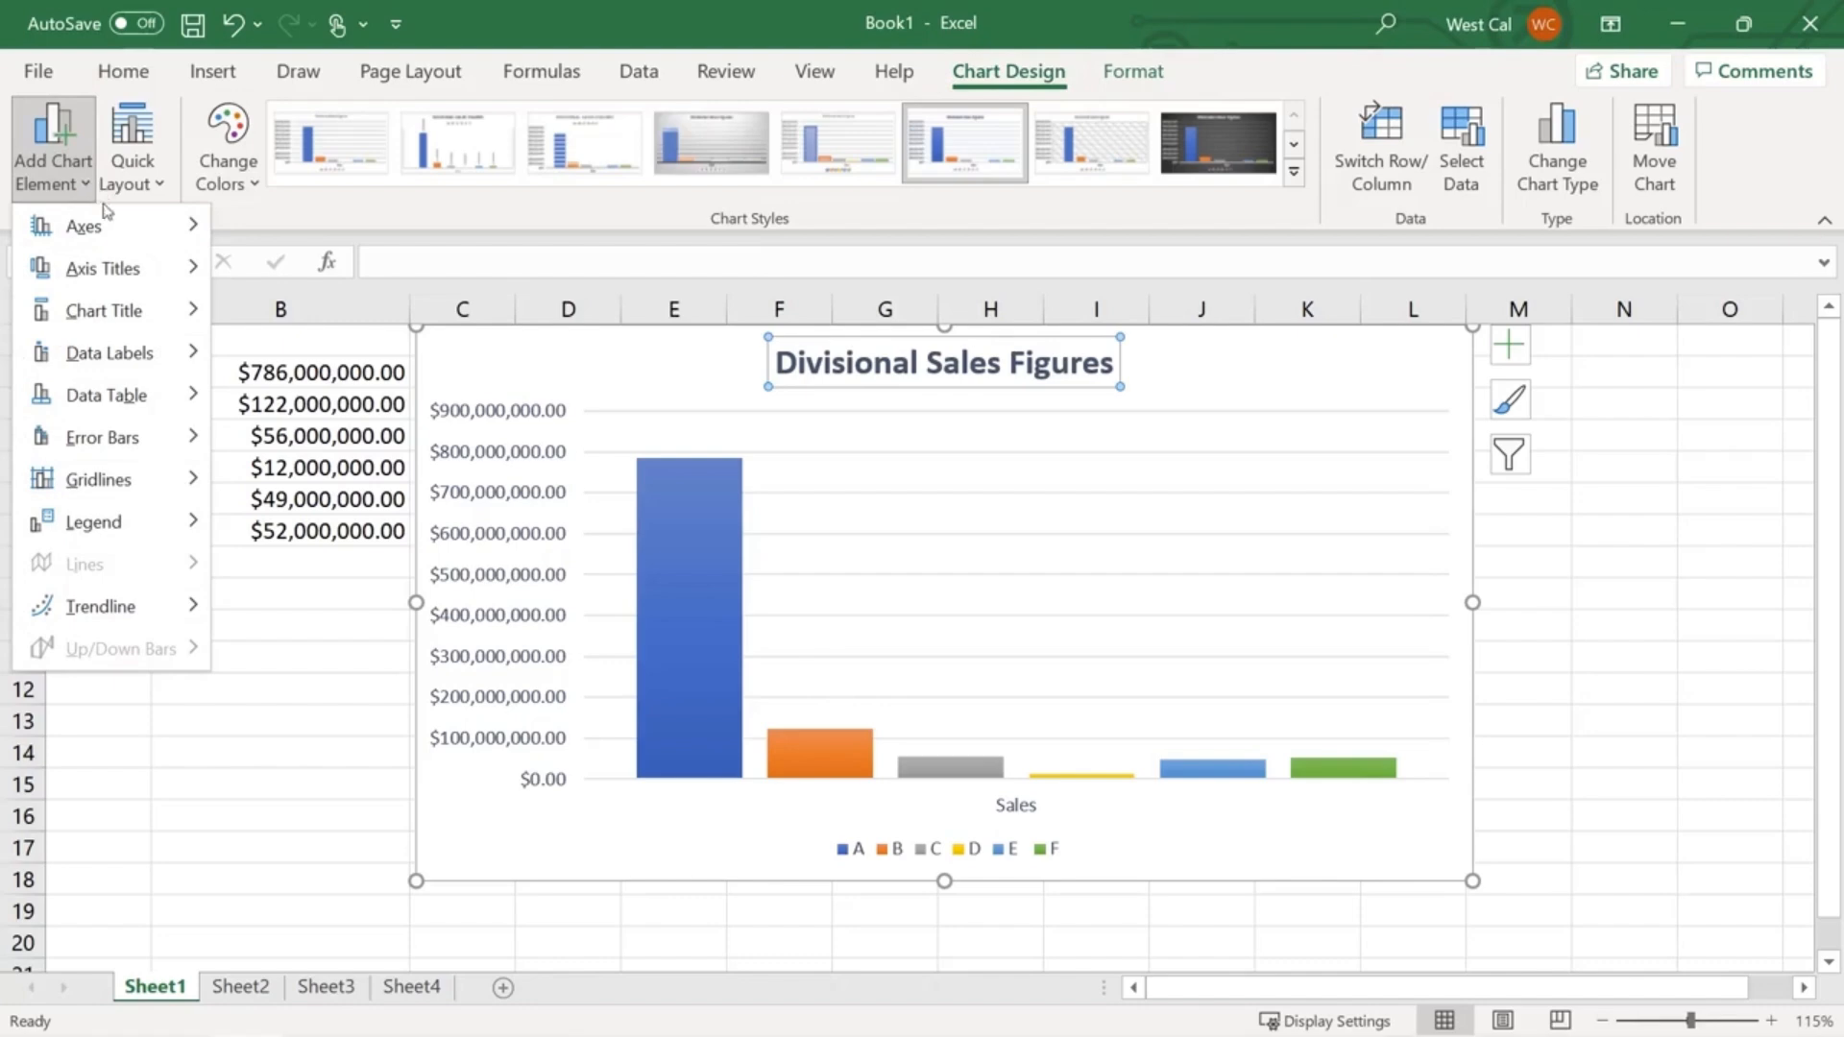
mouse_move(134, 267)
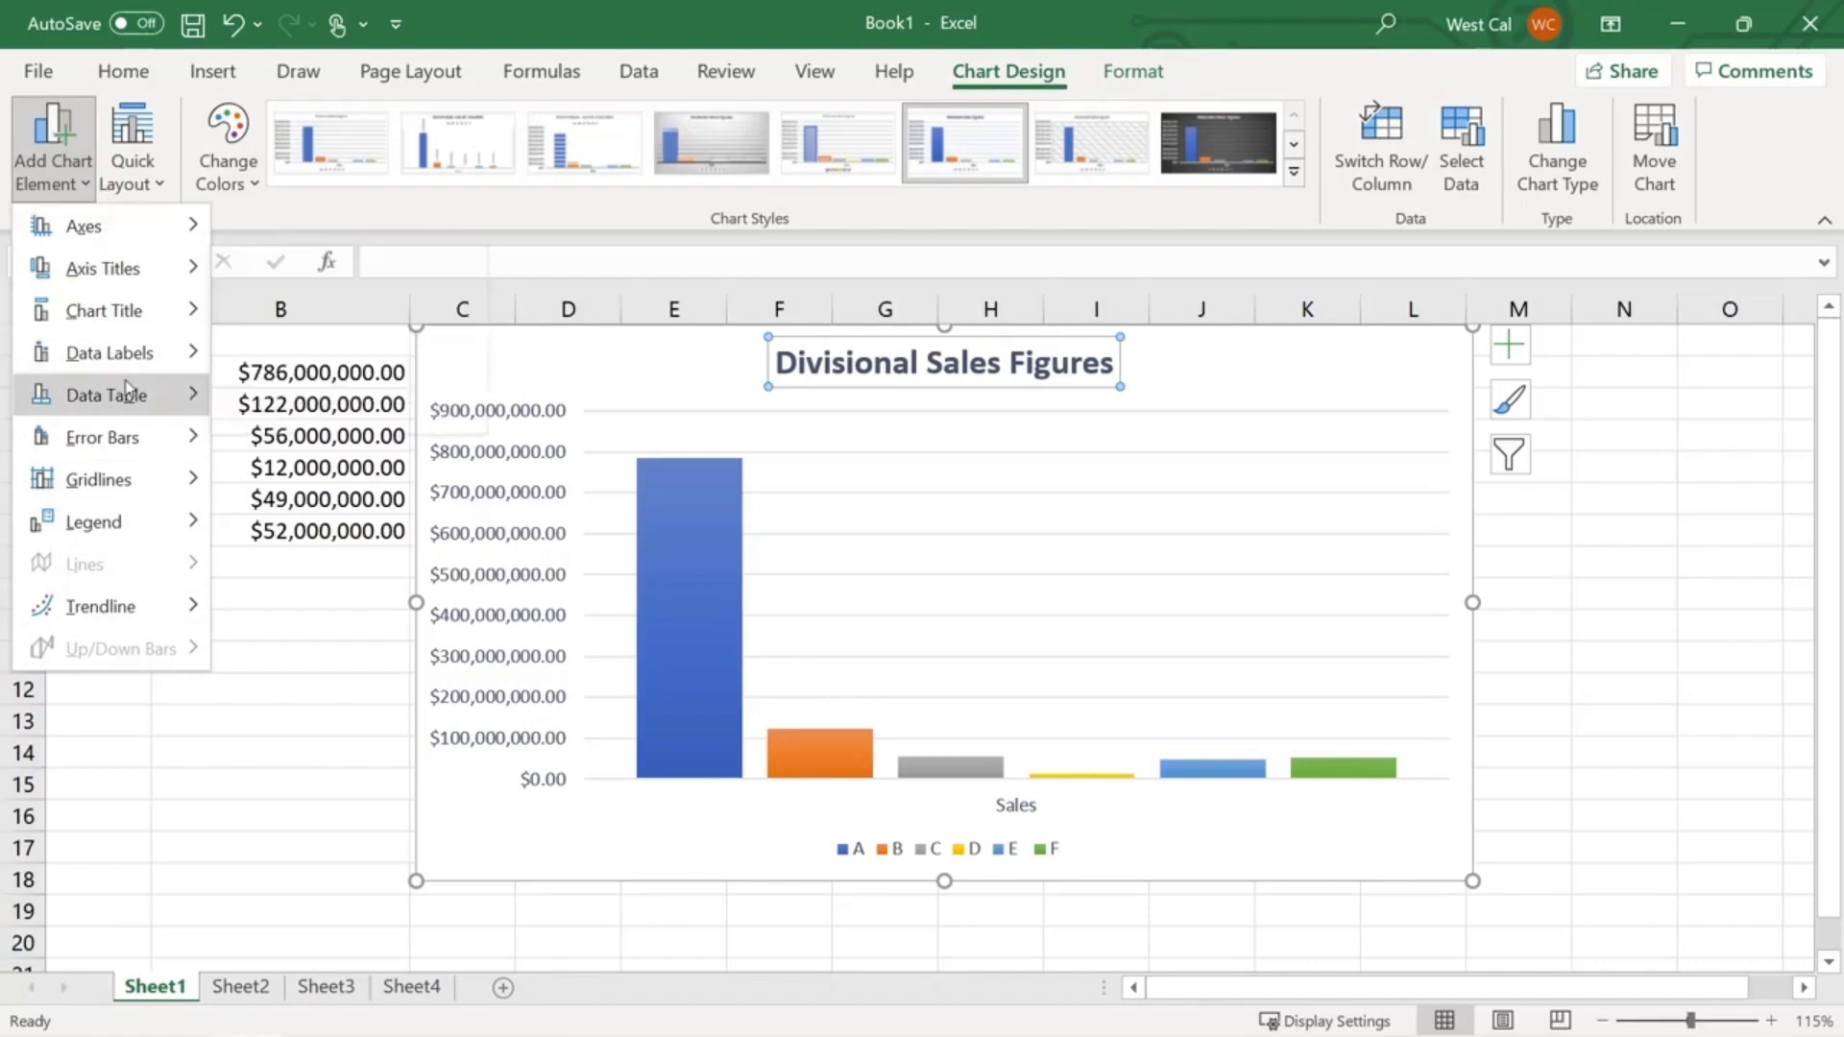
mouse_move(149, 524)
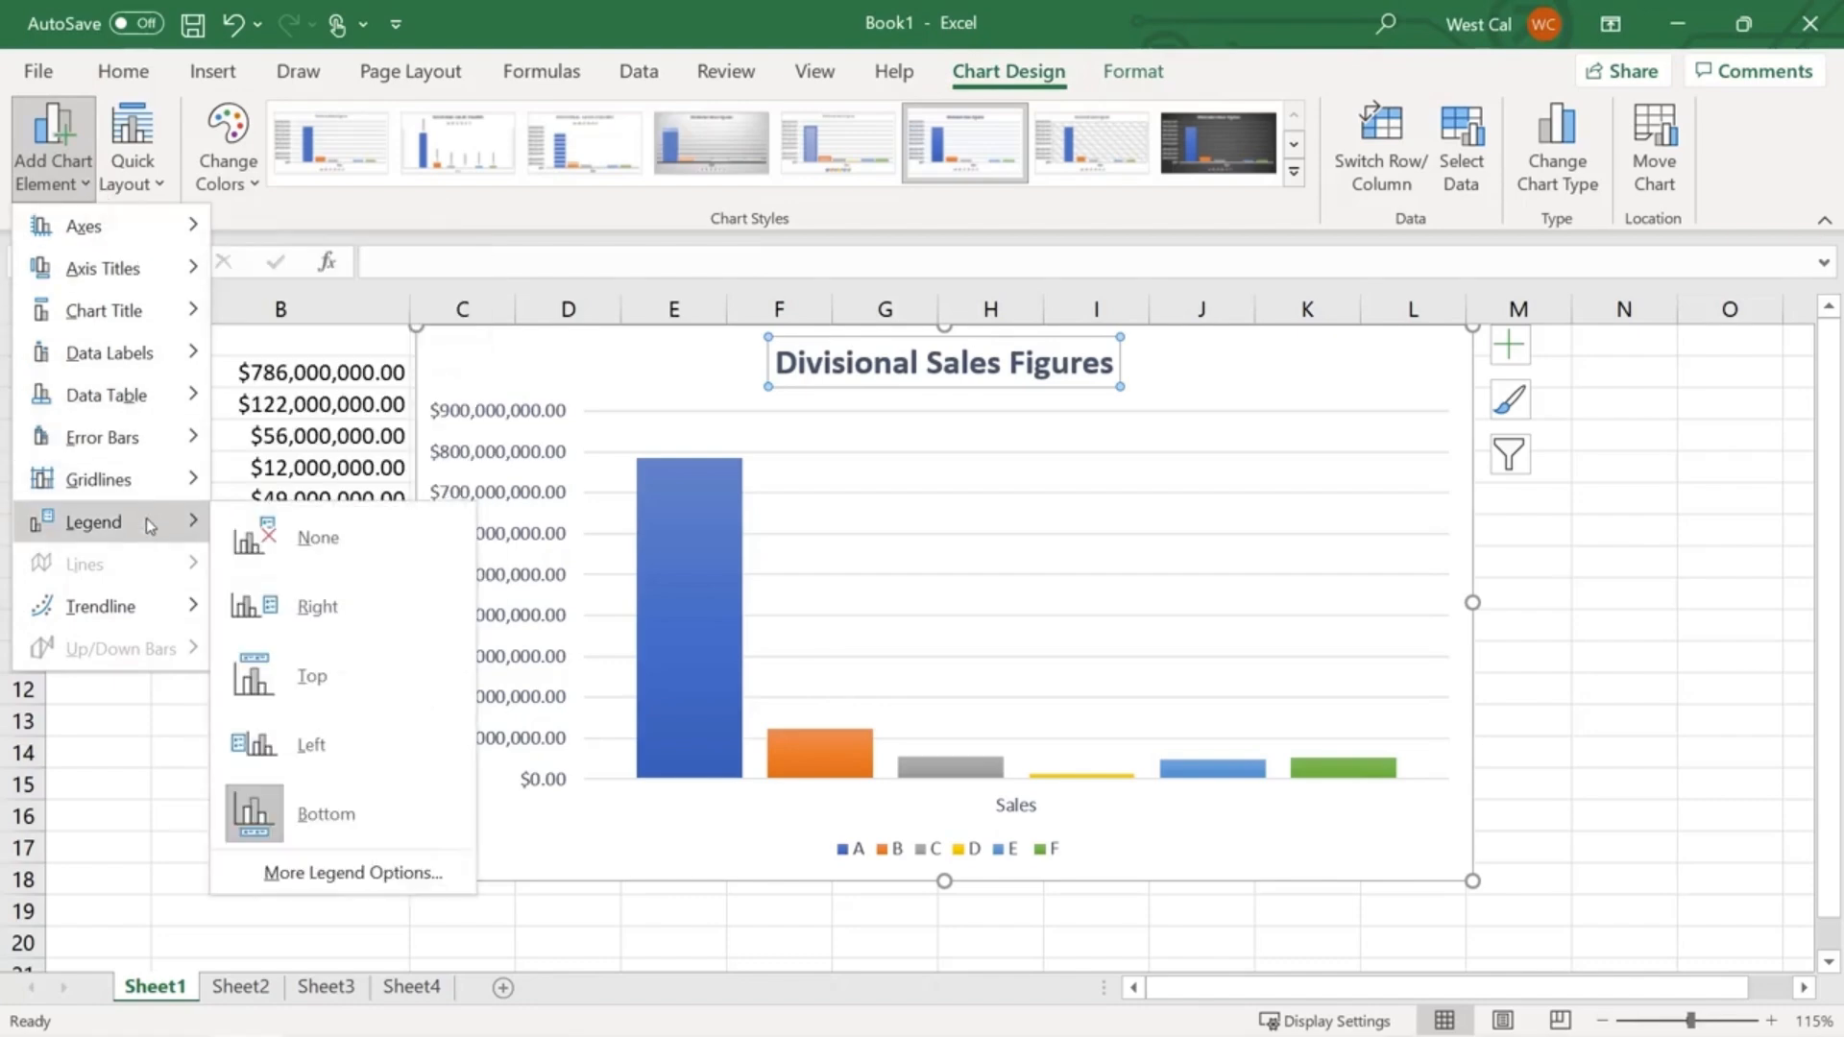
key(Escape)
key(Escape)
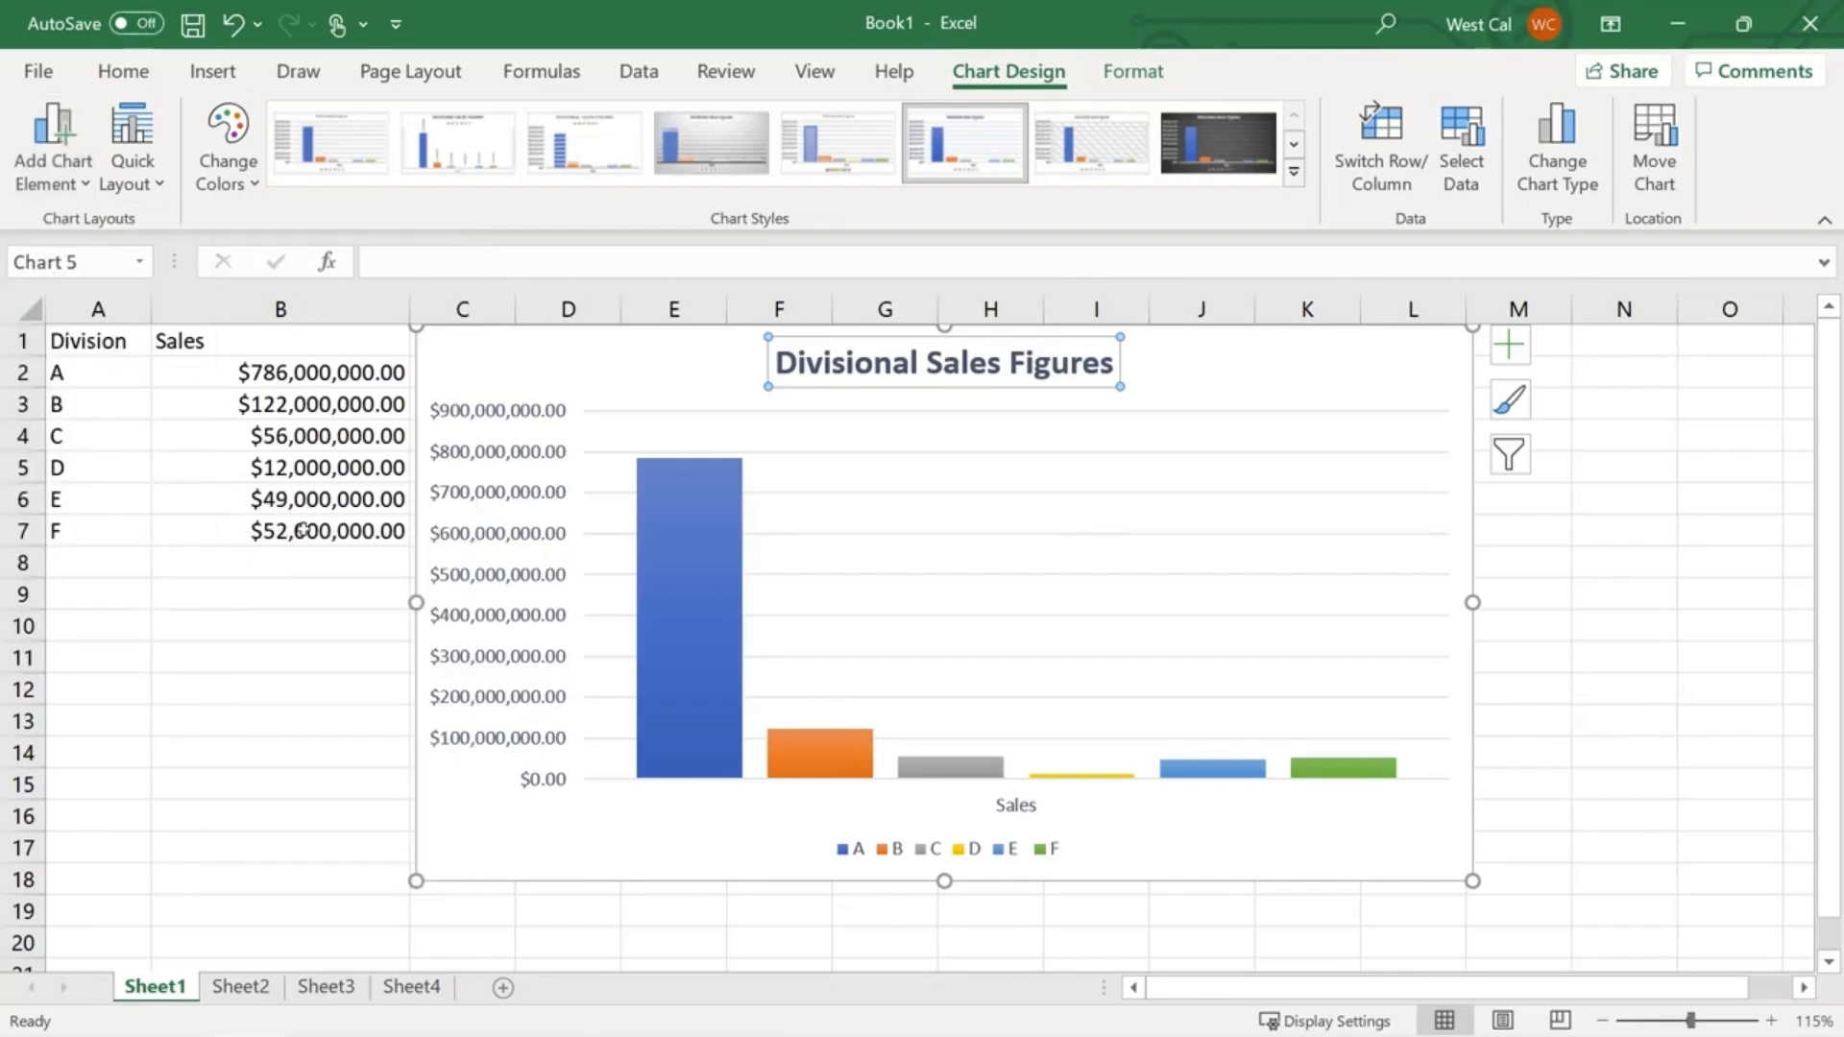
- Add a data table beneath the Divisional Sales Figures bars from the chart's elements list
click(1515, 351)
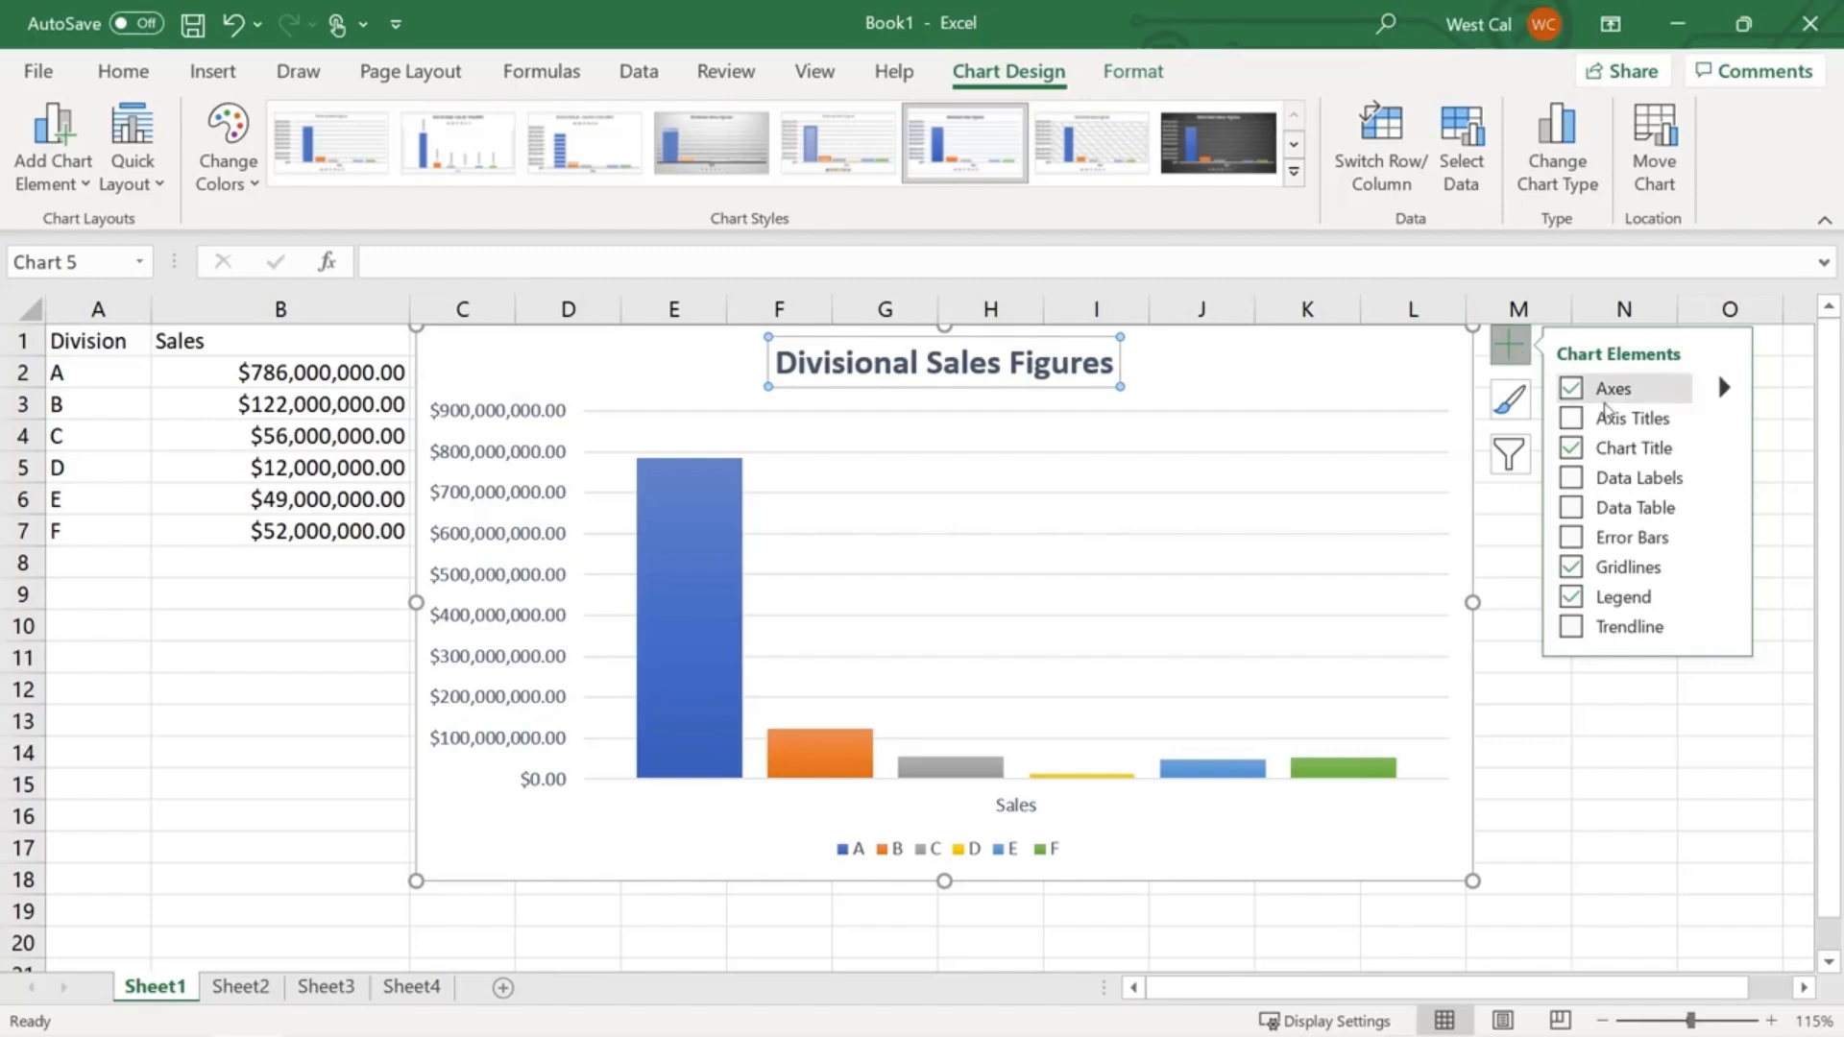
click(1617, 422)
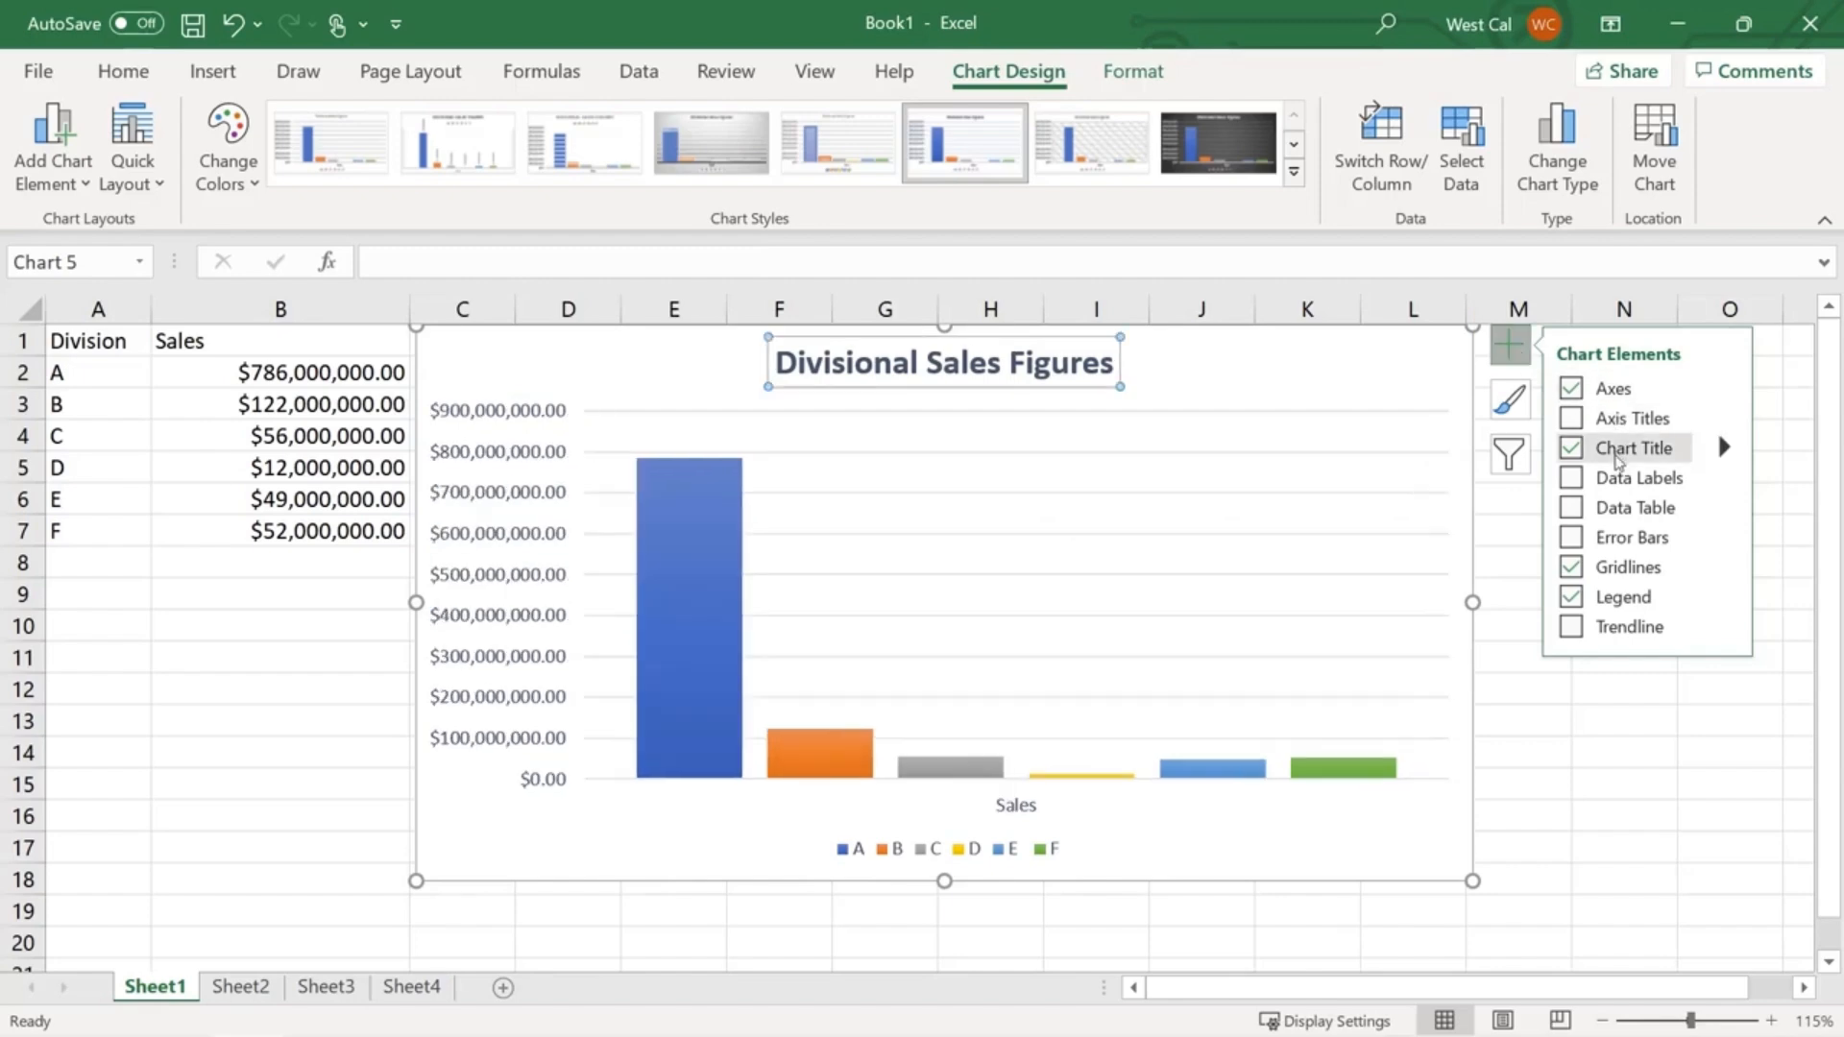
click(1570, 509)
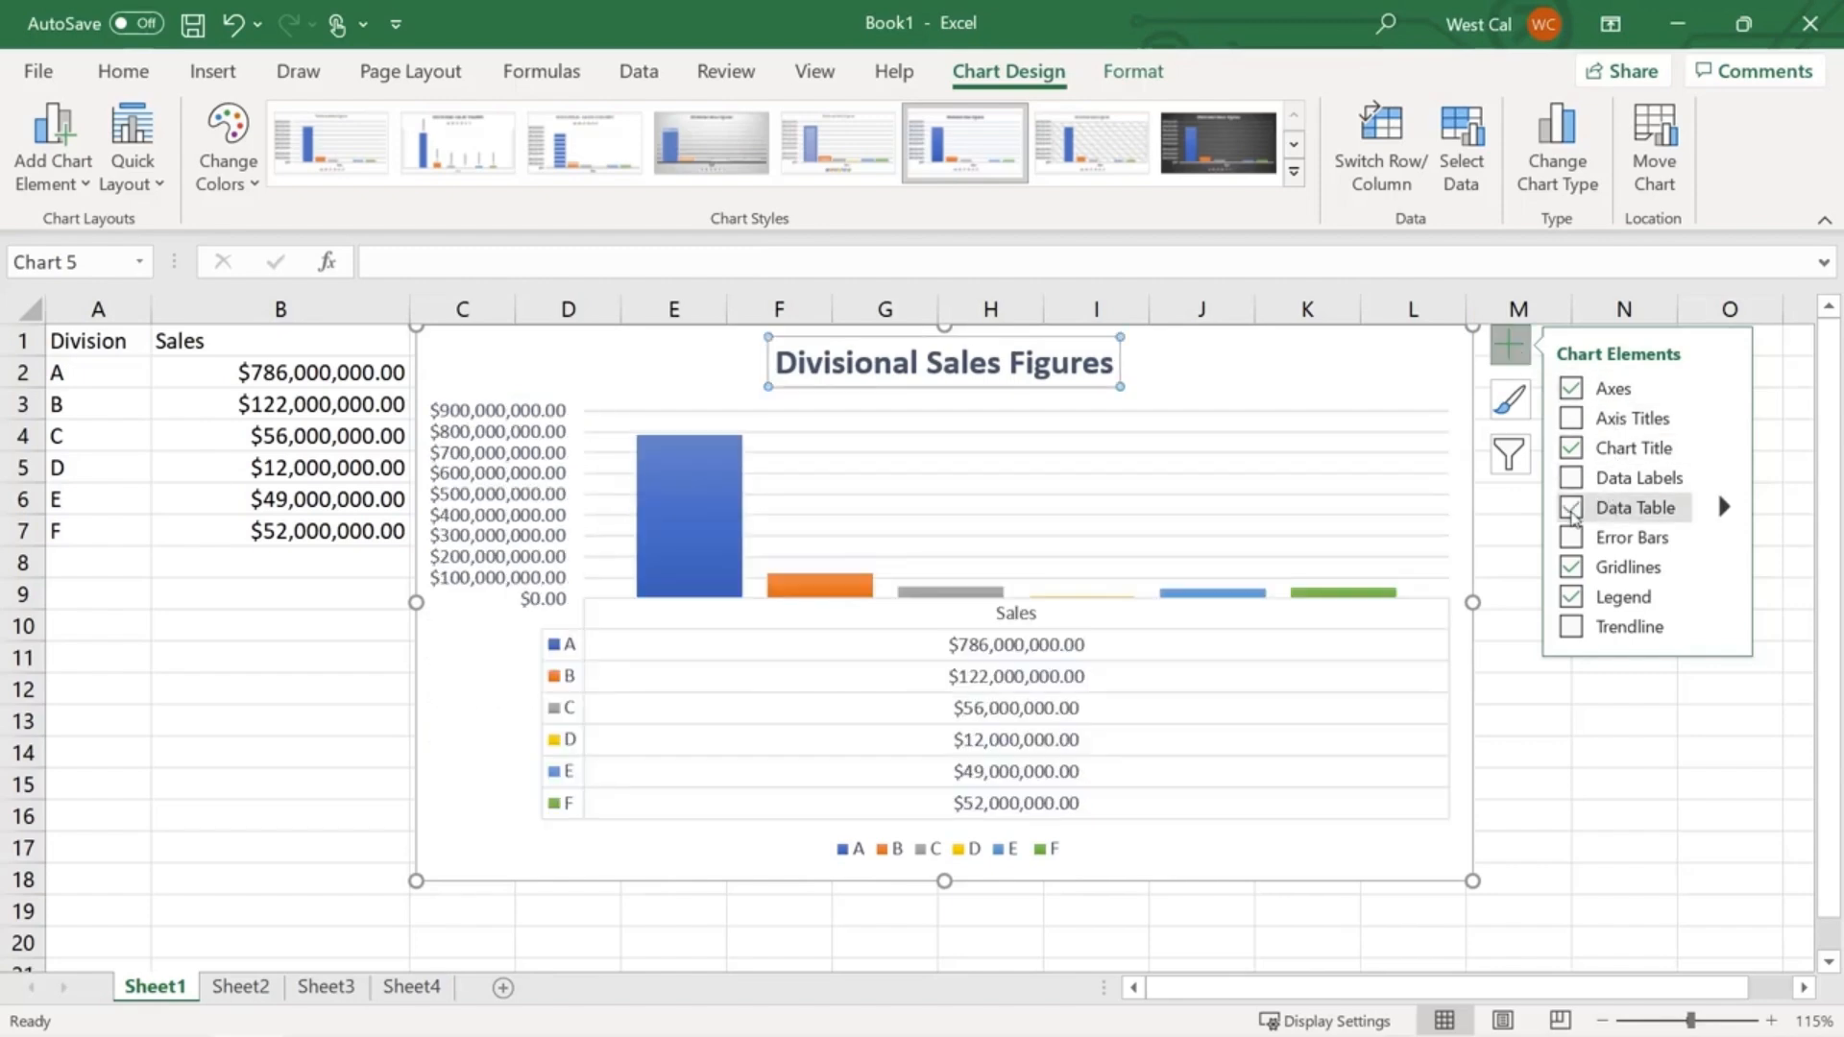
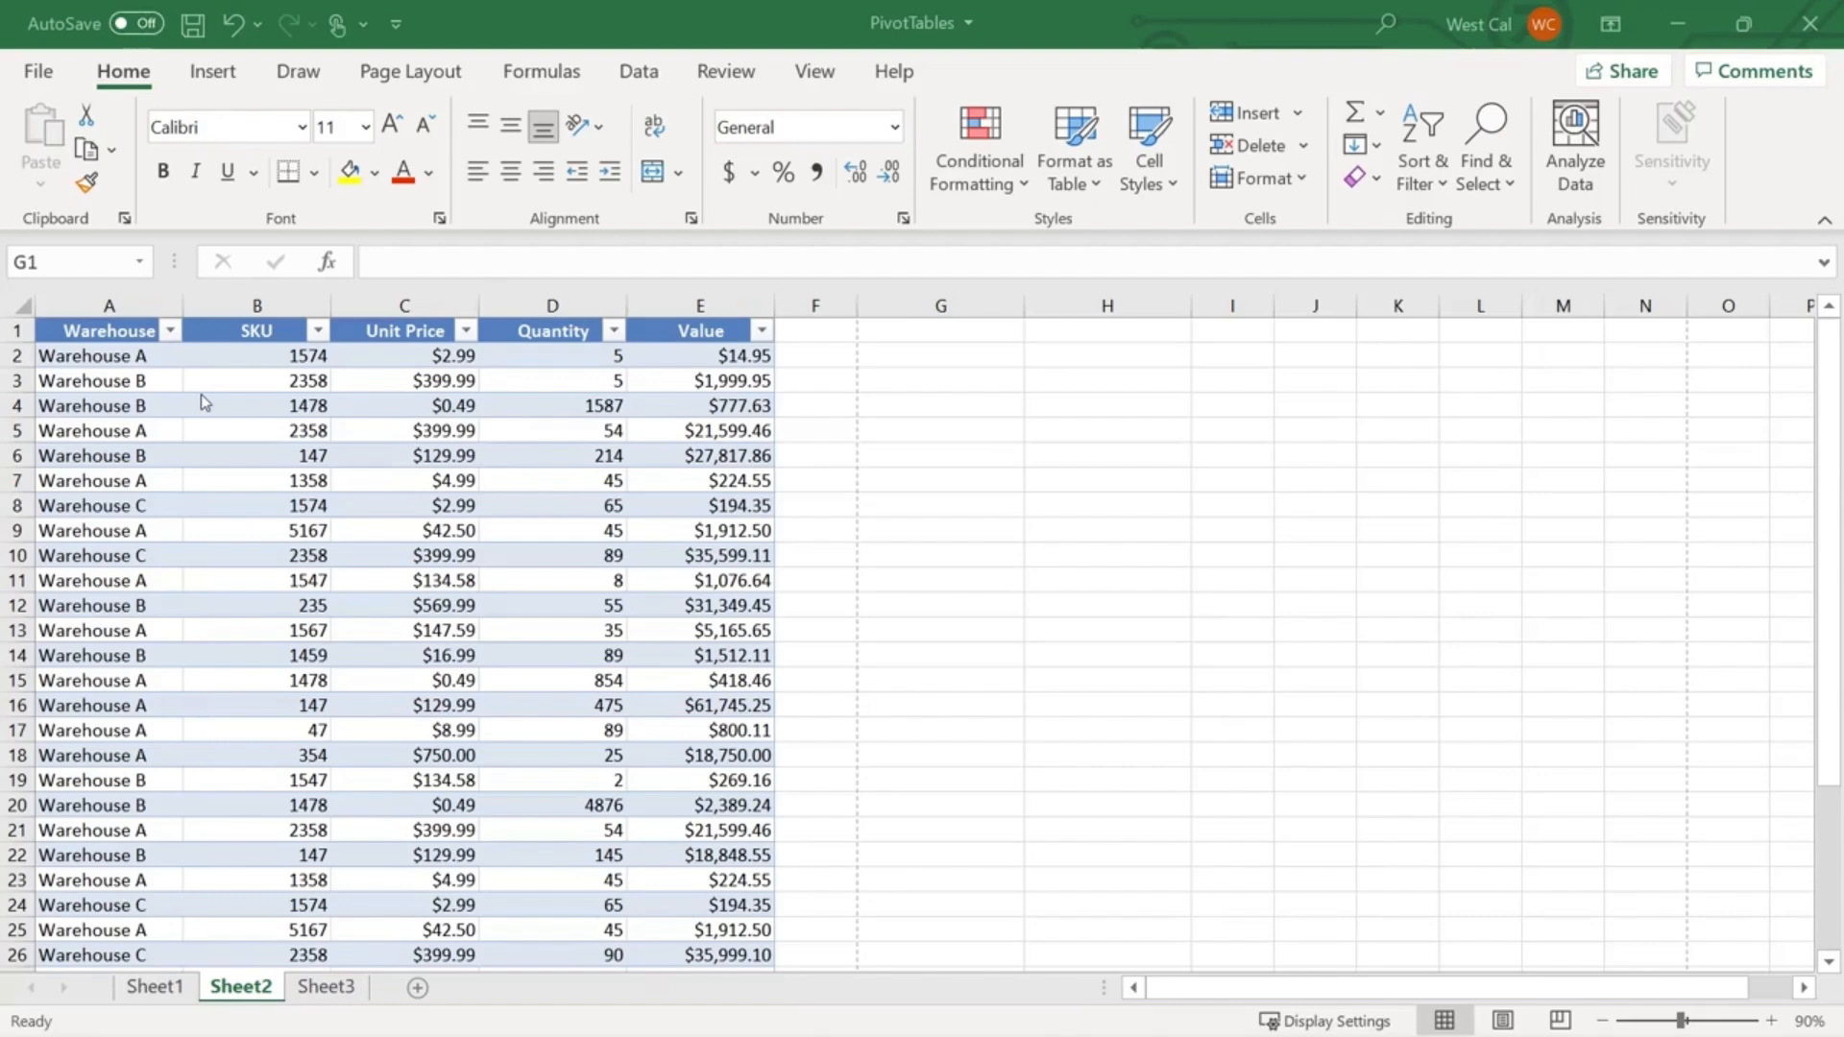
- Clear the old Count of SKU PivotTable from Sheet2, select G1, and bring up the Insert ribbon
scroll(201, 401, down, 4)
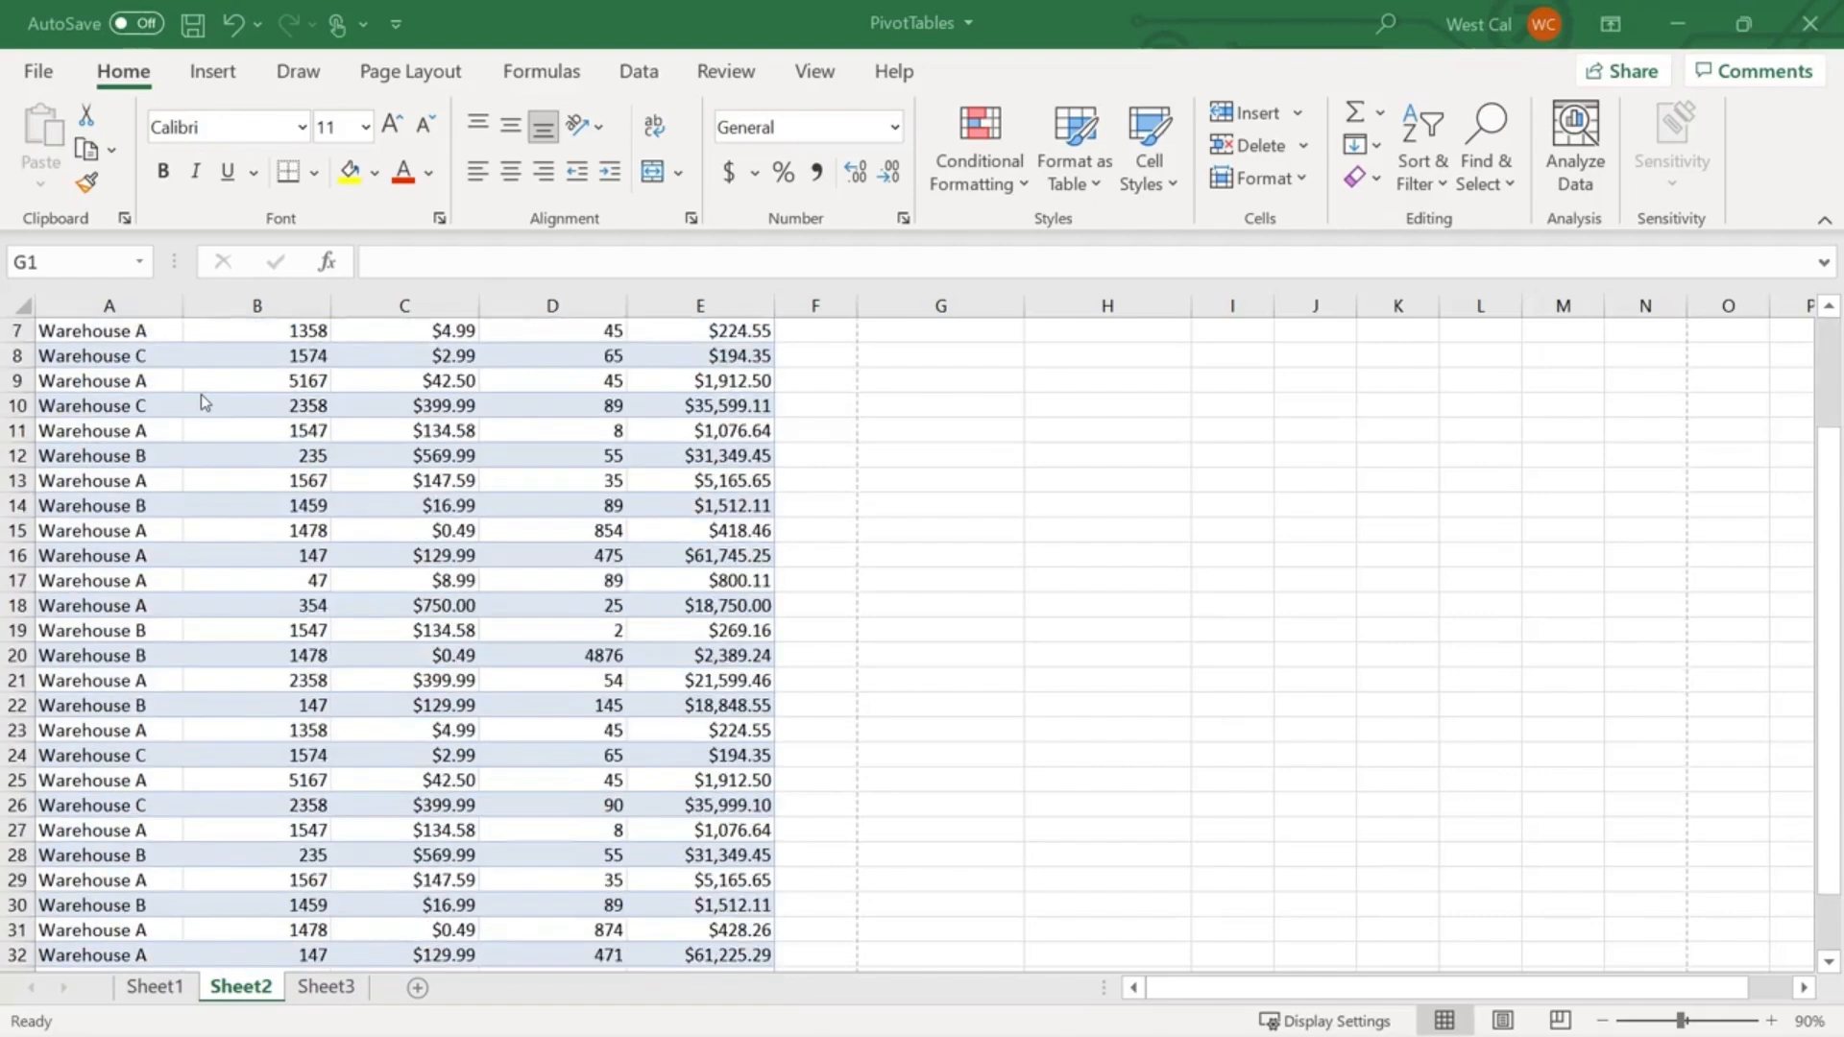
scroll(202, 401, up, 4)
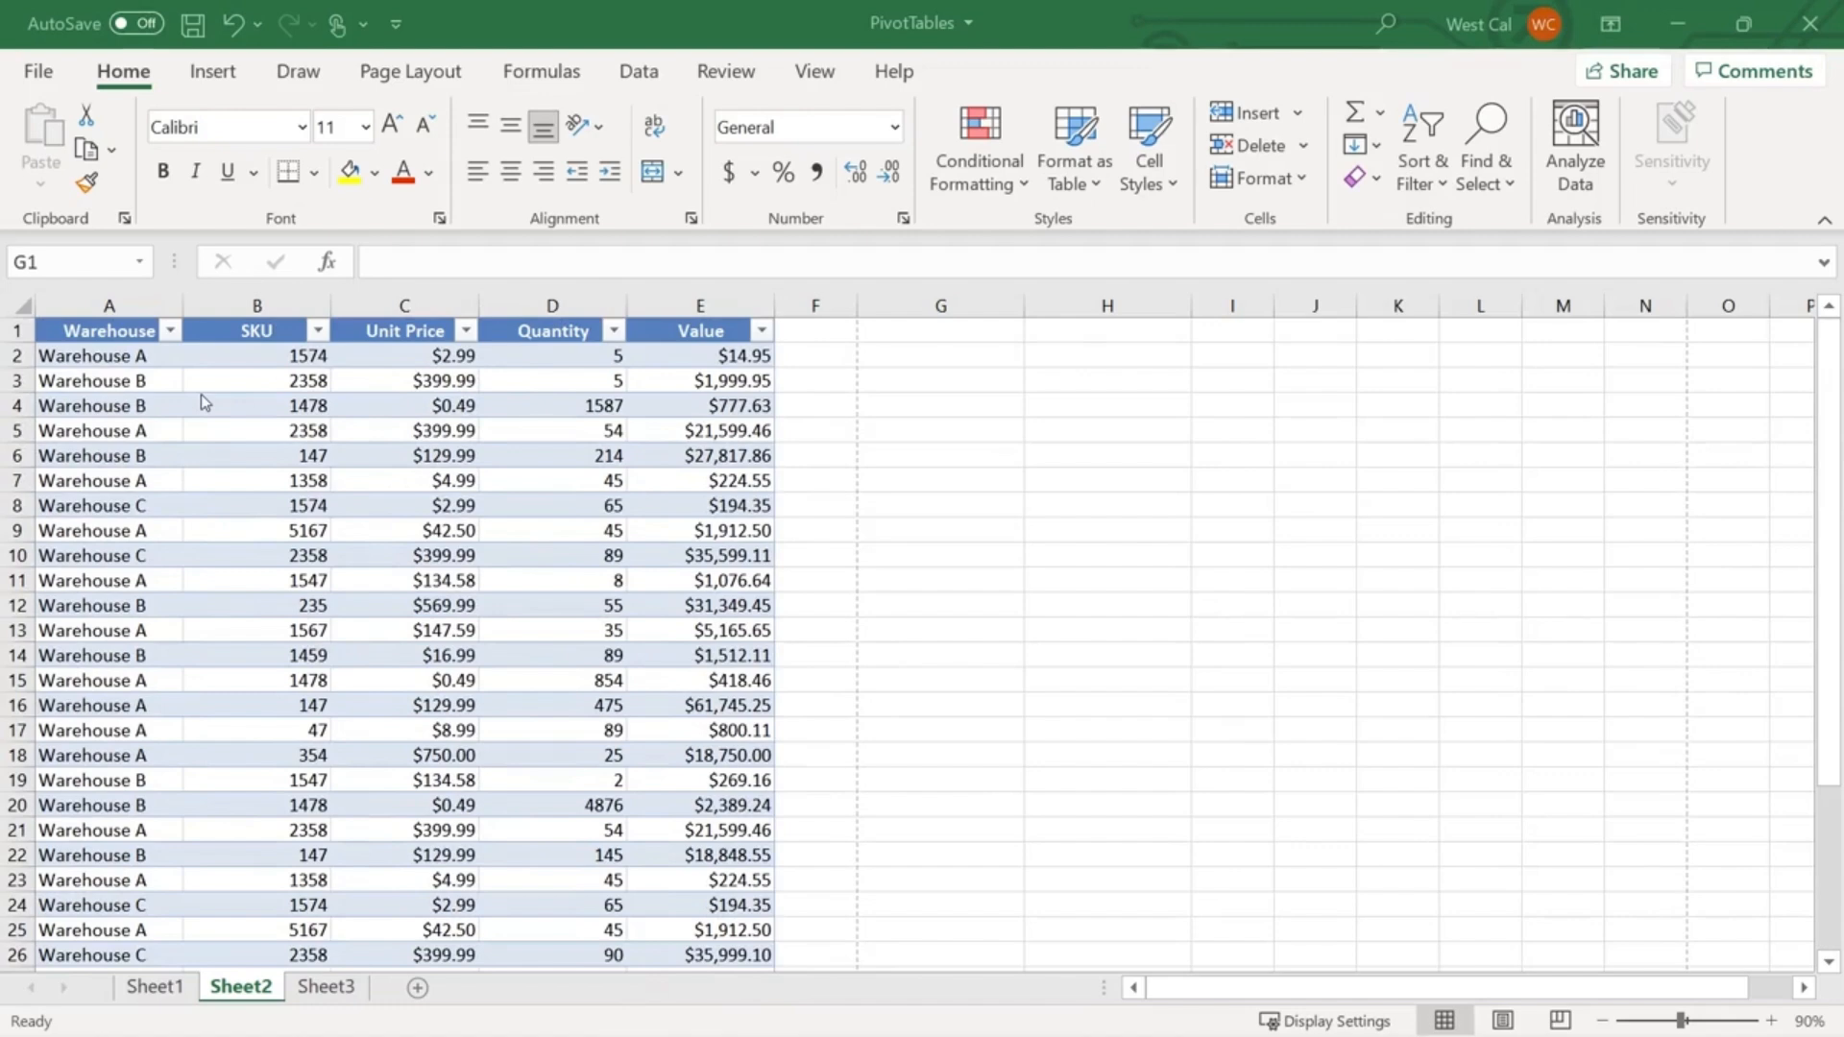
click(915, 328)
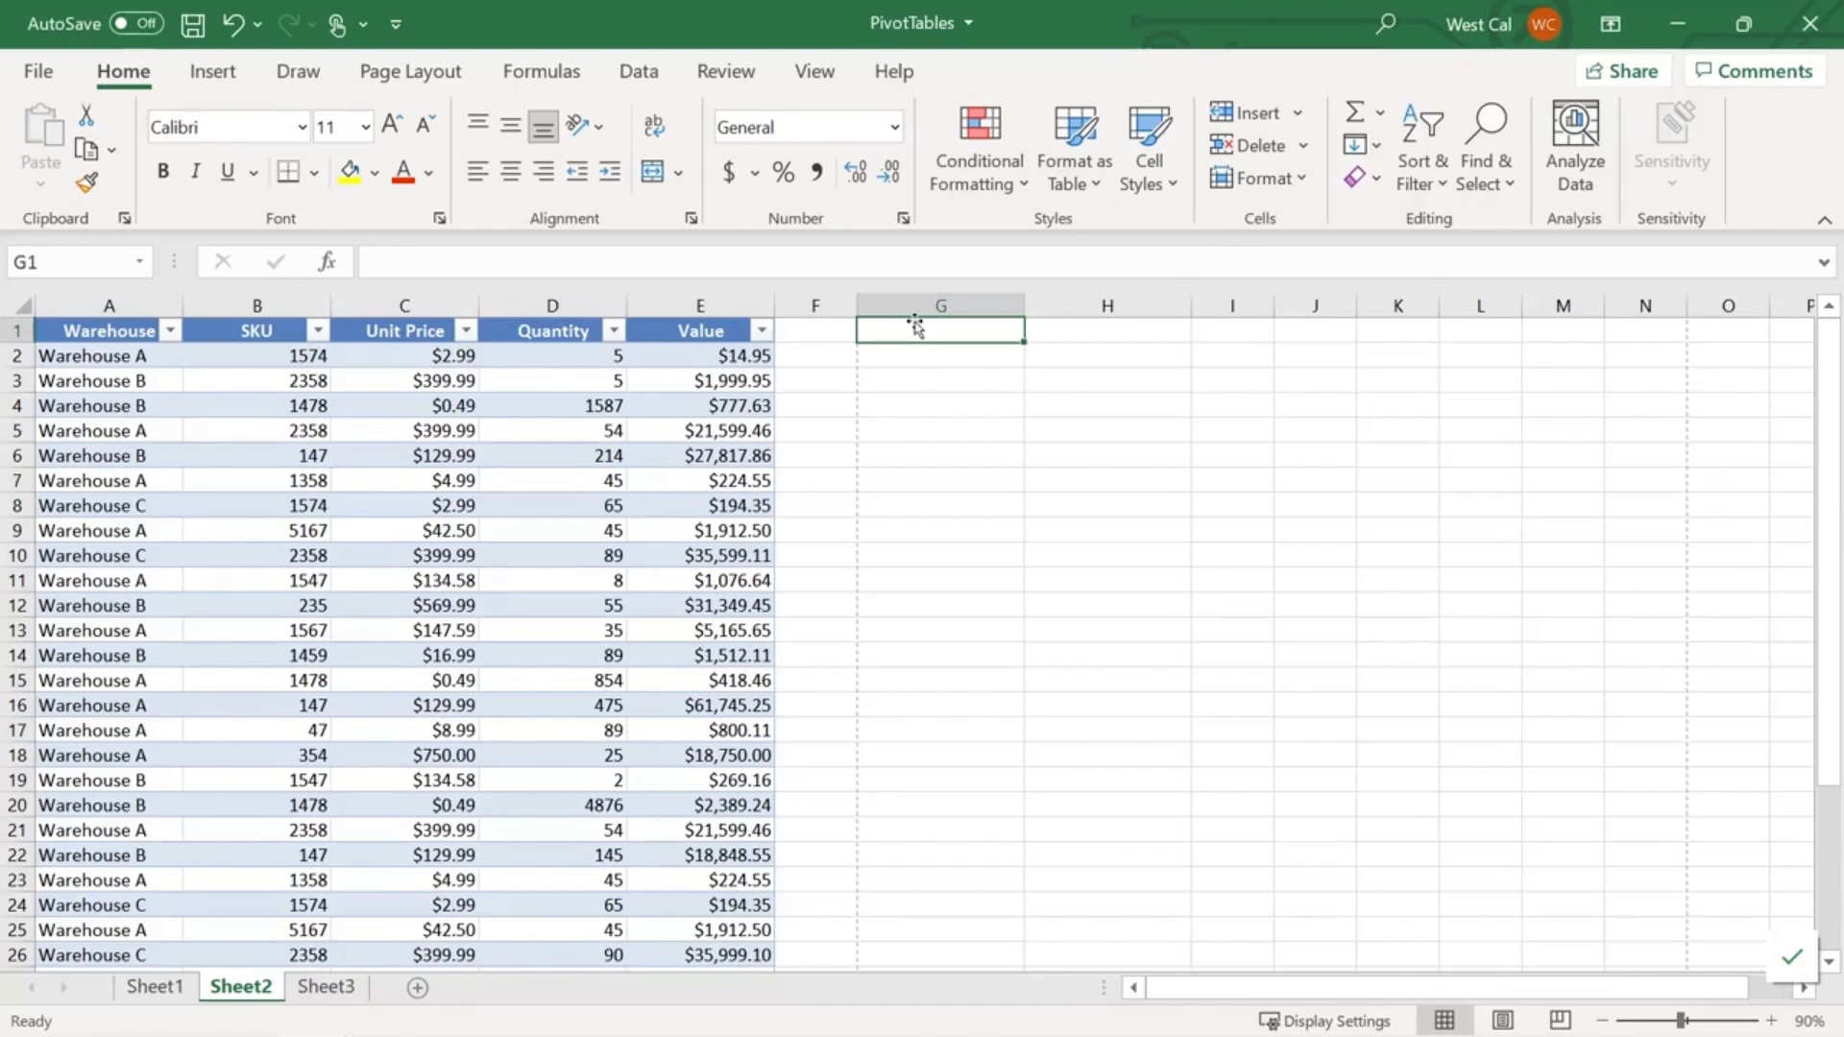
key(ctrl+z)
click(926, 336)
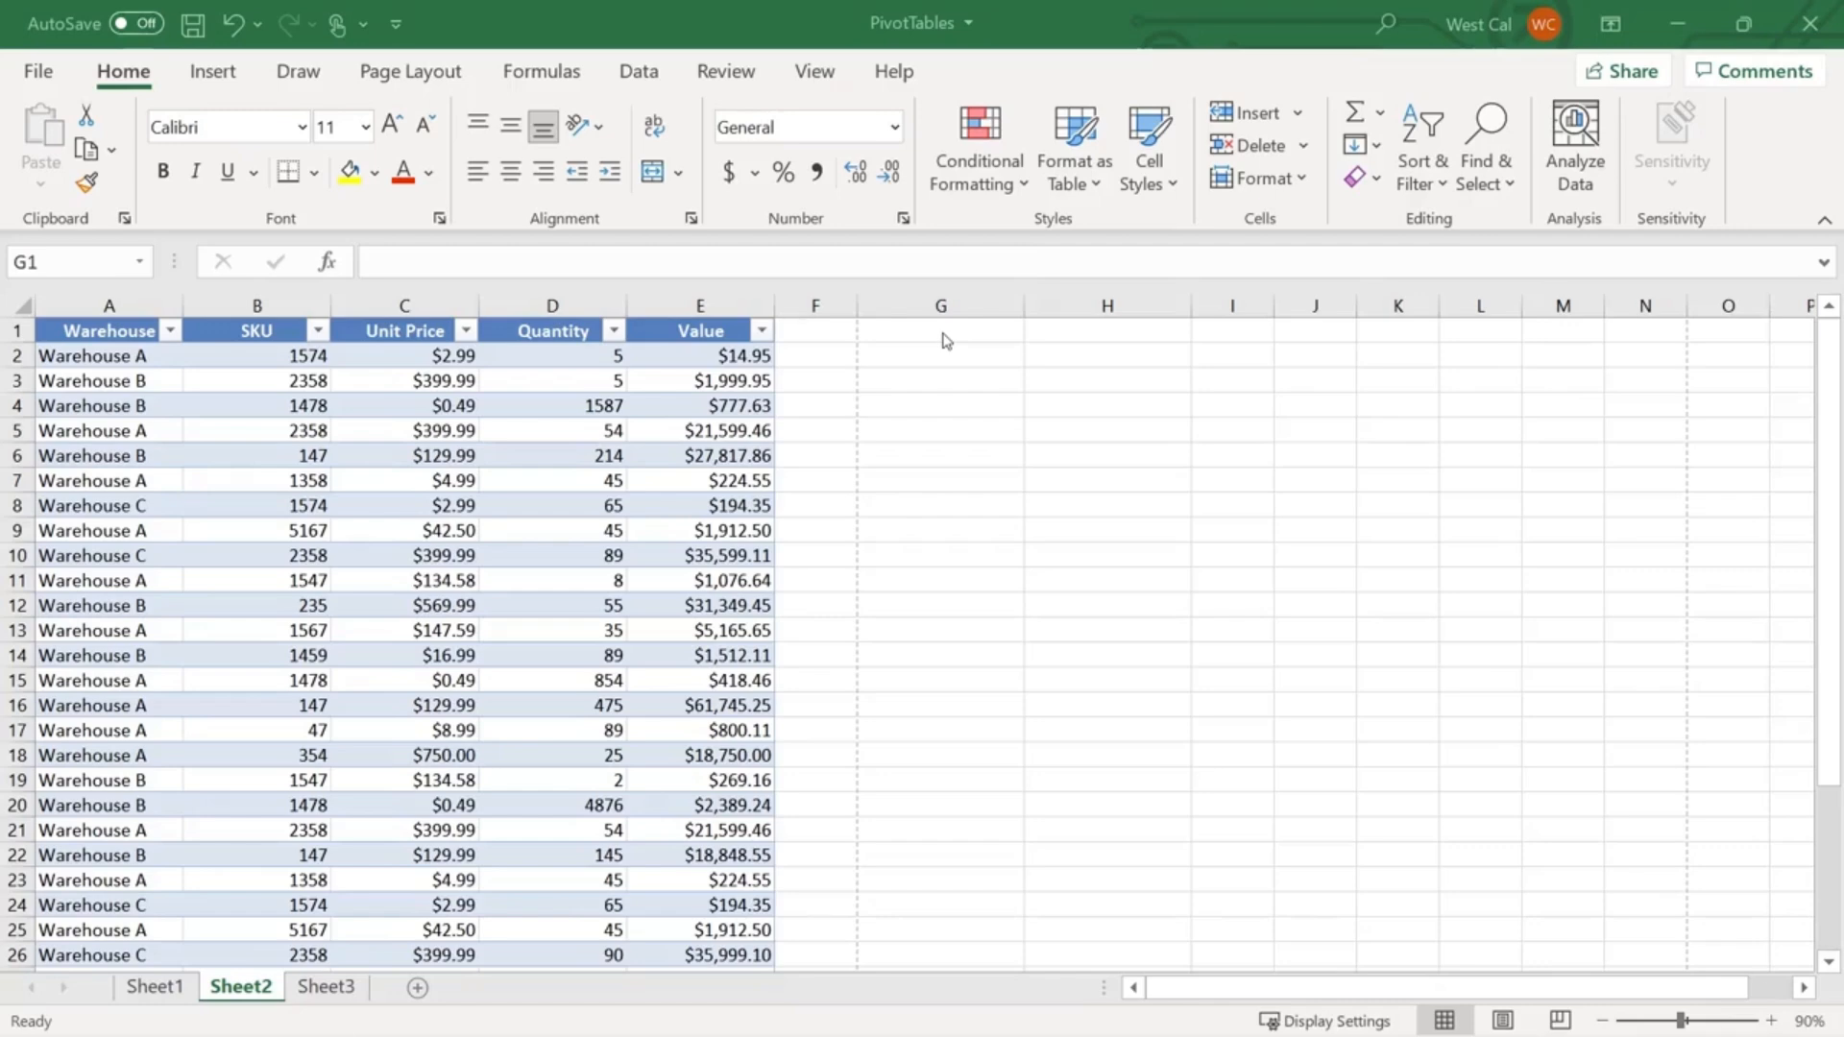
key(ctrl+v)
click(1143, 326)
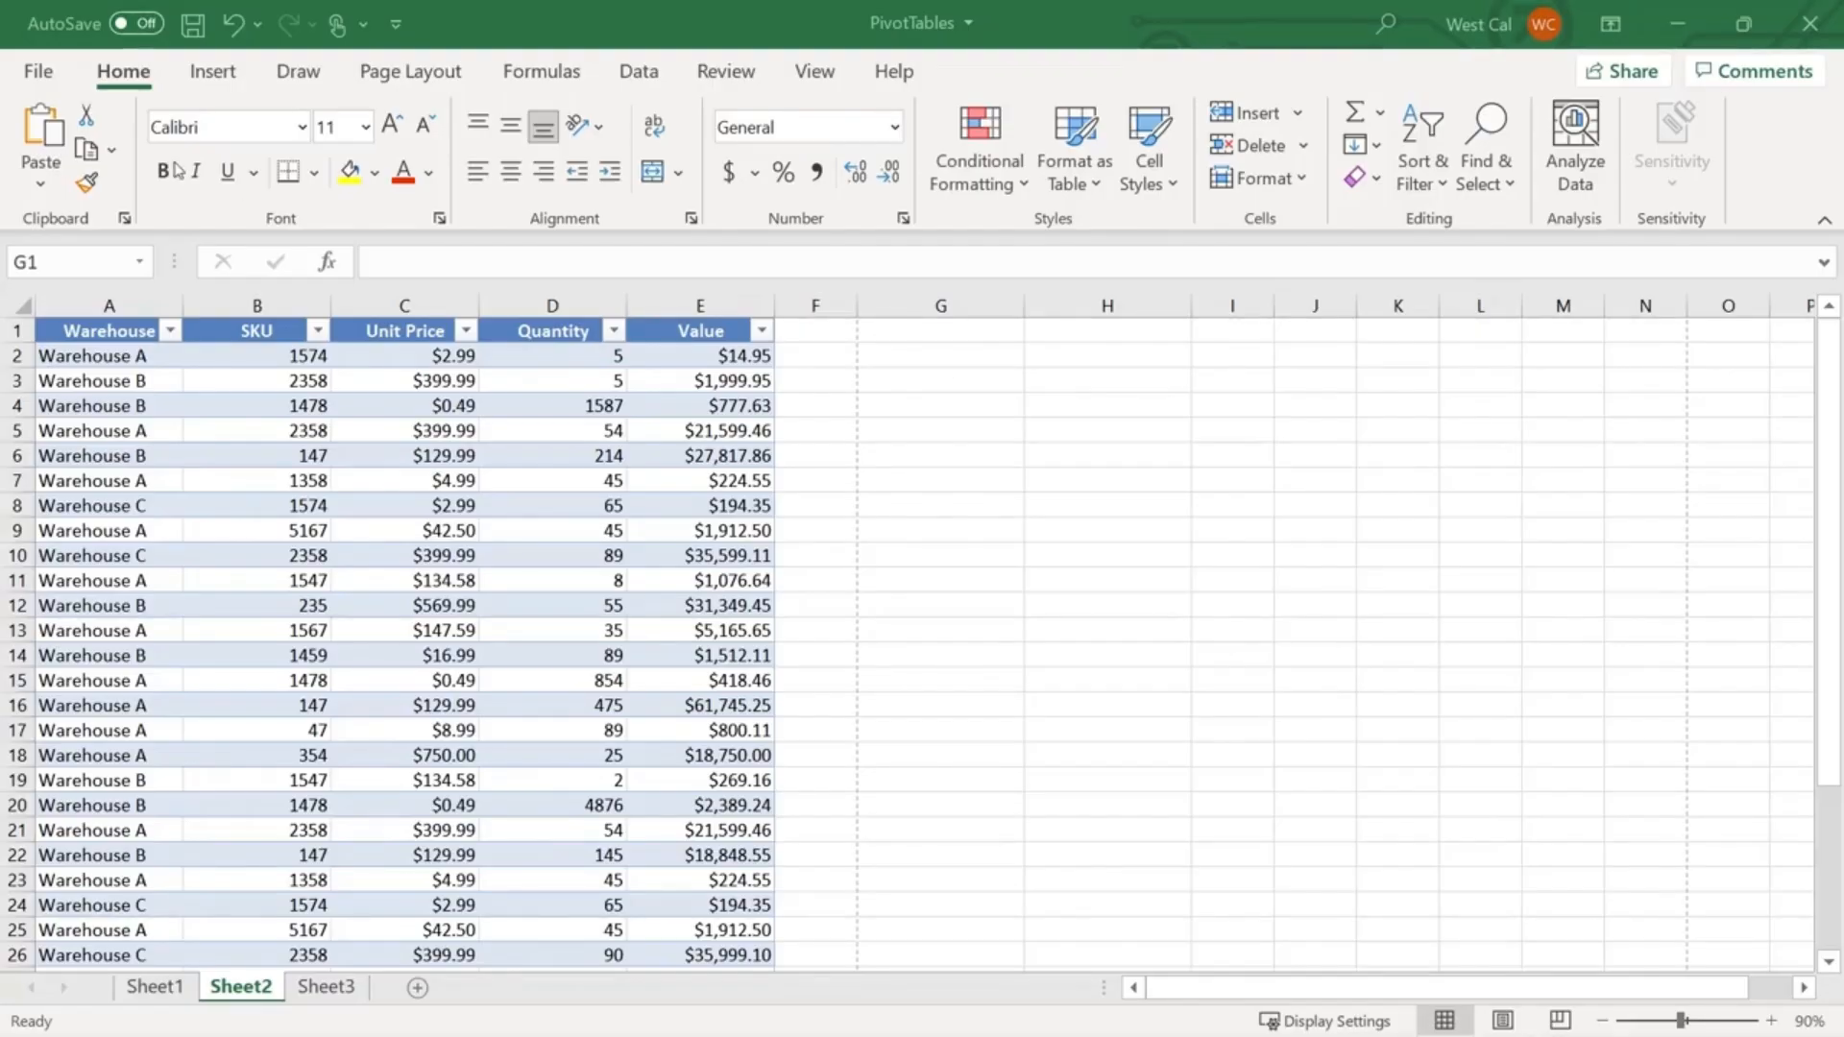
click(215, 72)
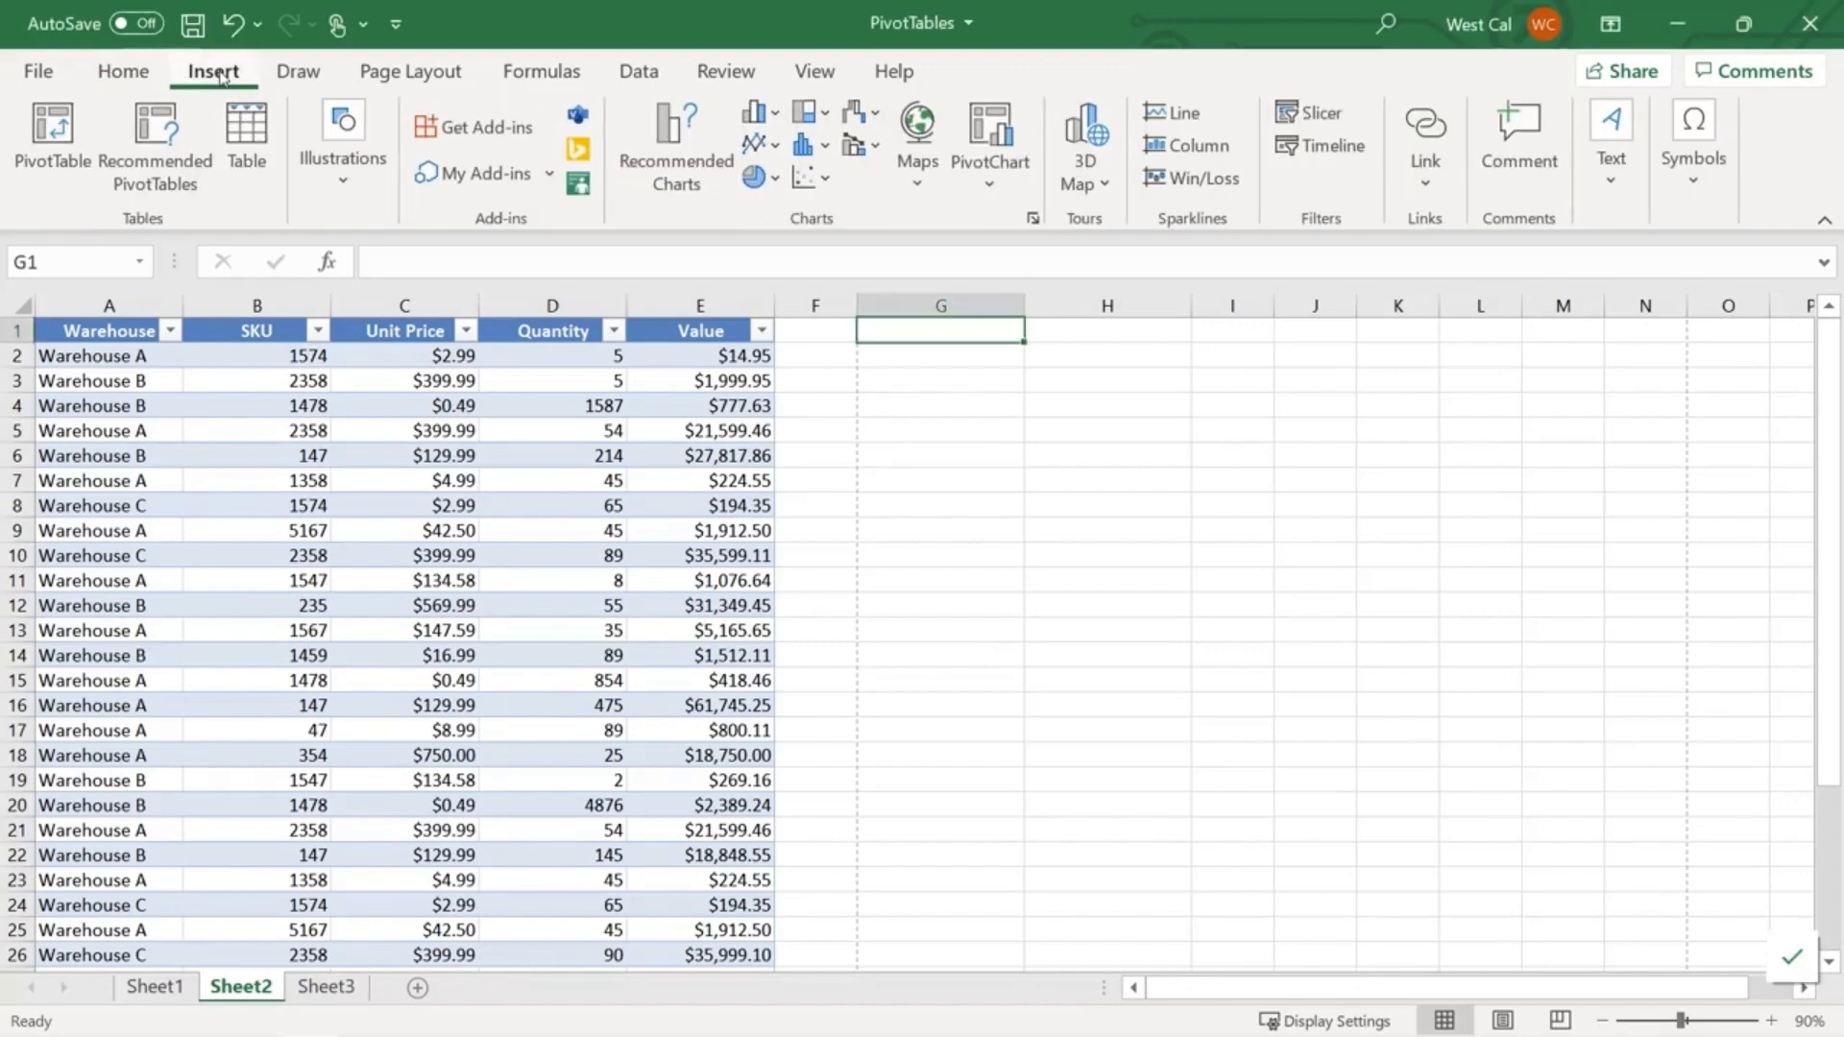
- Create an empty PivotTable from Table2 (A1:E29) placed at Sheet2!$G$1
click(54, 142)
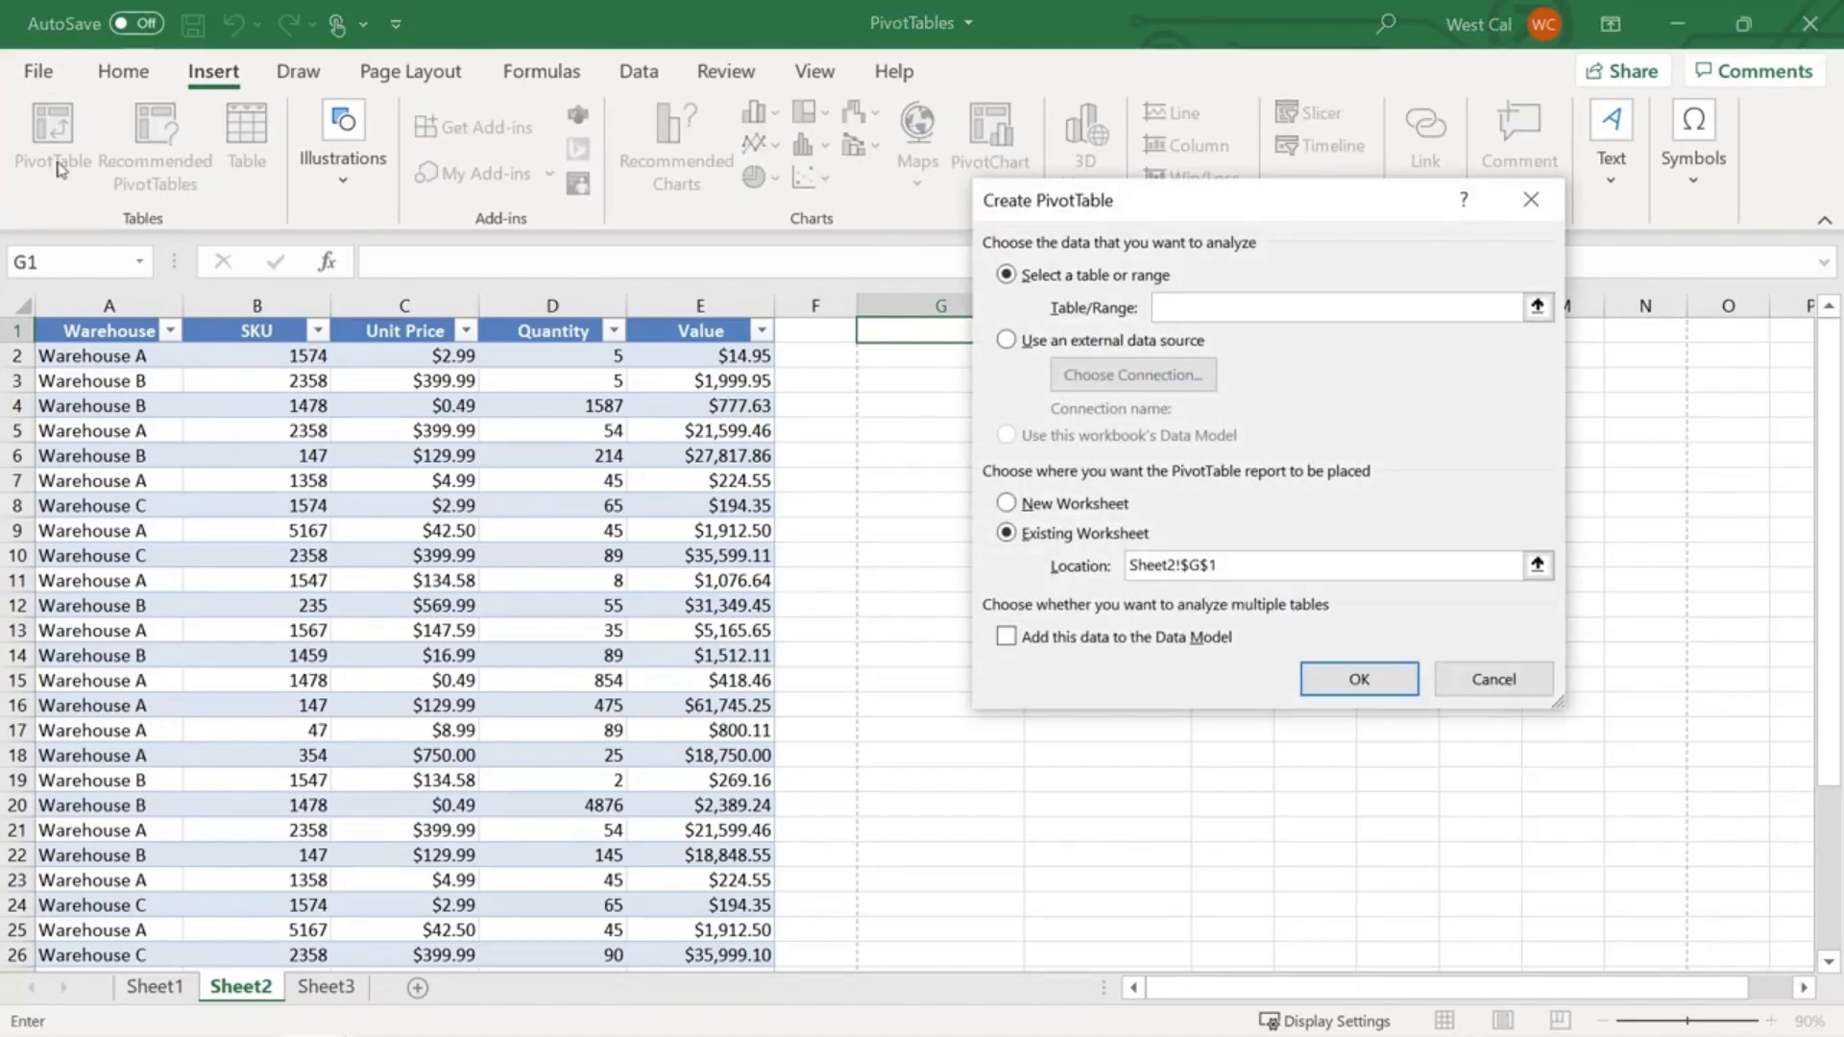
drag(73, 333, 727, 929)
scroll(710, 672, up, 4)
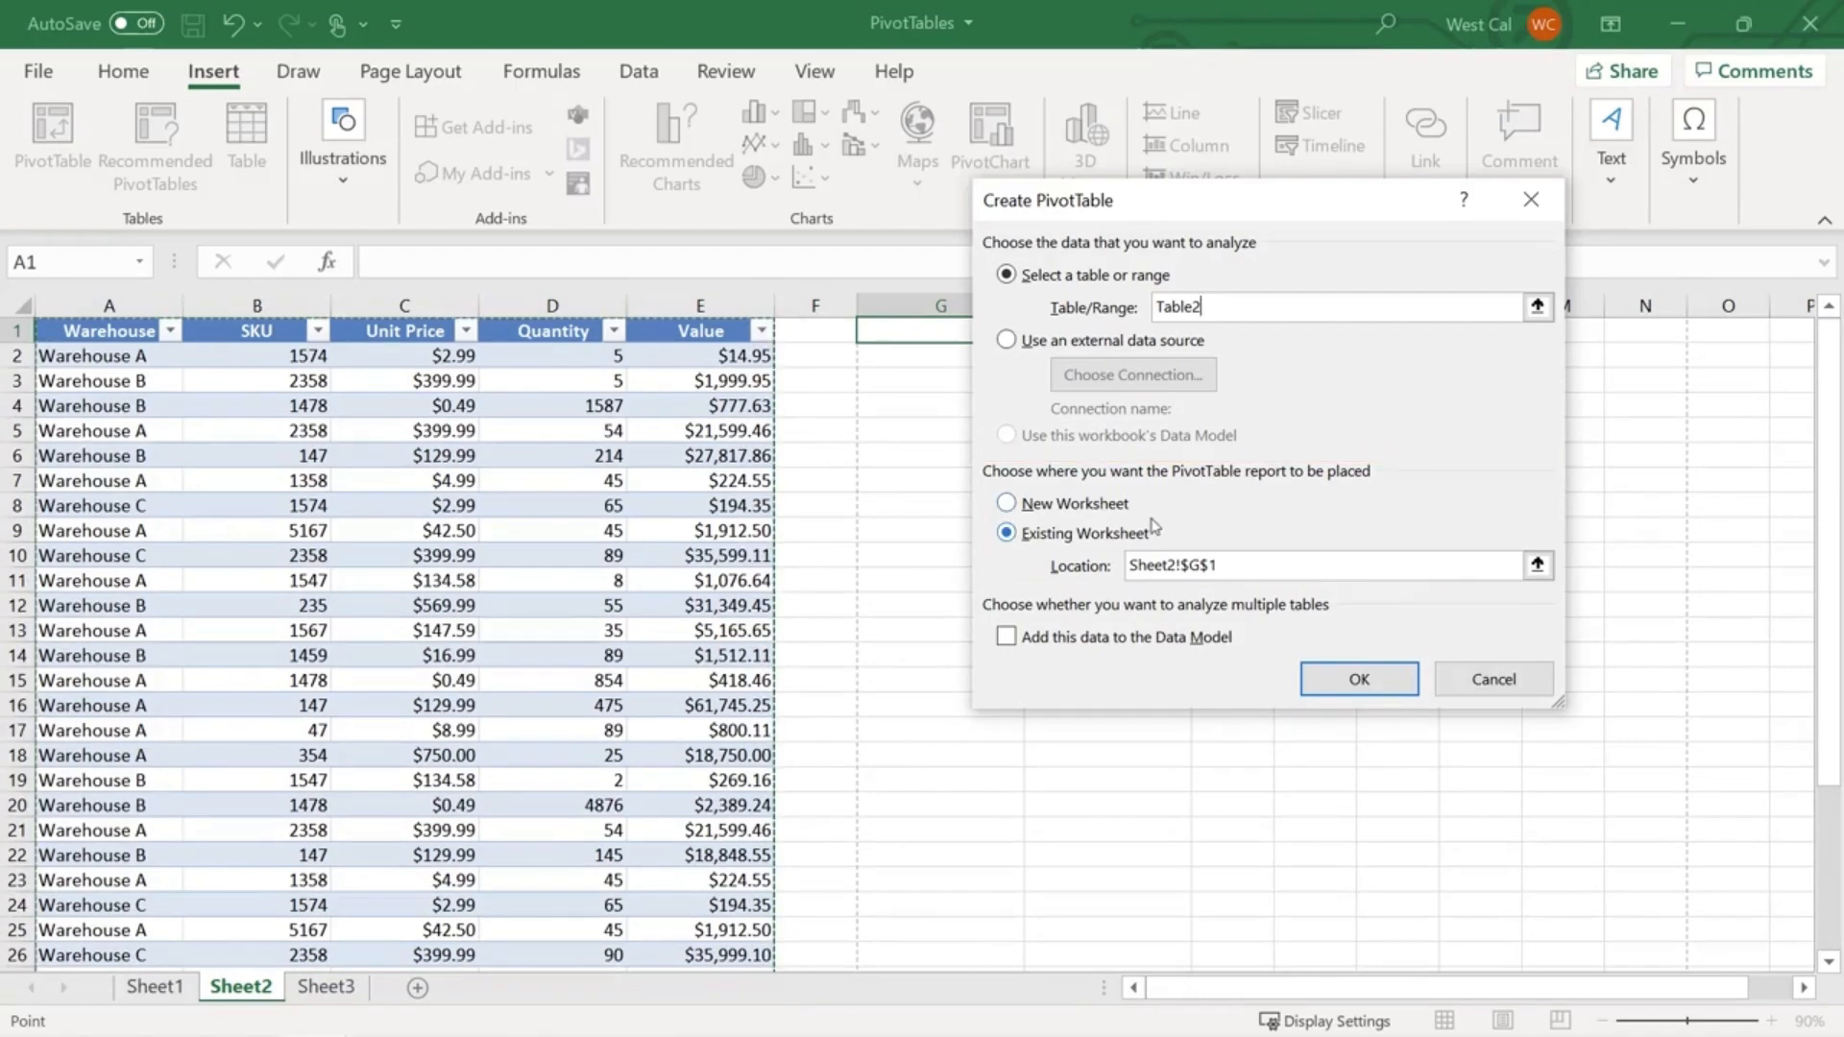
click(1348, 691)
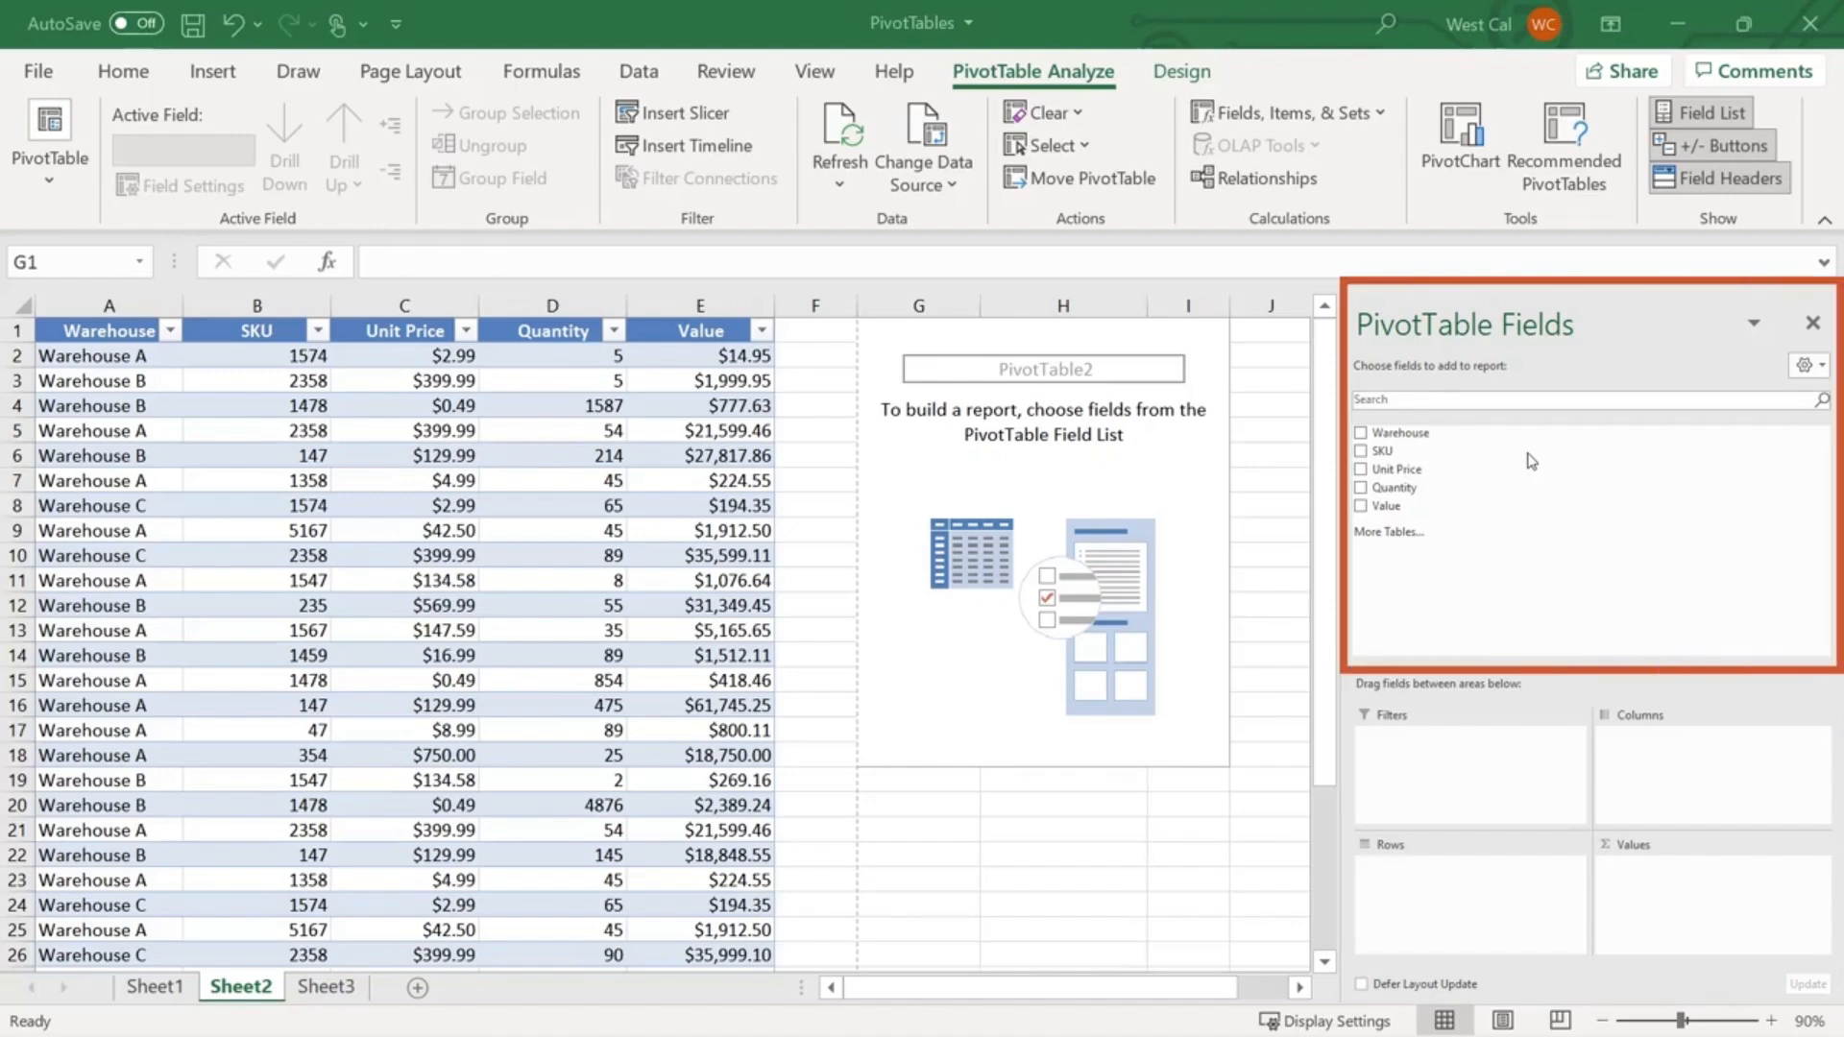
- Add Warehouse to Rows and Quantity to Values: A 3281, B 7119, C 309
click(1361, 434)
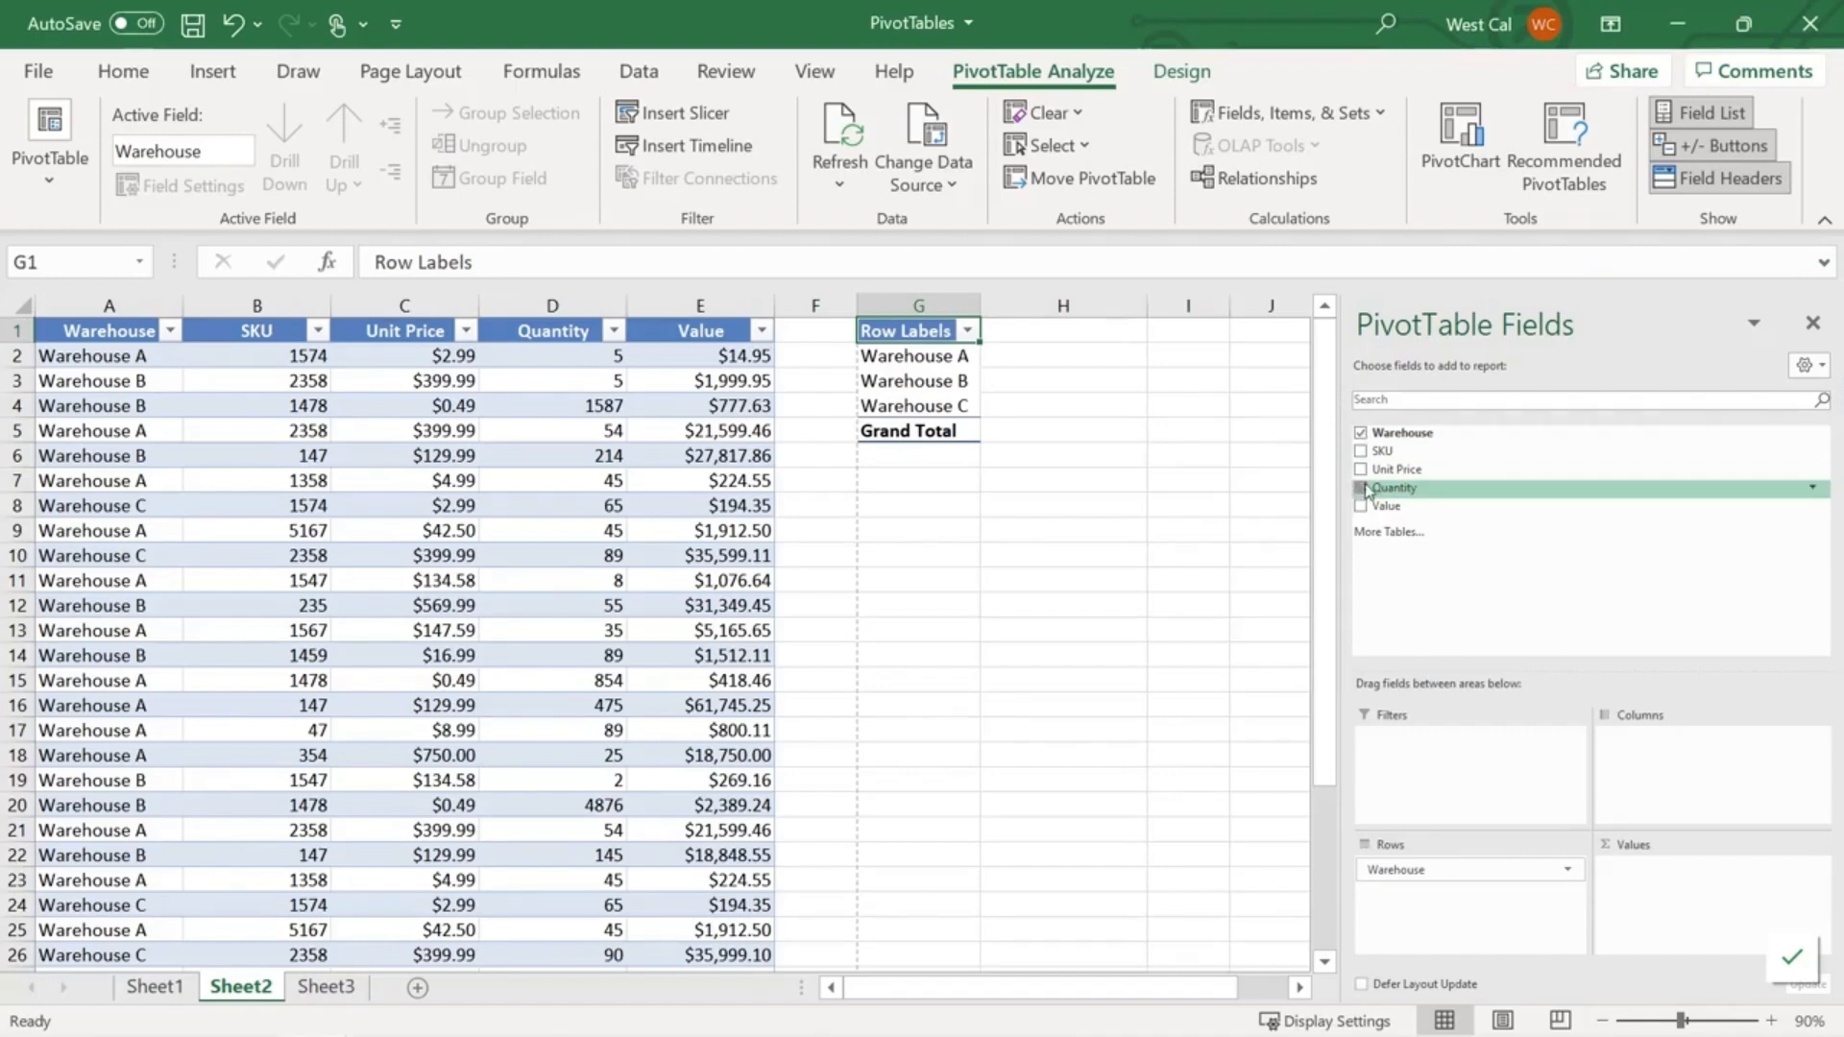
drag(1365, 491, 1677, 885)
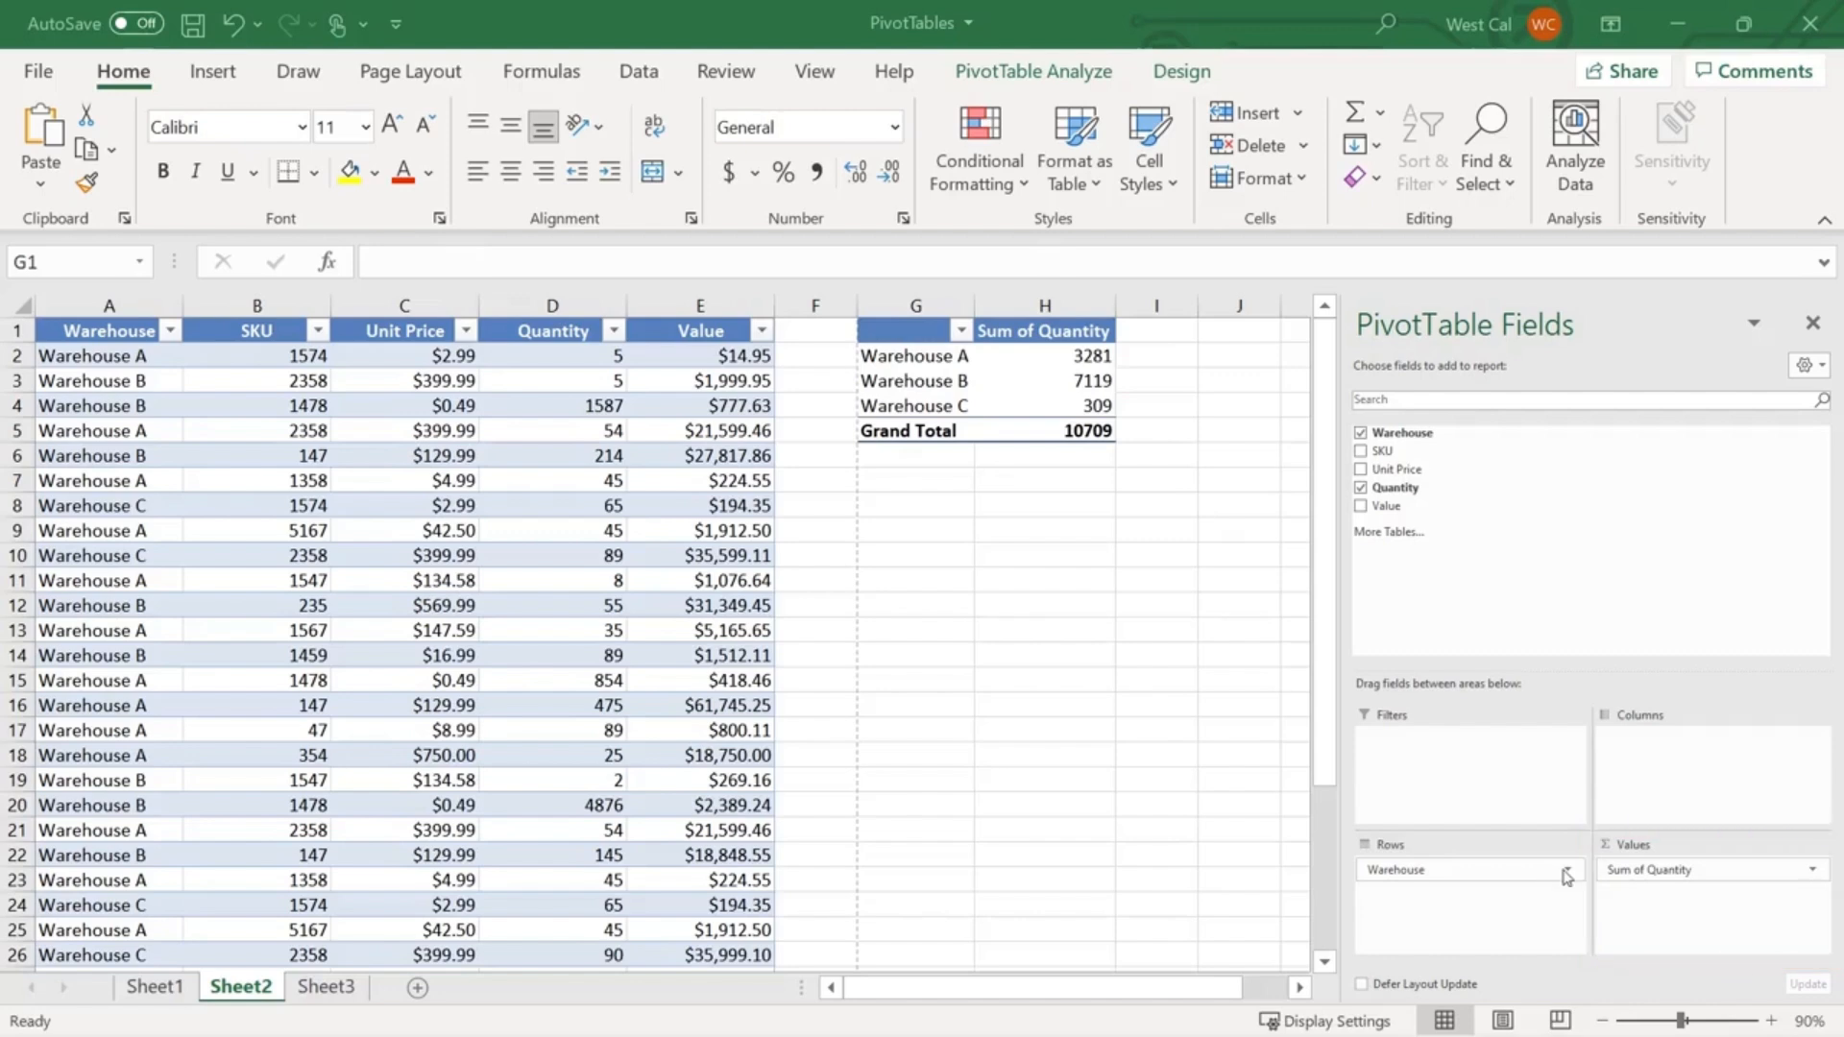
- Review the Warehouse row field's settings without changes, leaving the pivot with no fields
click(1566, 872)
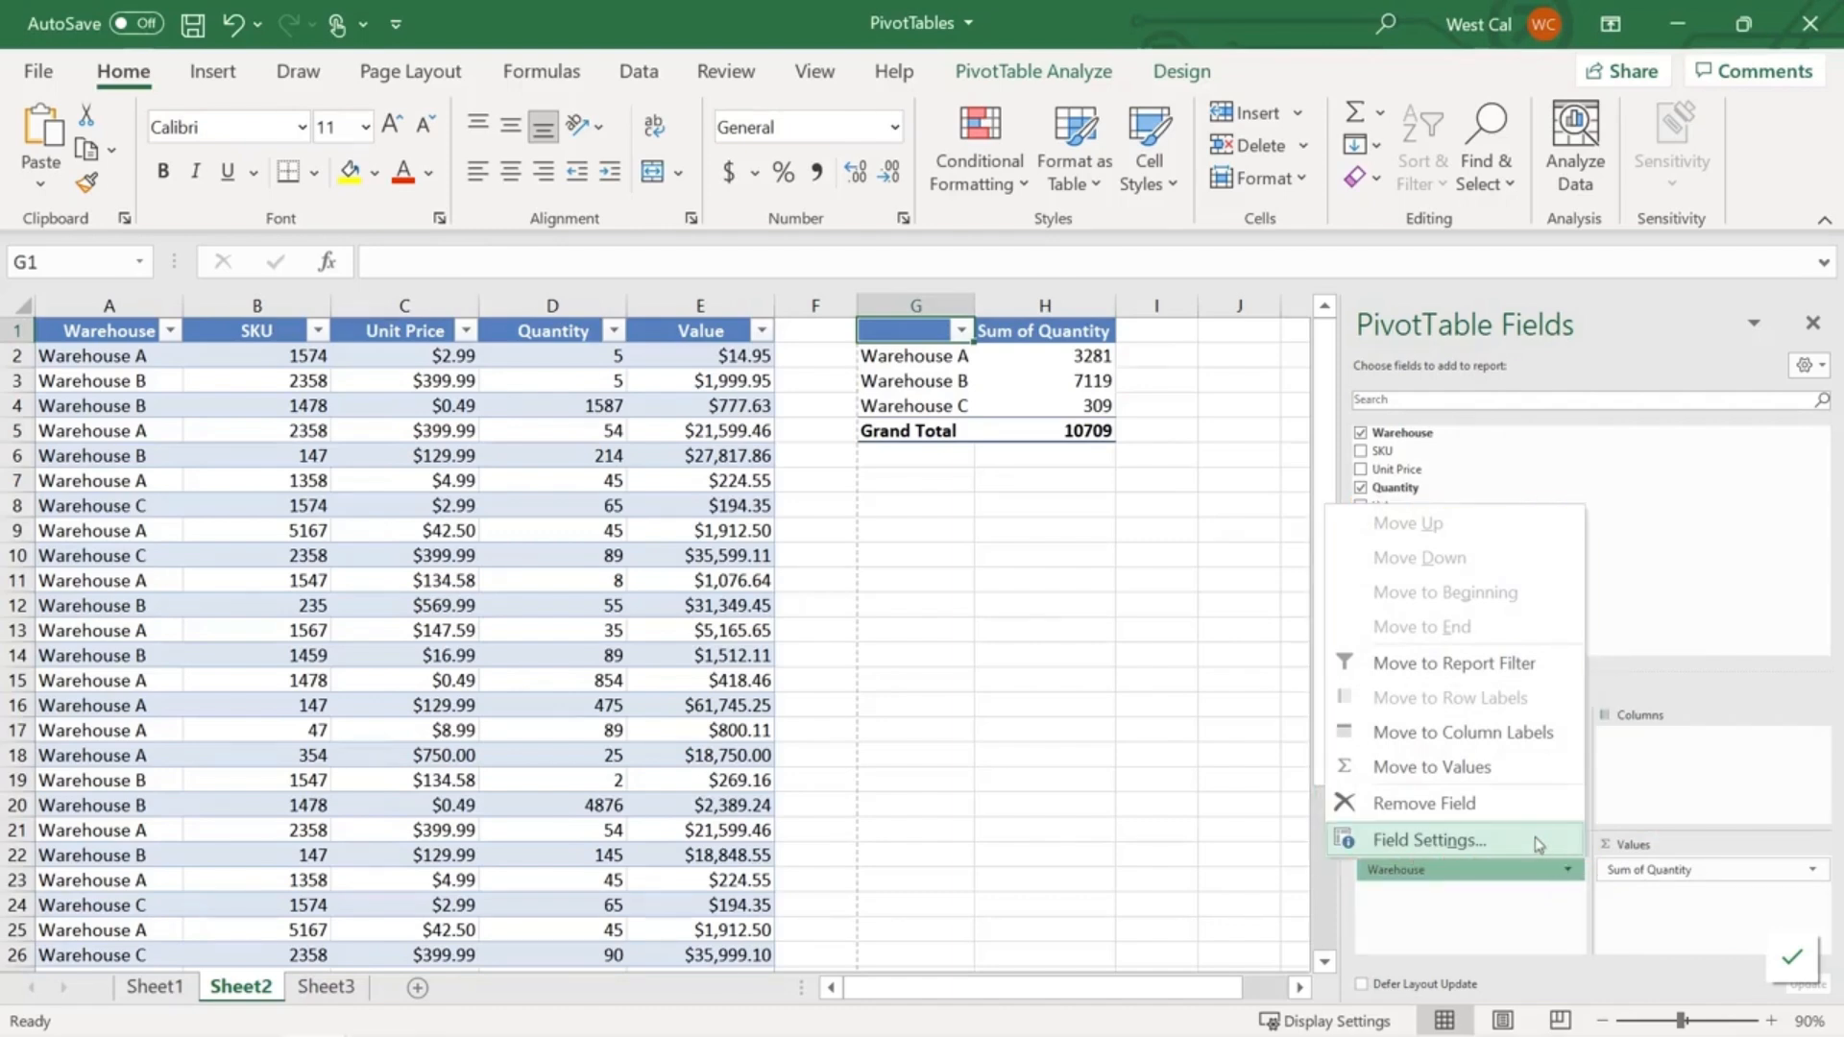
click(1430, 840)
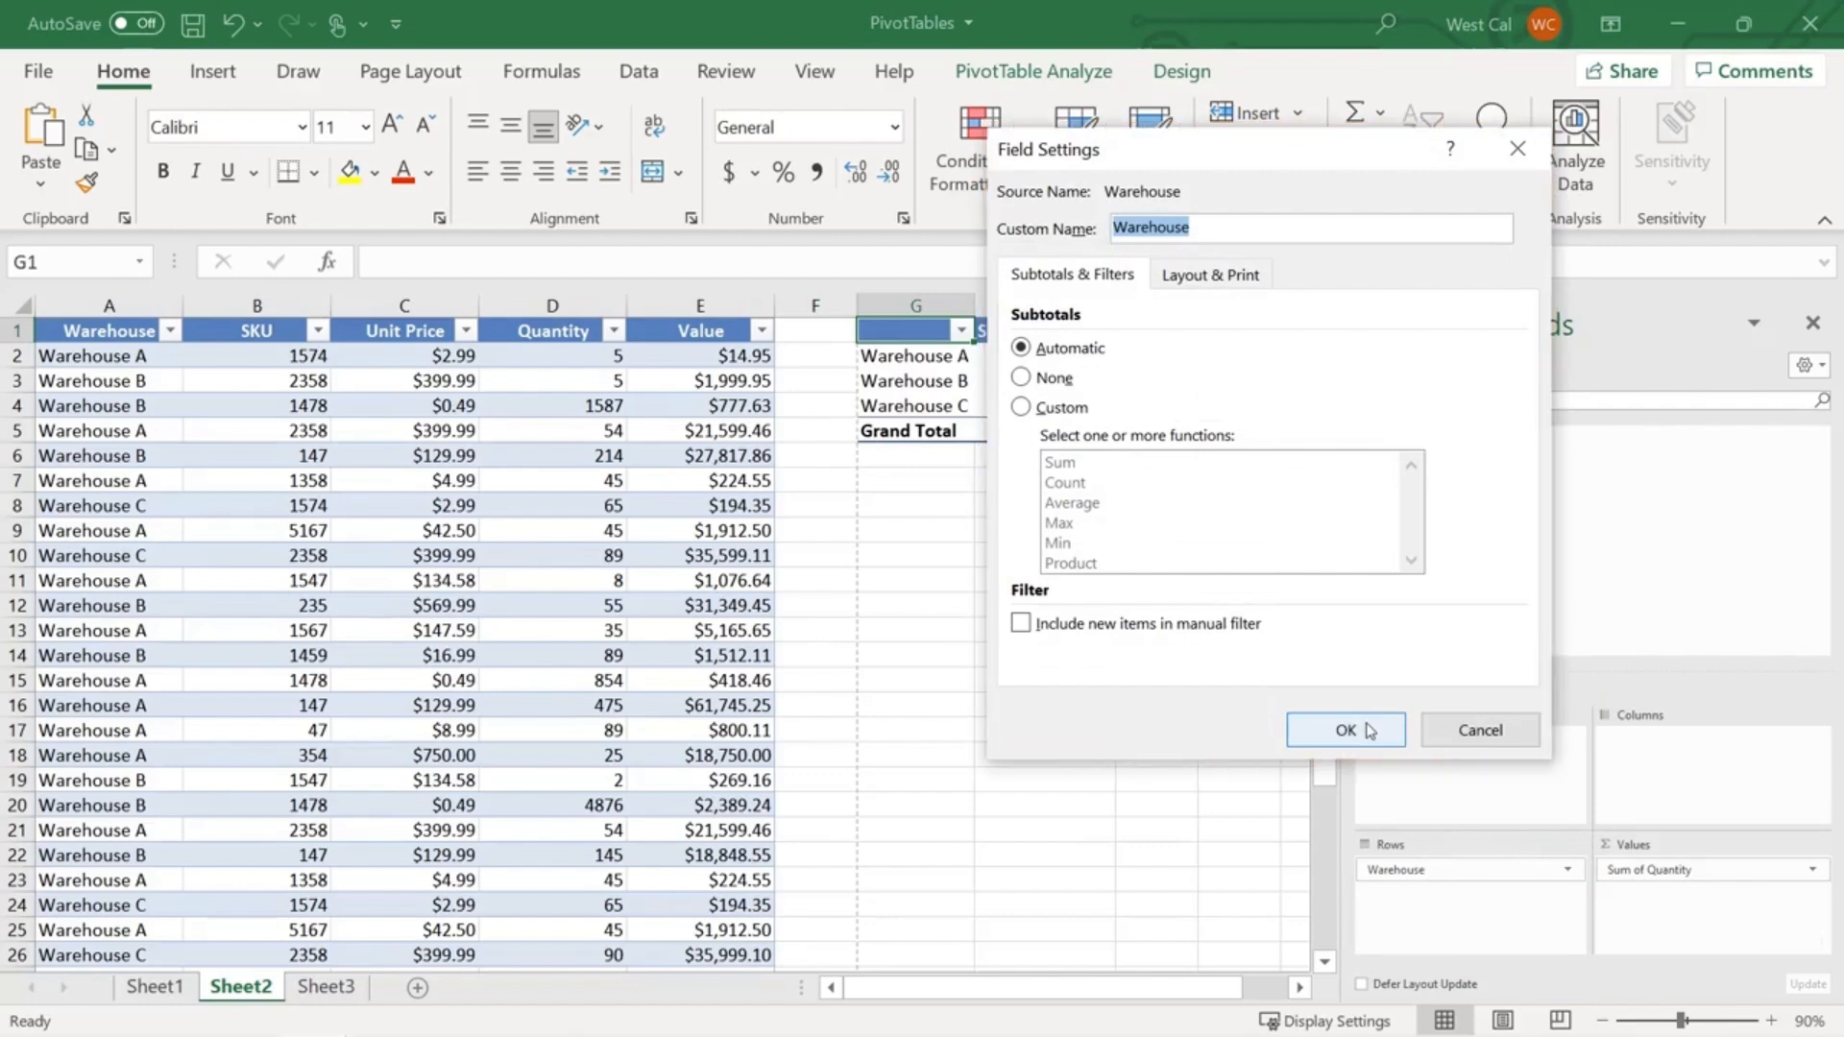
click(1346, 730)
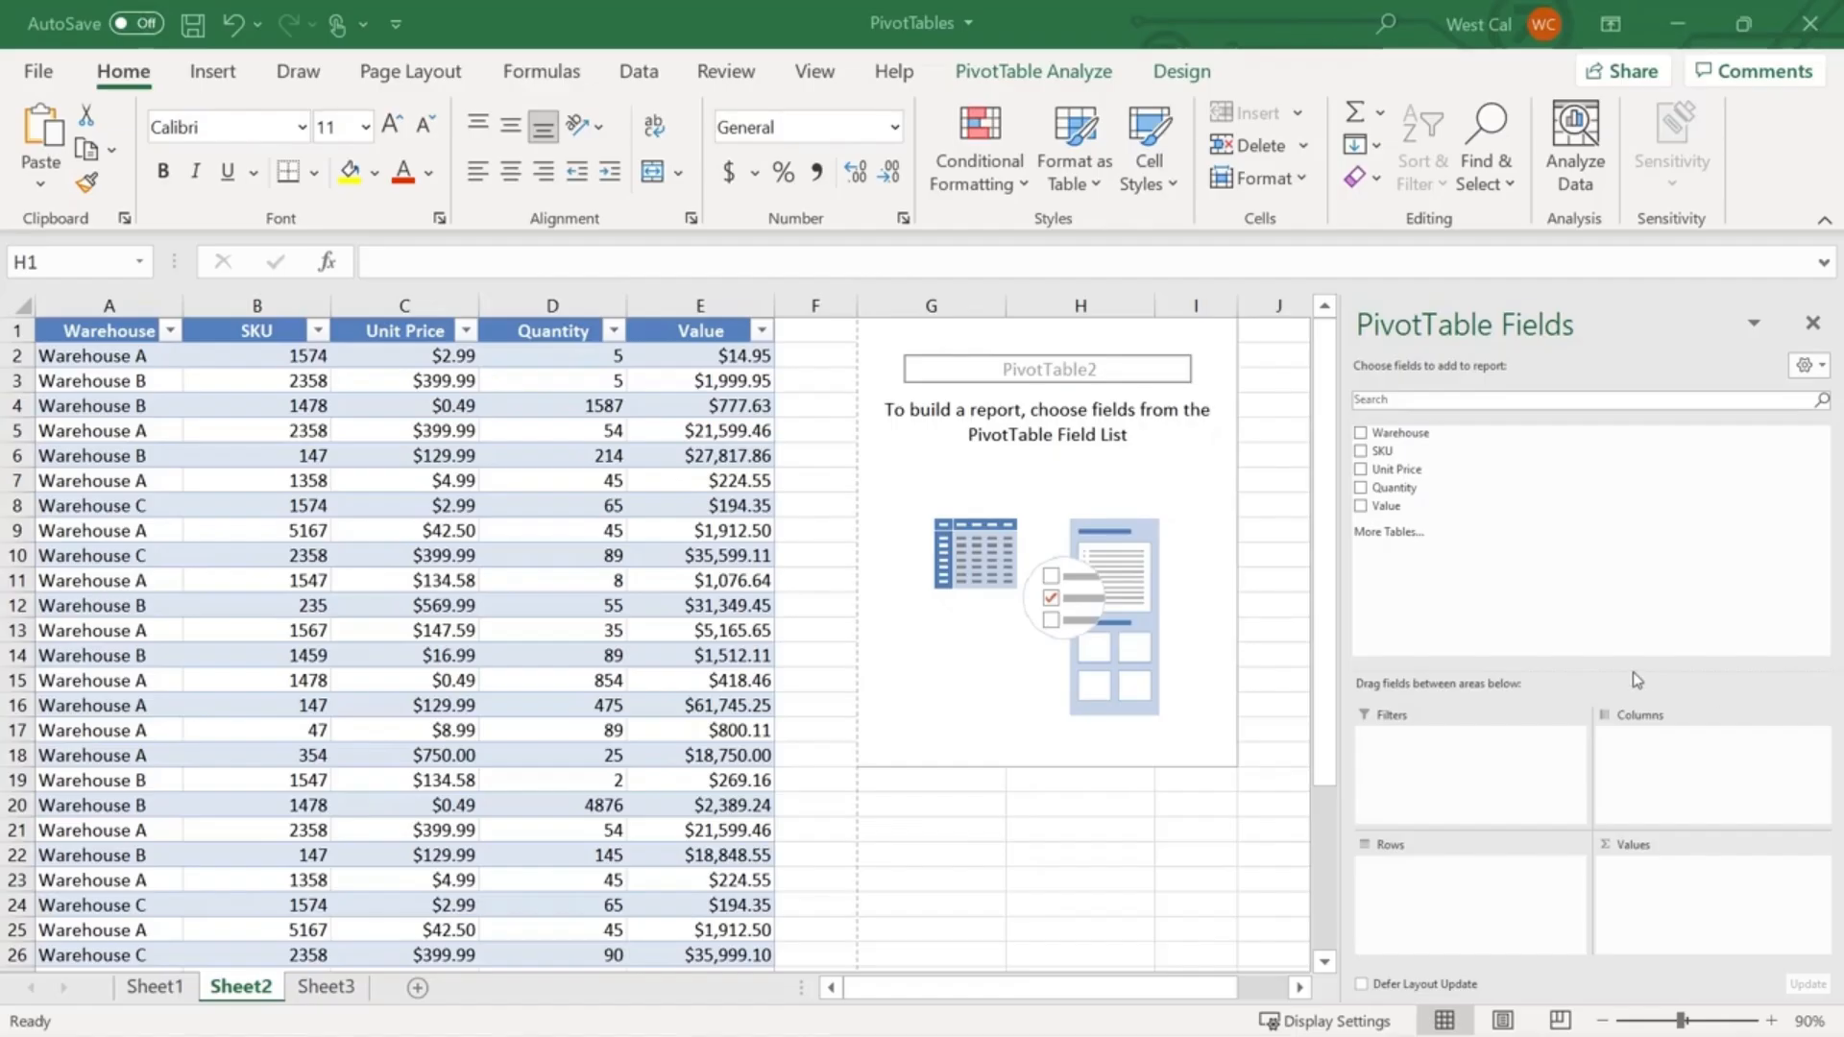
- Add Unit Price to Values and keep its summary as Sum, totalling 6151.26
drag(1383, 470, 1650, 879)
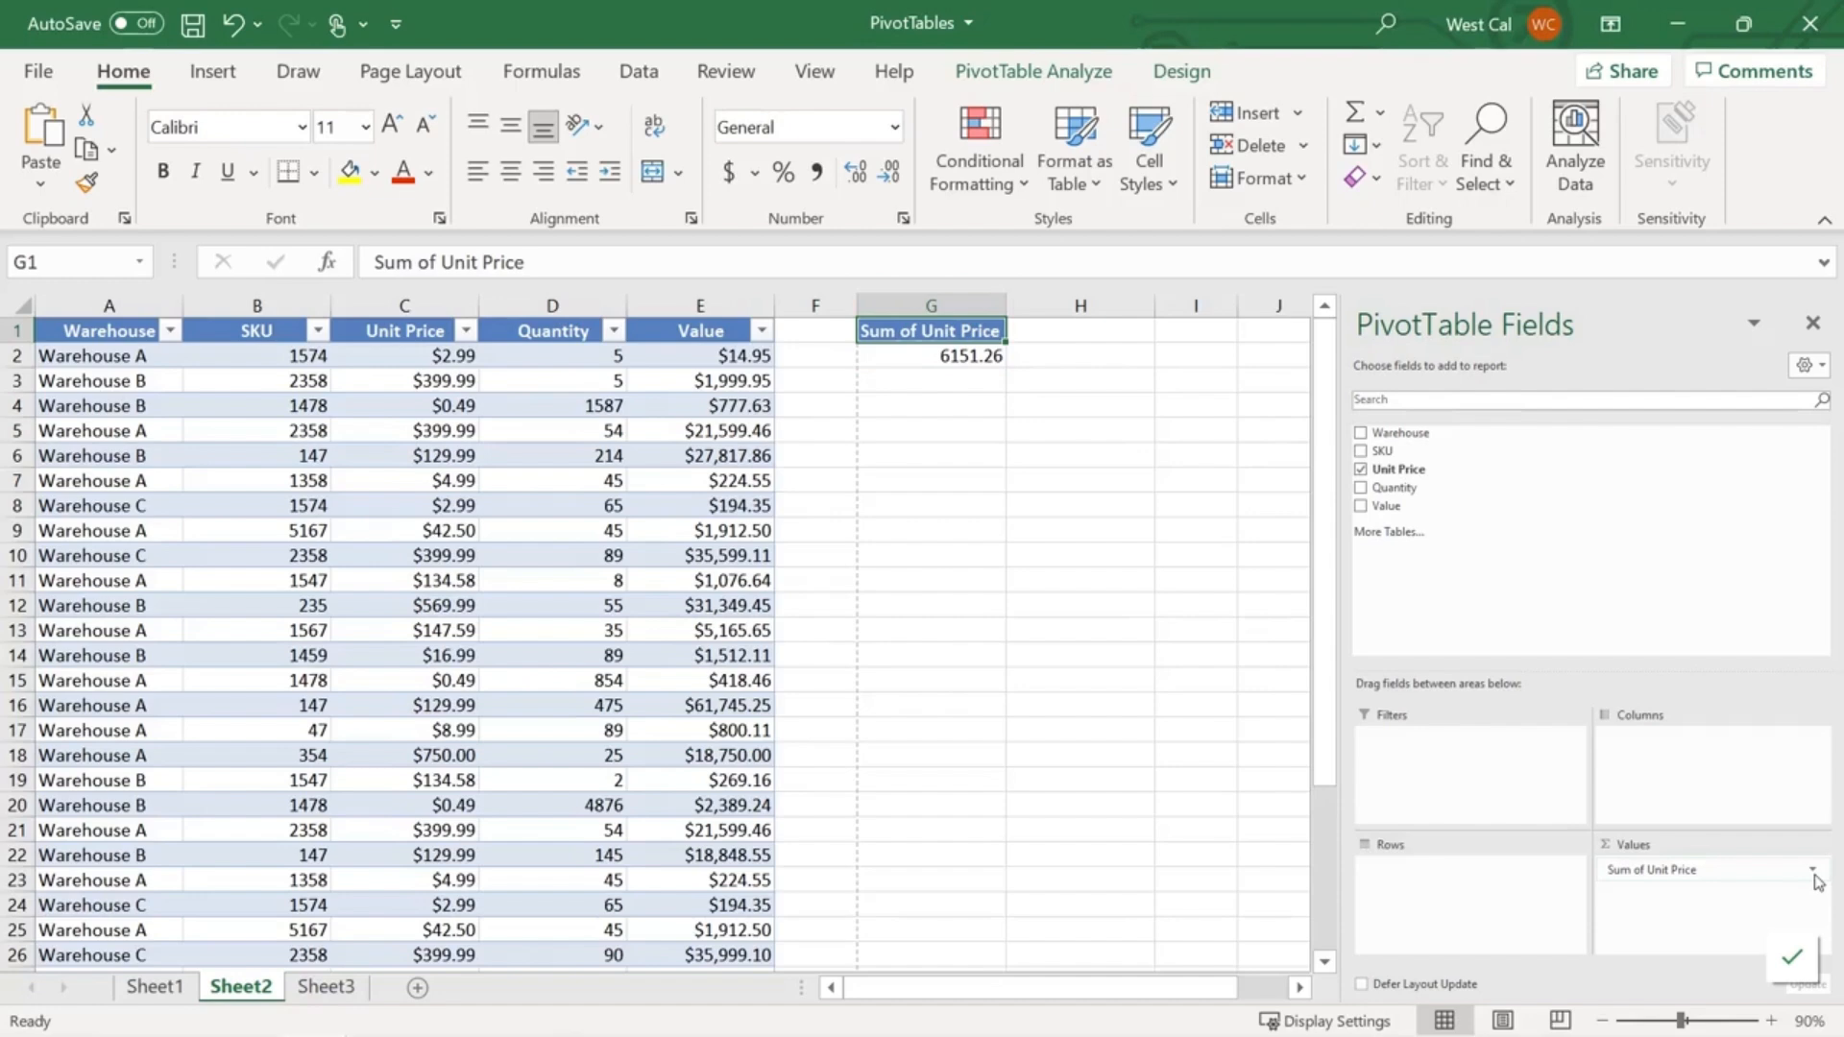
click(1813, 870)
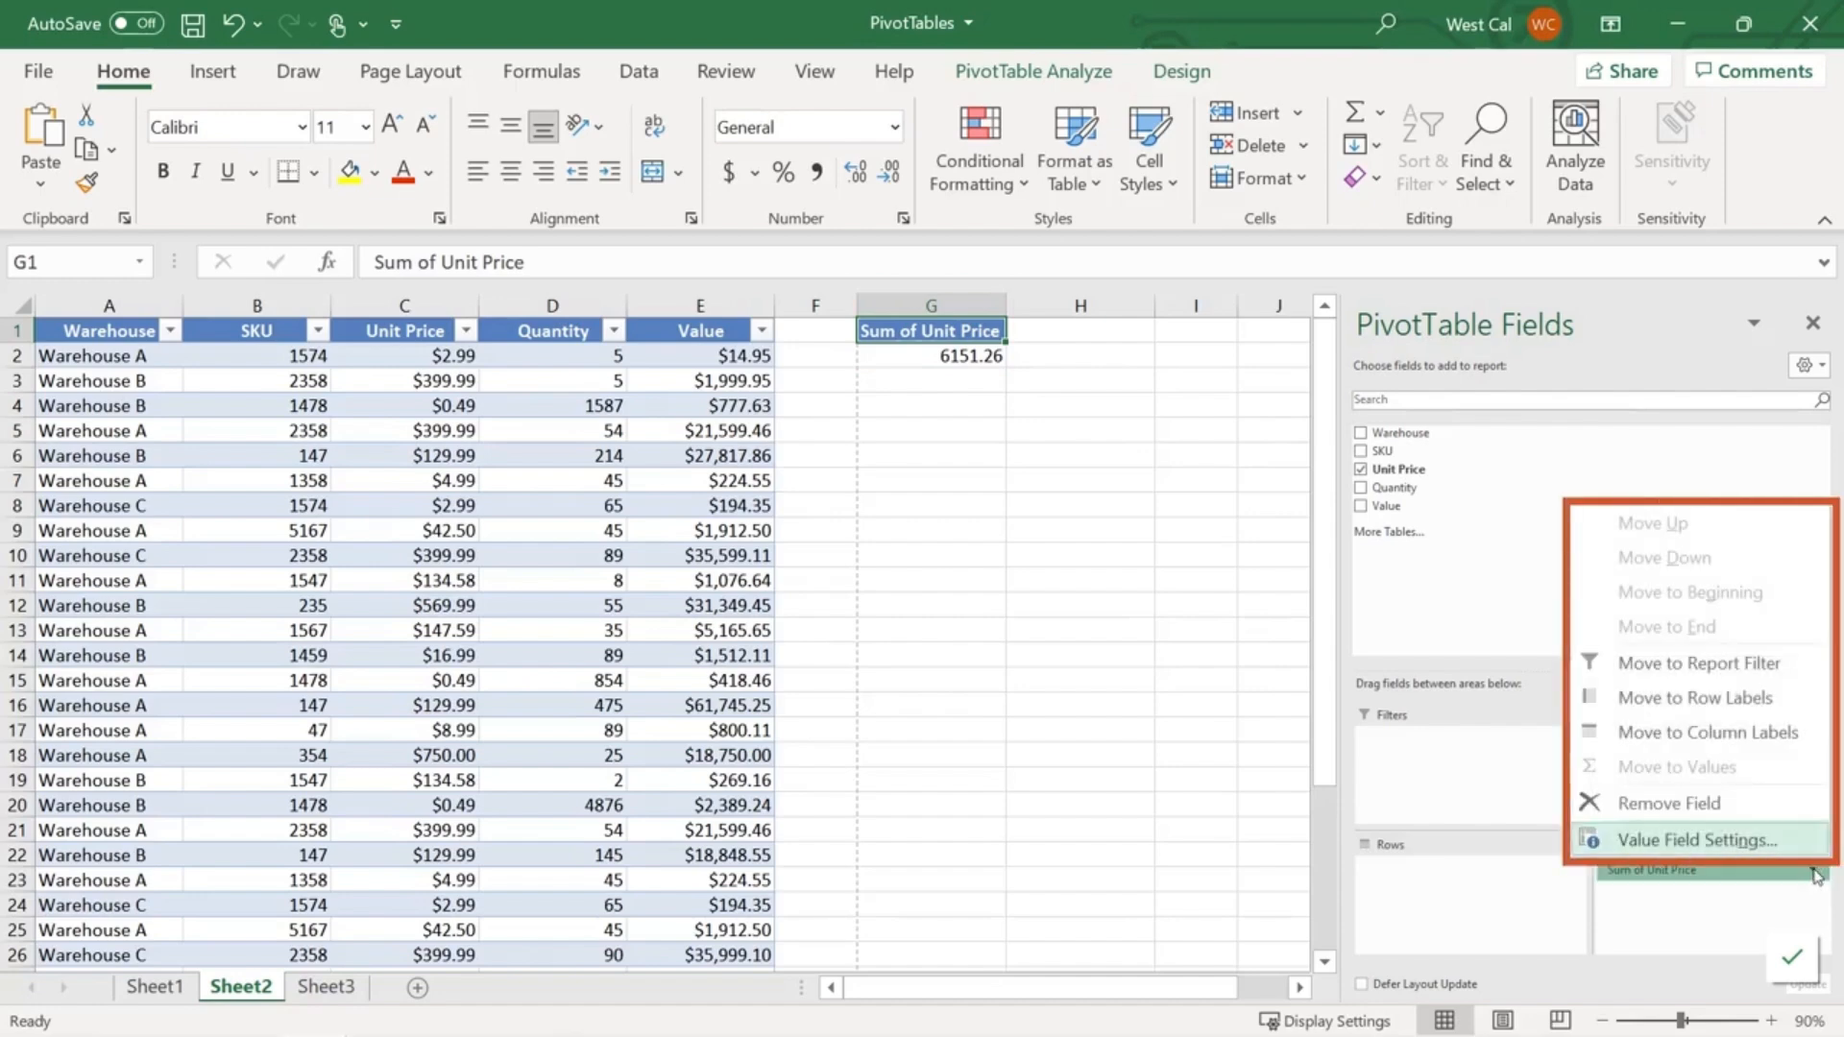
click(1790, 838)
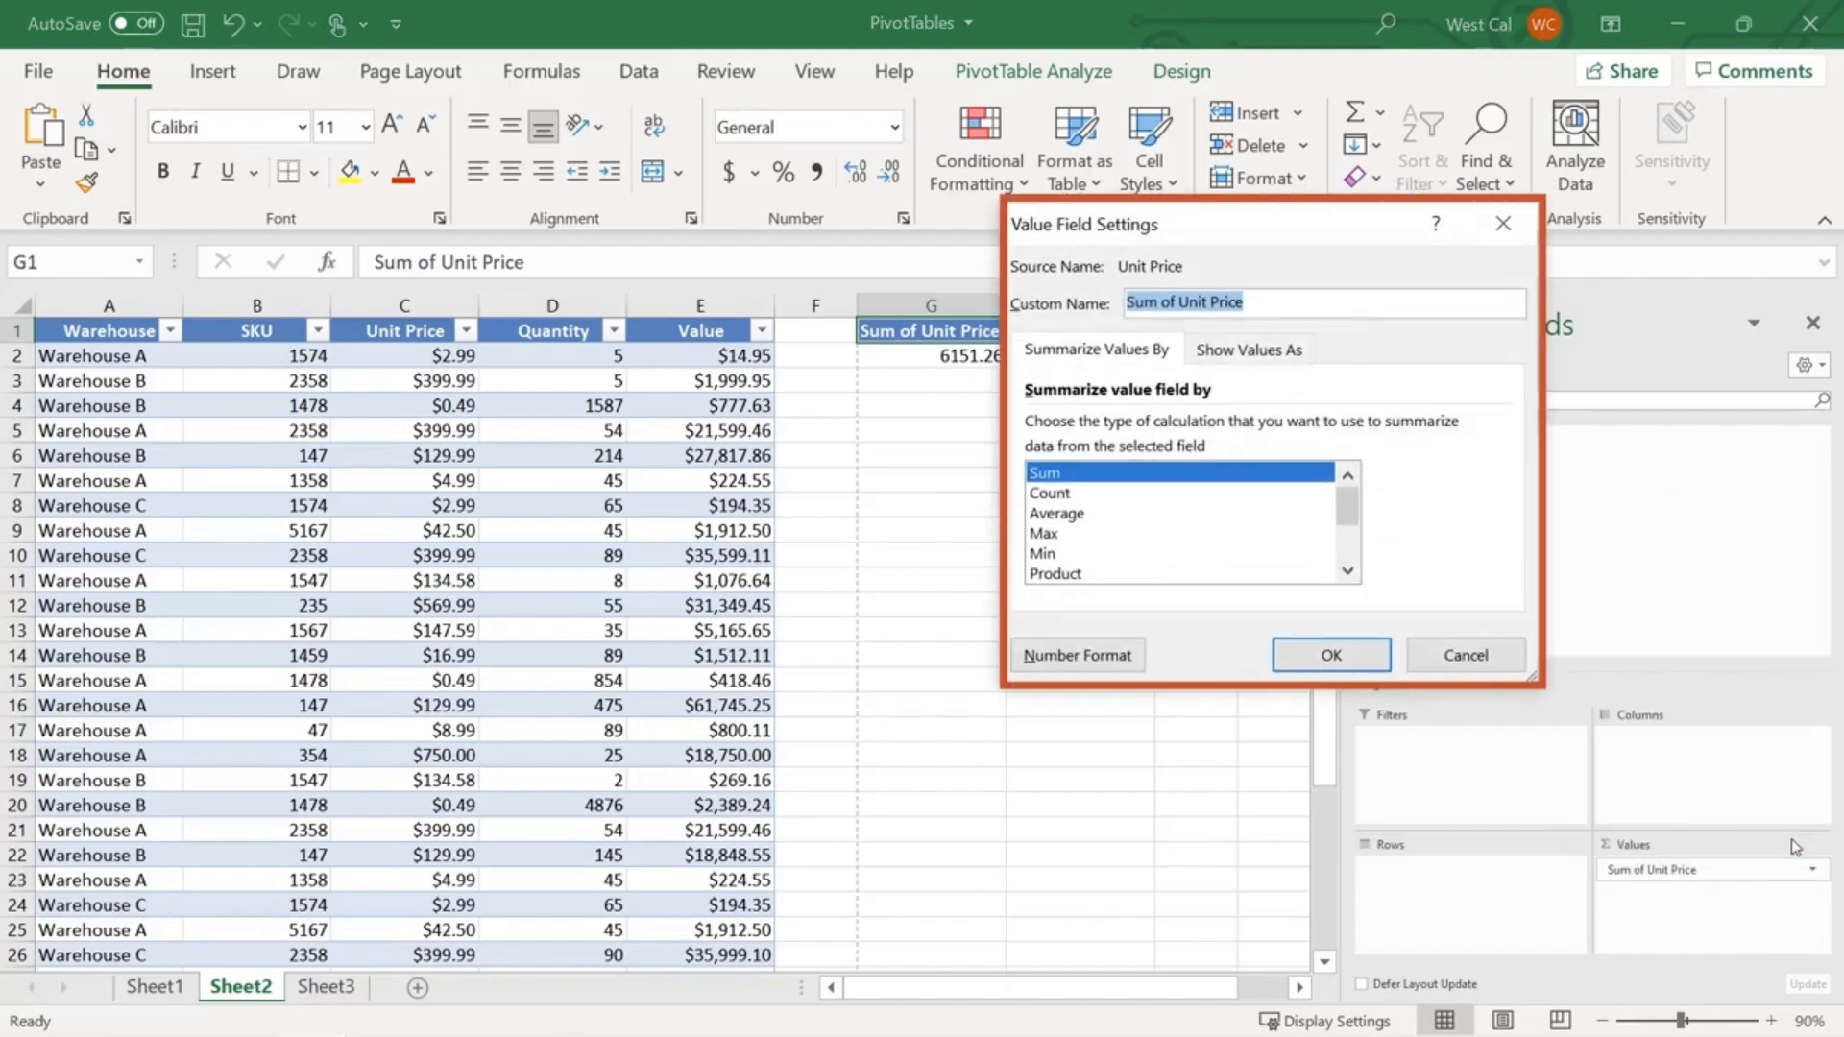
click(1360, 665)
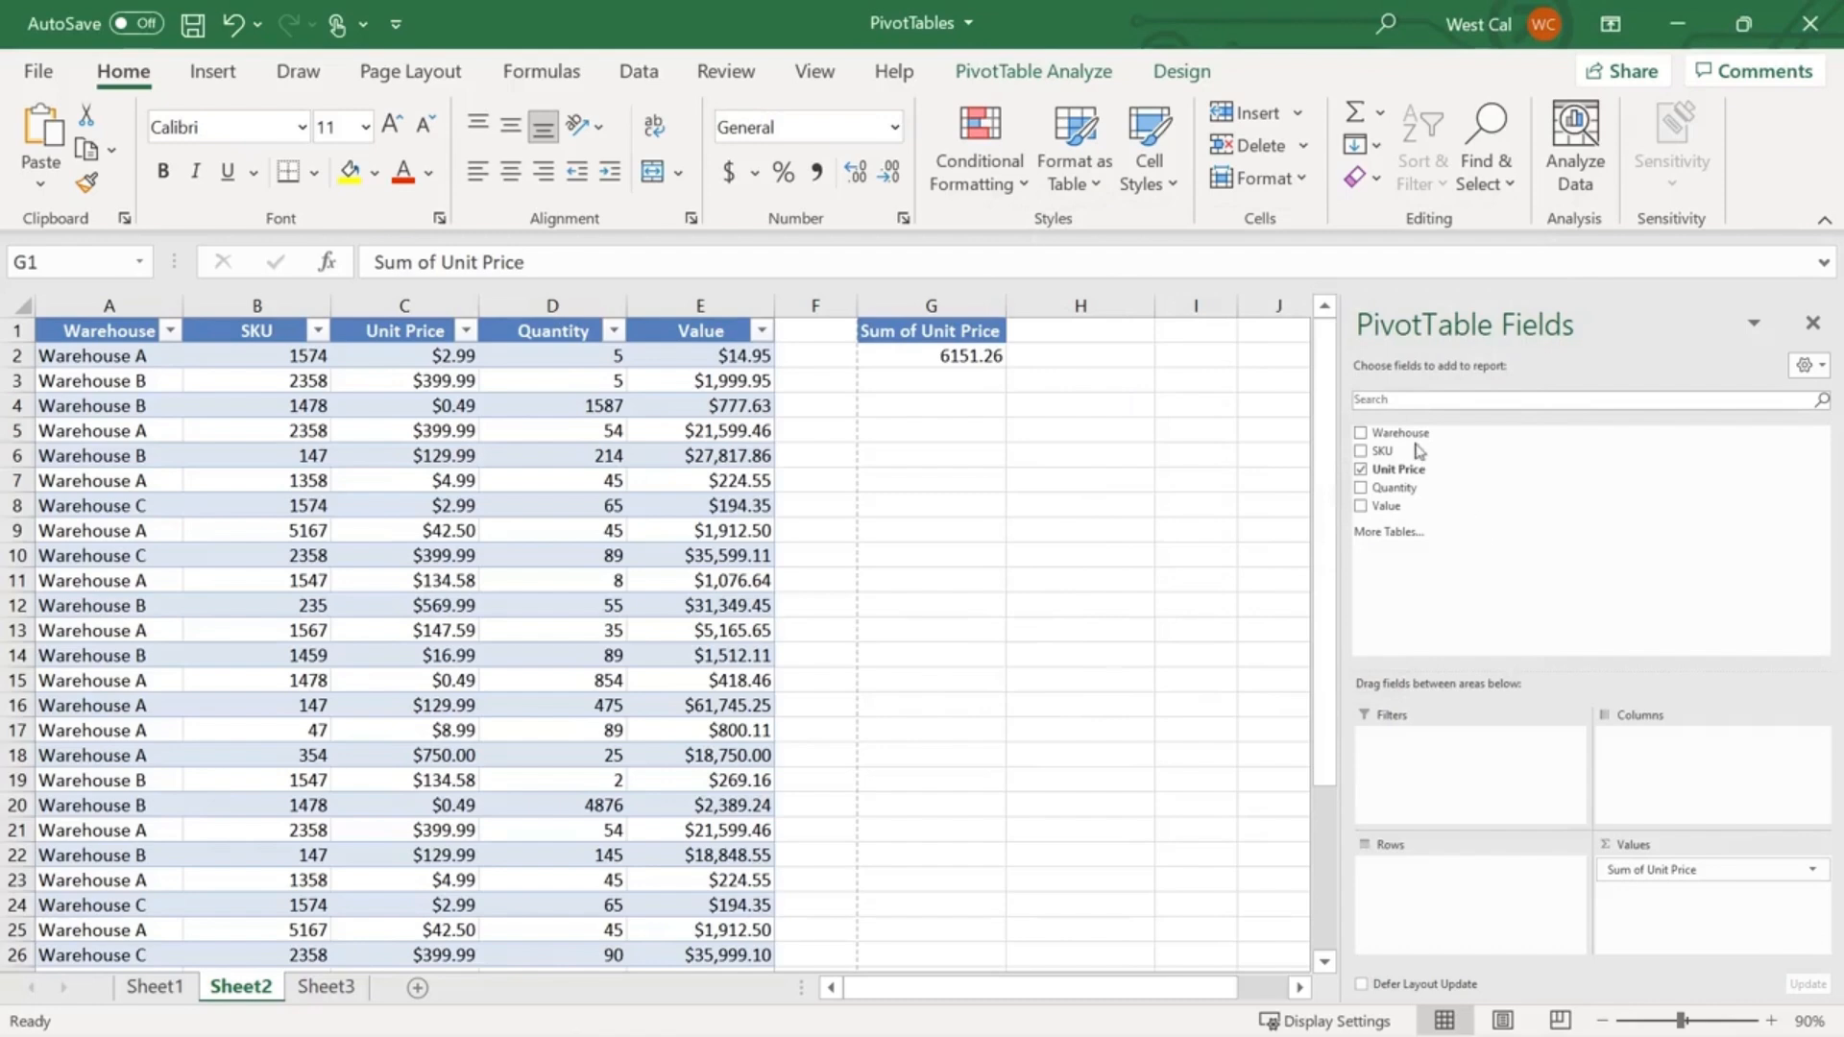
- Sum Value by SKU in the pivot (total 412,971.61), label D1 'Value of 1567', and select D2
mouse_move(1399, 433)
mouse_down()
mouse_move(1426, 475)
mouse_move(1458, 884)
mouse_move(1443, 872)
mouse_up()
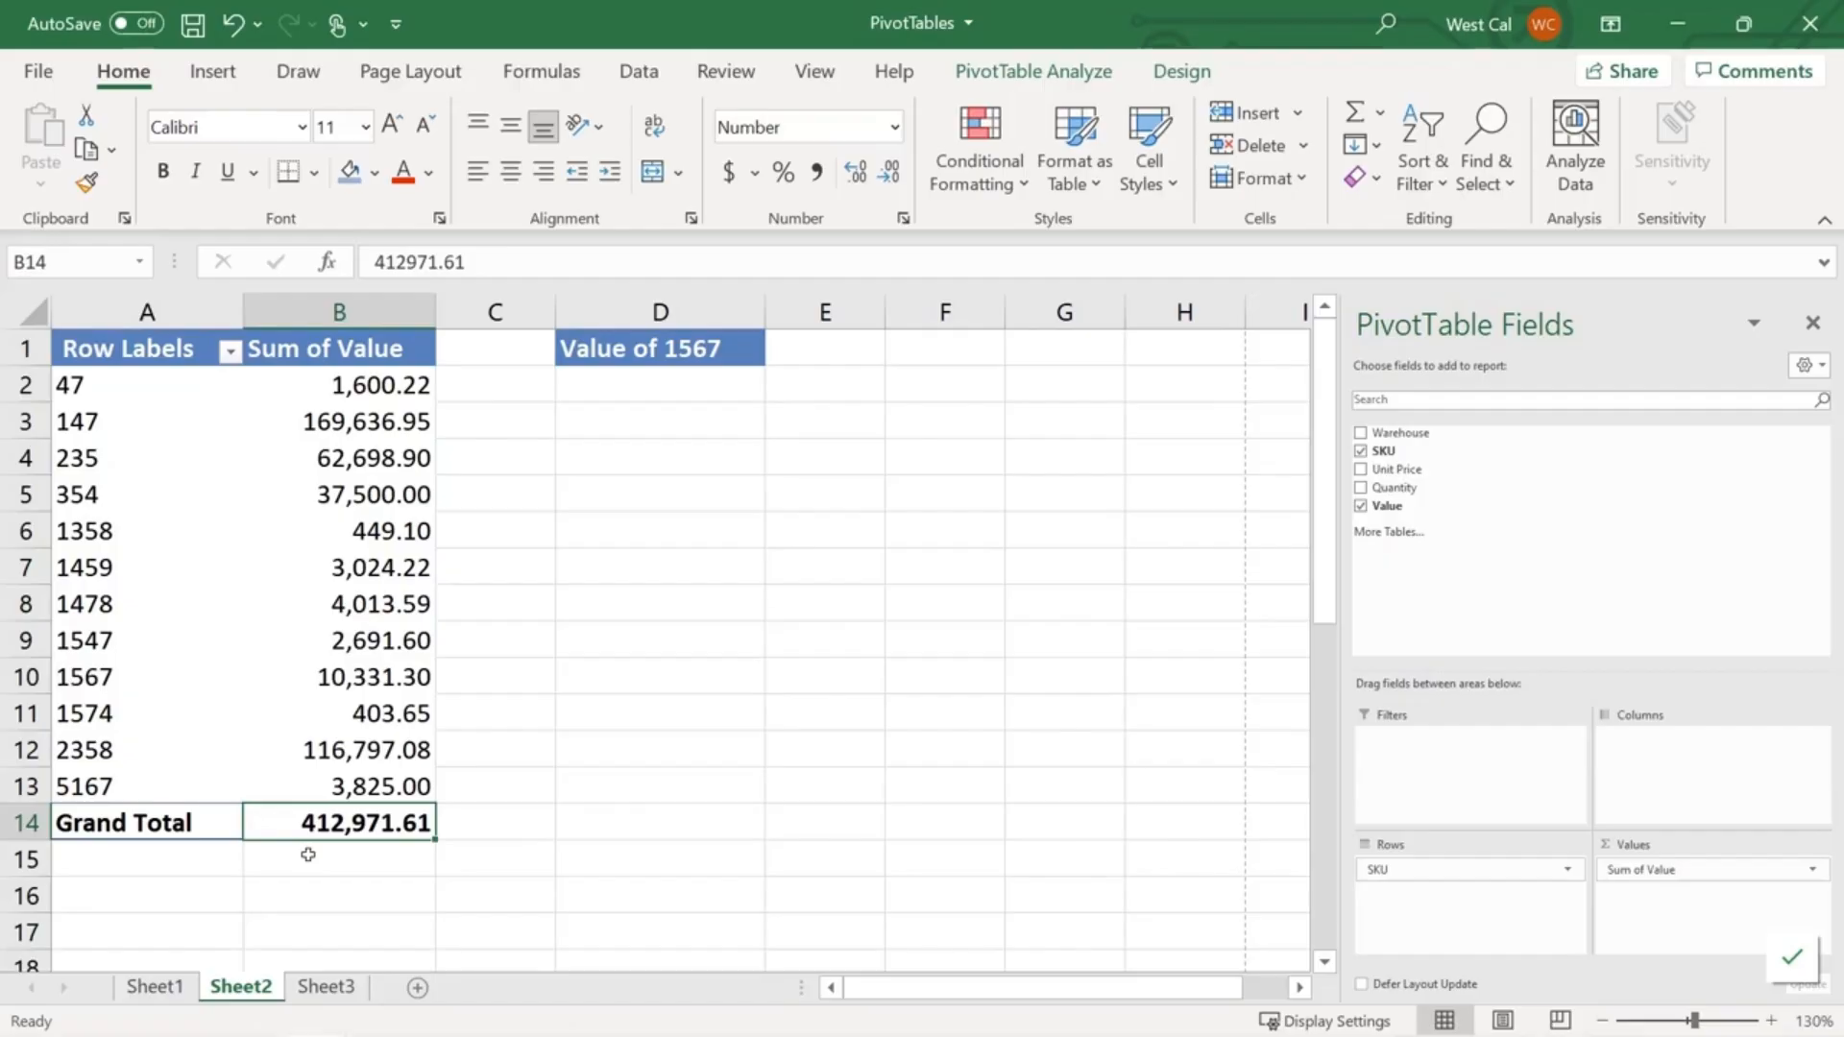
click(663, 388)
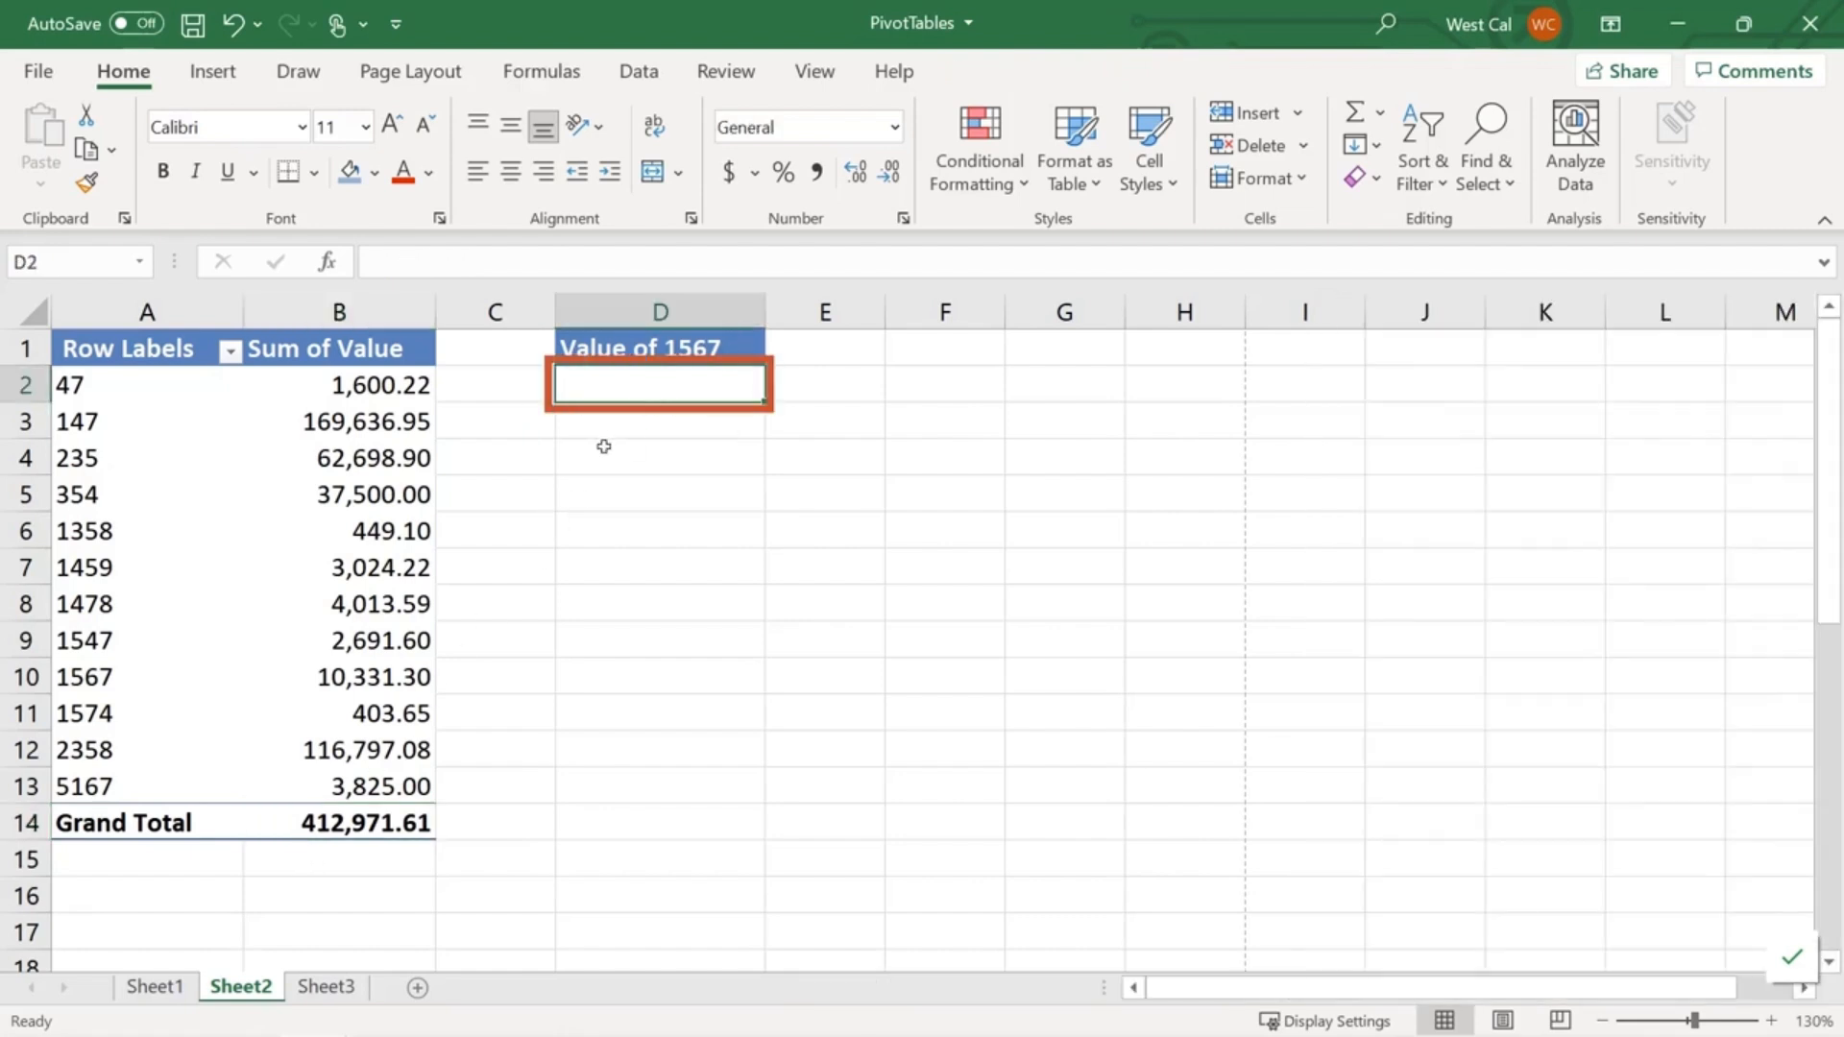
- Enter =GETPIVOTDATA("Value",$A$1,"SKU",1567) in D2 from pivot cell B10, returning 10331.3
text(=)
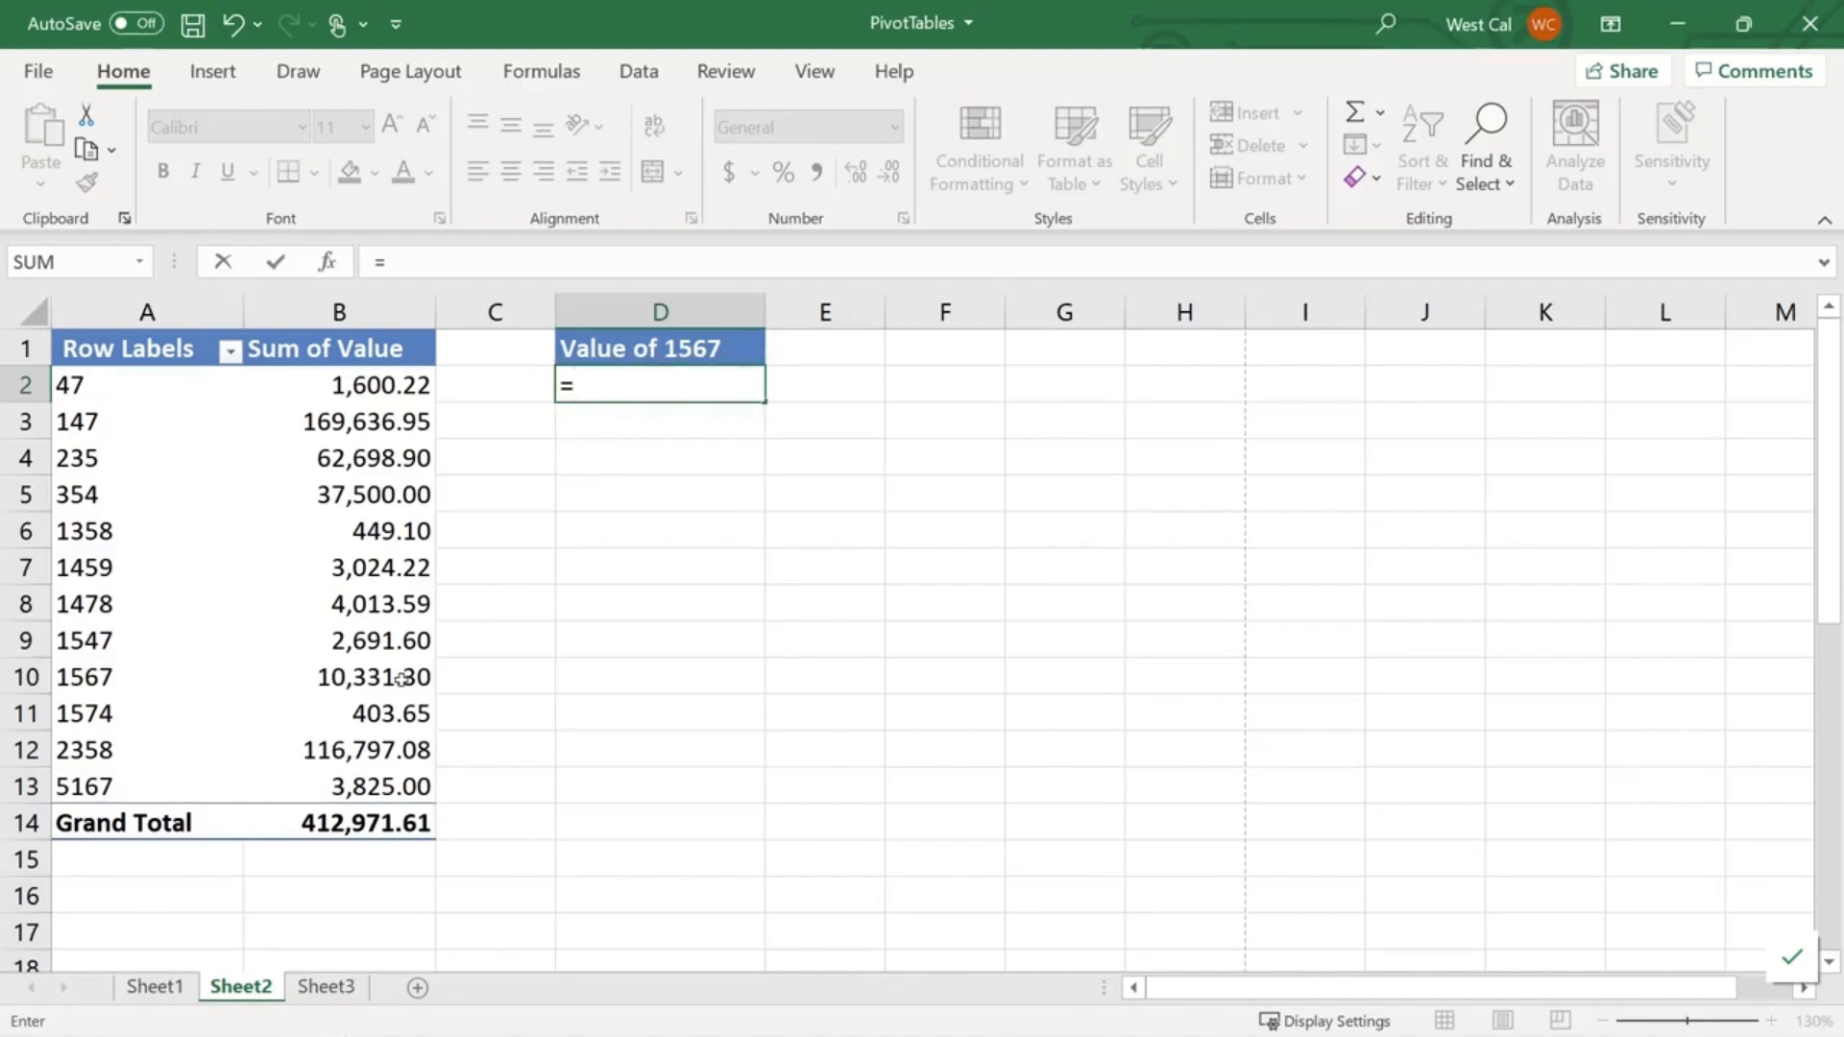
click(401, 677)
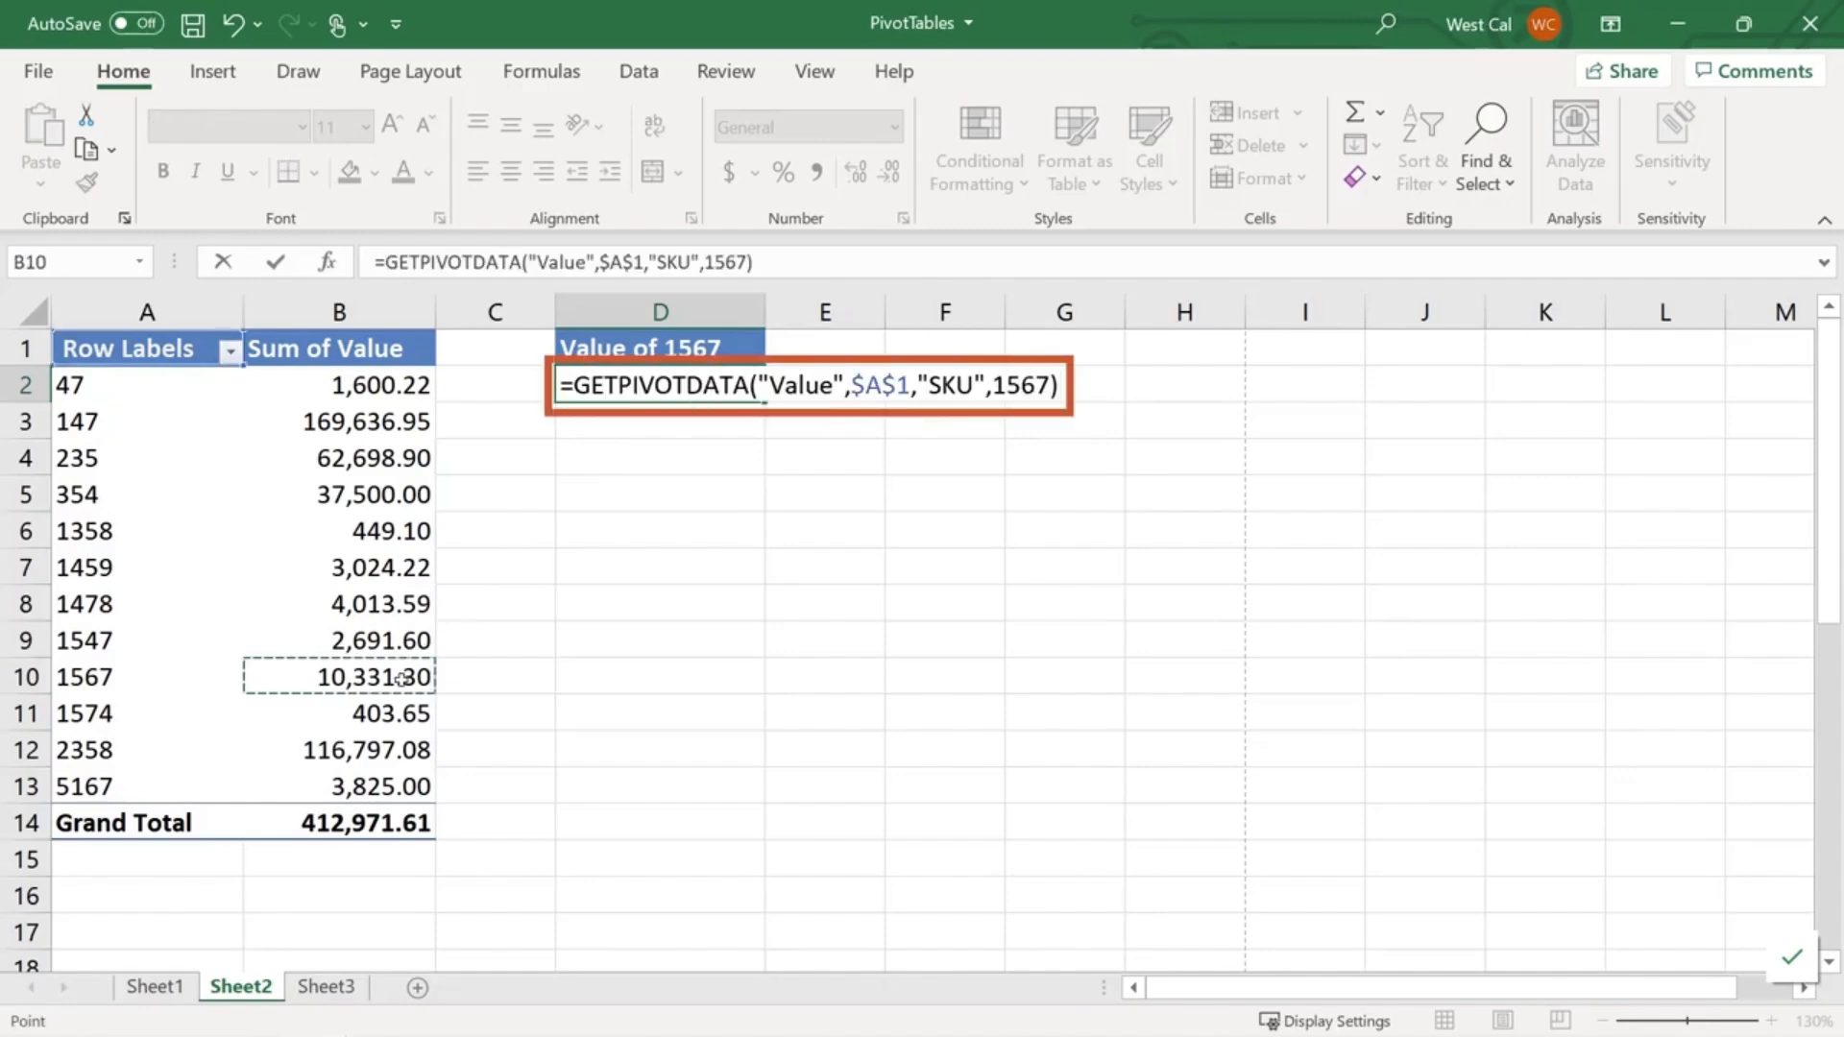
key(Return)
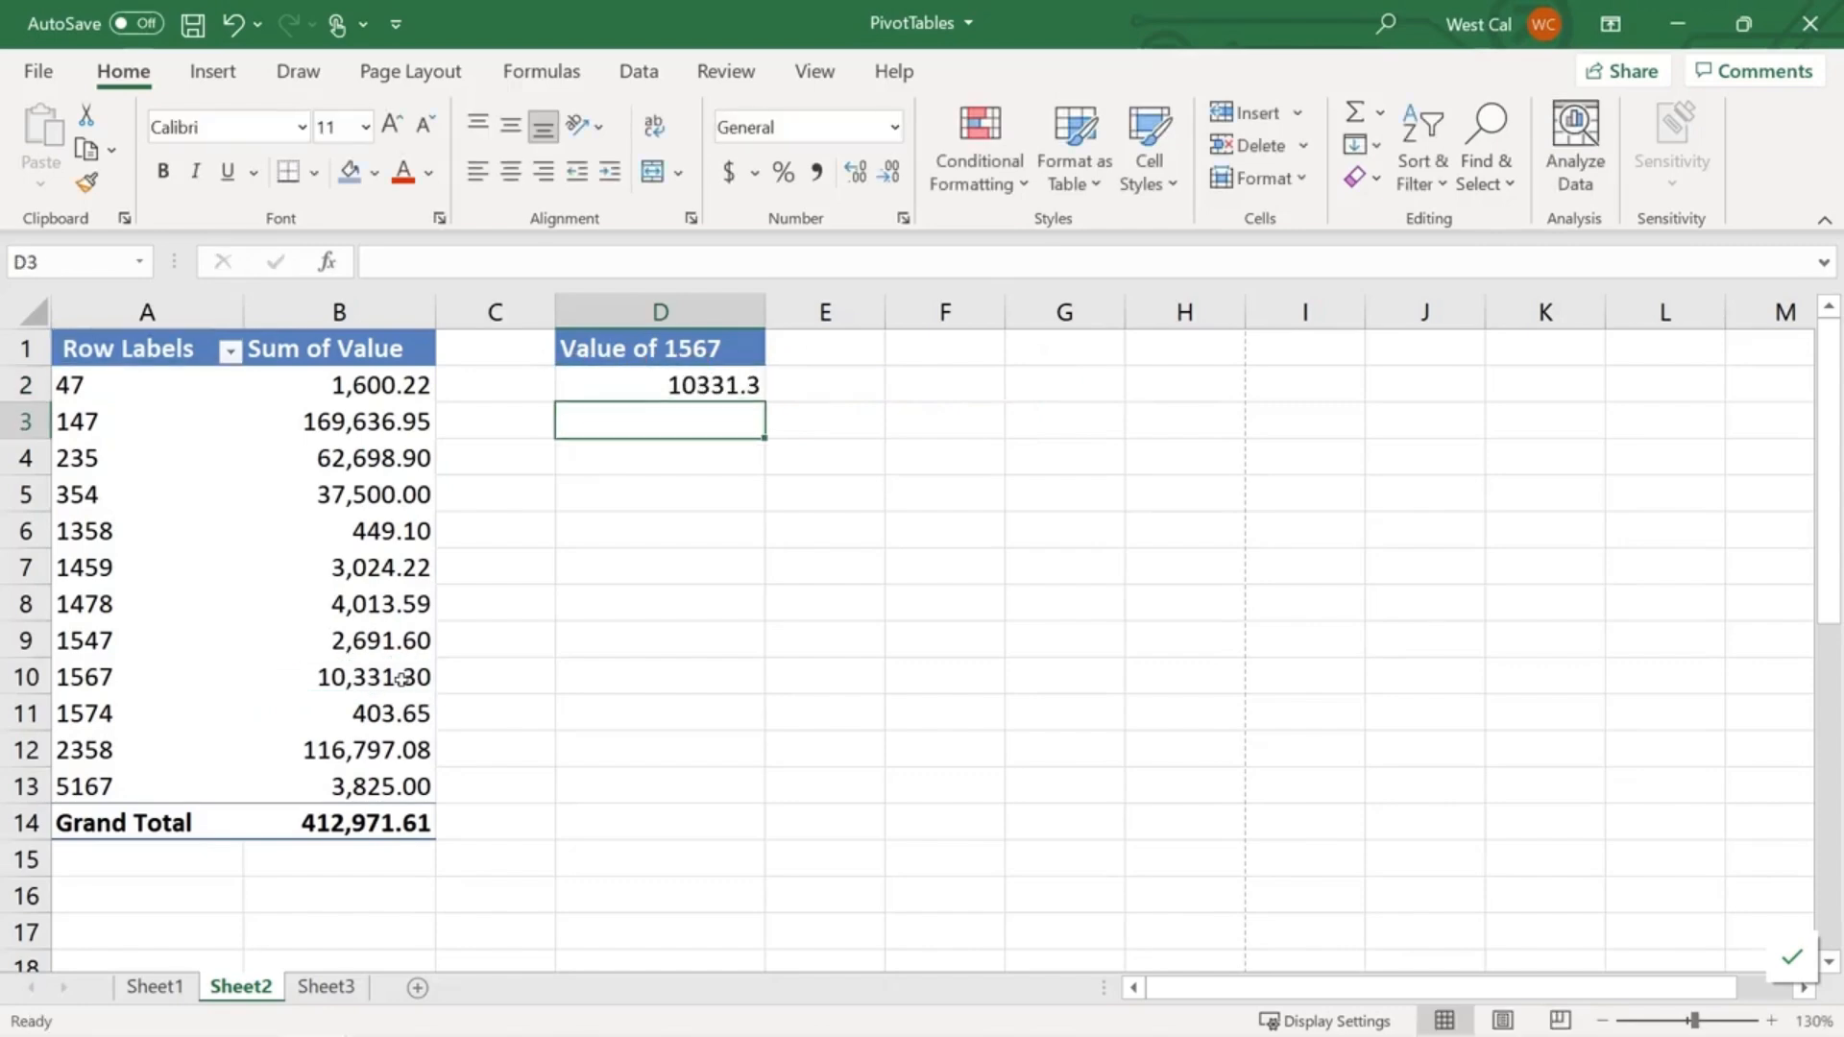